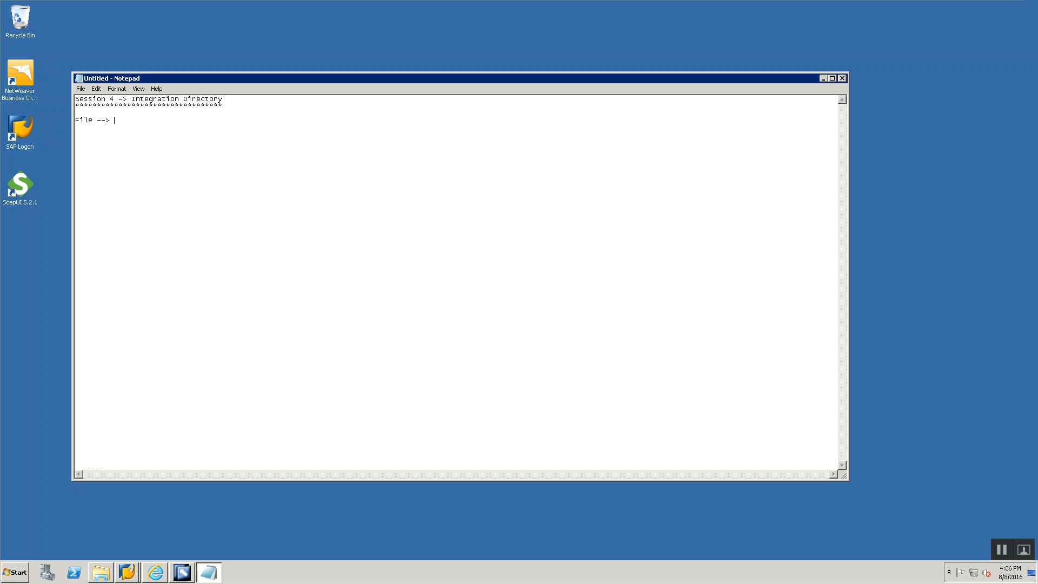
# - Complete the scenario line as "File --> PI --> File" and note "Sender System is Business System is Defined in the SLD ( in Session 2 )."
pyautogui.write('> Fil')
pyautogui.press('Return')
pyautogui.write('Sender System is Business System is')
pyautogui.press('BackSpace')
pyautogui.press('BackSpace')
pyautogui.write('is Defined in the S')
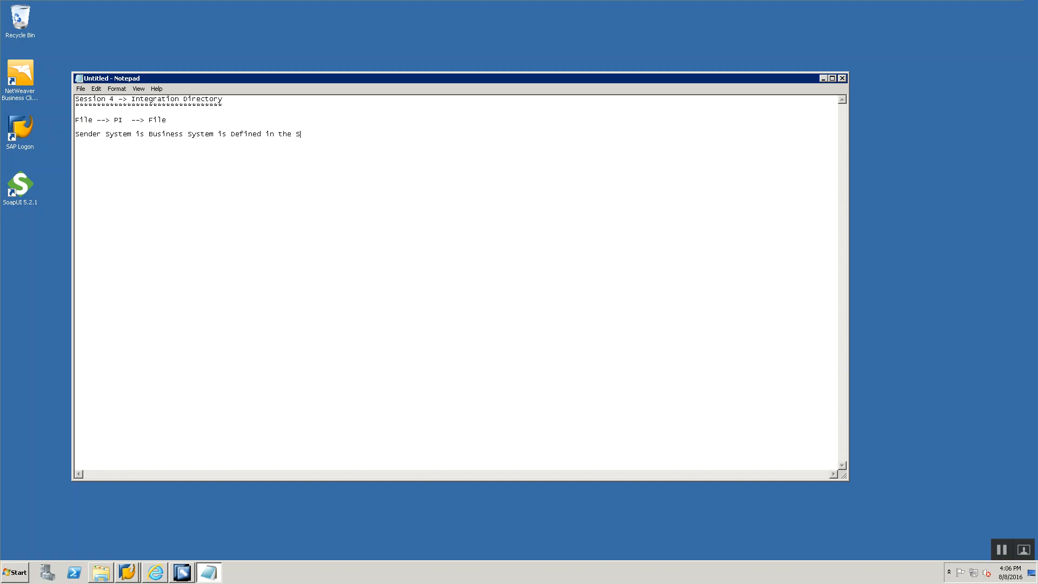
pyautogui.write('LD ( in Sess')
pyautogui.write('ion 2 )')
# - Add list item 1, "Import Business System from the SLD. ( Acts as the Sender System )"
pyautogui.write('1. Impor')
pyautogui.write('t Business Syste')
pyautogui.write('m from the SLD.')
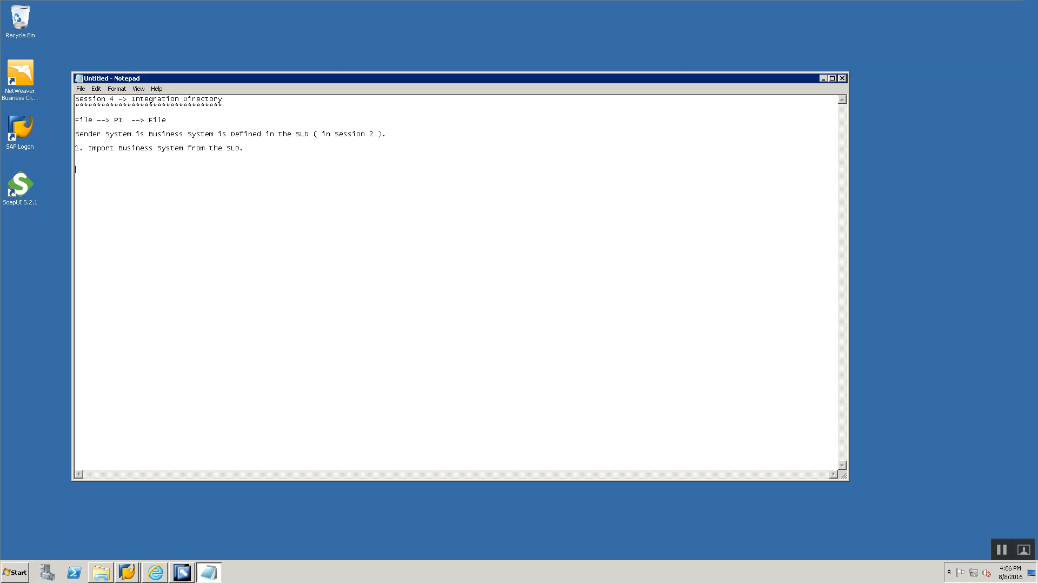
pyautogui.press('Return')
pyautogui.press('Return')
pyautogui.write('2')
pyautogui.press('BackSpace')
pyautogui.press('BackSpace')
pyautogui.press('BackSpace')
pyautogui.press('BackSpace')
pyautogui.write('2.')
pyautogui.write('Acts as the Sen')
pyautogui.write('der System )')
# - Start list item 2 with the text "Define / Create Business Component"
pyautogui.click(266, 423)
pyautogui.write('Define / Create Business Component')
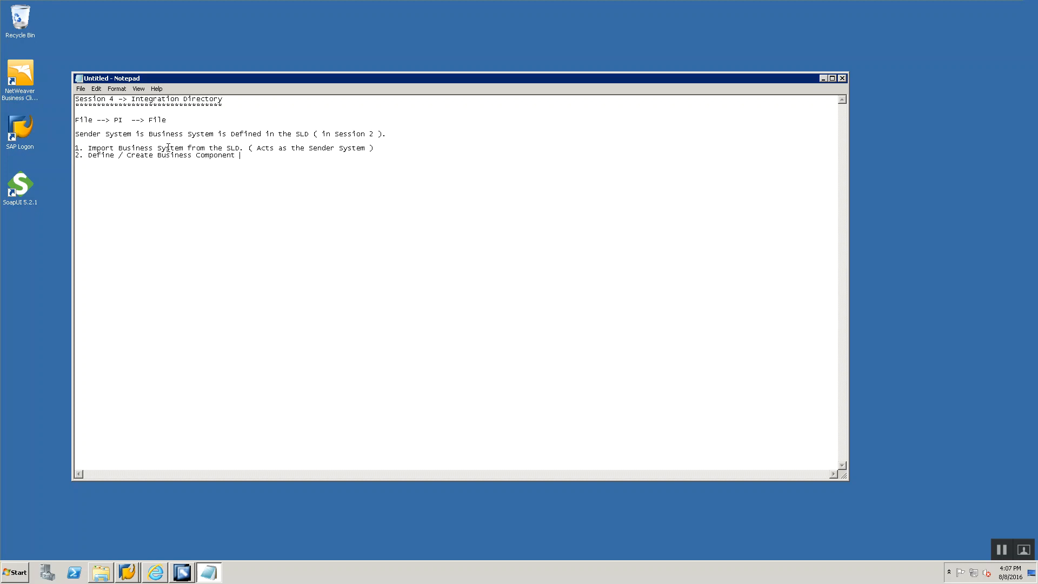
pyautogui.moveTo(155, 147); pyautogui.dragTo(236, 156)
pyautogui.hotkey('shift', 'Home')
pyautogui.click(237, 155)
# - Extend item 2 with "in Integration Directory ( No SLD Definition is going to be done ). - Used as the Receiver System"
pyautogui.write('in Integration Directory ( No SLD Definition is going to be d')
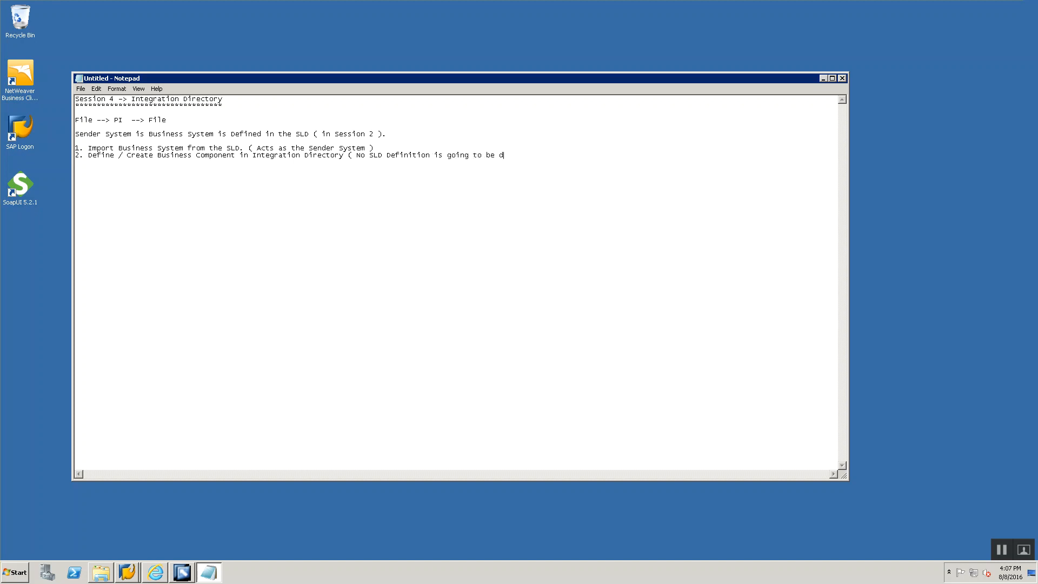
pyautogui.write('one ). - Used as the Receiver System 3. Sender Communication Channel 4. ')
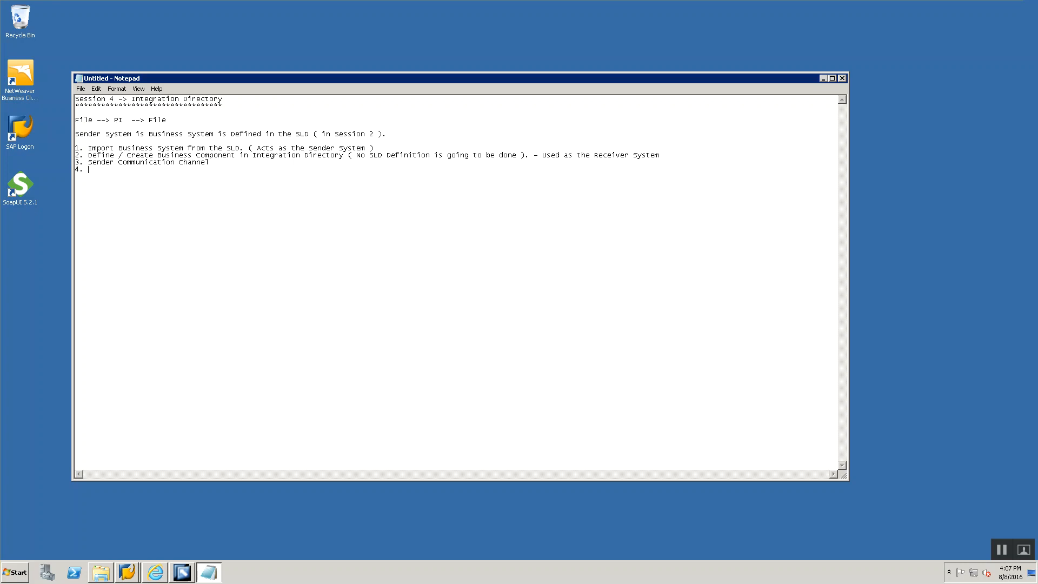
pyautogui.write('Receiver Communication Chan')
pyautogui.write('nel ')
pyautogui.write('5.')
pyautogui.write(' Sender Agreement')
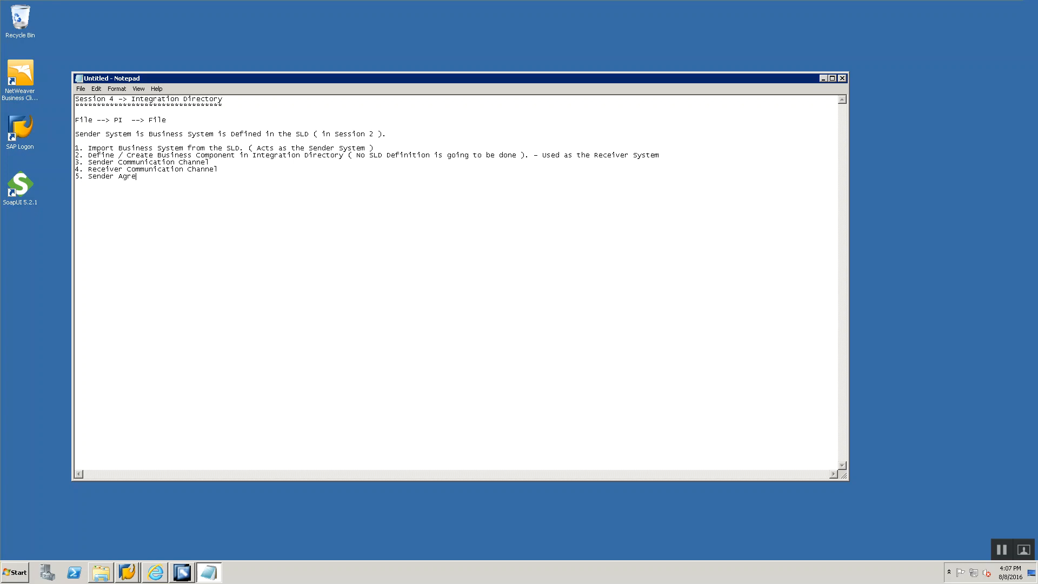
# - Add list items 5 "Sender Agreement" and 6 "Receiver Determination"
pyautogui.press('Return')
pyautogui.write('6. Receiver Determination 7. Interface')
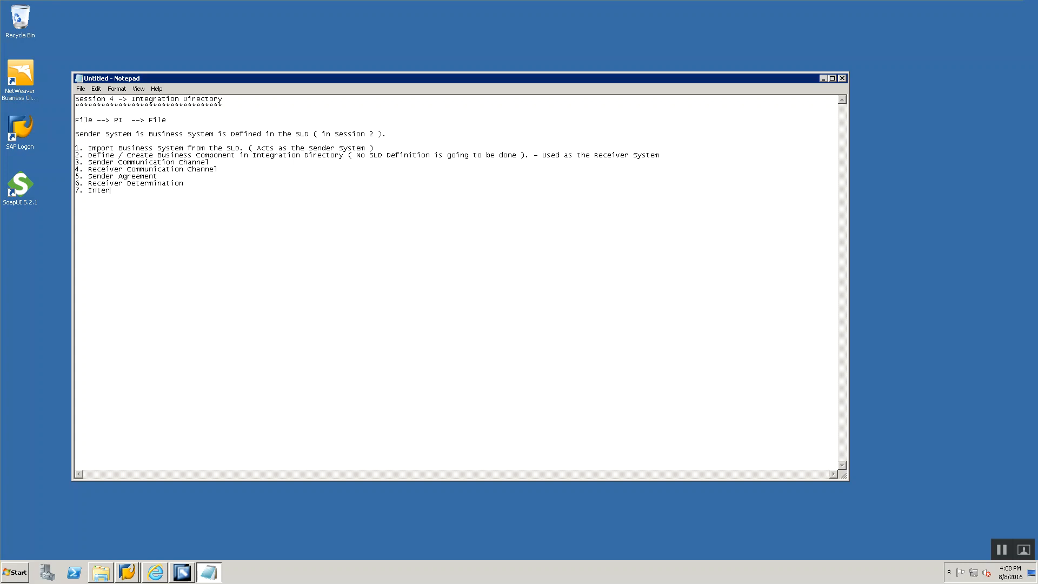
# - Add list items 7 "Interface Determination" and 8 "Receiver Agreement", and close the list with a row of asterisks
pyautogui.press('BackSpace')
pyautogui.press('BackSpace')
pyautogui.write('ce Determination')
pyautogui.write('8/. ')
pyautogui.write('Receiver Agree')
pyautogui.write('ment')
pyautogui.write('*******************************************')
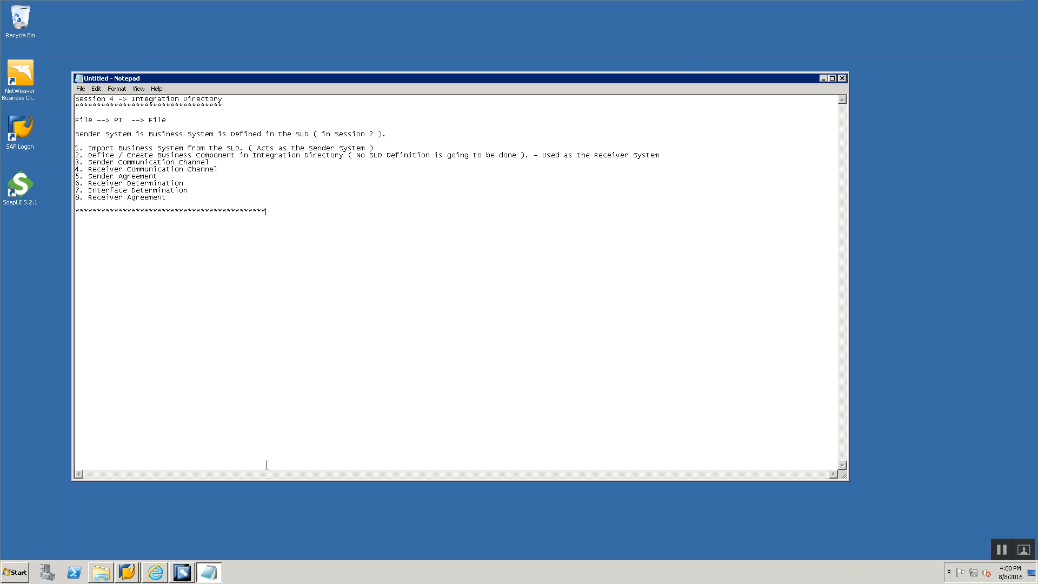
# - Switch to Internet Explorer and close the SAP NetWeaver Process Integration window
pyautogui.click(55, 530)
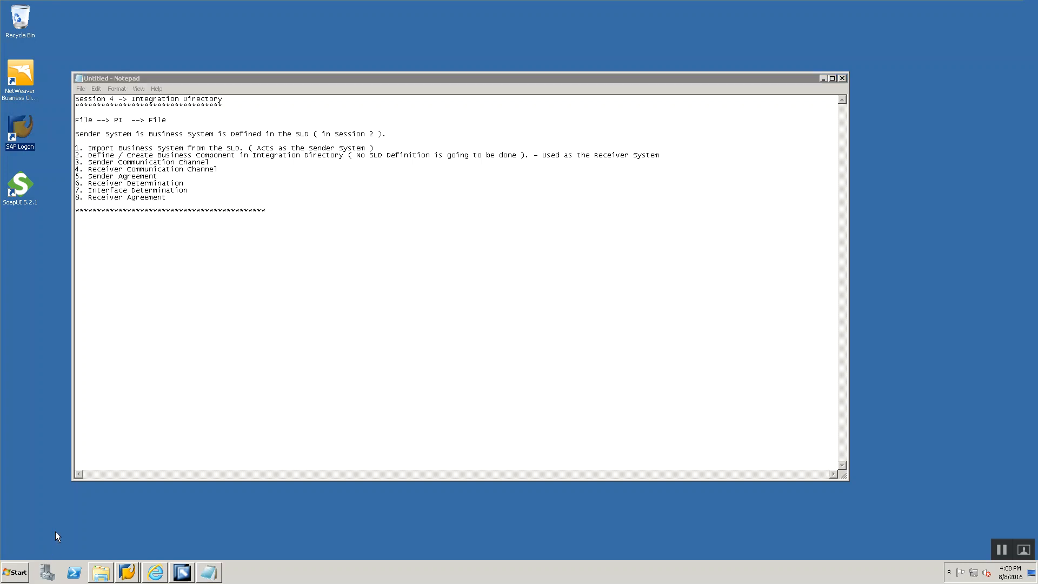
pyautogui.click(155, 574)
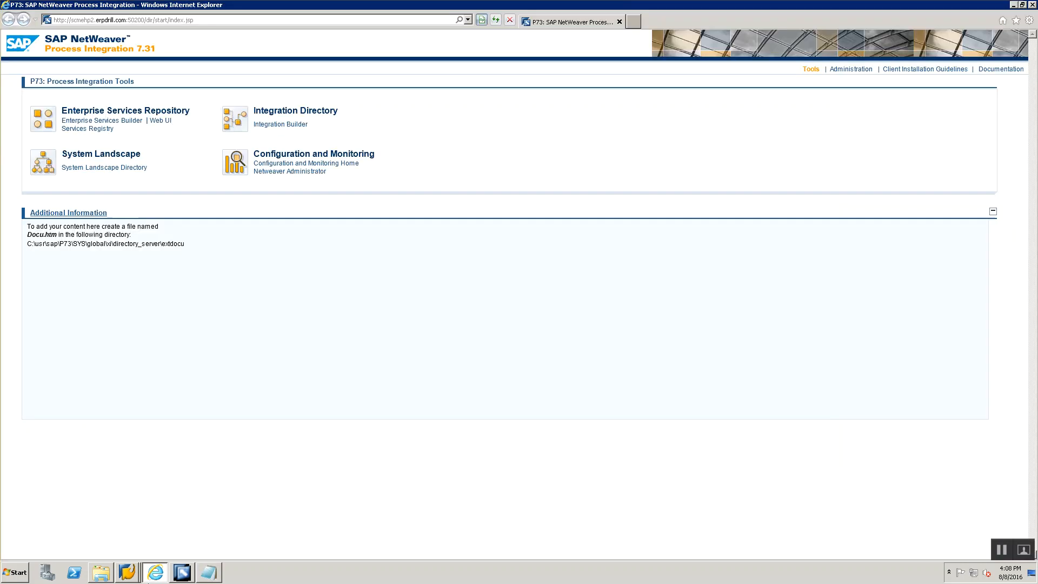
pyautogui.click(1032, 5)
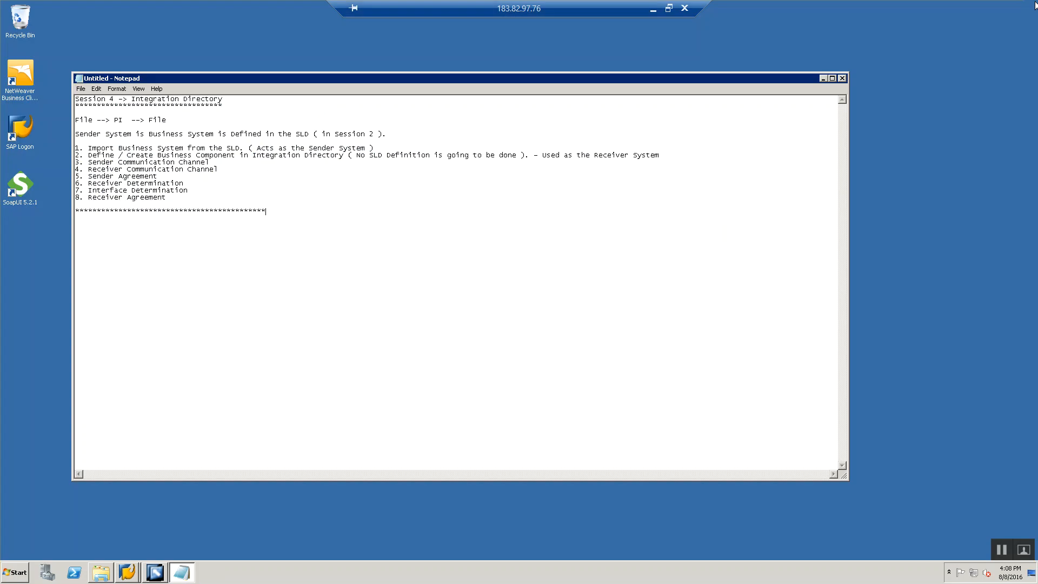
# - Switch to SAP Easy Access, launch the Process Integration tools page with the sxmb transaction, and maximize the browser window
pyautogui.moveTo(129, 571)
pyautogui.click(127, 549)
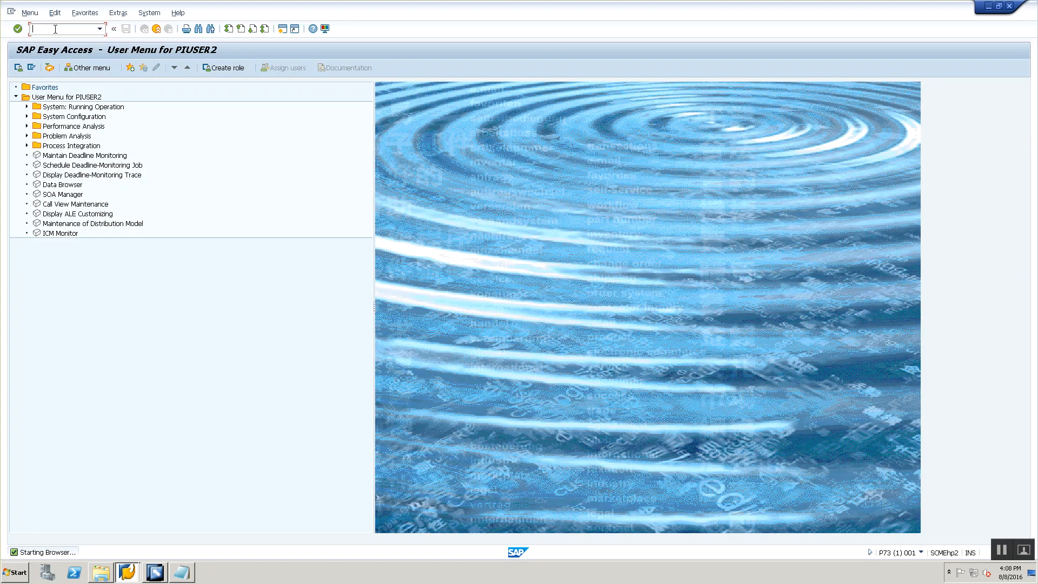
pyautogui.write('sxmb')
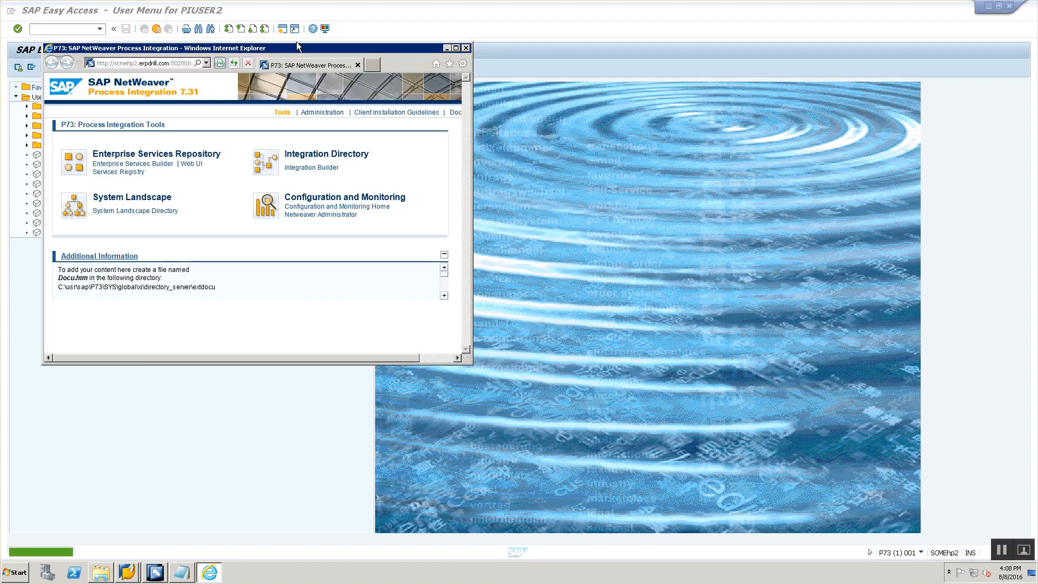
pyautogui.doubleClick(305, 50)
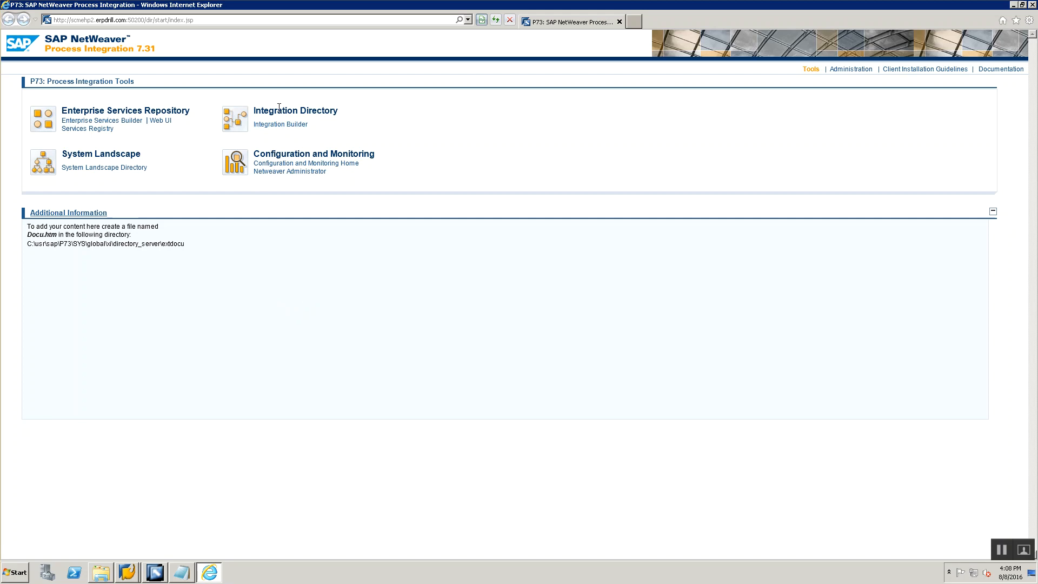
# - Launch the Integration Builder of the Integration Directory and log on with the user name and password
pyautogui.click(281, 125)
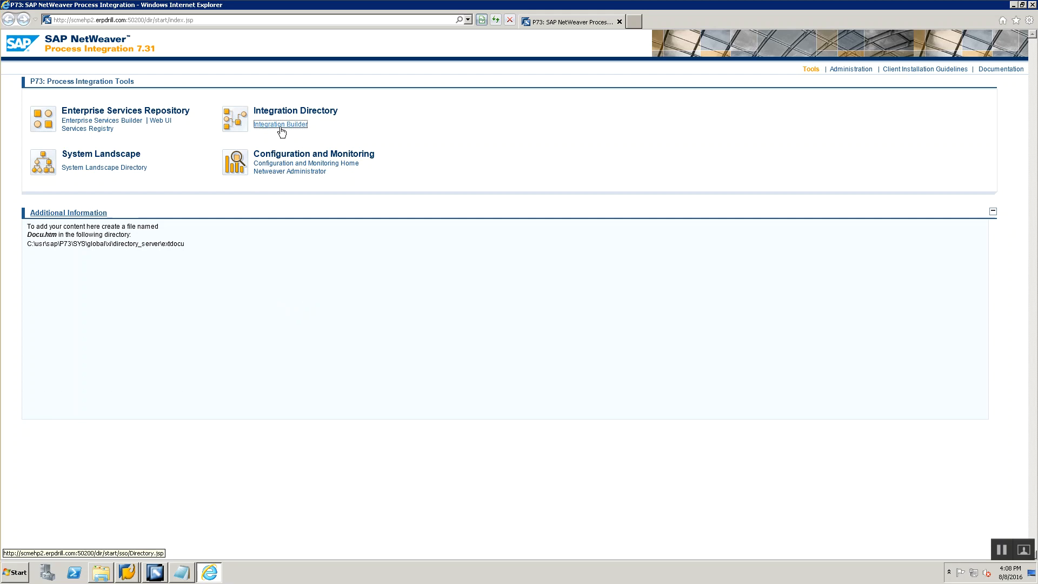
pyautogui.write('piuser2')
pyautogui.press('Tab')
pyautogui.write('******')
pyautogui.press('Return')
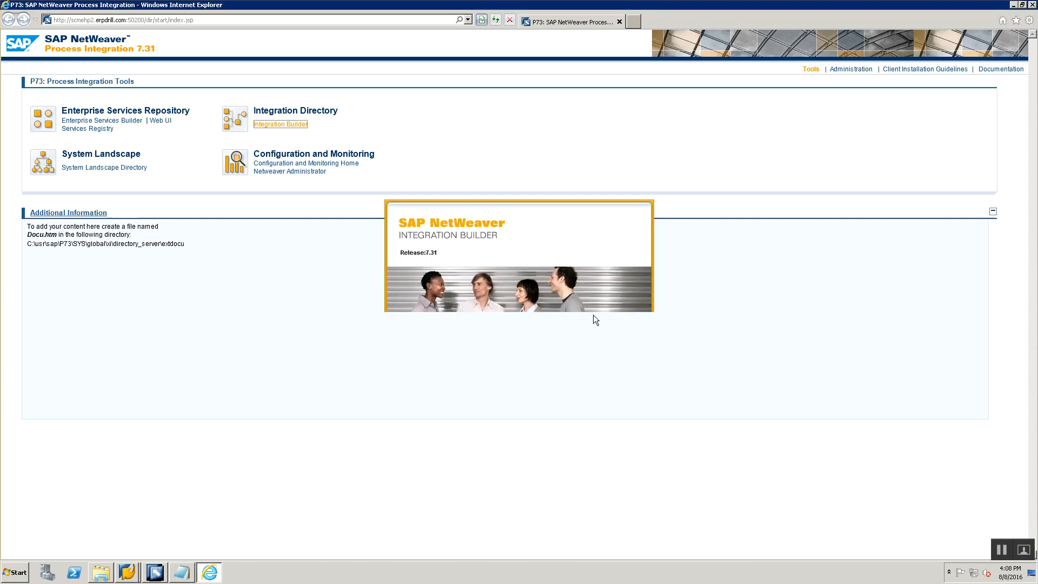
# - Switch to Notepad and add the heading "Organize my Objects in the Integration Directory", underlined with a row of asterisks
pyautogui.hotkey('alt', 'Tab')
pyautogui.hotkey('alt', 'Tab')
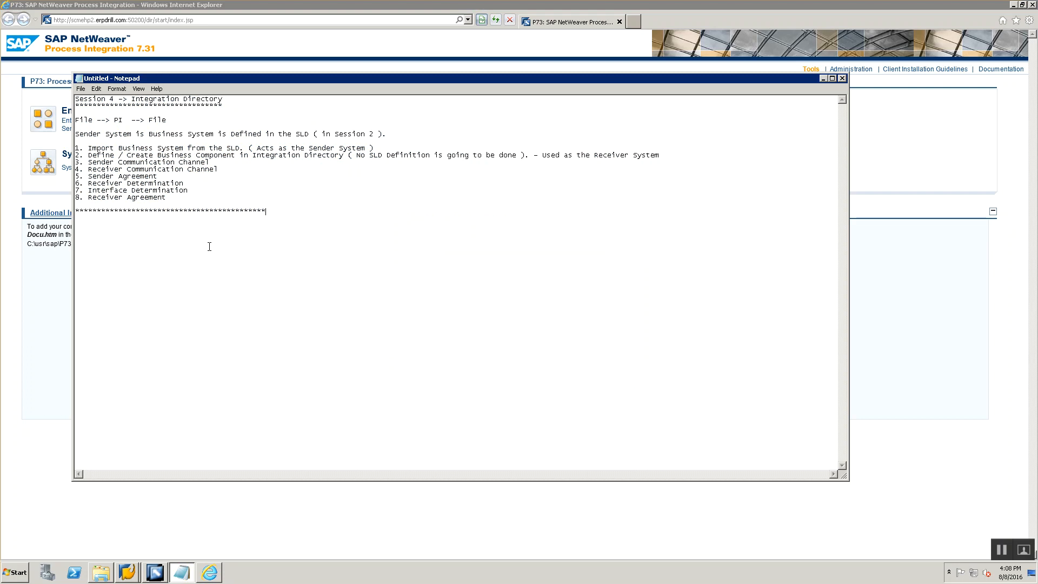
pyautogui.write('Organize my Objects in the Integration Directory')
pyautogui.press('Return')
pyautogui.write('************************************')
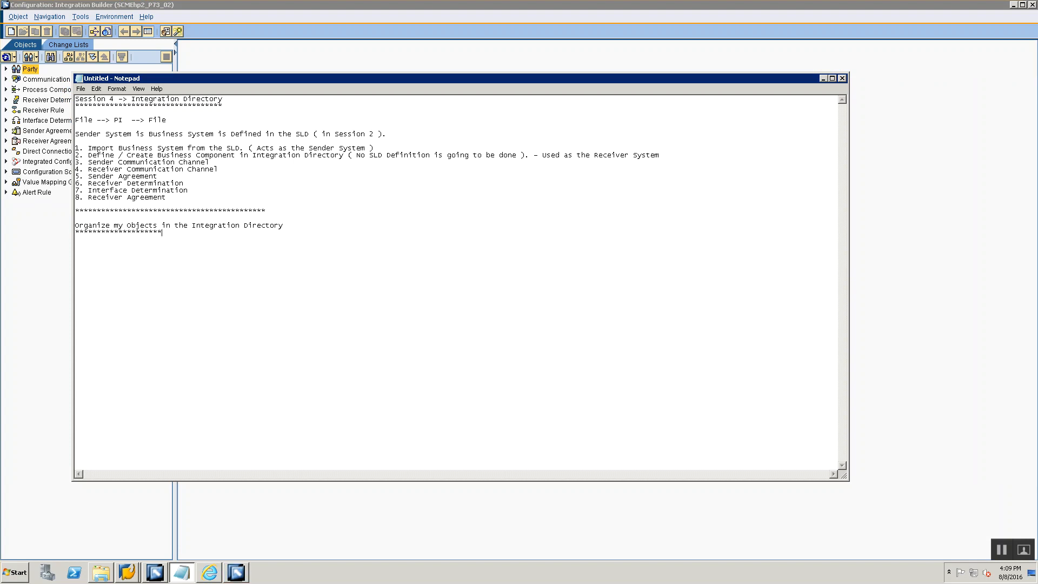
pyautogui.write('*************')
pyautogui.hotkey('alt', 'Tab')
pyautogui.hotkey('alt', 'Tab')
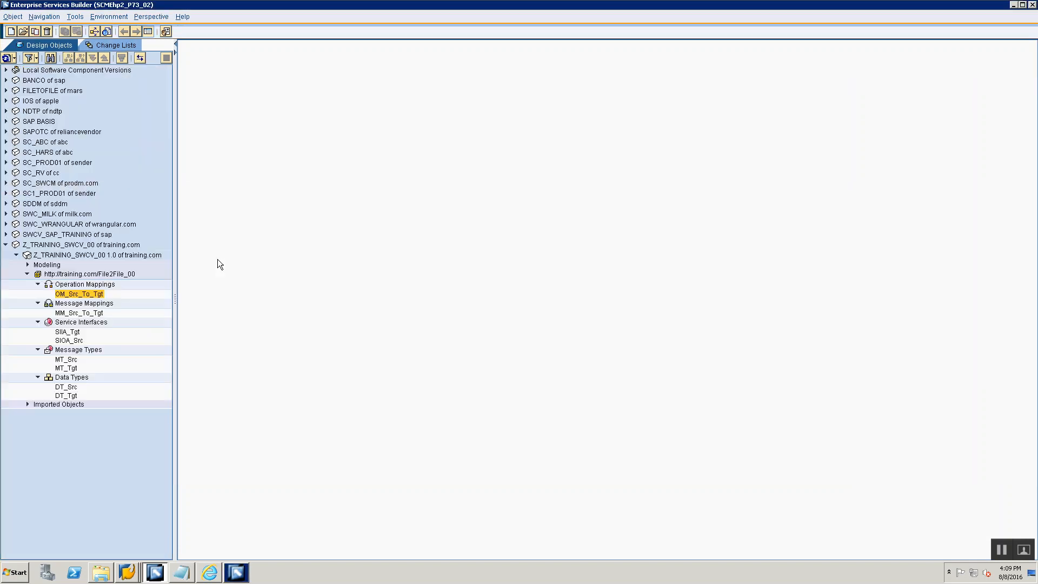
pyautogui.click(40, 255)
pyautogui.moveTo(175, 211); pyautogui.dragTo(248, 199)
pyautogui.click(27, 274)
pyautogui.click(65, 275)
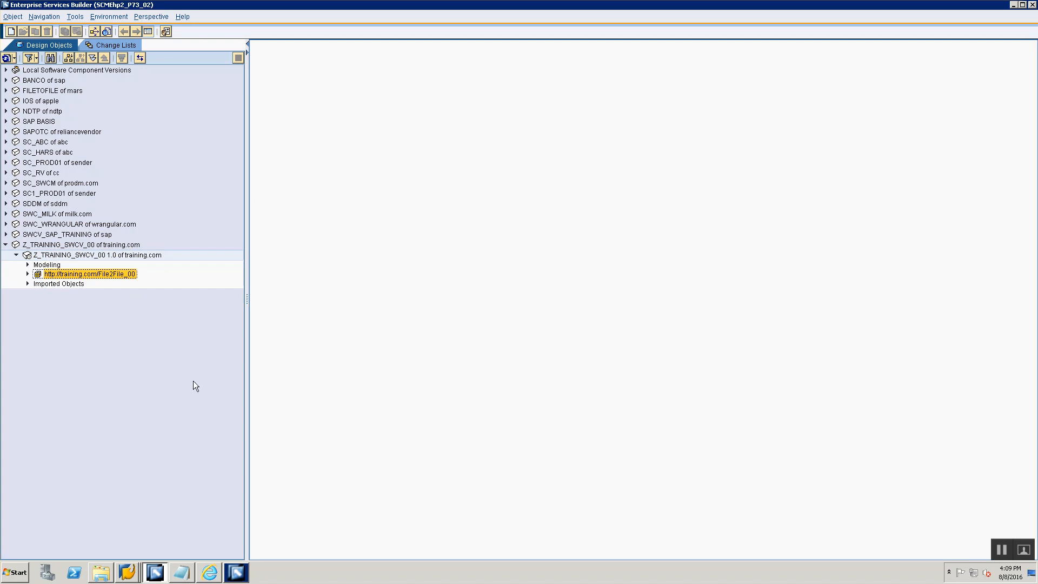
# - Switch to Notepad and add the entries "-> Folder" and, indented below it, "-> Configuration Scenario"
pyautogui.hotkey('alt', 'Tab')
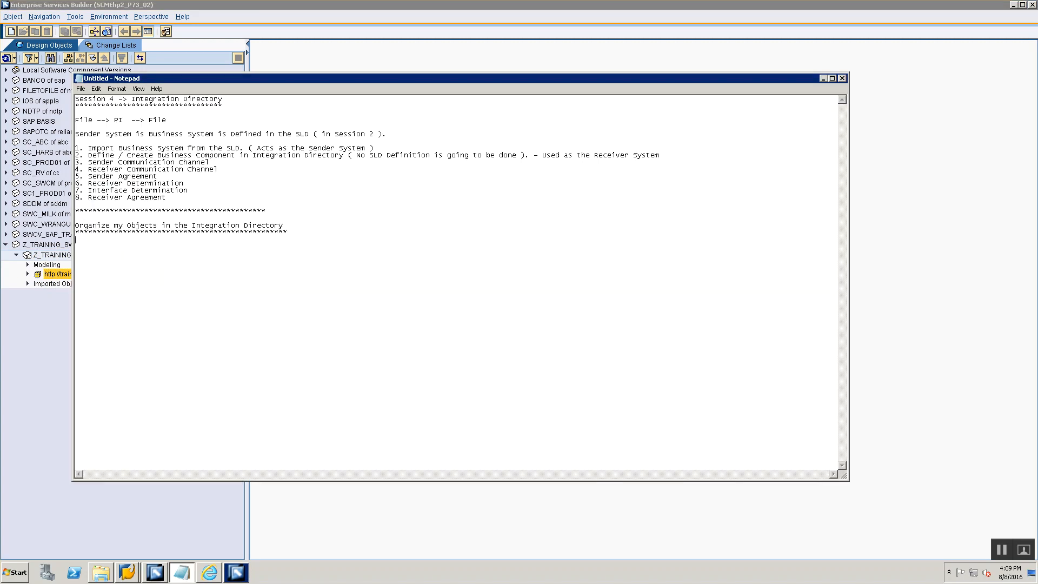
pyautogui.write('Folder      ')
pyautogui.write('-> Configurat')
pyautogui.write('ion Scenario')
# - Switch to Integration Builder and examine the views available for the object tree
pyautogui.click(237, 572)
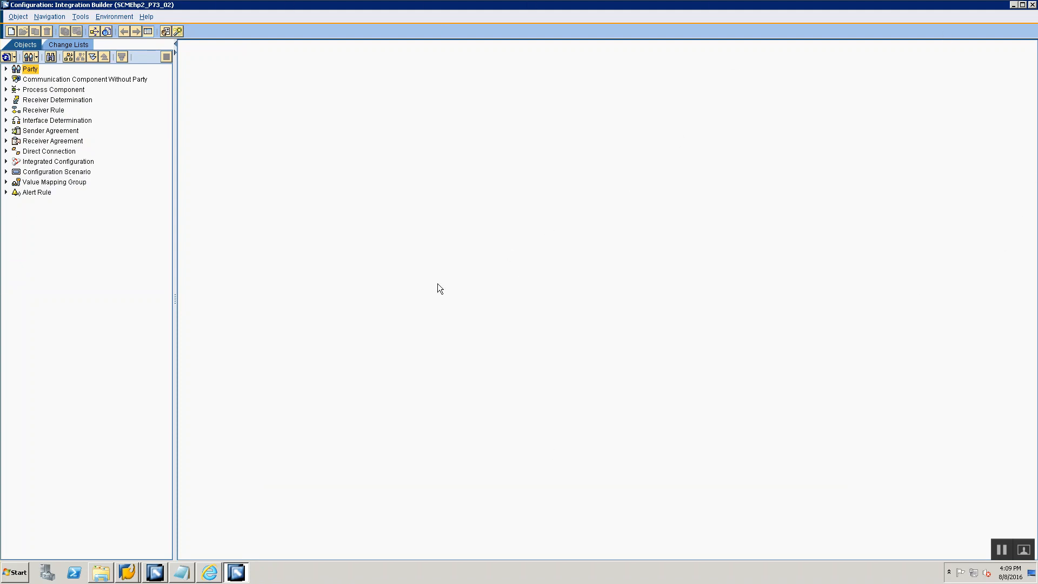
pyautogui.hotkey('alt', 'Tab')
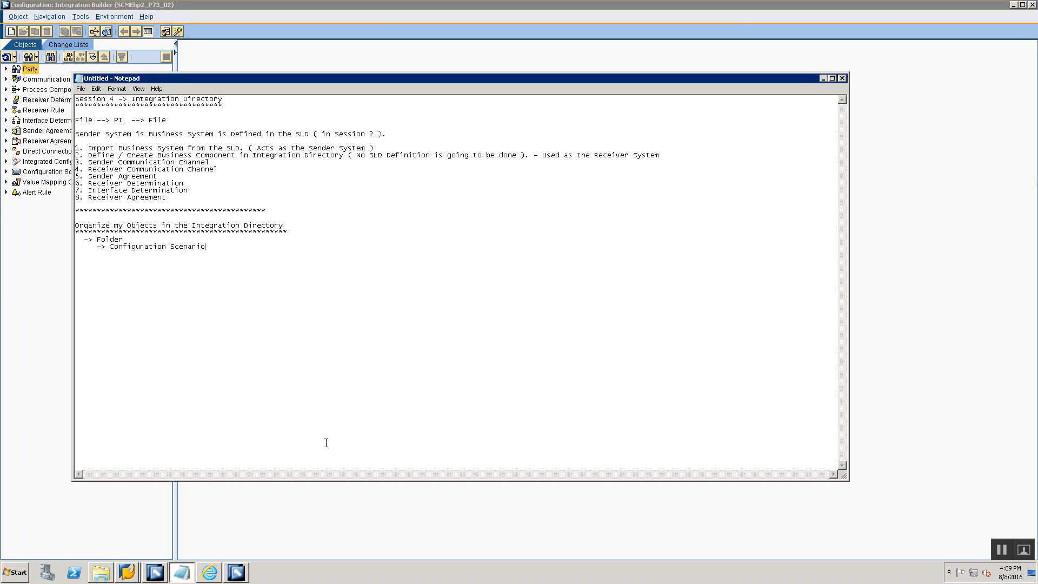
pyautogui.hotkey('alt', 'Tab')
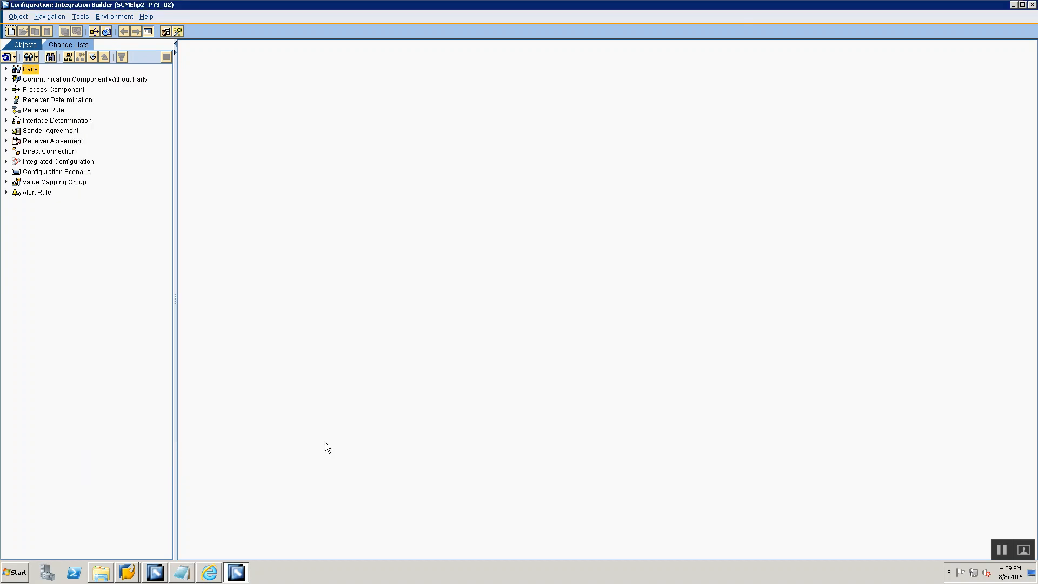
pyautogui.click(37, 57)
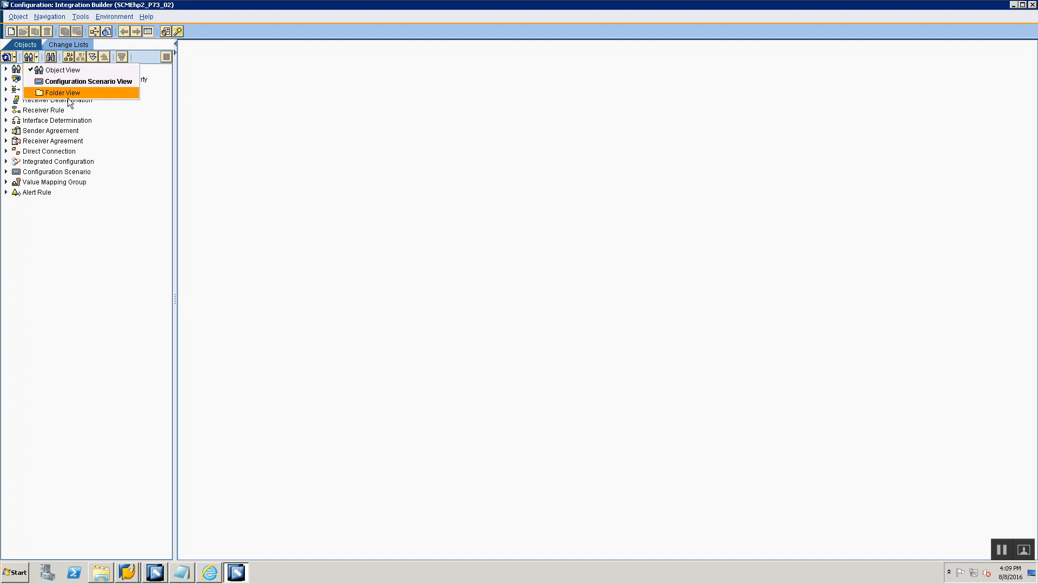
# - Switch to Notepad and note "Create a Folder" with the instruction "-> Go to the View Folder View"
pyautogui.hotkey('alt', 'Tab')
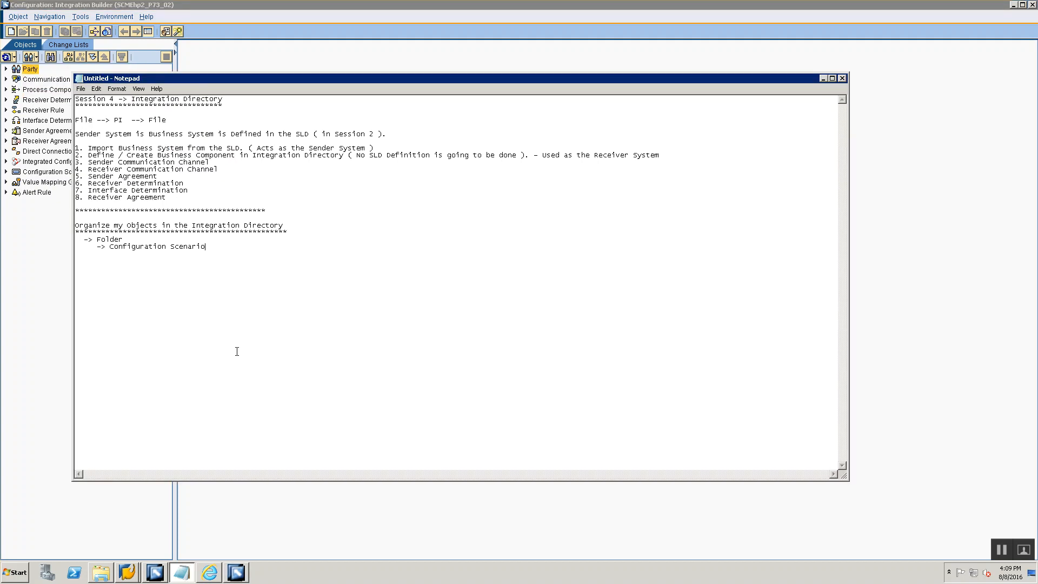
pyautogui.write('Create a Folder')
pyautogui.write('  -> Go t')
pyautogui.write('o the View Fol')
pyautogui.write('der View')
pyautogui.write('  -->')
# - Switch to Integration Builder and change the object tree to Folder View
pyautogui.hotkey('alt', 'Tab')
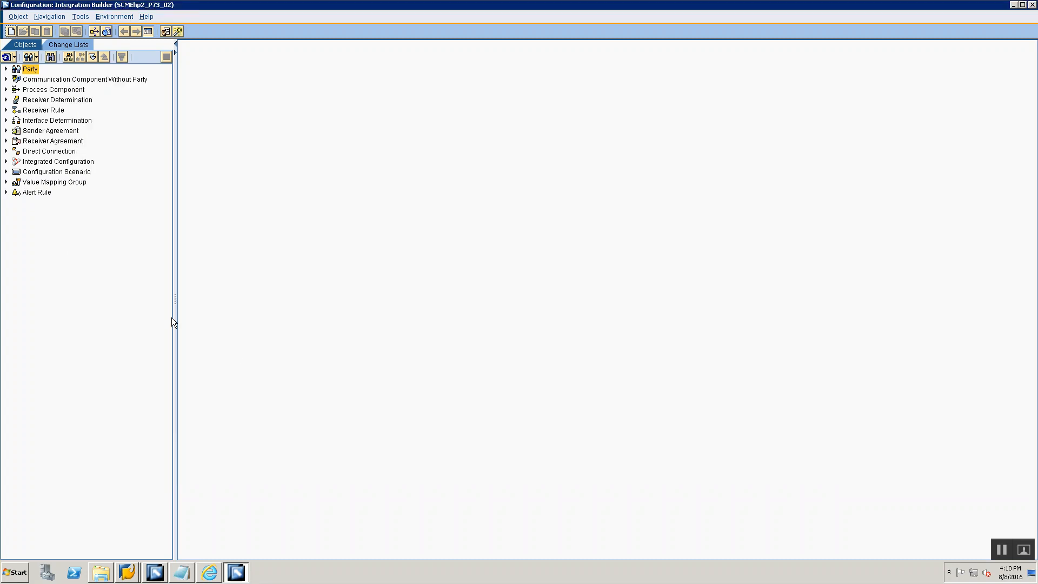
pyautogui.click(36, 57)
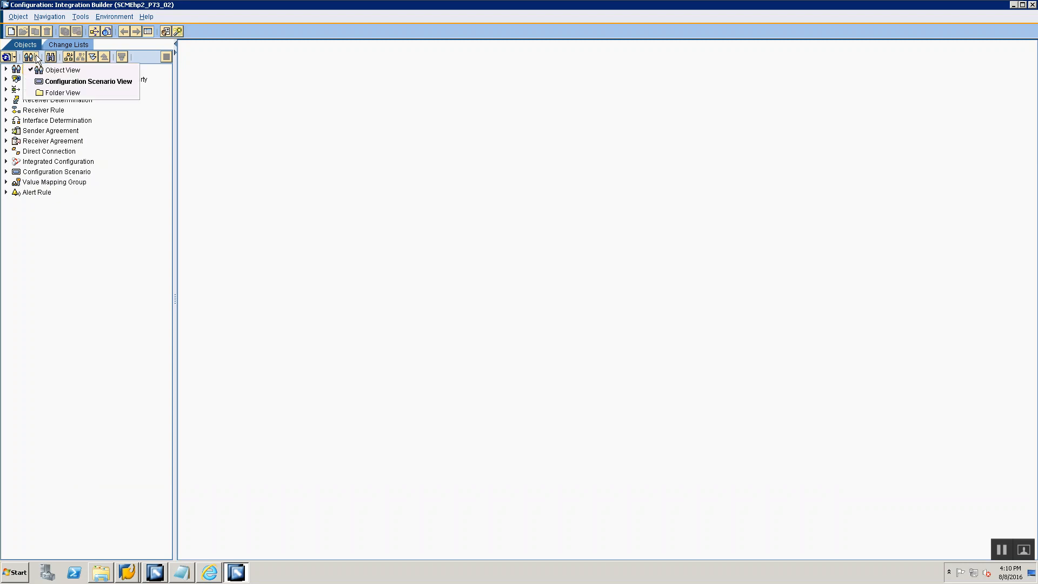
pyautogui.click(53, 92)
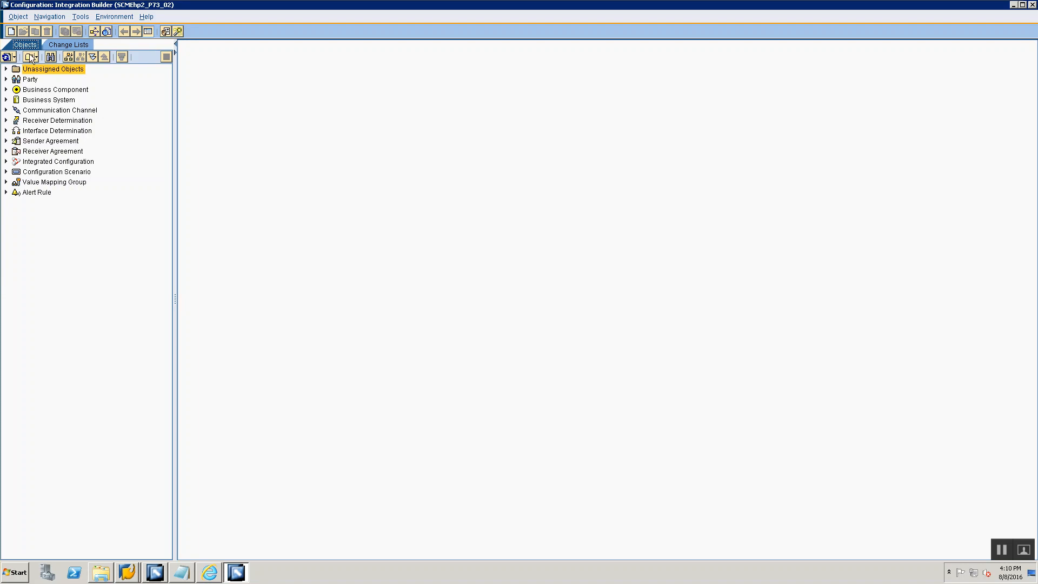
pyautogui.rightClick(43, 212)
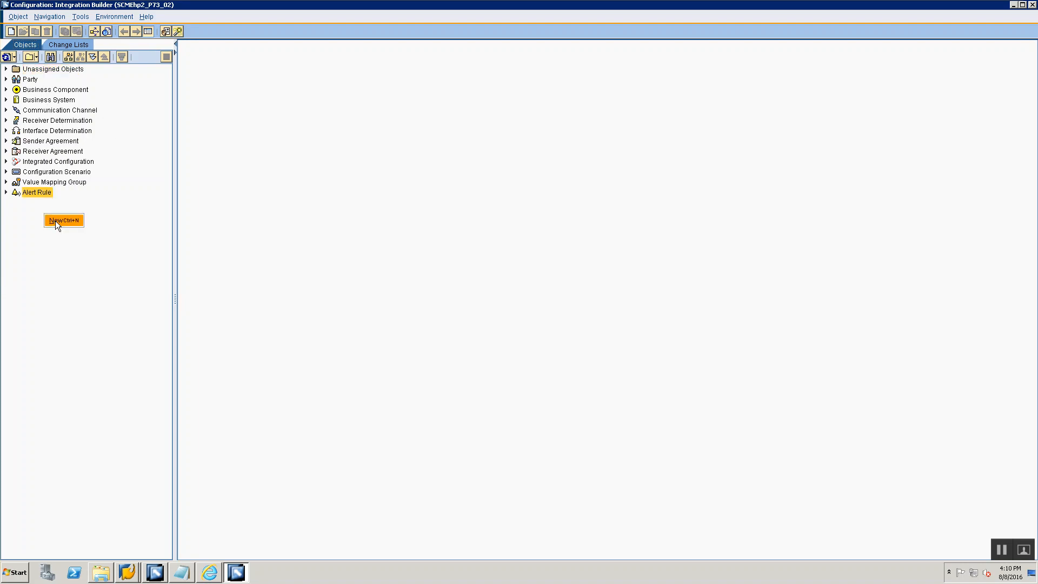
pyautogui.click(55, 221)
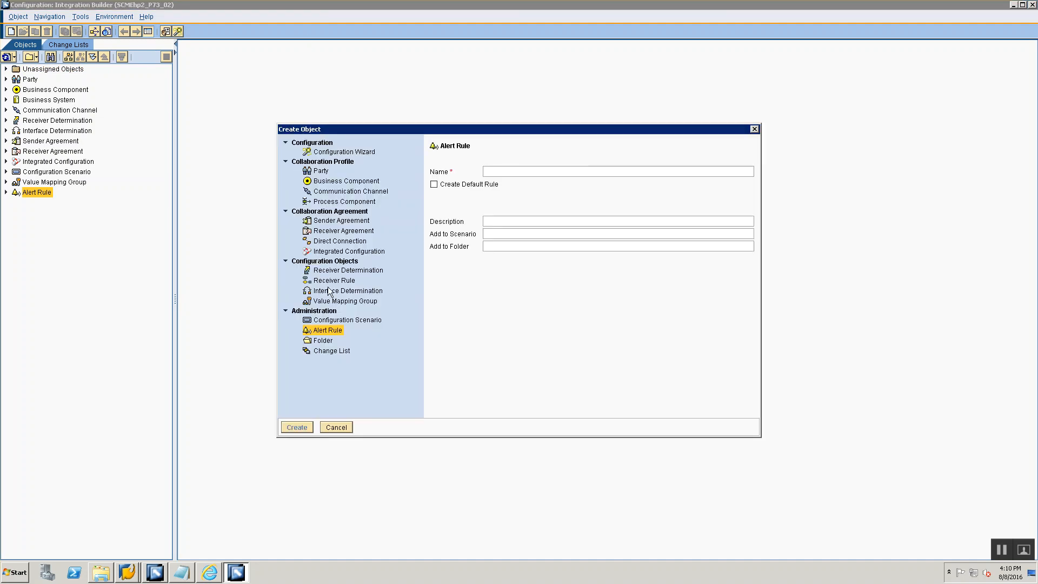
pyautogui.click(323, 341)
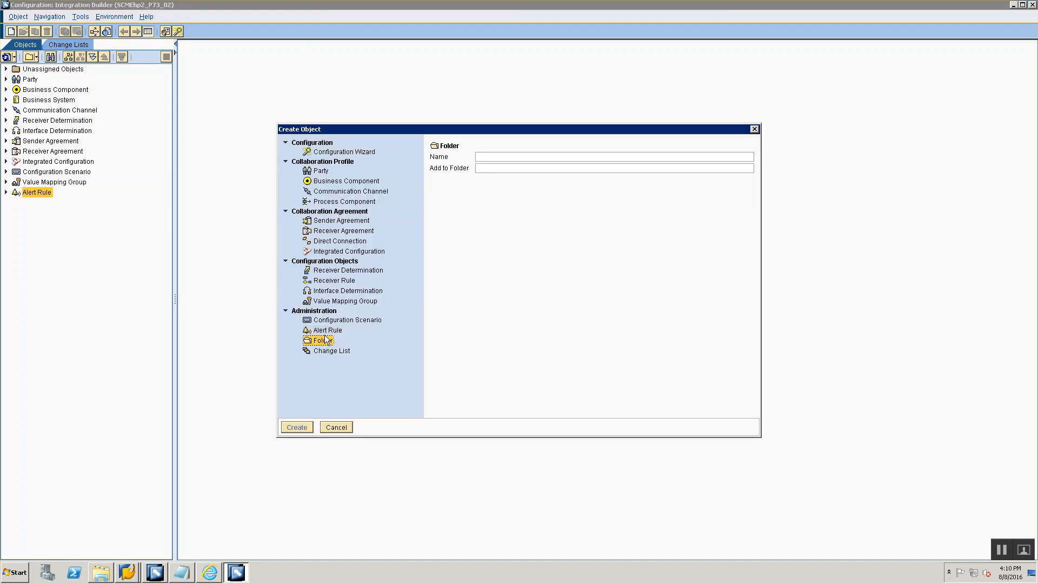
pyautogui.click(500, 157)
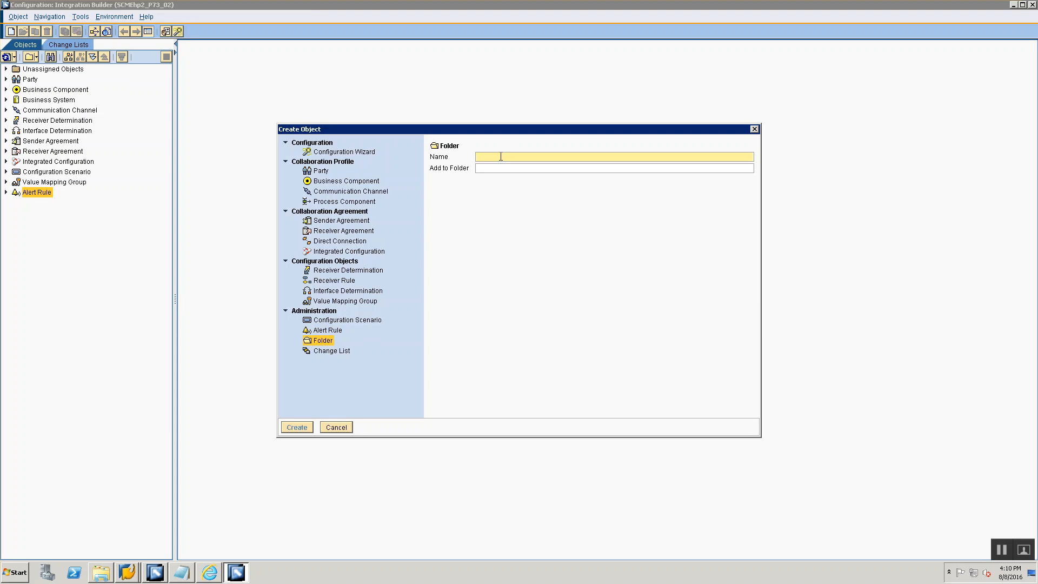
pyautogui.click(337, 427)
# - Create and save a top-level folder named Training00, close its editor and select the folder in the object tree
pyautogui.rightClick(41, 271)
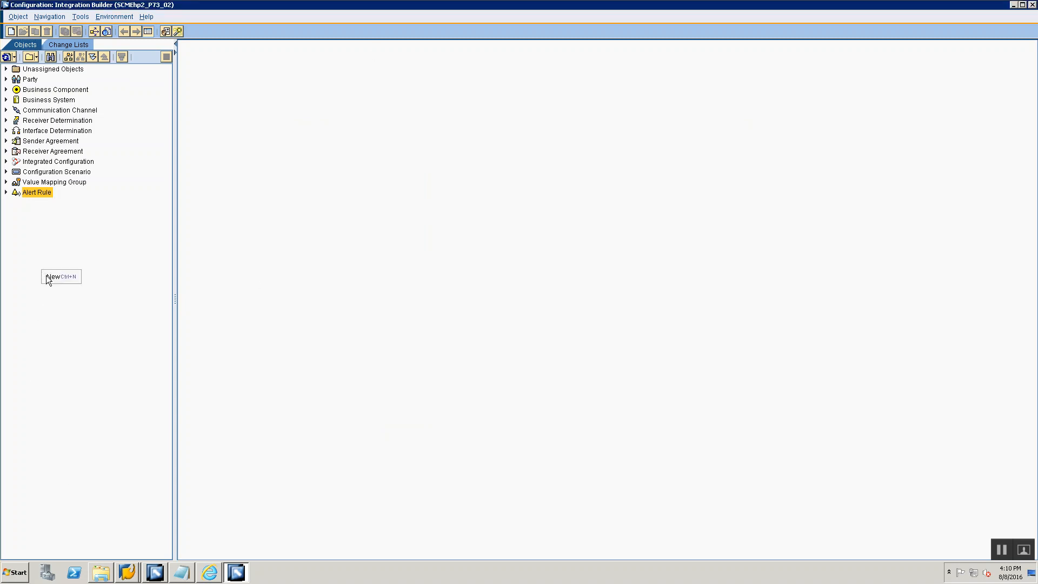
pyautogui.click(46, 276)
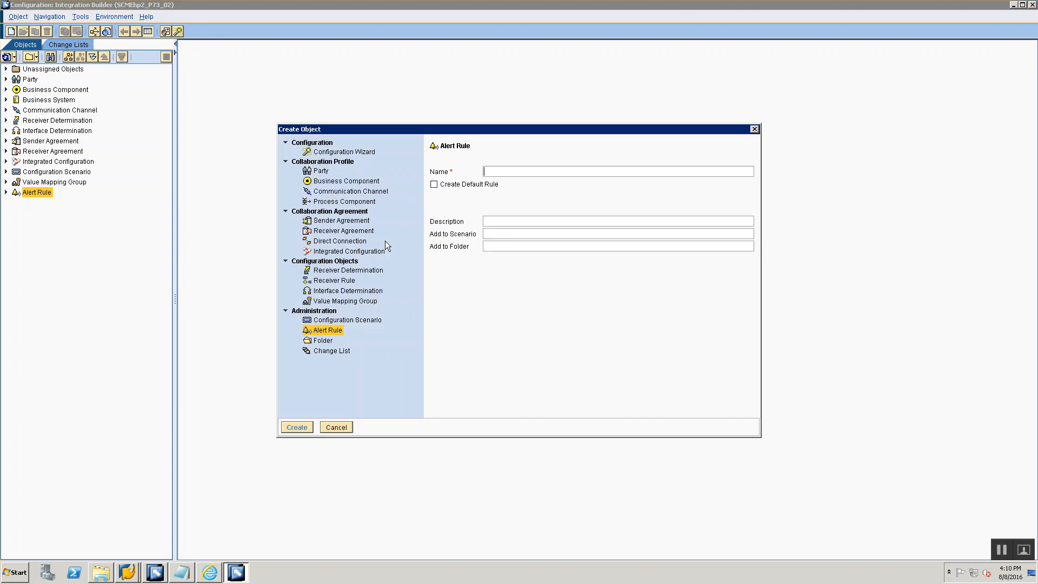
pyautogui.click(319, 340)
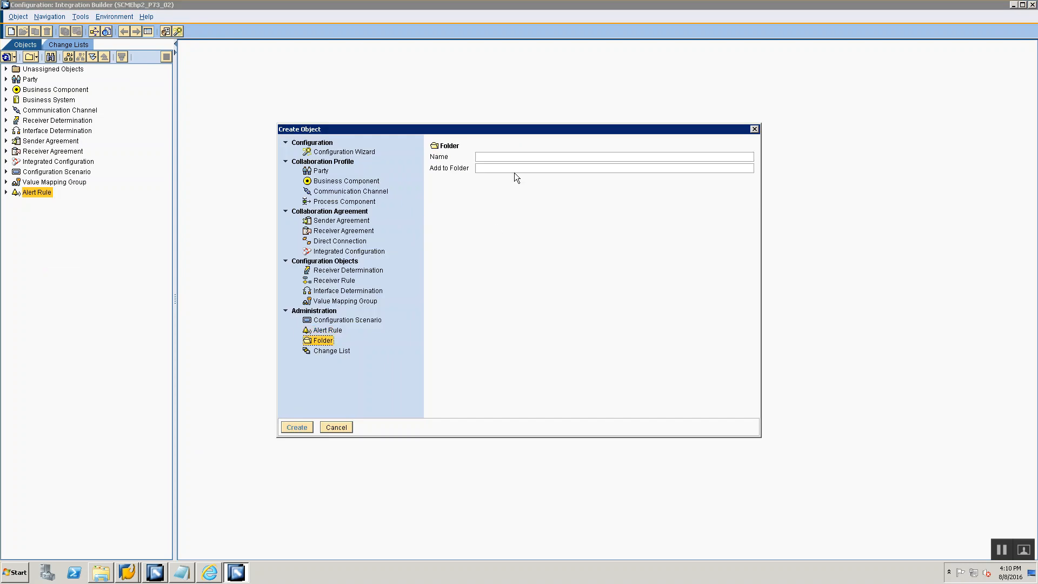
pyautogui.click(520, 157)
pyautogui.write('Train')
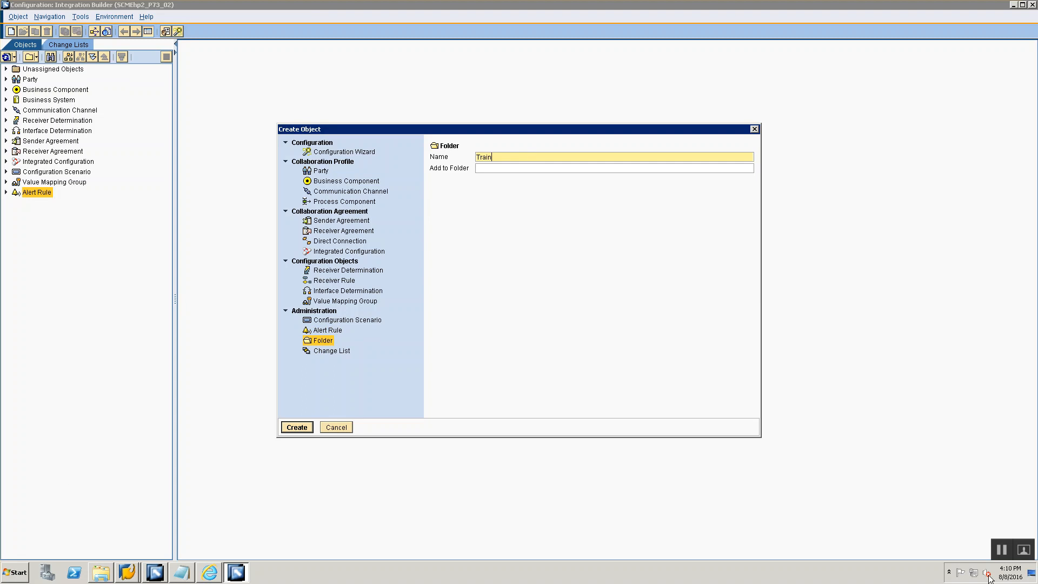
pyautogui.write('ing00')
pyautogui.click(301, 430)
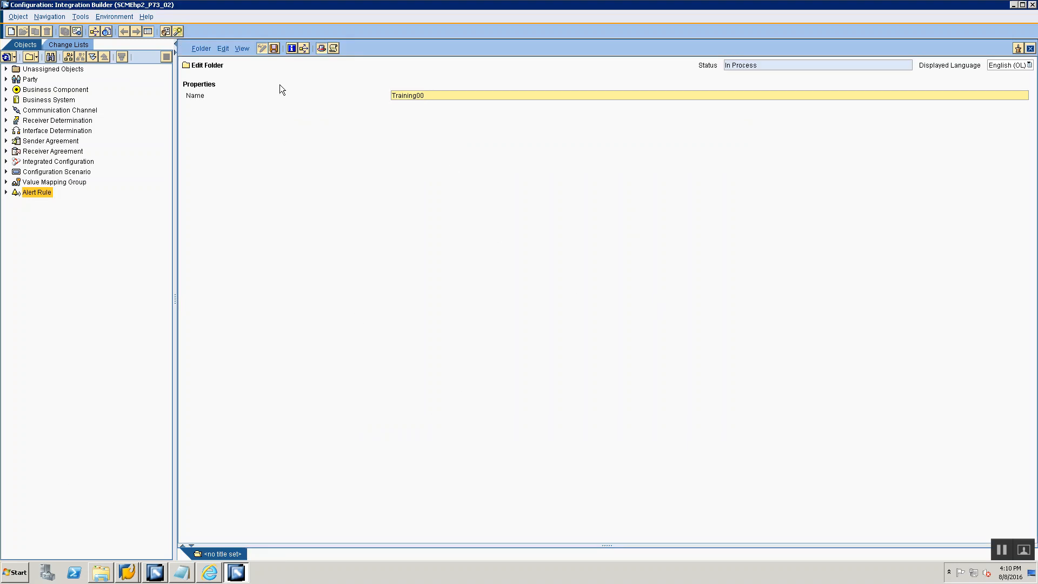
pyautogui.click(275, 48)
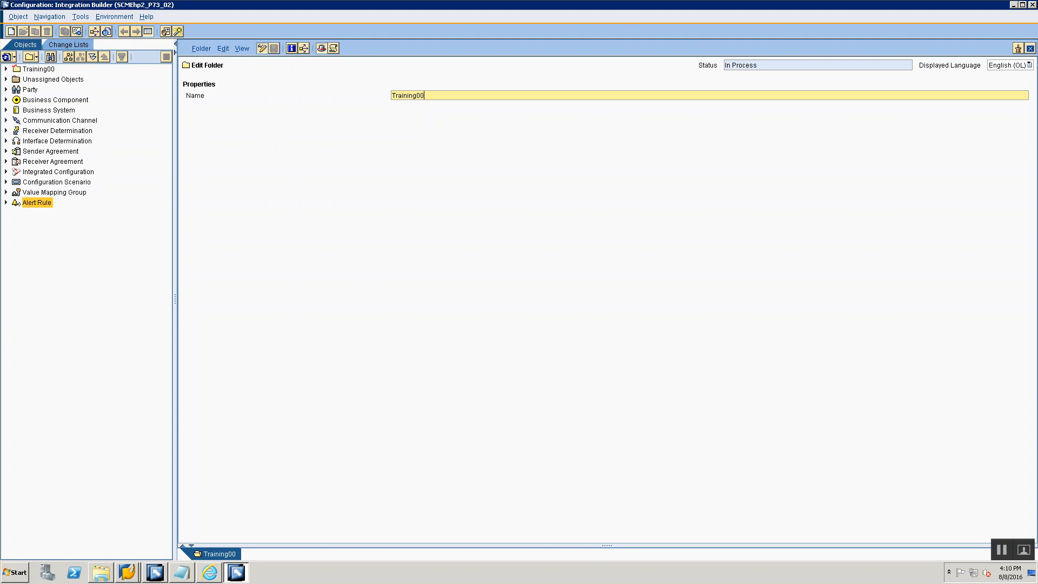
pyautogui.click(1030, 48)
pyautogui.click(6, 69)
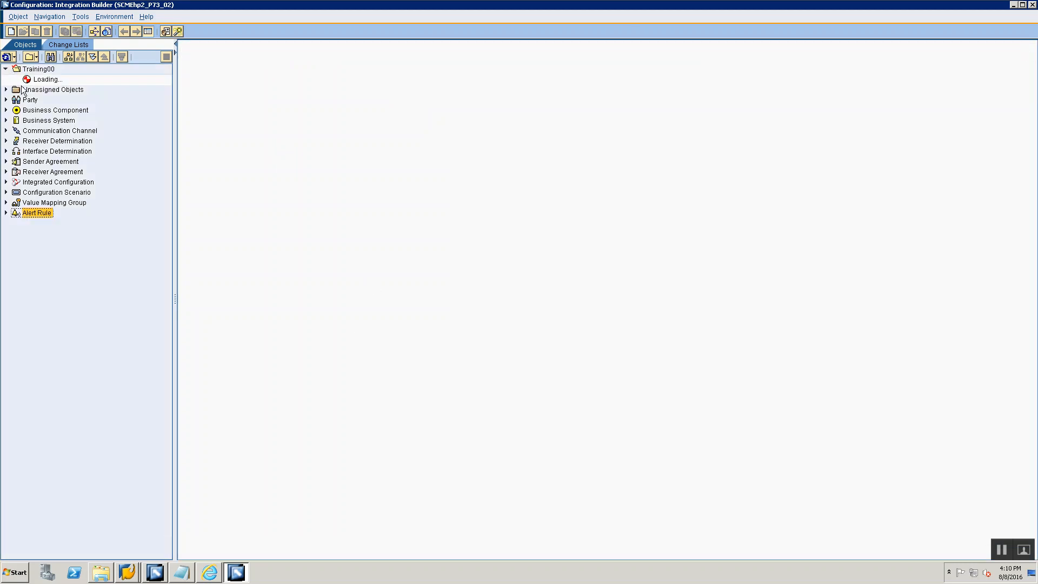
pyautogui.doubleClick(38, 70)
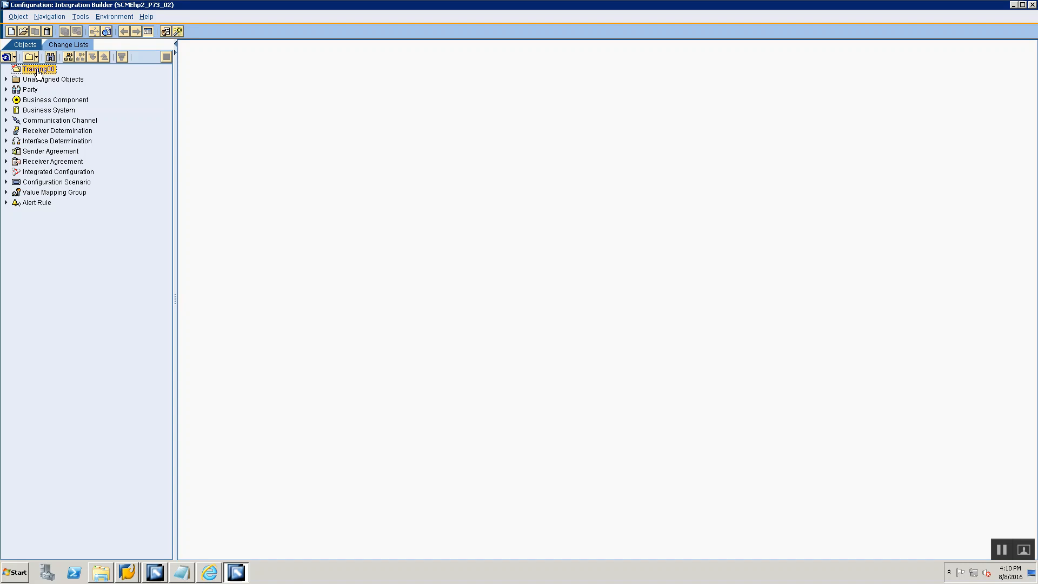
# - Switch to Notepad and add "--> Create Folder Training00" with the indented entry "-> Create SubFolder --> File2File00" below it
pyautogui.hotkey('alt', 'Tab')
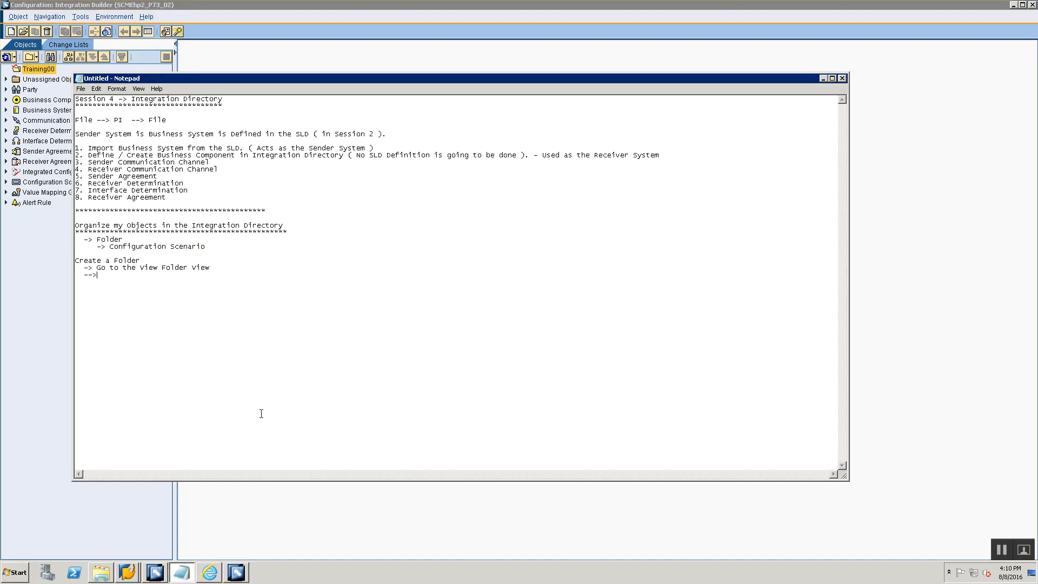
pyautogui.write('Create Folder Tr')
pyautogui.write('aining00')
pyautogui.write('         -> Create')
pyautogui.write(' SubFolder --> File2File')
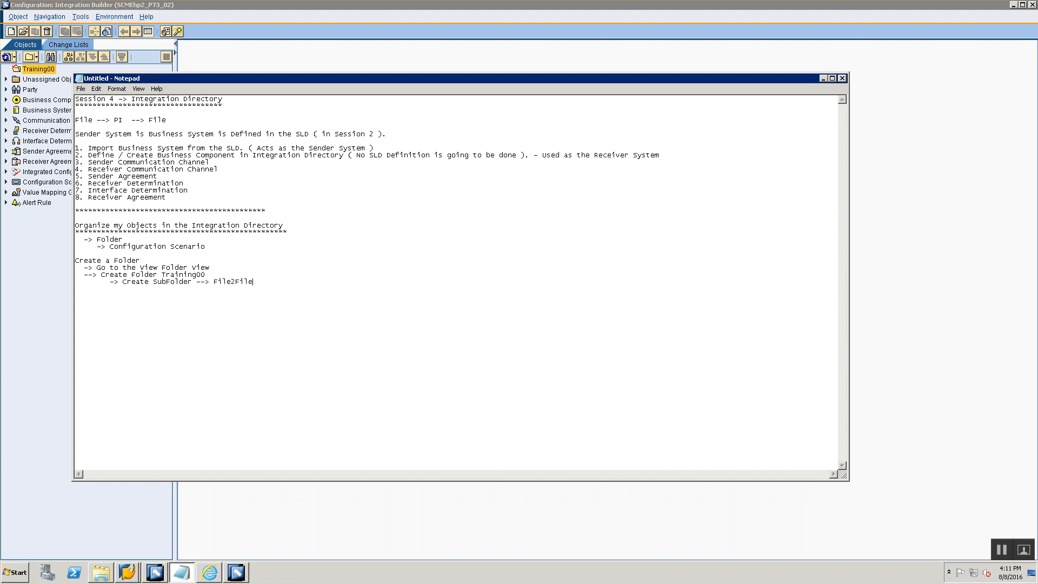
pyautogui.write('00')
# - Switch to Integration Builder and create a subfolder named File2File00 inside the Training00 folder
pyautogui.hotkey('alt', 'Tab')
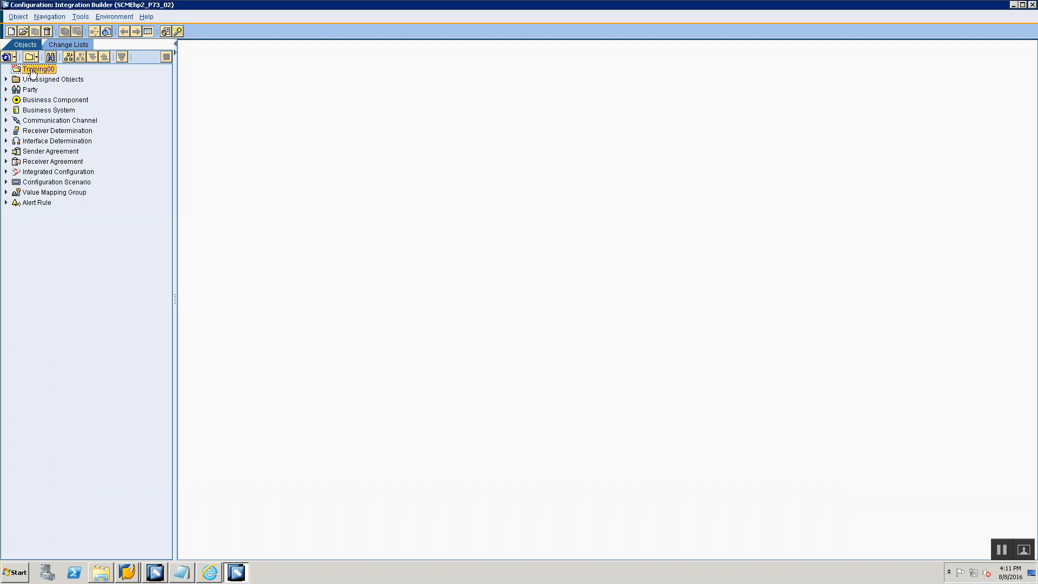
pyautogui.rightClick(31, 70)
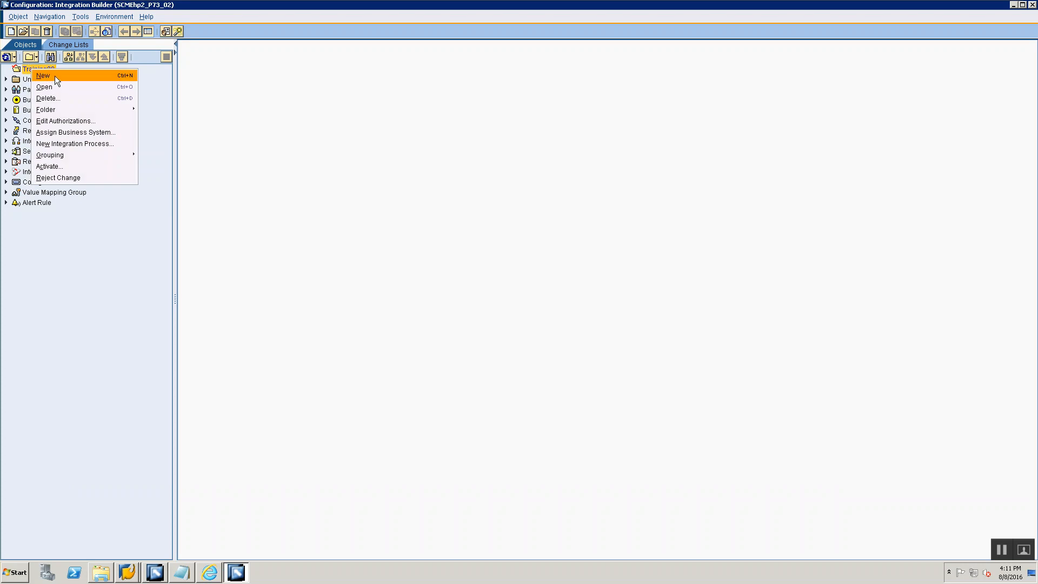
pyautogui.moveTo(78, 112)
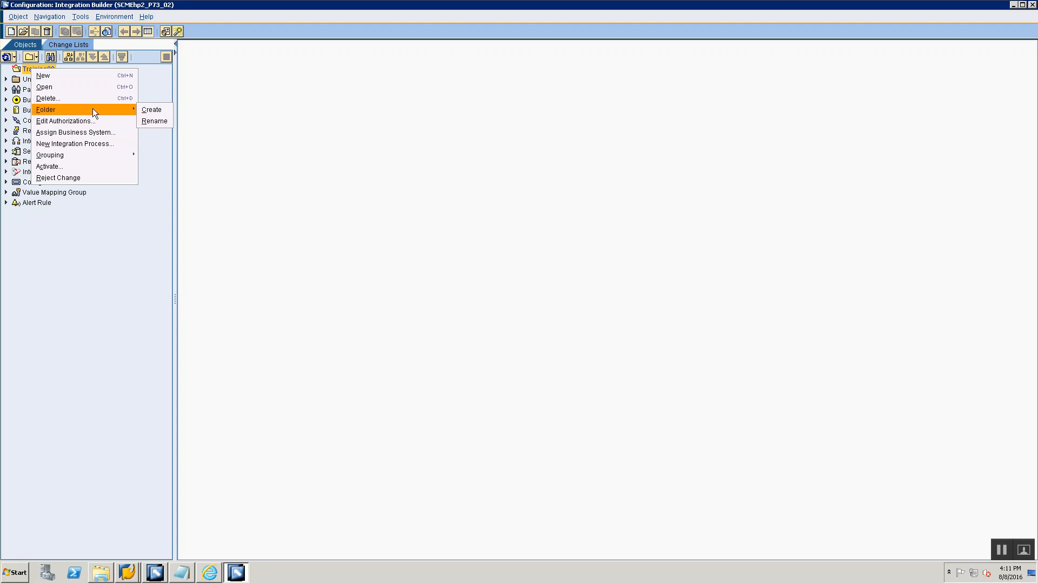
pyautogui.click(142, 108)
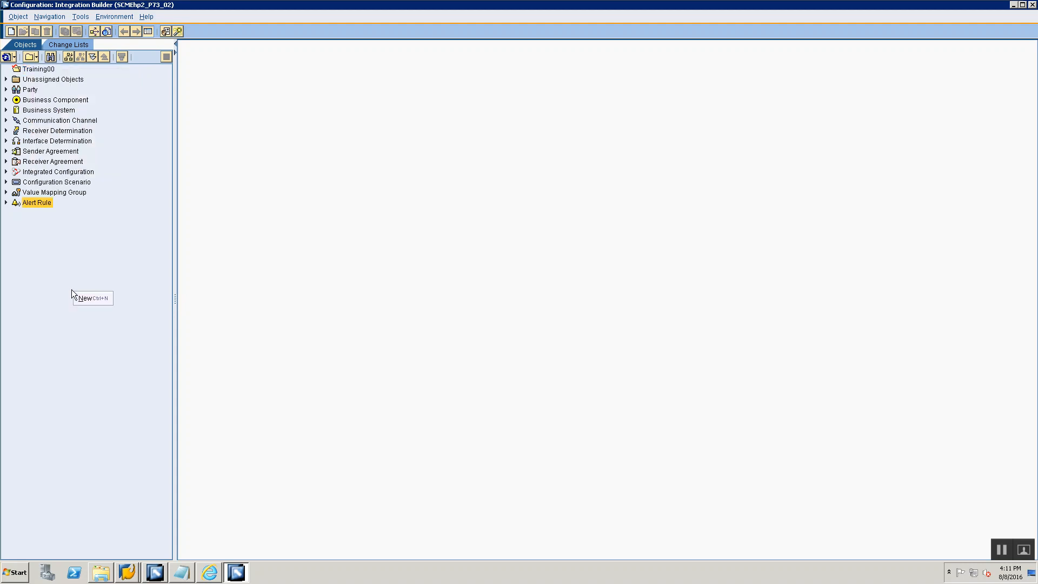
pyautogui.click(54, 69)
pyautogui.rightClick(54, 69)
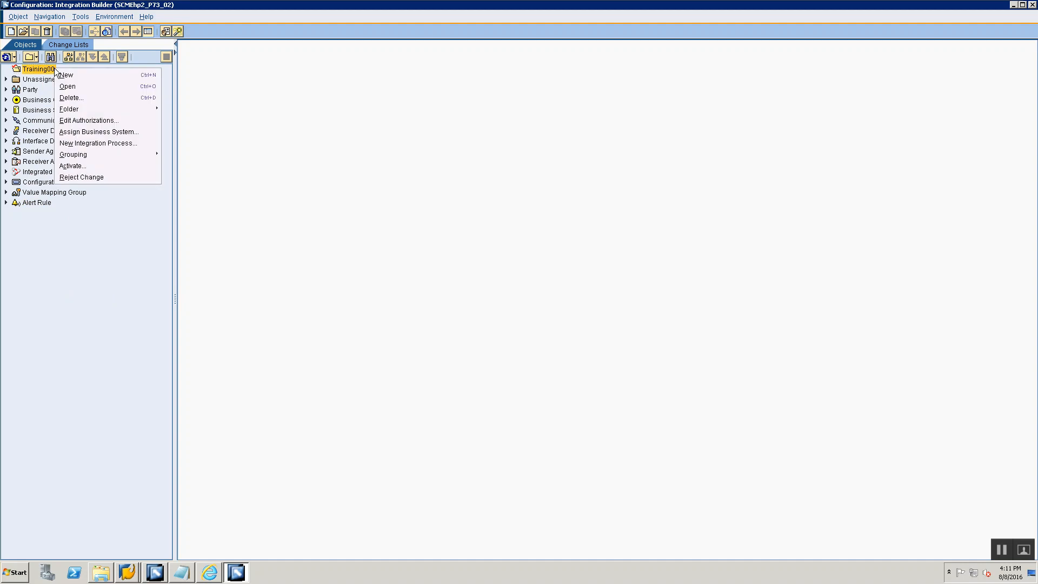
pyautogui.moveTo(100, 108)
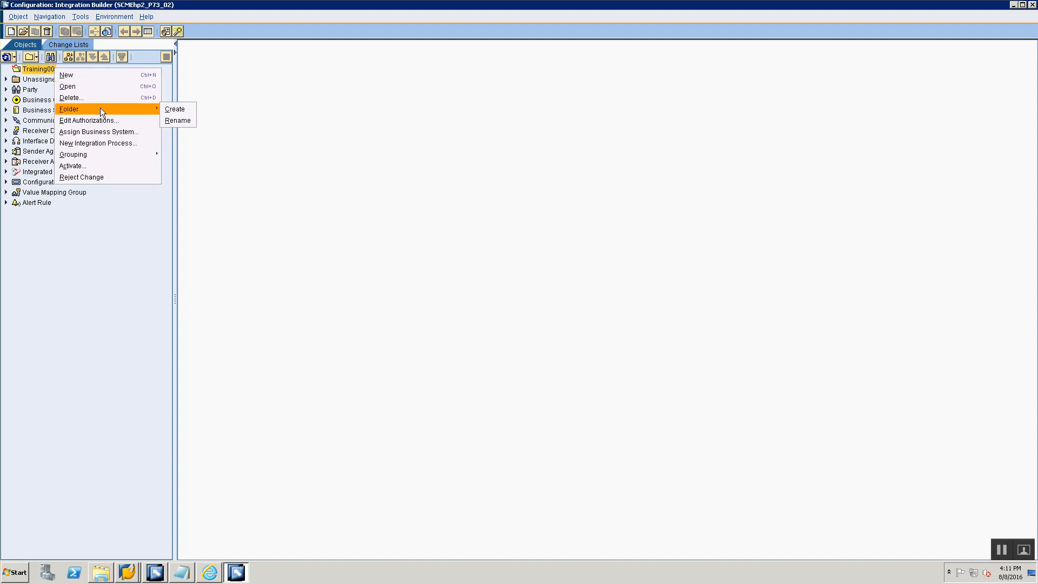
pyautogui.click(176, 107)
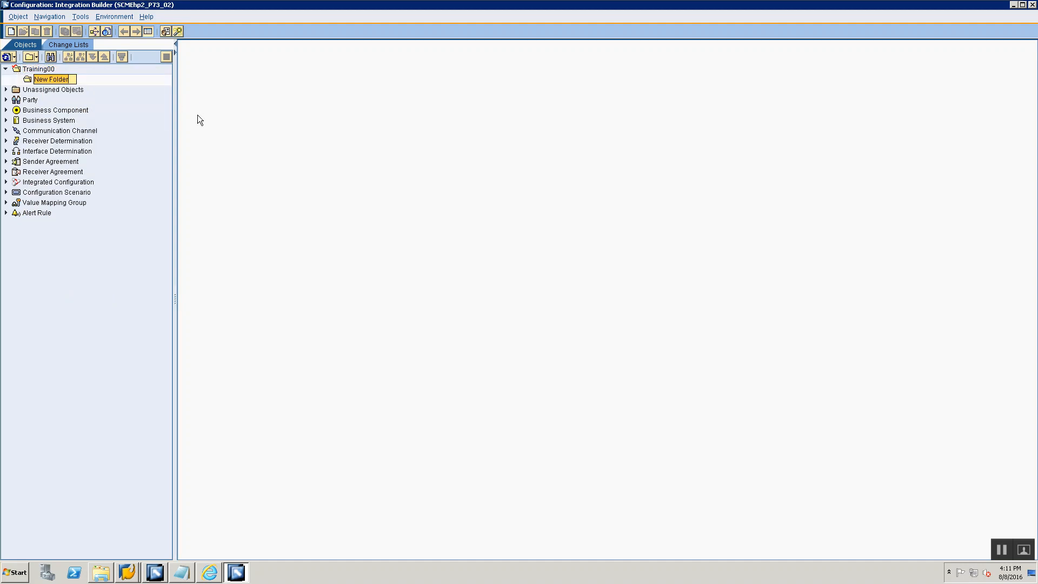
pyautogui.write('File2File00')
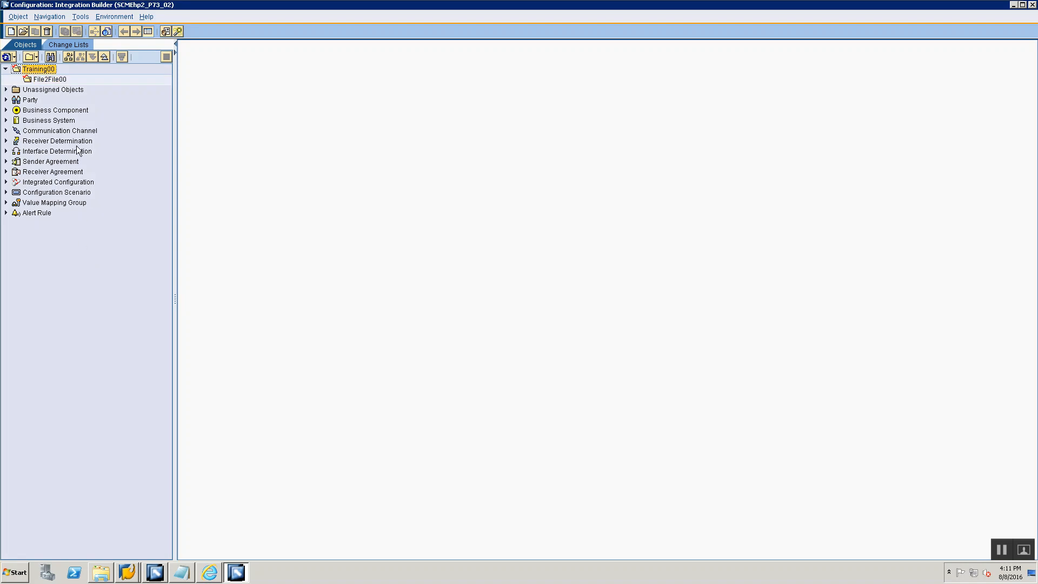
pyautogui.click(65, 81)
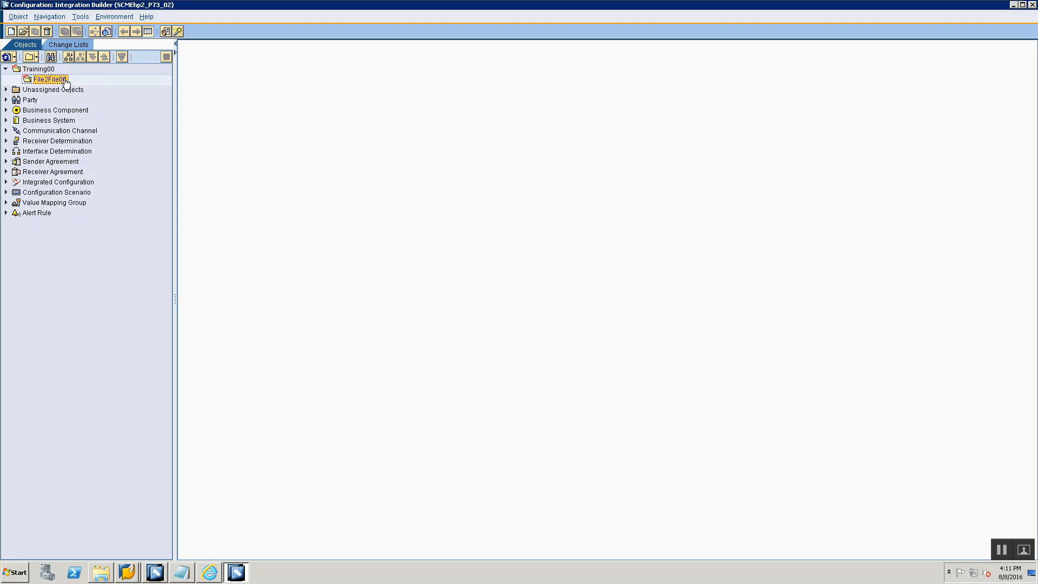
# - Switch to Notepad and underline the heading "Create a Folder" with a row of asterisks
pyautogui.hotkey('alt', 'Tab')
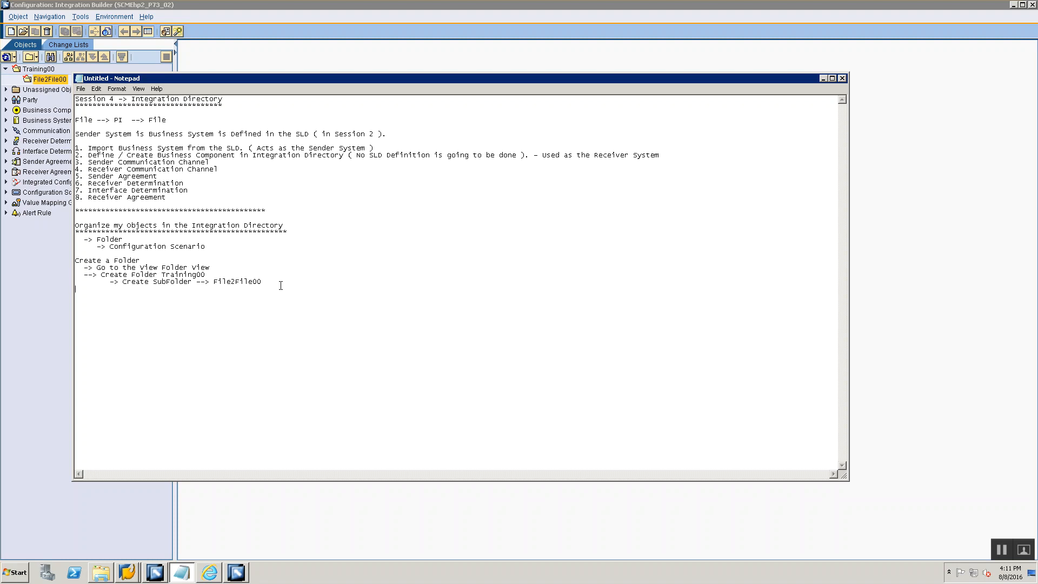
pyautogui.hotkey('alt', 'Tab')
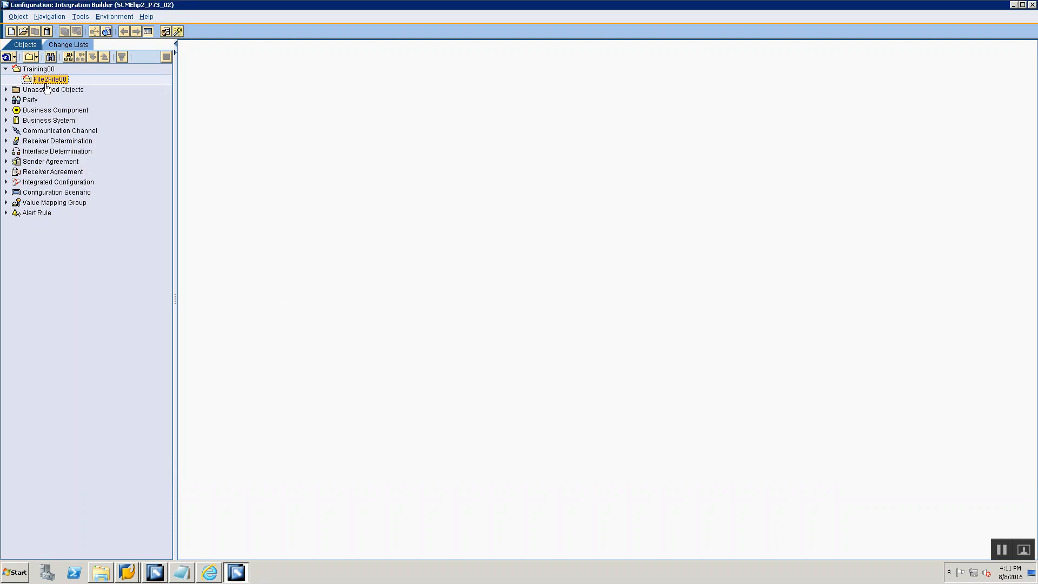
pyautogui.hotkey('alt', 'Tab')
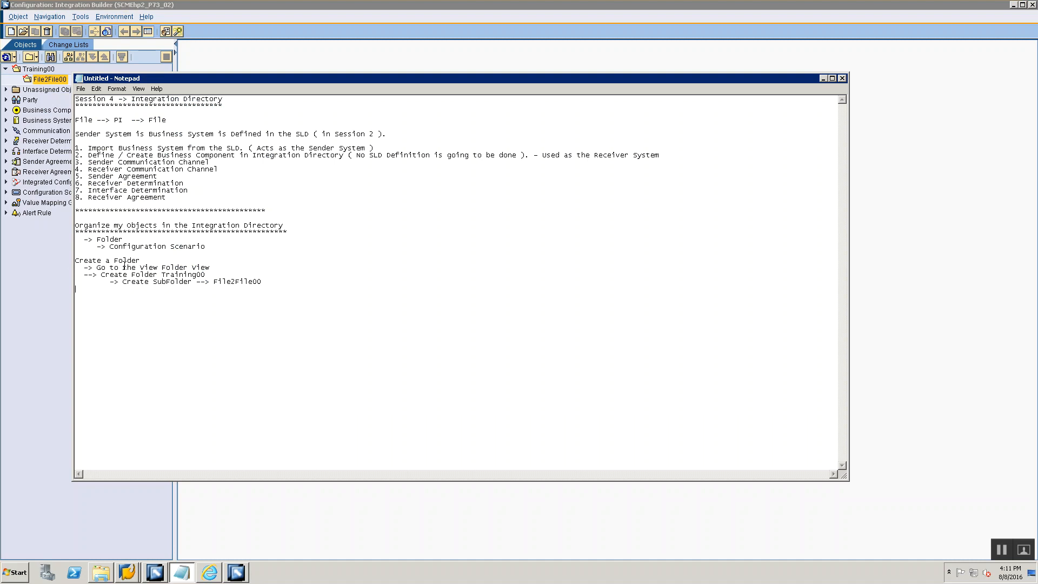
pyautogui.click(140, 260)
pyautogui.press('Return')
pyautogui.write('*************')
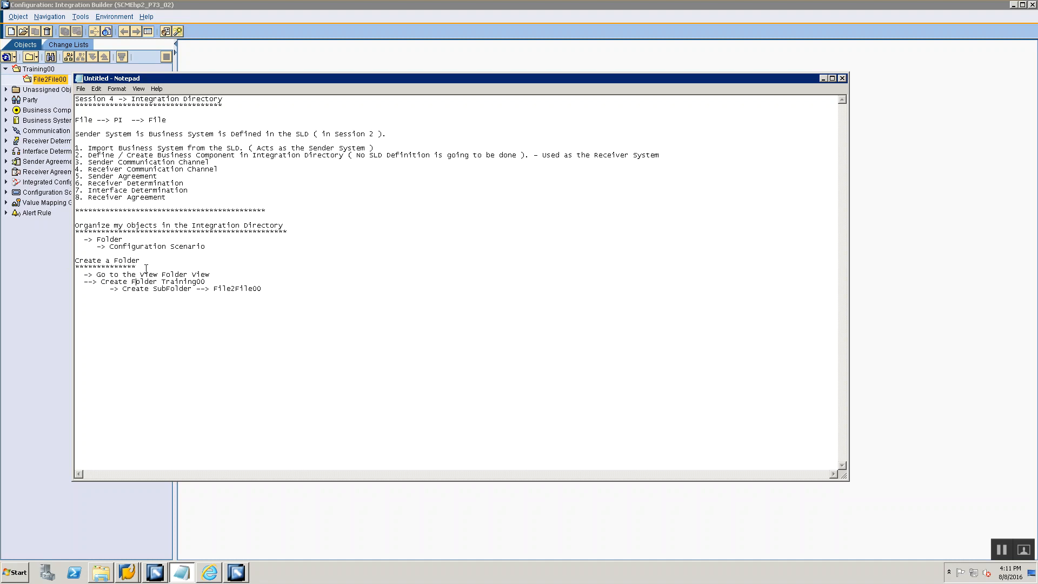
pyautogui.write('Create a Config ')
pyautogui.write('Scenario within')
pyautogui.write(' my Folder')
pyautogui.write('************************************')
pyautogui.write('****')
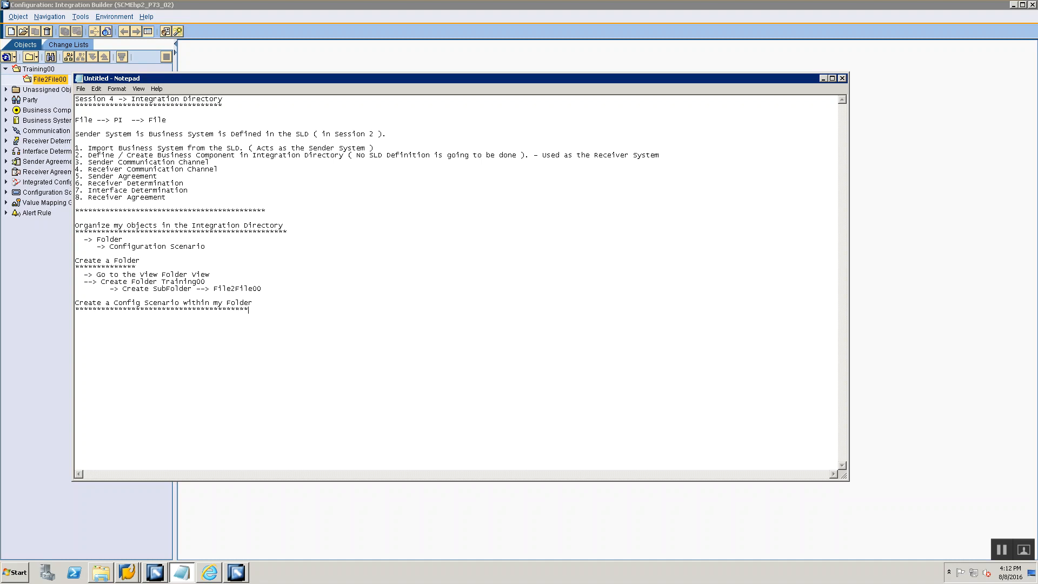
# - Switch to Integration Builder, create and save the configuration scenario CS_File2File_00 in the File2File00 folder, and close its editor
pyautogui.click(115, 59)
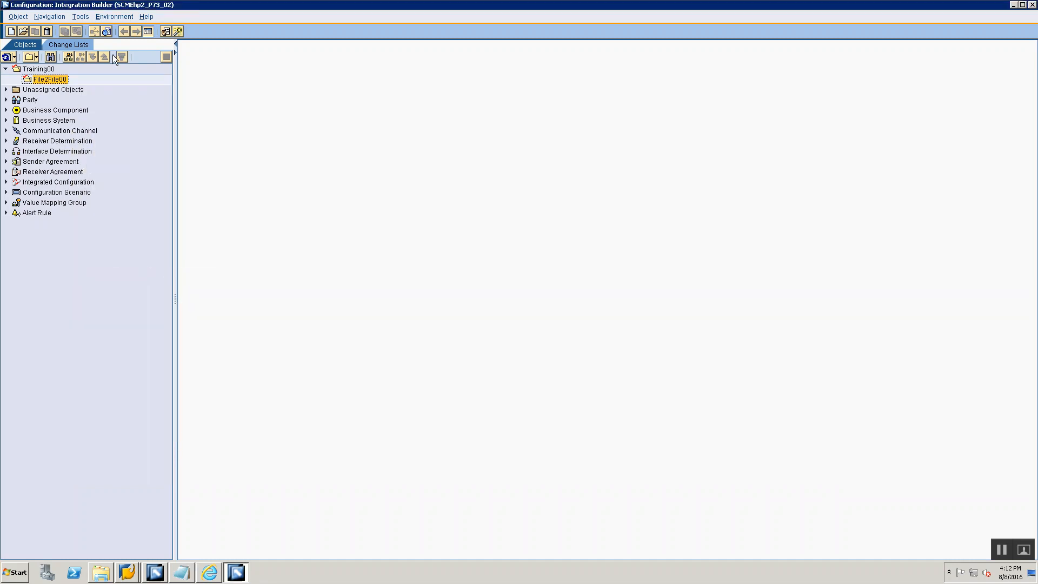
pyautogui.rightClick(54, 83)
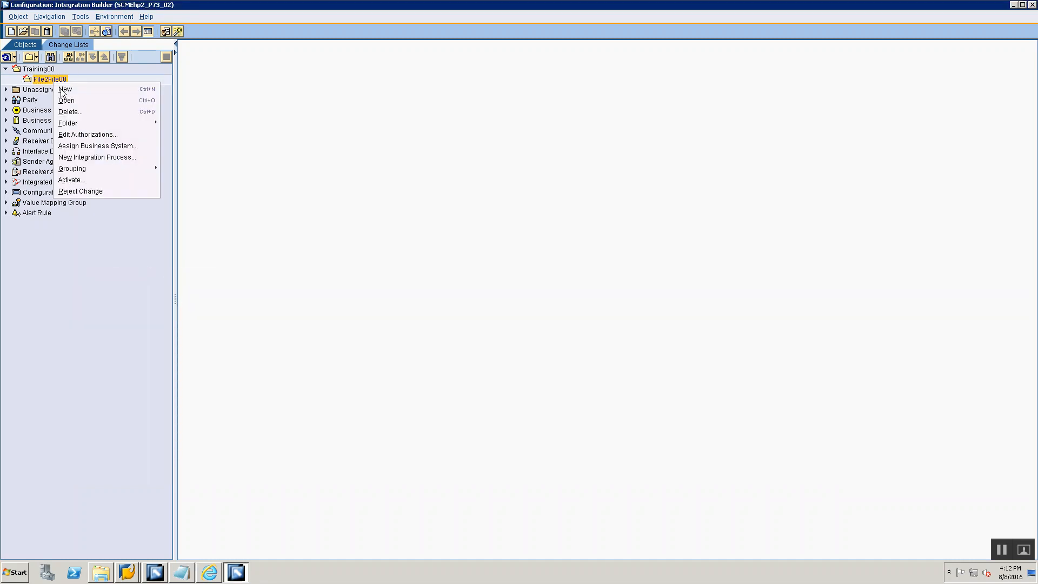
pyautogui.click(38, 81)
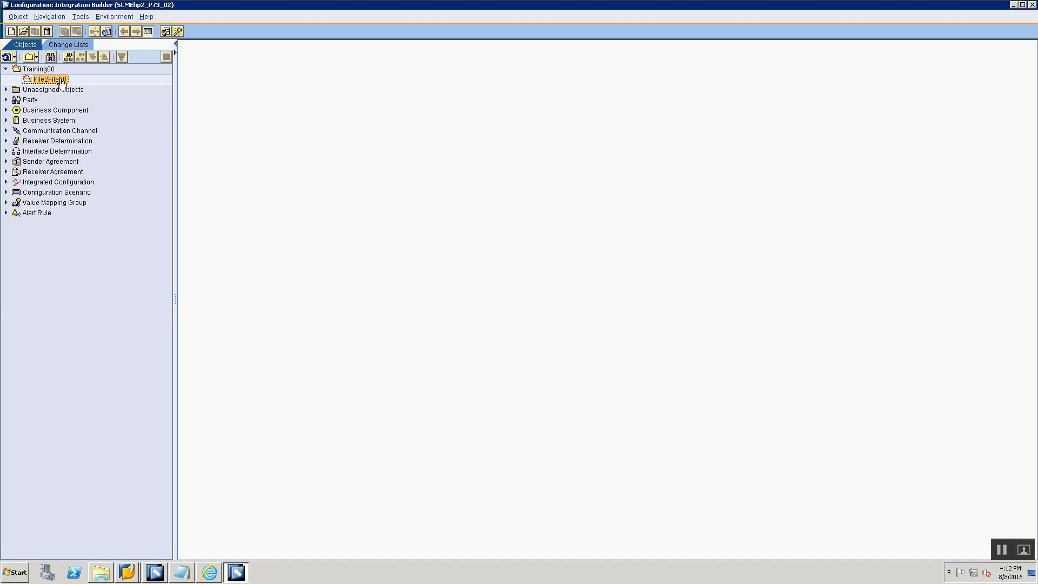
pyautogui.rightClick(62, 84)
pyautogui.click(72, 89)
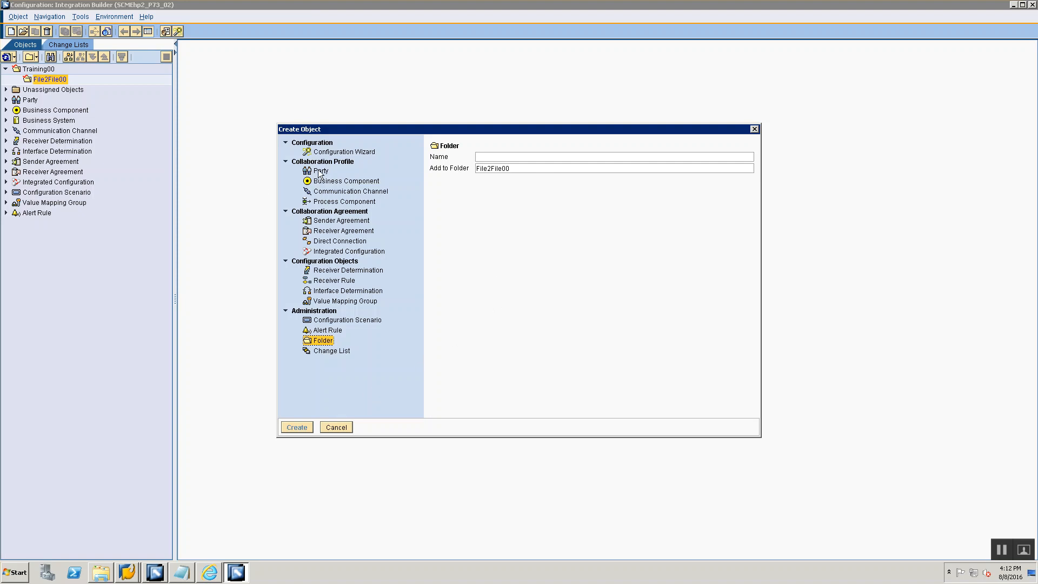
pyautogui.click(335, 322)
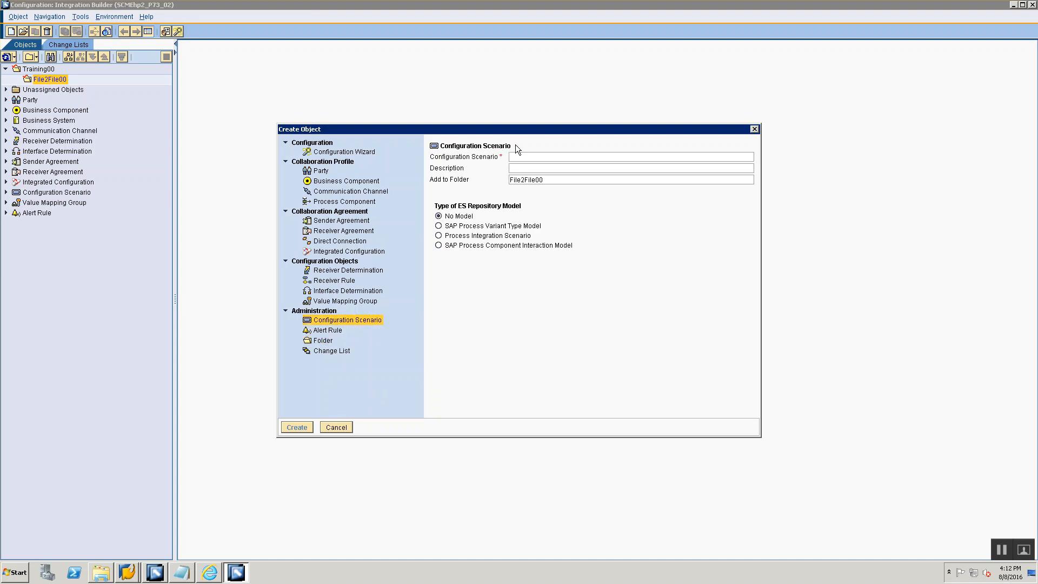
pyautogui.write('CS_File2File_00')
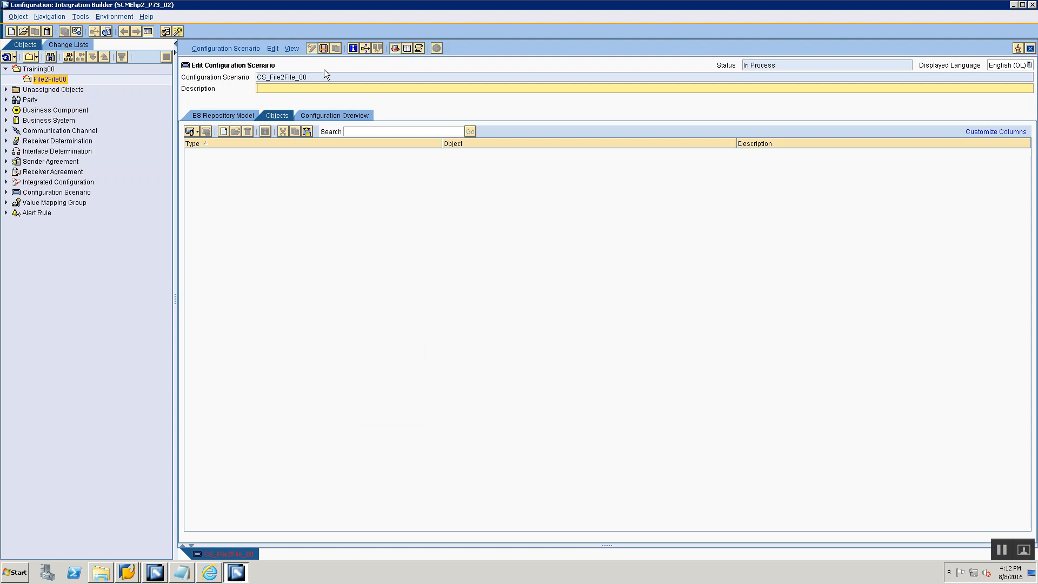
pyautogui.click(322, 49)
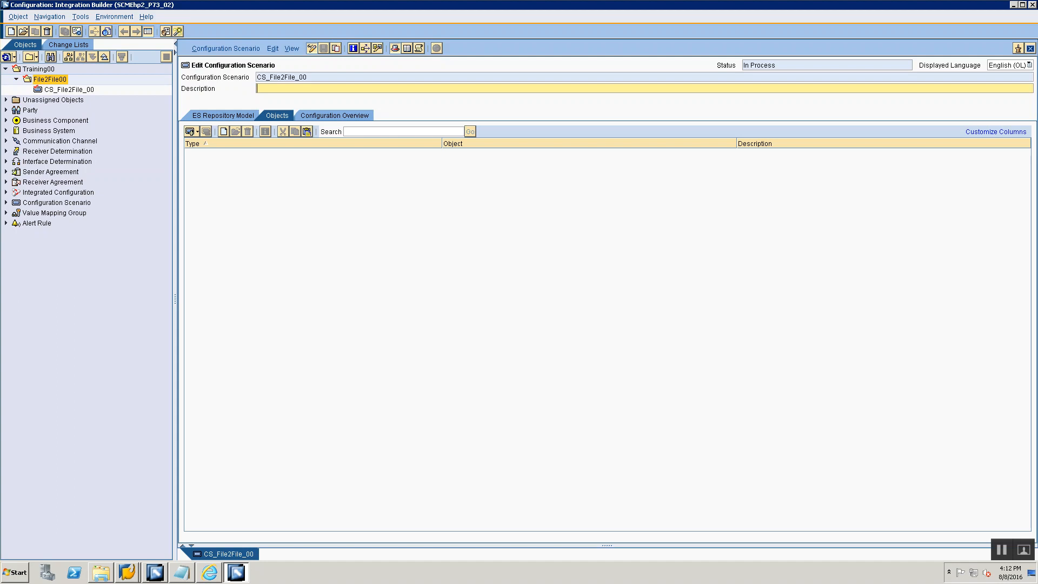
pyautogui.click(1030, 49)
# - Examine the actions available for the CS_File2File_00 configuration scenario in Integration Builder and return to the Notepad notes
pyautogui.click(182, 573)
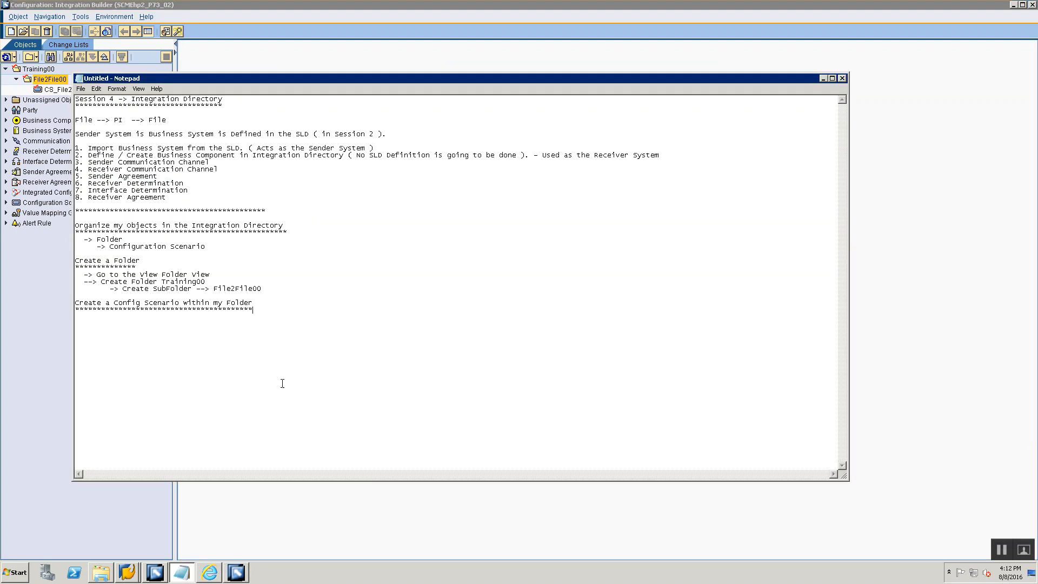
pyautogui.click(65, 94)
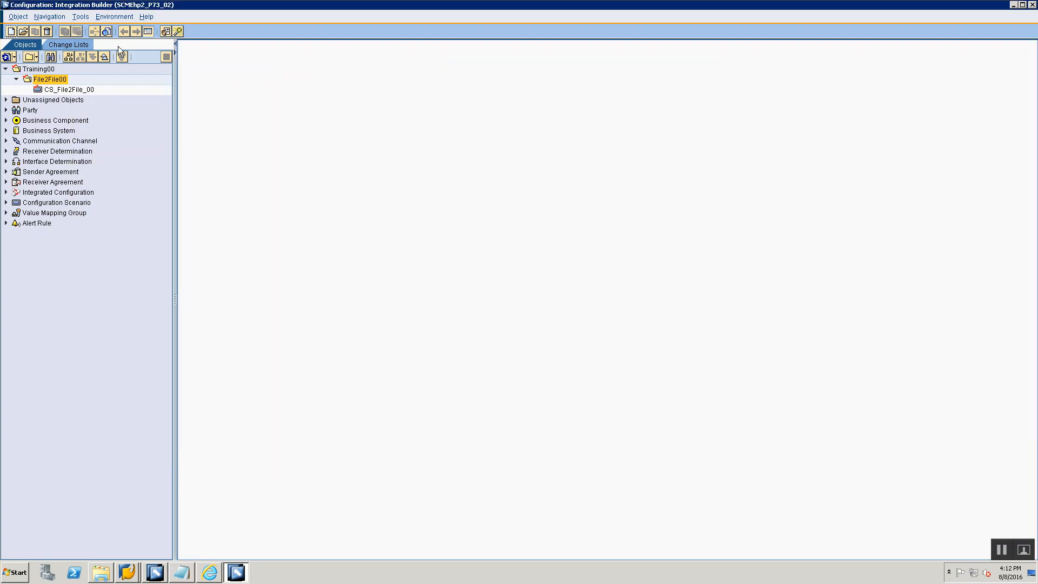
pyautogui.rightClick(66, 92)
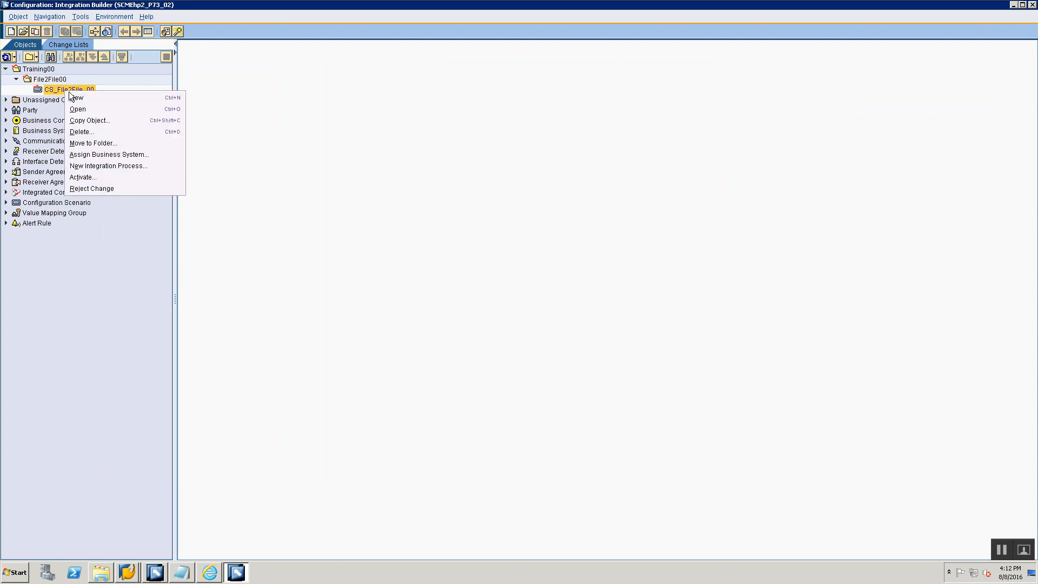
pyautogui.hotkey('alt', 'Tab')
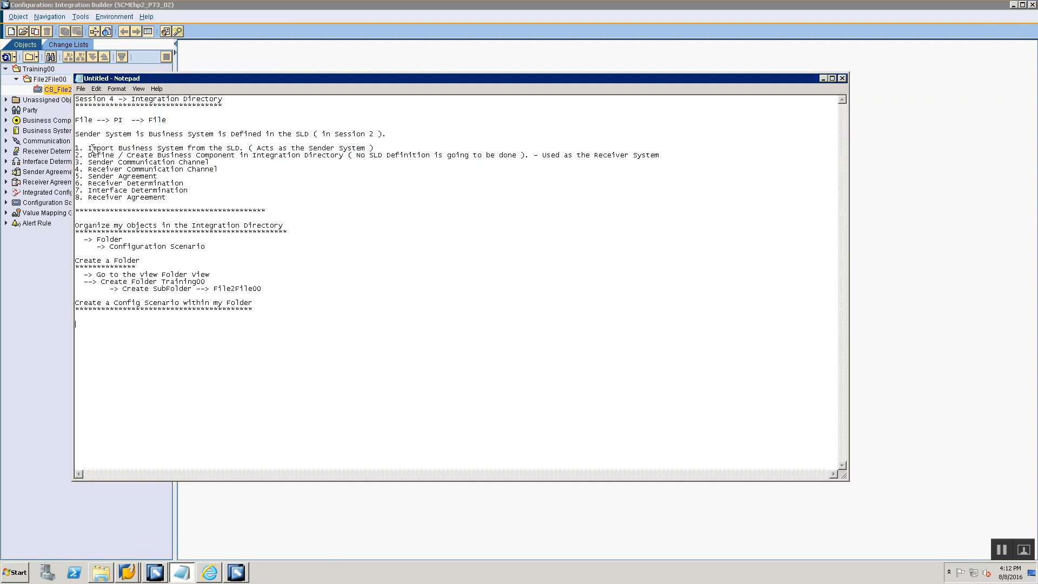
# - Highlight the first import step in the notes and examine the actions available for the Training00 and File2File00 folders in Integration Builder
pyautogui.moveTo(83, 147); pyautogui.dragTo(194, 141)
pyautogui.hotkey('alt', 'Tab')
pyautogui.click(25, 70)
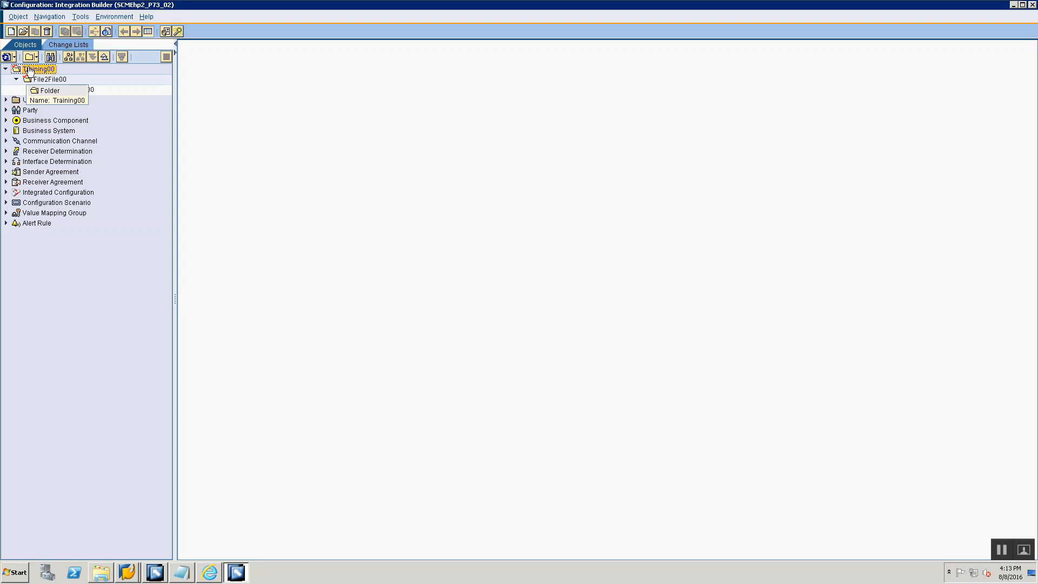
pyautogui.hotkey('alt', 'Tab')
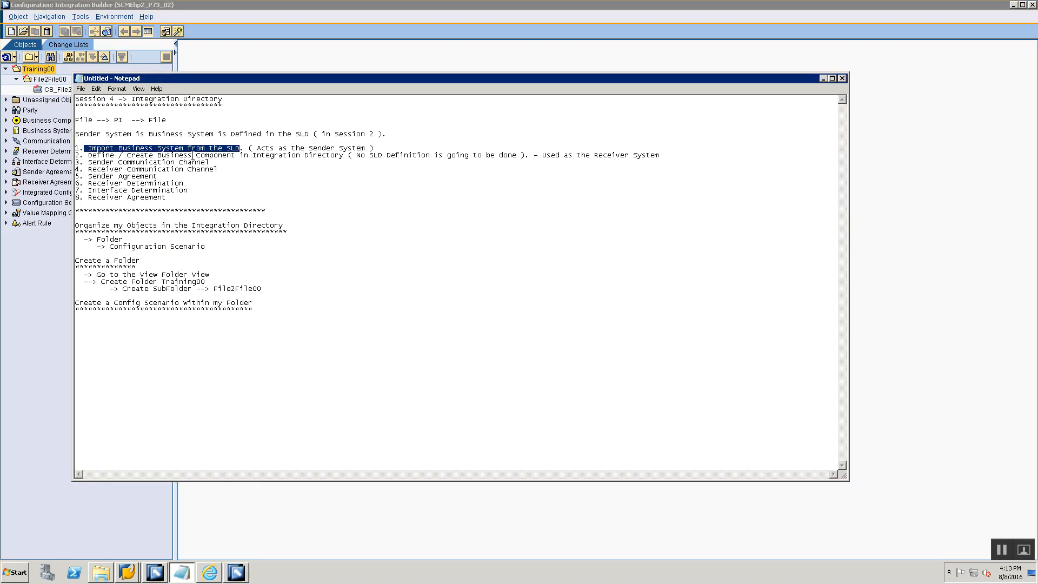
pyautogui.hotkey('alt', 'Tab')
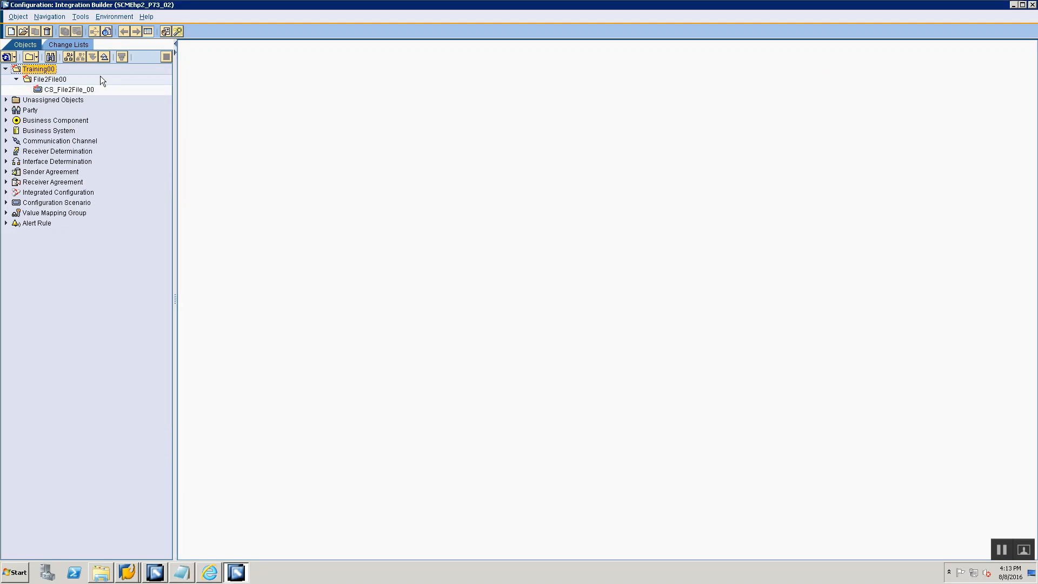
pyautogui.rightClick(44, 70)
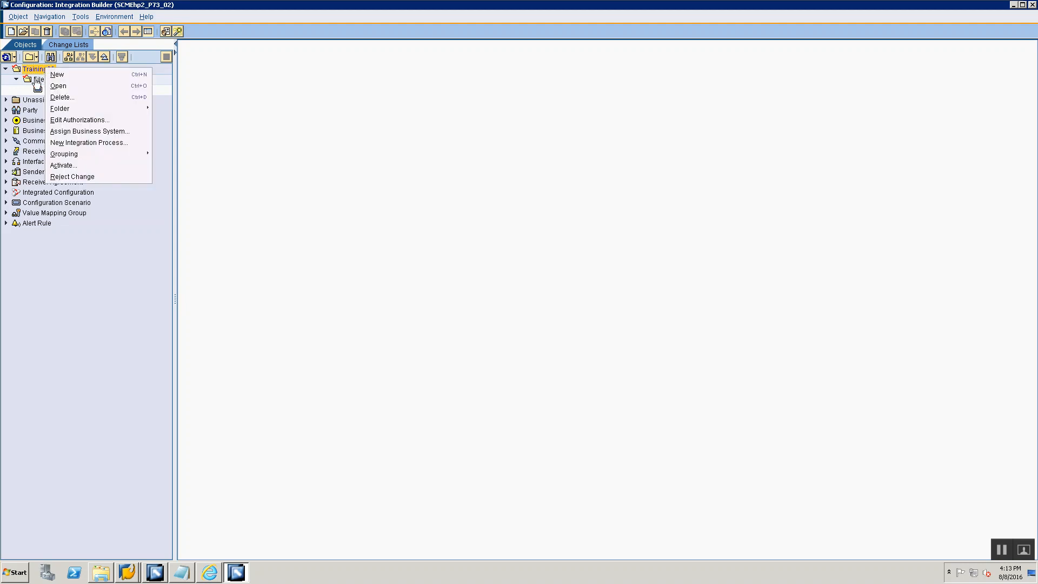
pyautogui.click(36, 80)
pyautogui.rightClick(35, 79)
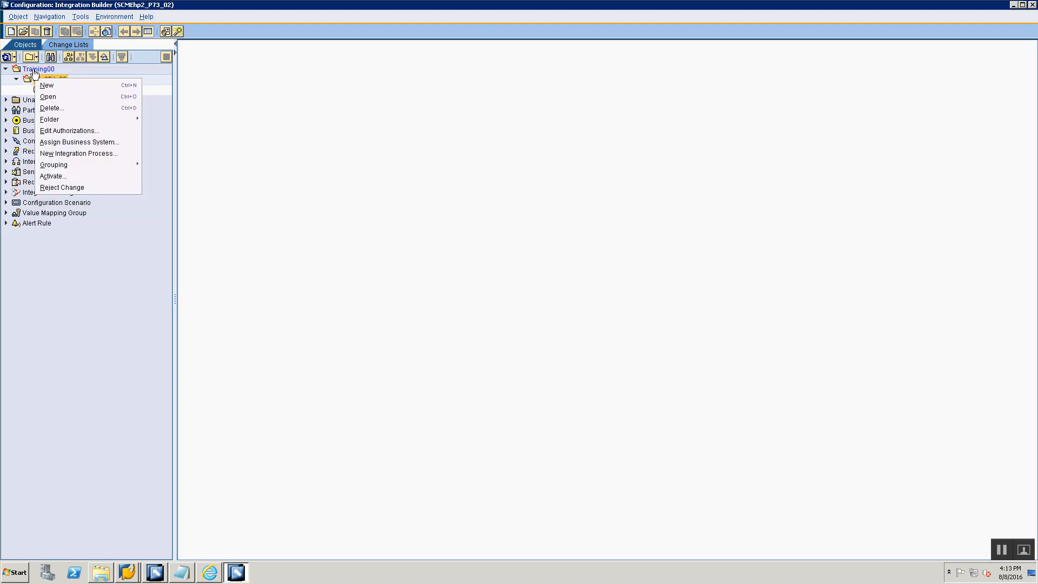
pyautogui.click(33, 70)
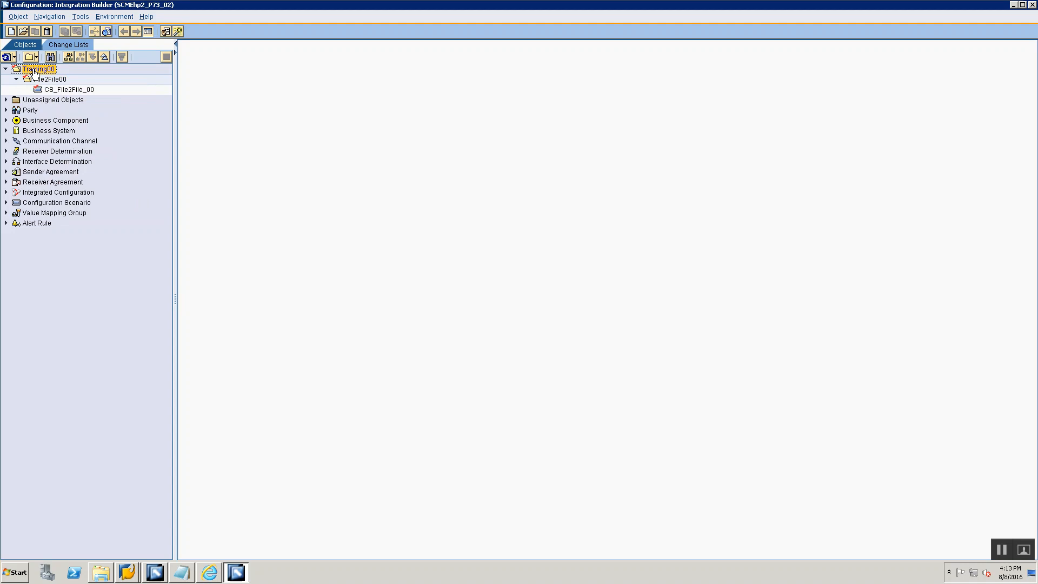
pyautogui.rightClick(34, 72)
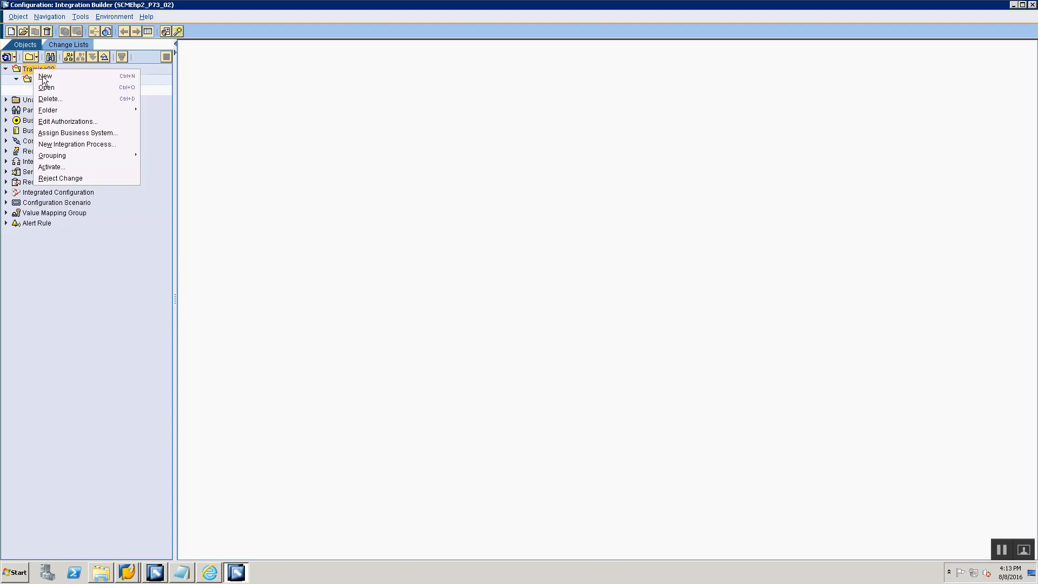
pyautogui.click(43, 77)
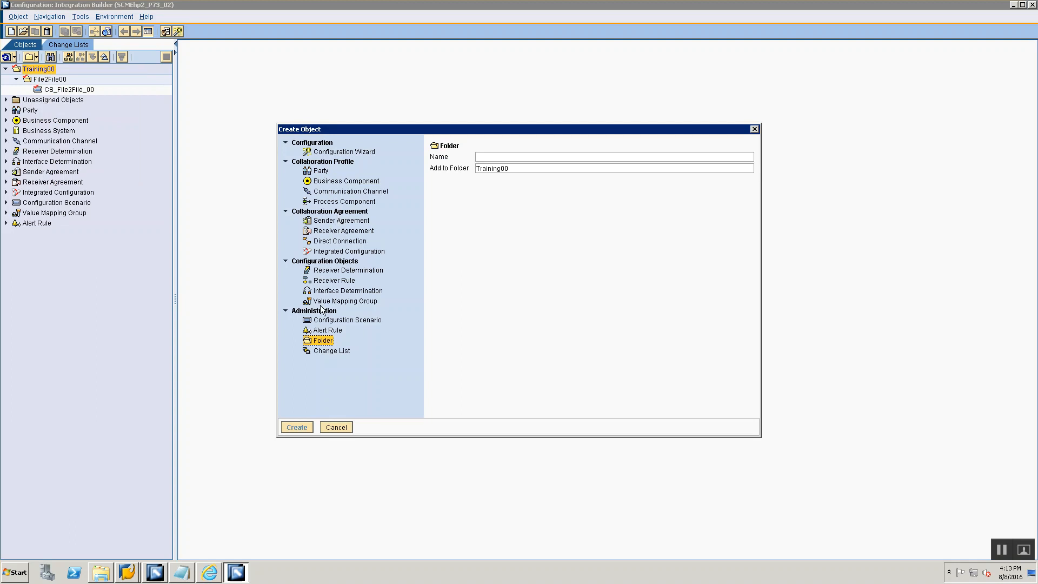
pyautogui.click(337, 427)
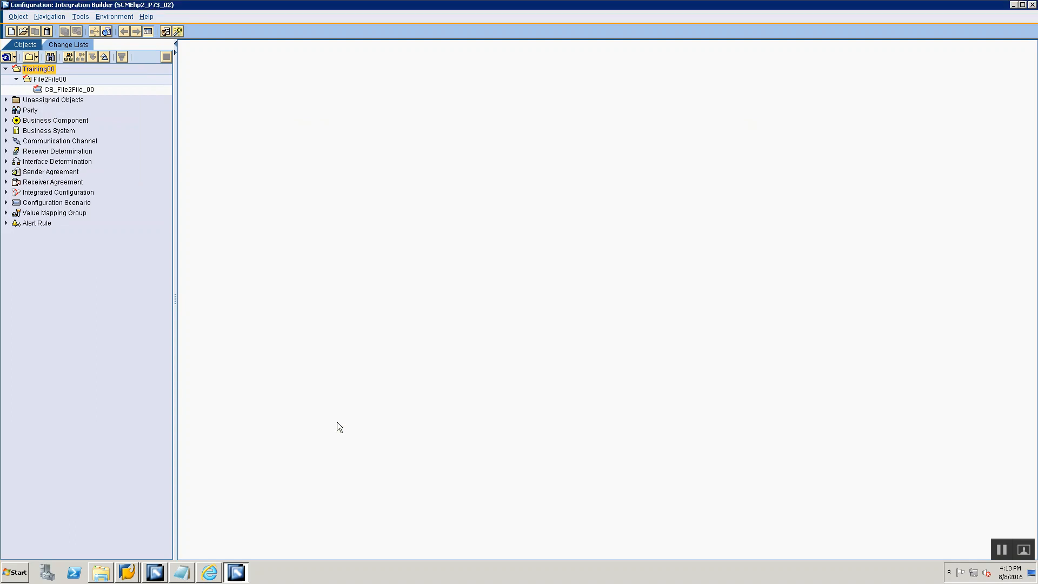
# - Switch to Notepad and copy the line "1. Import Business System from the SLD. ( Acts as the Sender System )" below the Config Scenario heading
pyautogui.rightClick(48, 70)
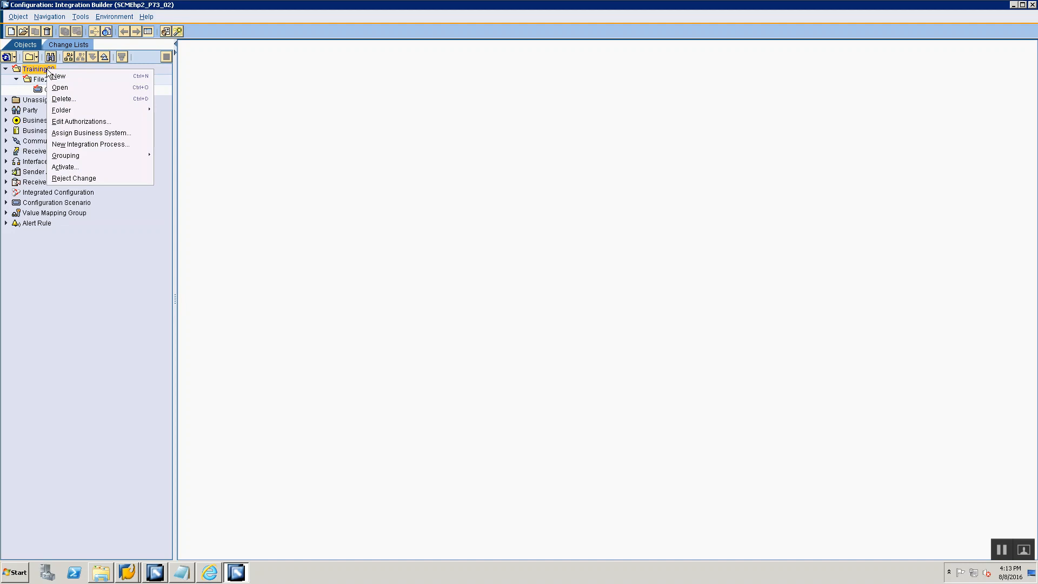
pyautogui.hotkey('alt', 'Tab')
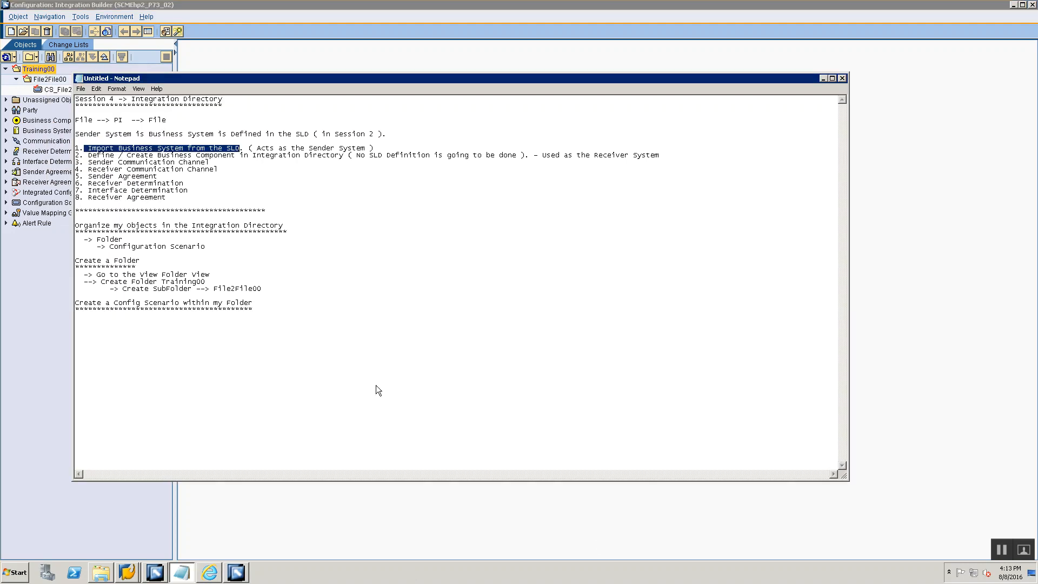
pyautogui.hotkey('shift', 'End')
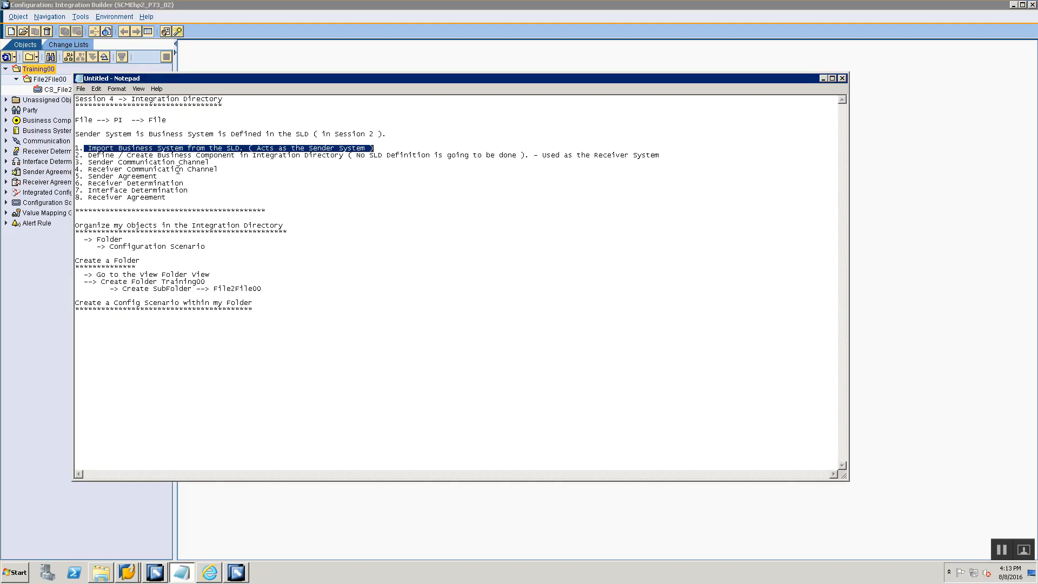
pyautogui.press('End')
pyautogui.hotkey('shift', 'Home')
pyautogui.hotkey('ctrl', 'c')
pyautogui.press('End')
pyautogui.press('Down')
pyautogui.press('Down')
pyautogui.press('Down')
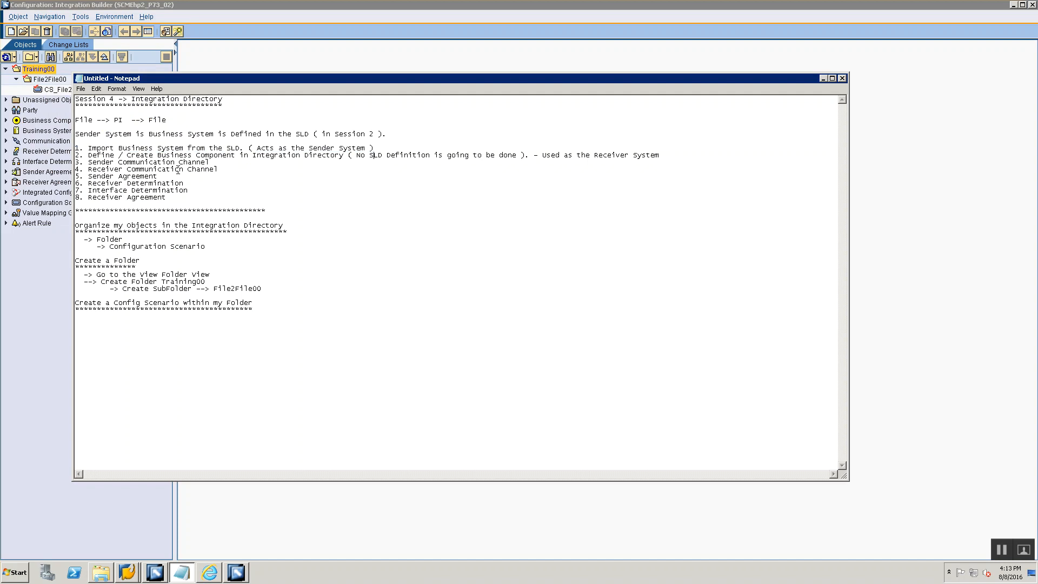
pyautogui.press('Down')
pyautogui.press('Down')
pyautogui.press('Down')
pyautogui.press('Down')
pyautogui.press('Down')
pyautogui.press('Down')
pyautogui.press('Down')
pyautogui.press('Down')
pyautogui.press('Down')
pyautogui.press('Down')
pyautogui.press('Down')
pyautogui.press('Down')
pyautogui.press('Down')
pyautogui.press('Down')
pyautogui.press('Down')
pyautogui.press('Down')
pyautogui.hotkey('ctrl', 'v')
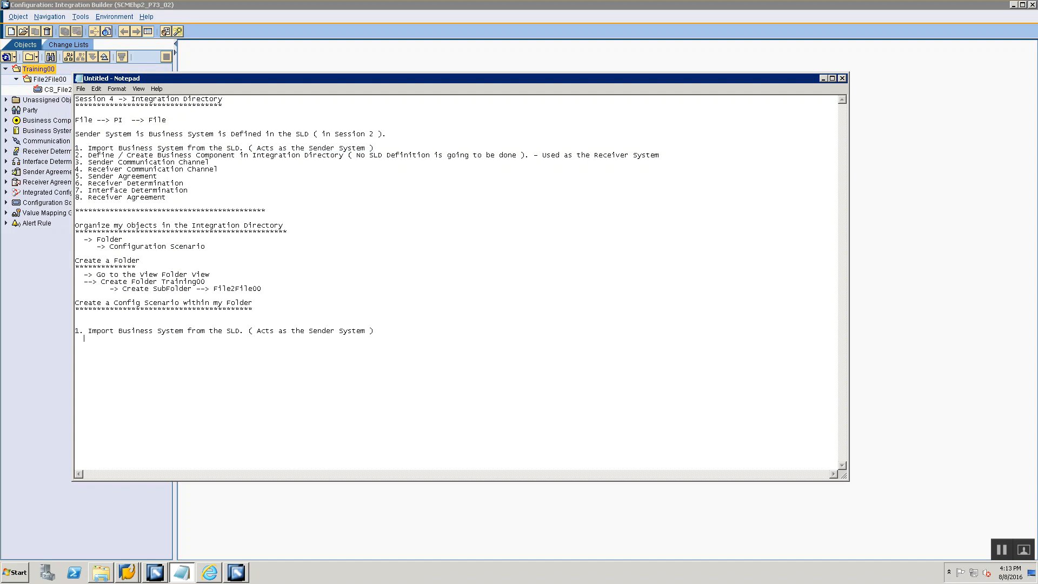
# - Add the indented note "Right Click on Root Folder --> >Assign Business System" under the copied import line
pyautogui.write('Right Click on Root Folder --> >Assign Business System')
# - Switch to Integration Builder, start the Assign Business System wizard for the Training00 folder and continue to the partner assignment
pyautogui.hotkey('alt', 'Tab')
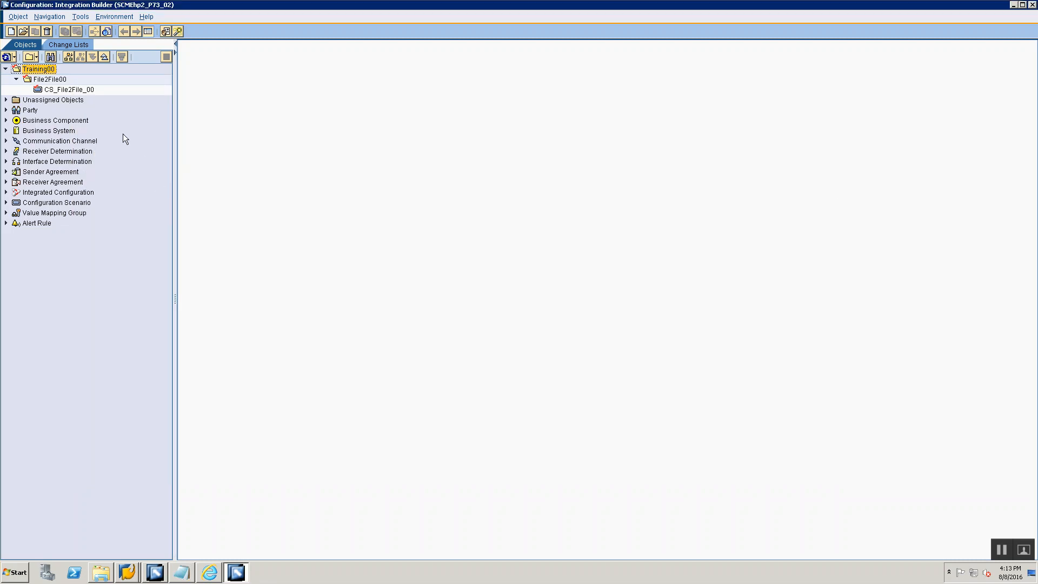
pyautogui.rightClick(46, 71)
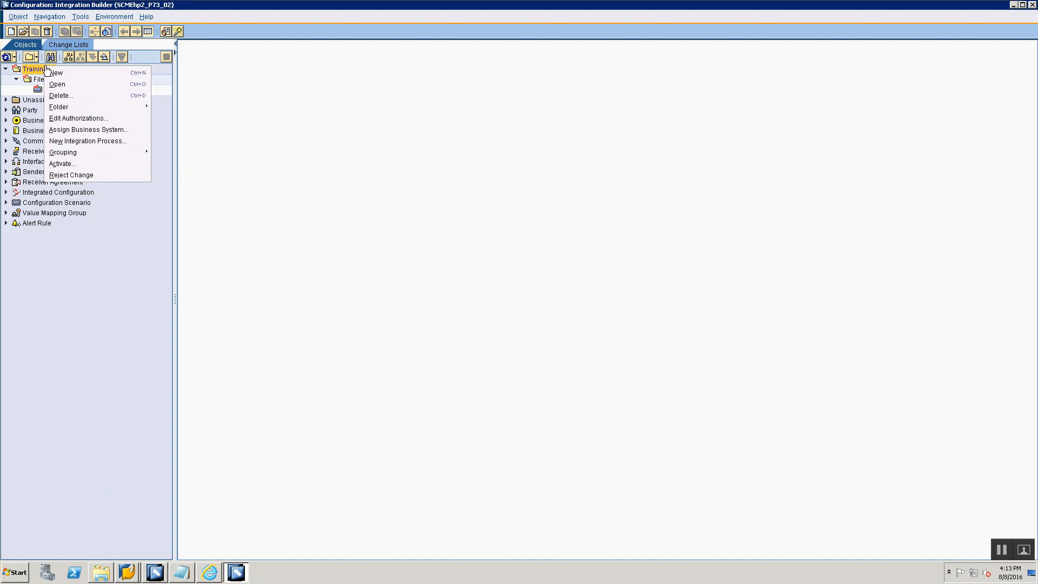
pyautogui.click(71, 131)
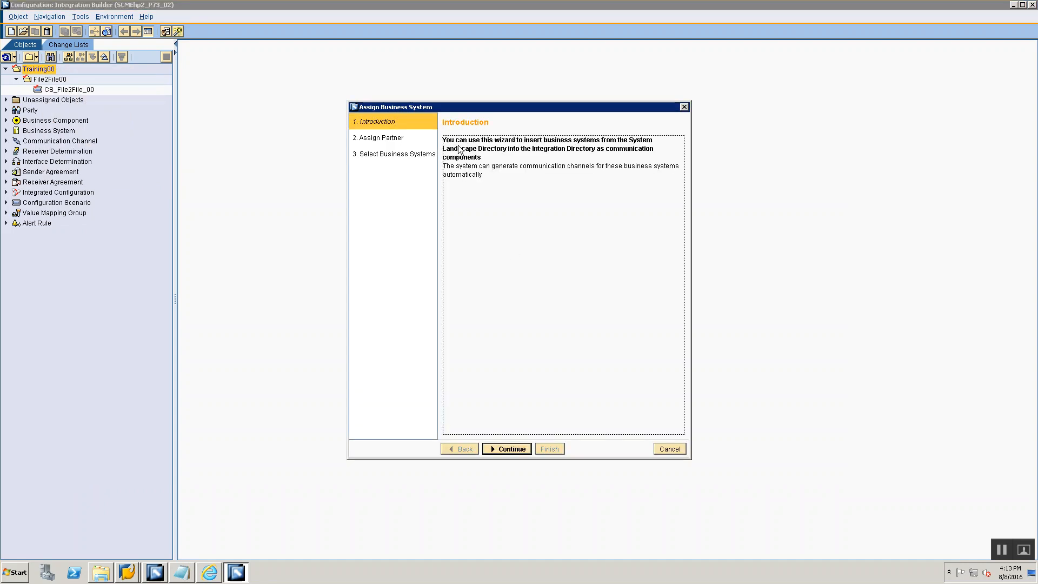
pyautogui.click(517, 452)
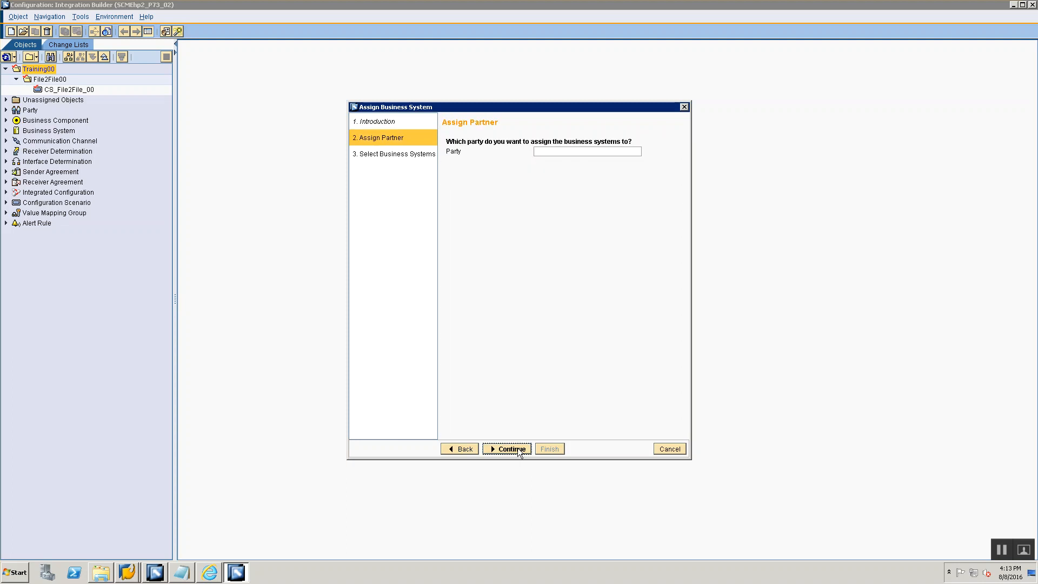
# - Add the further indented note "Party Blank" in Notepad, and continue the wizard in Integration Builder with an empty party
pyautogui.hotkey('alt', 'Tab')
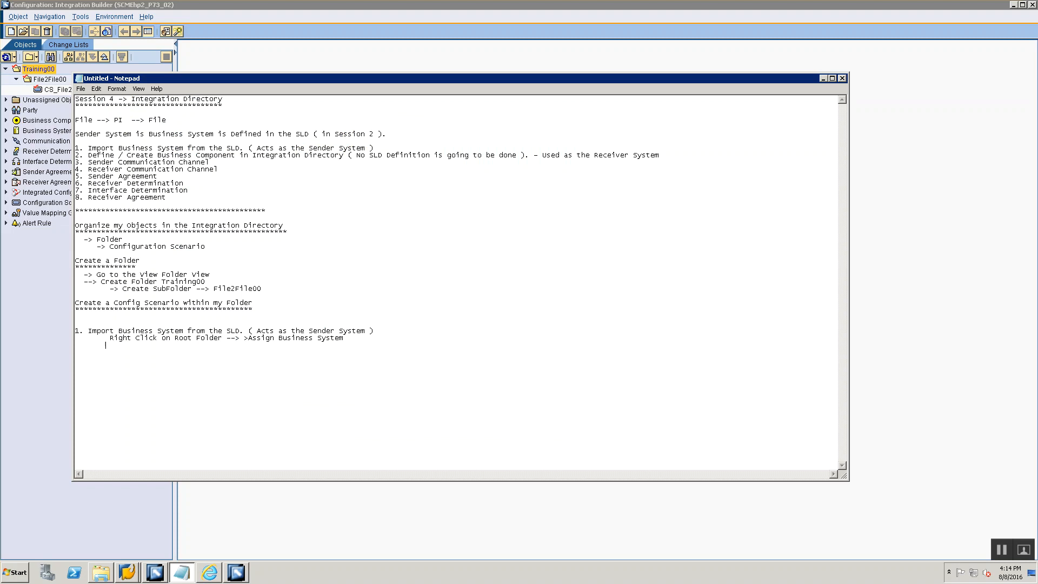
pyautogui.write('Party s')
pyautogui.press('Home')
pyautogui.press('Tab')
pyautogui.write('Blank')
pyautogui.hotkey('alt', 'Tab')
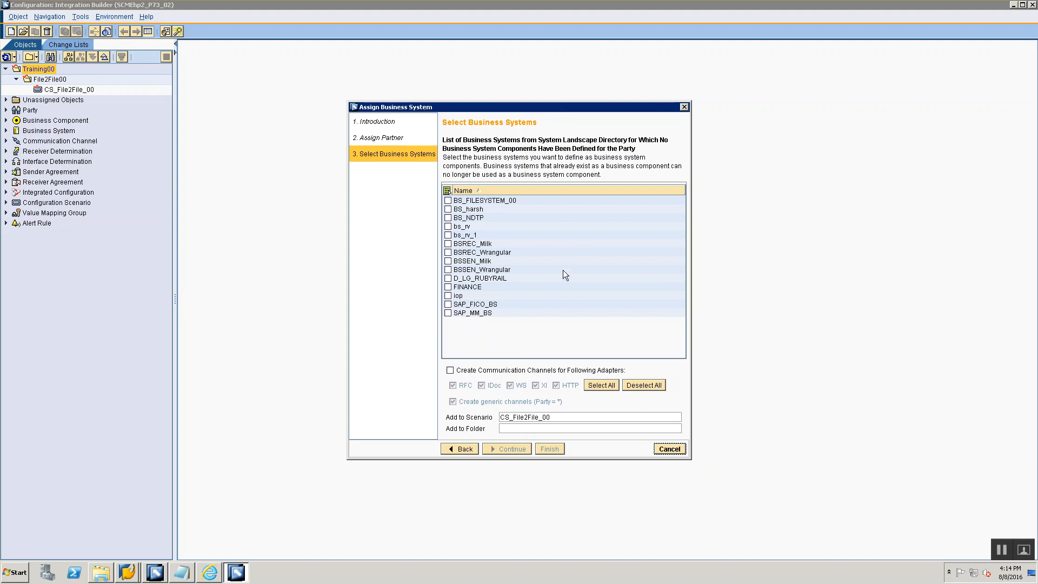
# - Open SLD Notes.txt from the Training folder, select the business system name in it and return to Integration Builder
pyautogui.hotkey('alt', 'Tab')
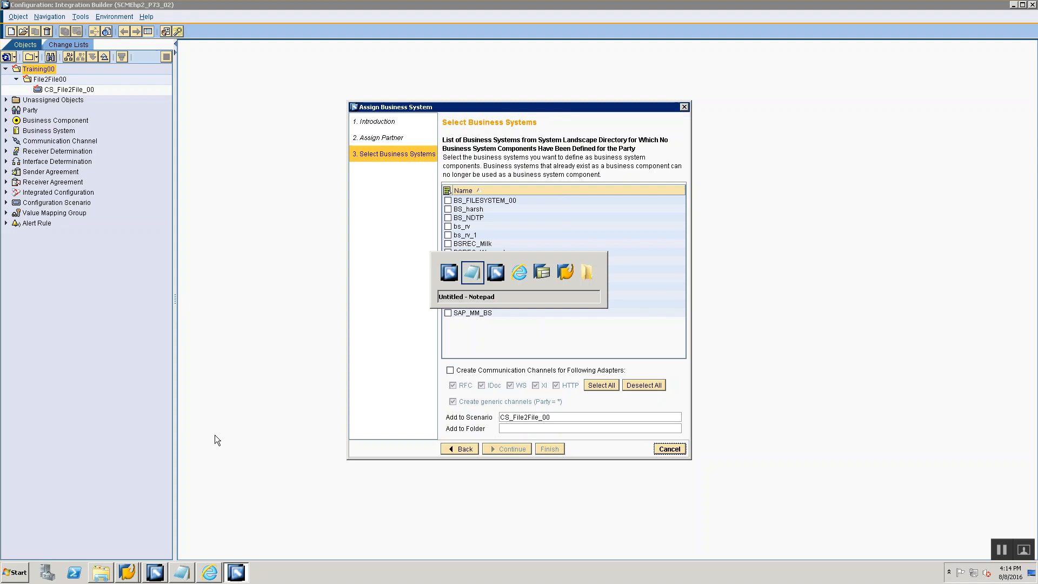
pyautogui.press('Tab')
pyautogui.press('Tab')
pyautogui.press('Tab')
pyautogui.press('Tab')
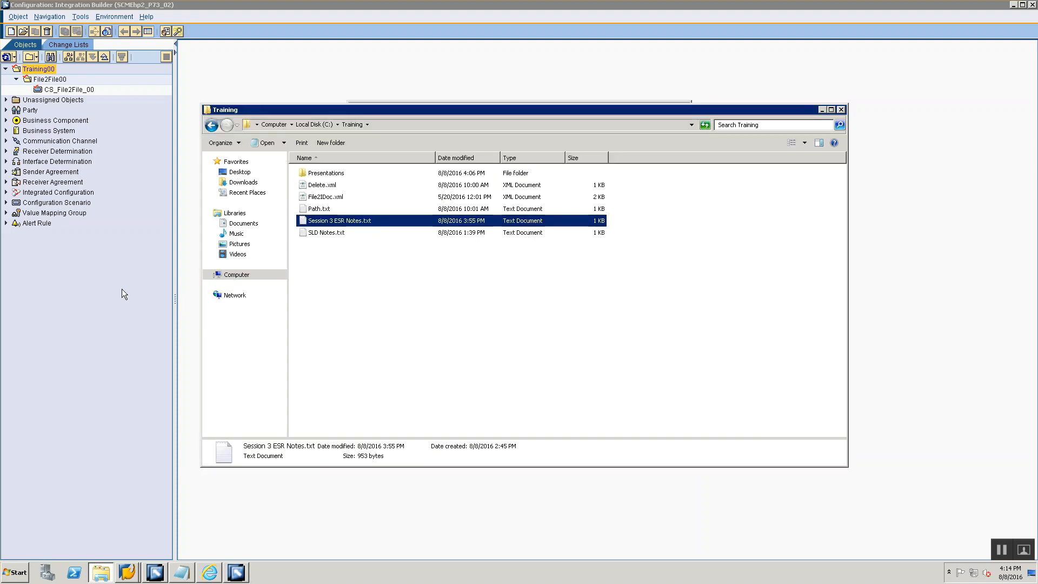
pyautogui.doubleClick(318, 232)
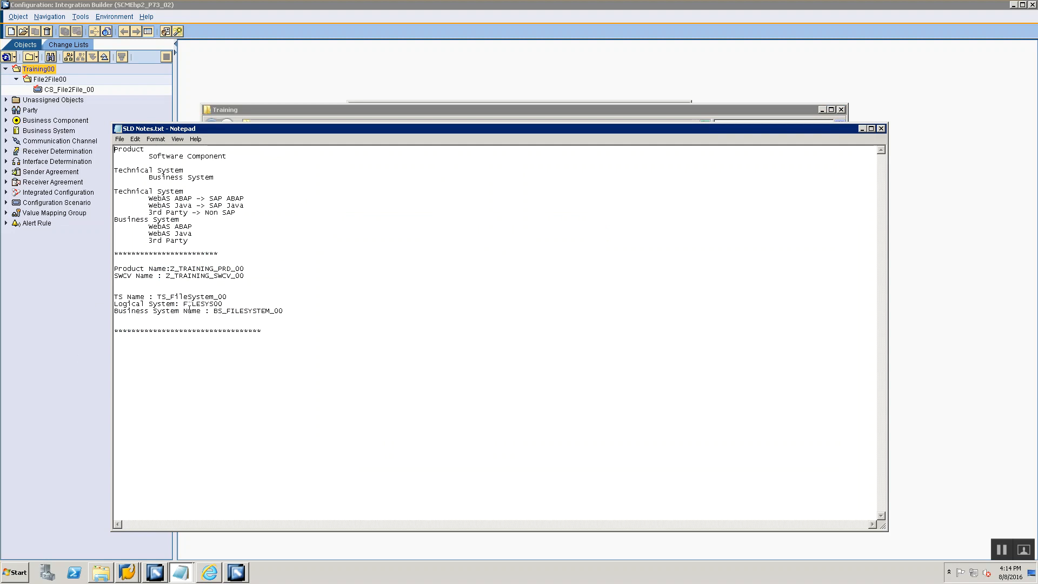
pyautogui.moveTo(214, 314); pyautogui.dragTo(286, 314)
pyautogui.hotkey('ctrl', 'c')
pyautogui.hotkey('alt', 'Tab')
pyautogui.hotkey('alt', 'Tab')
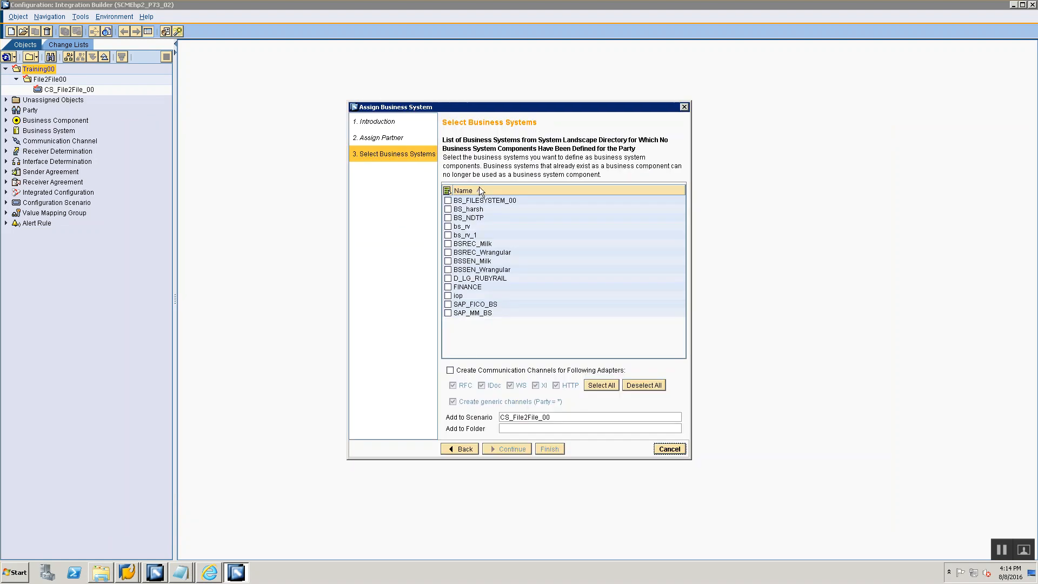
# - Choose the business system BS_FILESYSTEM_00 and set Training00 as the folder it is added to
pyautogui.click(448, 201)
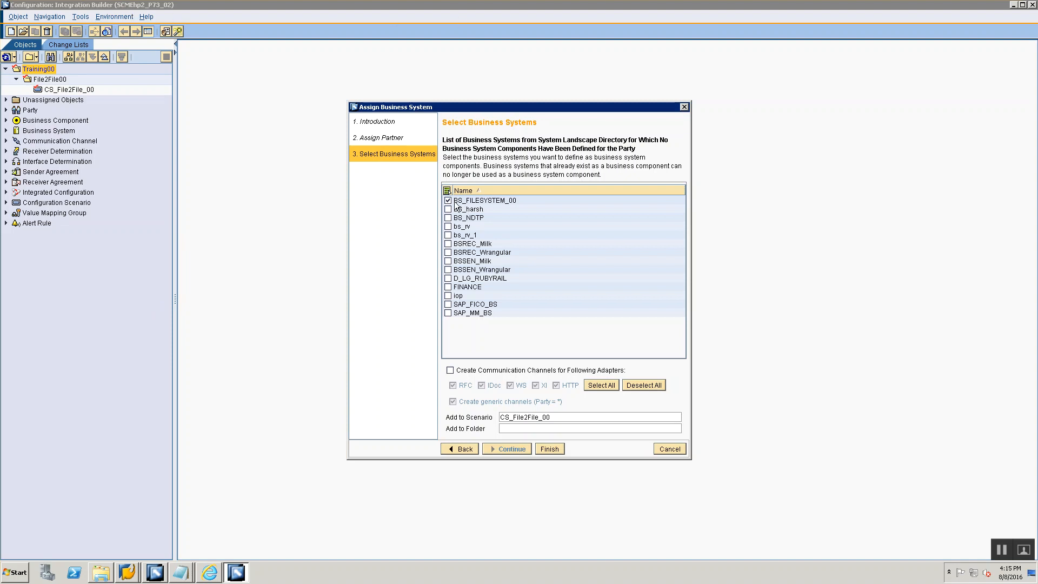
pyautogui.click(511, 428)
pyautogui.click(671, 428)
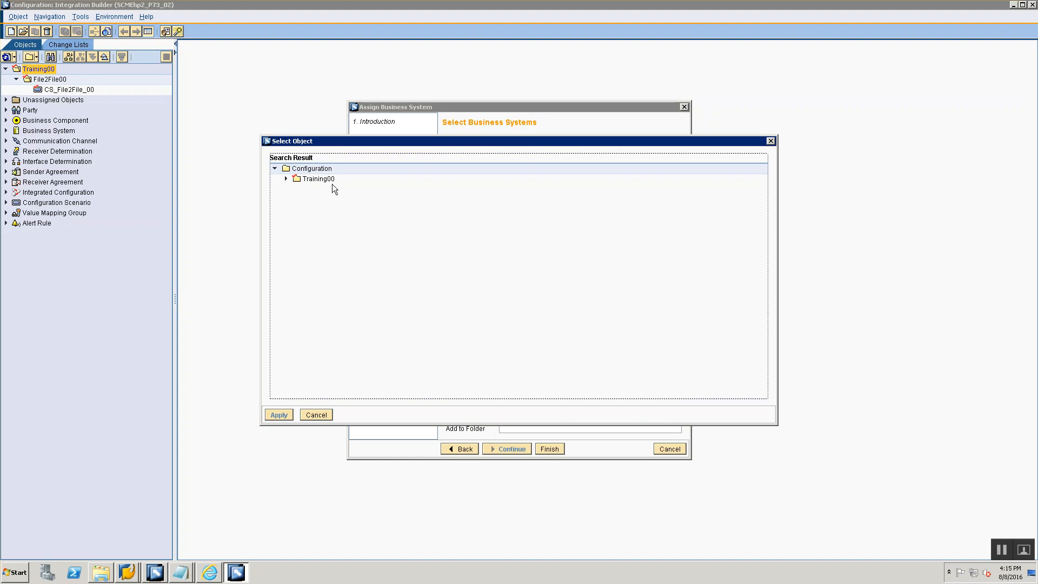
pyautogui.click(280, 415)
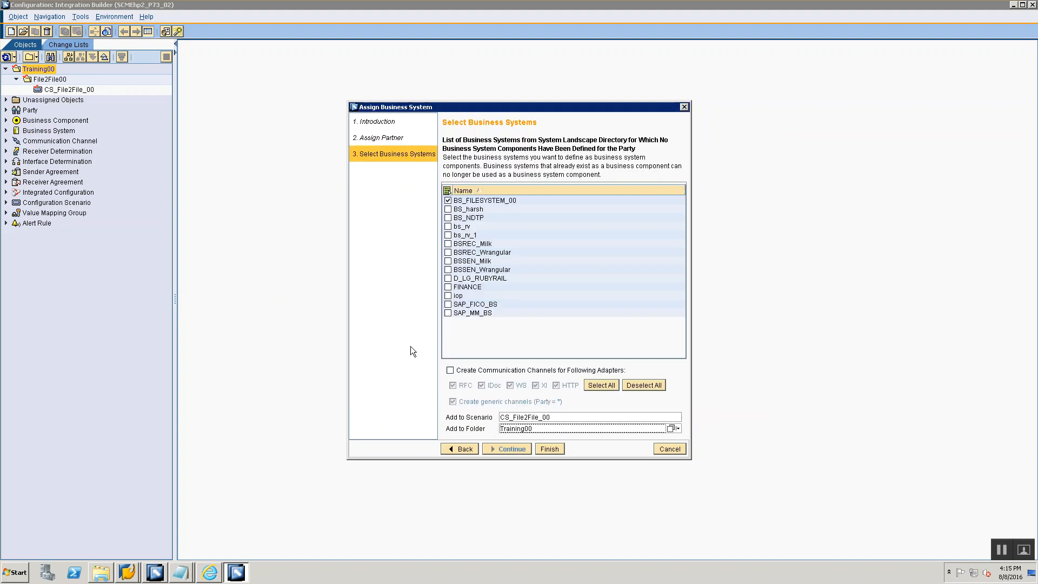
# - Switch to the Session 4 notes in Notepad and add the line "Select BS_FILESYSTEM_00", using the name from SLD Notes.txt
pyautogui.hotkey('alt', 'Tab')
pyautogui.hotkey('alt', 'Tab')
pyautogui.hotkey('alt', 'Tab')
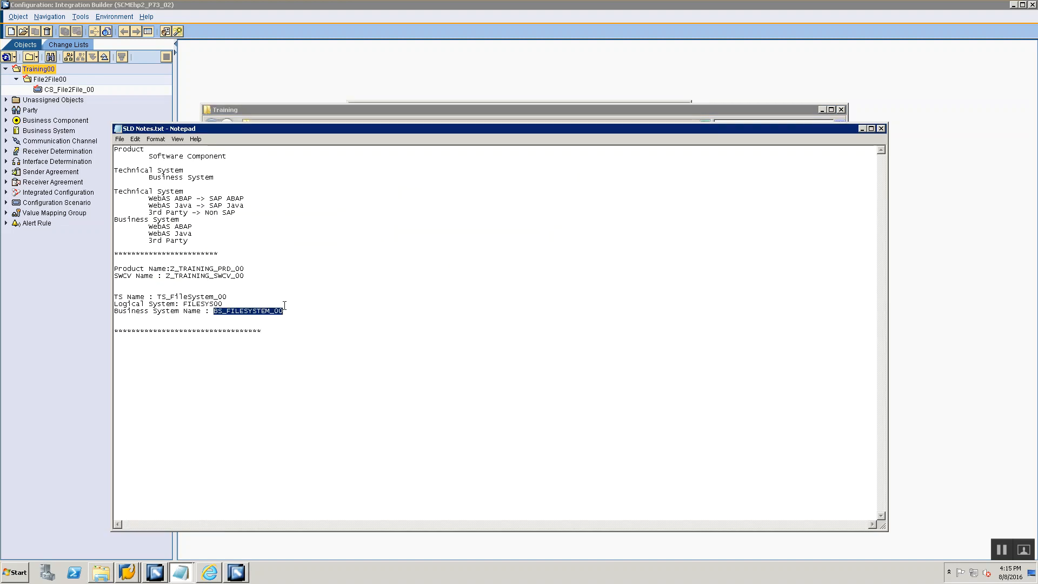
pyautogui.hotkey('alt', 'Tab')
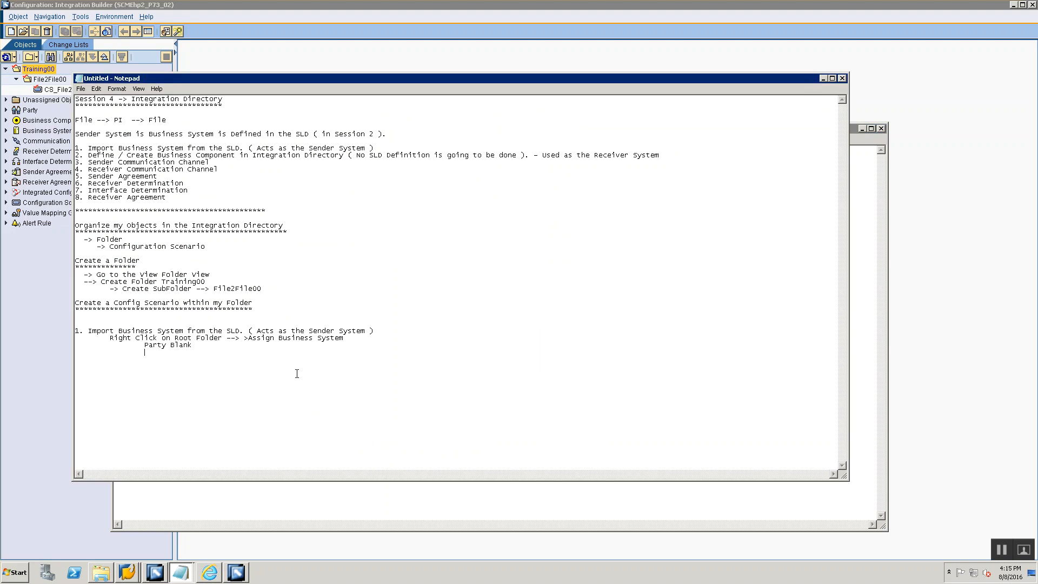
pyautogui.write('Select BS_')
pyautogui.hotkey('alt', 'Tab')
pyautogui.hotkey('alt', 'Tab')
pyautogui.hotkey('ctrl', 'v')
# - Add the line "Assign to Configuration Scenario and Root Folder" below the business system selection note
pyautogui.write('Assign to Configuration Sce')
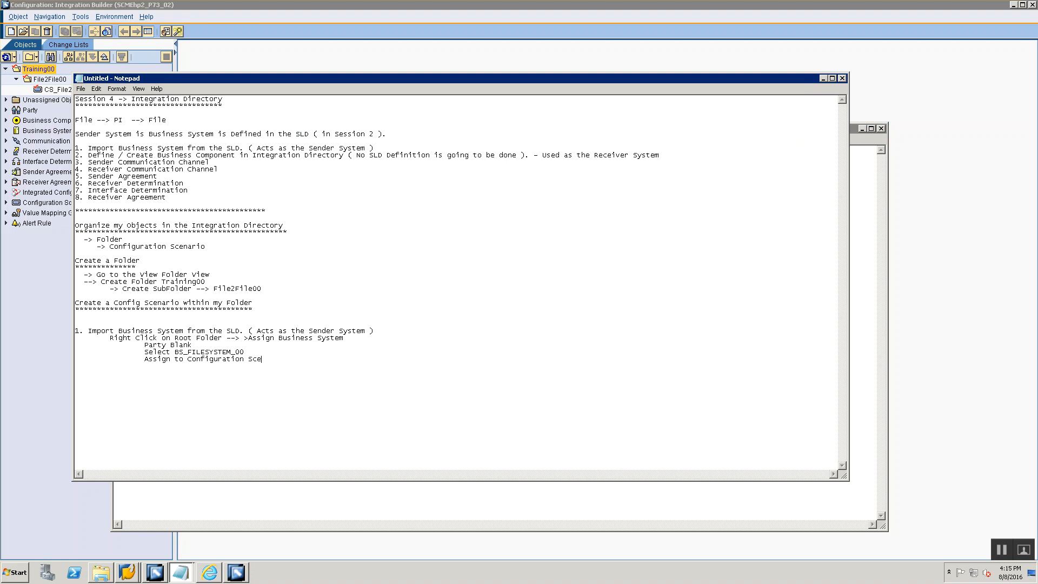
pyautogui.write('nario and Root Folde')
# - Save the notes in the Training folder as "Session 4 Integration Directory"
pyautogui.hotkey('alt', 'Tab')
pyautogui.hotkey('alt', 'Tab')
pyautogui.hotkey('alt', 'Tab')
pyautogui.hotkey('ctrl', 's')
pyautogui.write('Se')
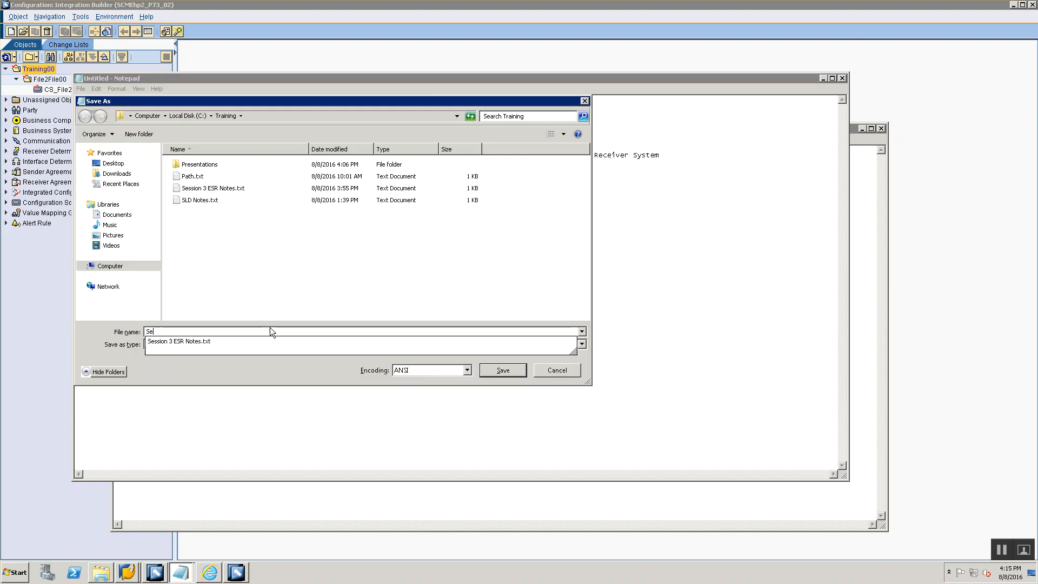
pyautogui.write('ssion 4 Integr')
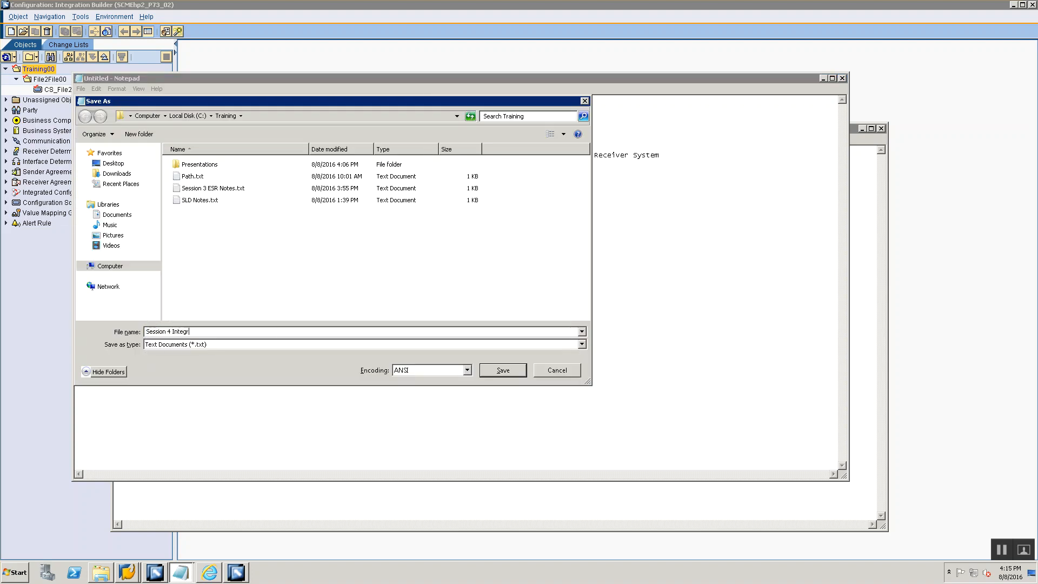
pyautogui.write('ation Directory')
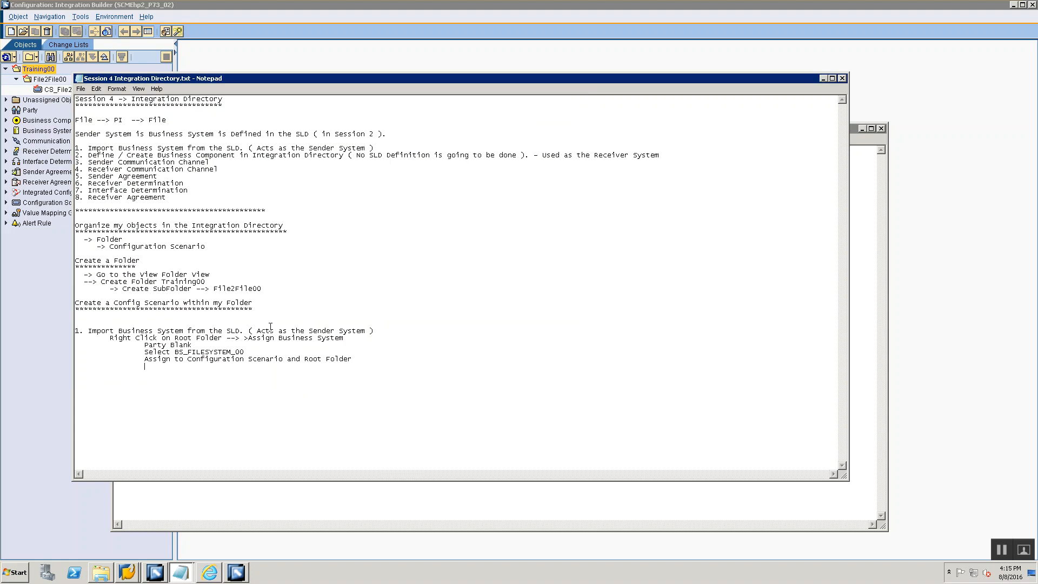
pyautogui.press('Return')
# - Close SLD Notes.txt and return to the Assign Business System wizard in Integration Builder
pyautogui.hotkey('alt', 'Tab')
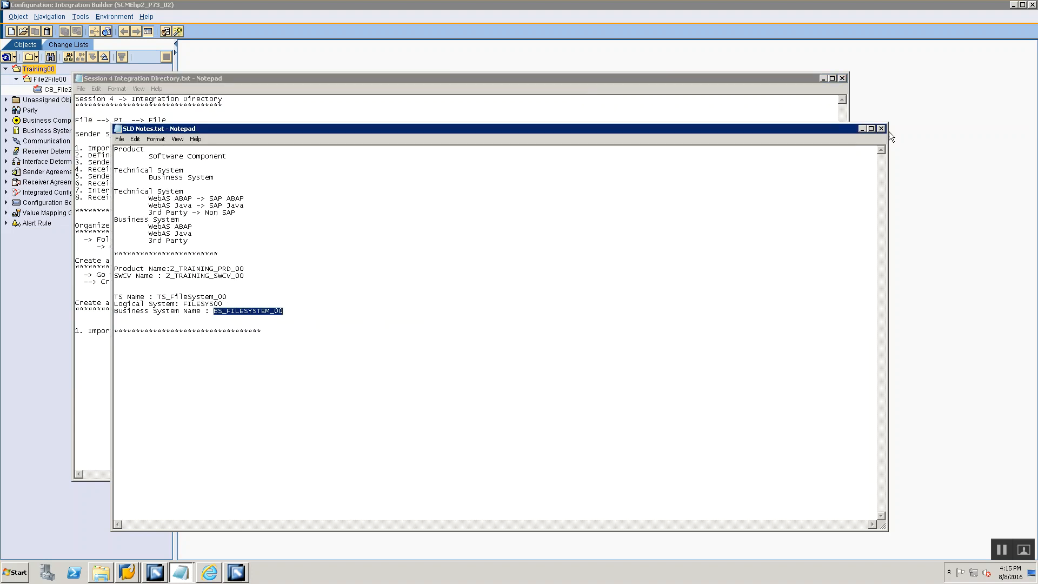
pyautogui.click(881, 128)
pyautogui.hotkey('alt', 'Tab')
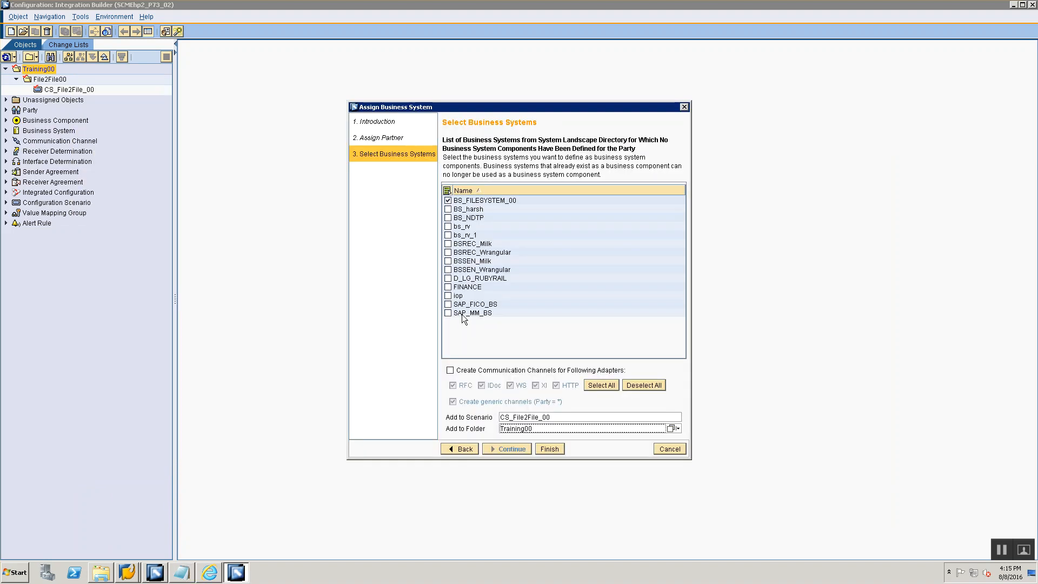
# - Finish assigning business system BS_FILESYSTEM_00 and open it to review its inbound and outbound interfaces, closing it when done
pyautogui.click(543, 449)
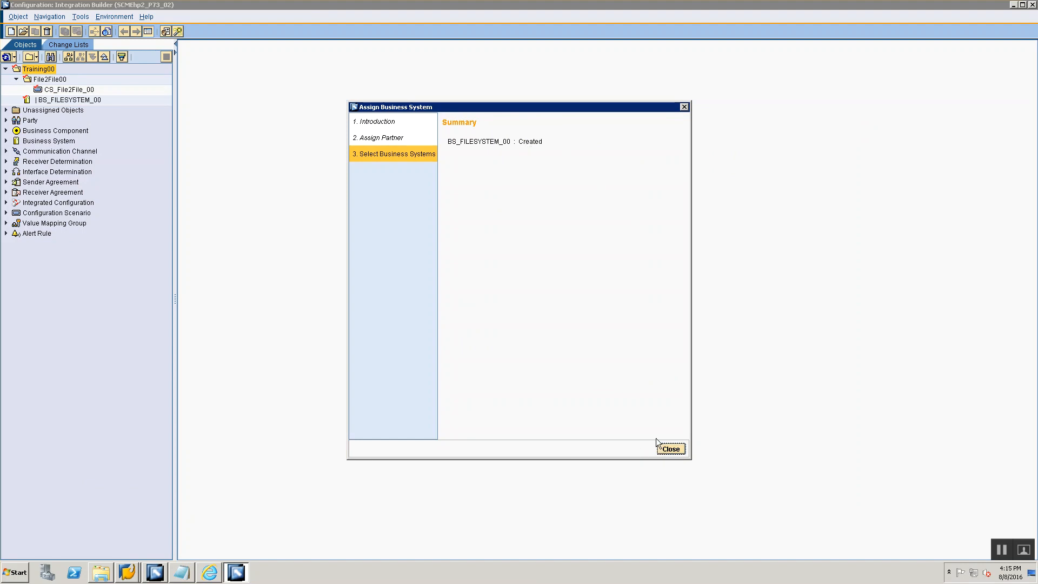
pyautogui.click(670, 448)
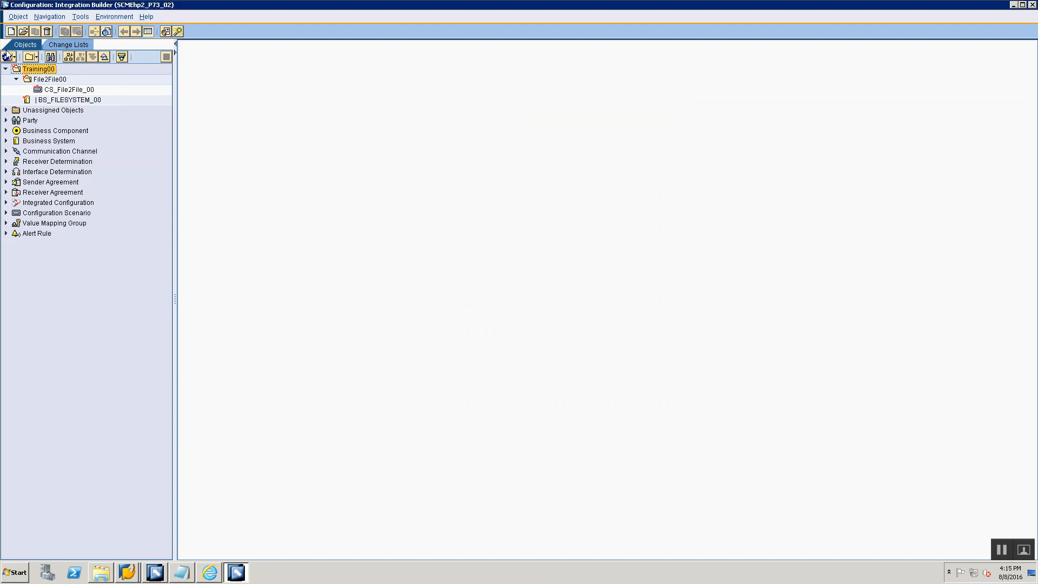
pyautogui.doubleClick(61, 100)
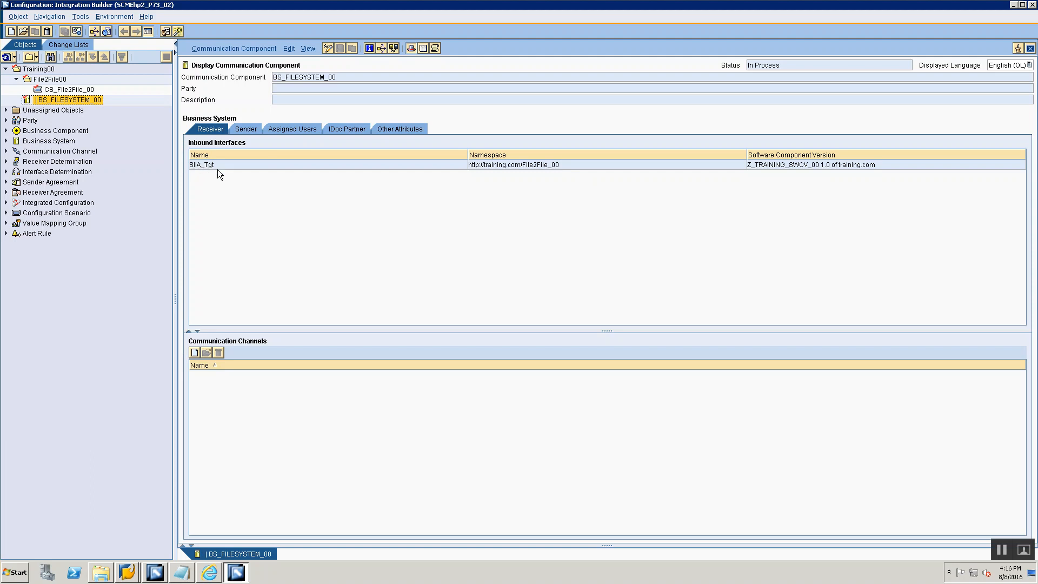
pyautogui.click(248, 129)
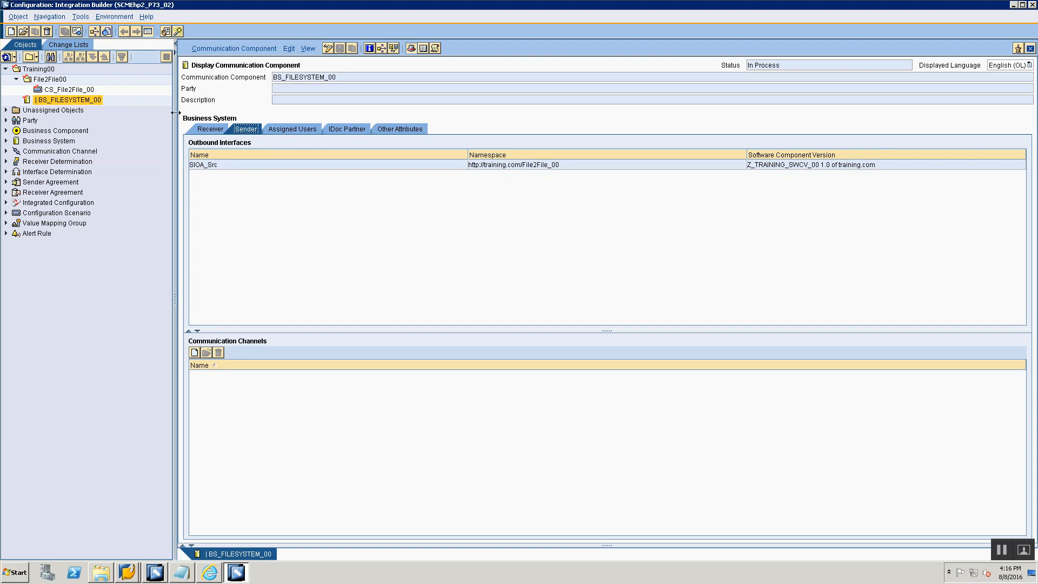
pyautogui.click(1029, 49)
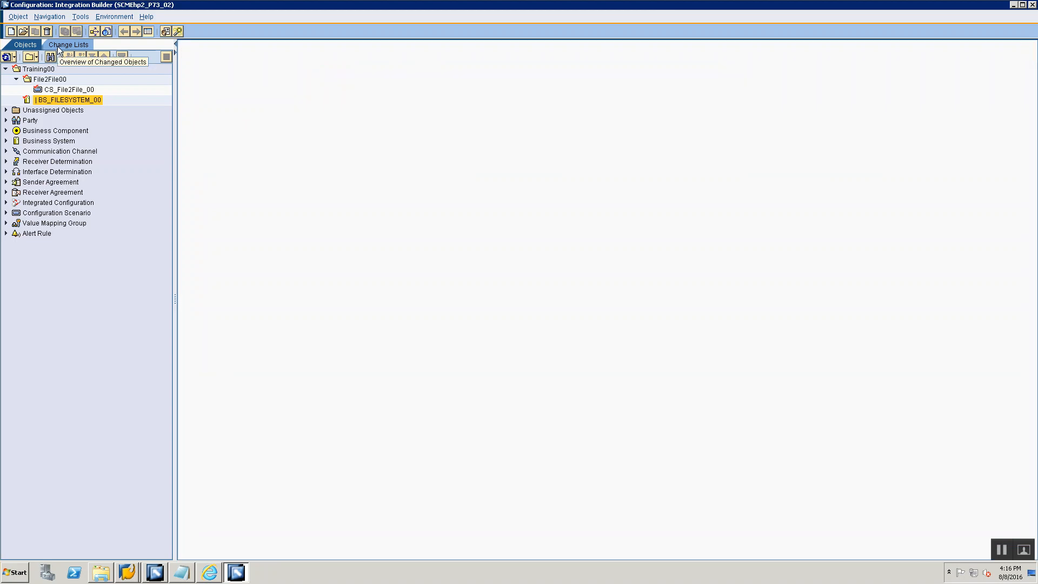
# - Switch to the Session 4 notes and add the heading "2. Define / Create Business Component in Integration Directory" below the import steps
pyautogui.hotkey('alt', 'Tab')
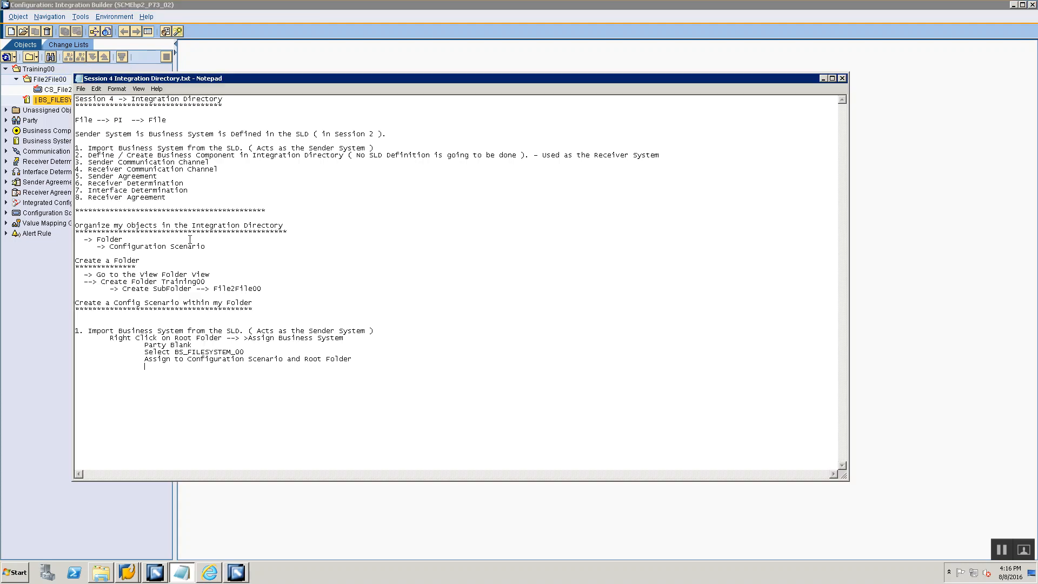
pyautogui.press('Return')
pyautogui.moveTo(88, 156); pyautogui.dragTo(343, 156)
pyautogui.hotkey('ctrl', 'c')
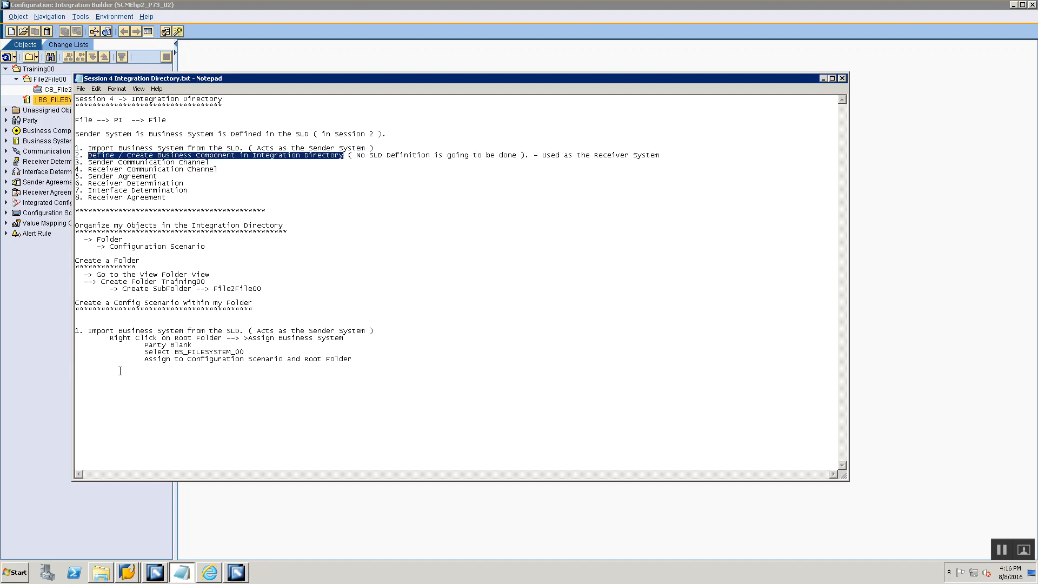
pyautogui.click(120, 371)
pyautogui.press('Return')
pyautogui.hotkey('ctrl', 'v')
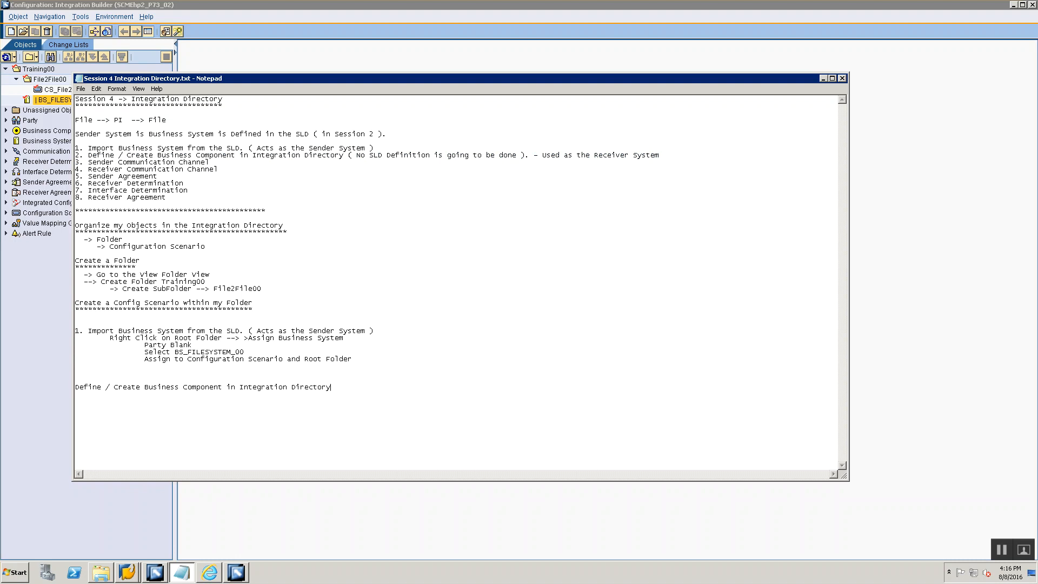
pyautogui.press('Home')
pyautogui.write('2.')
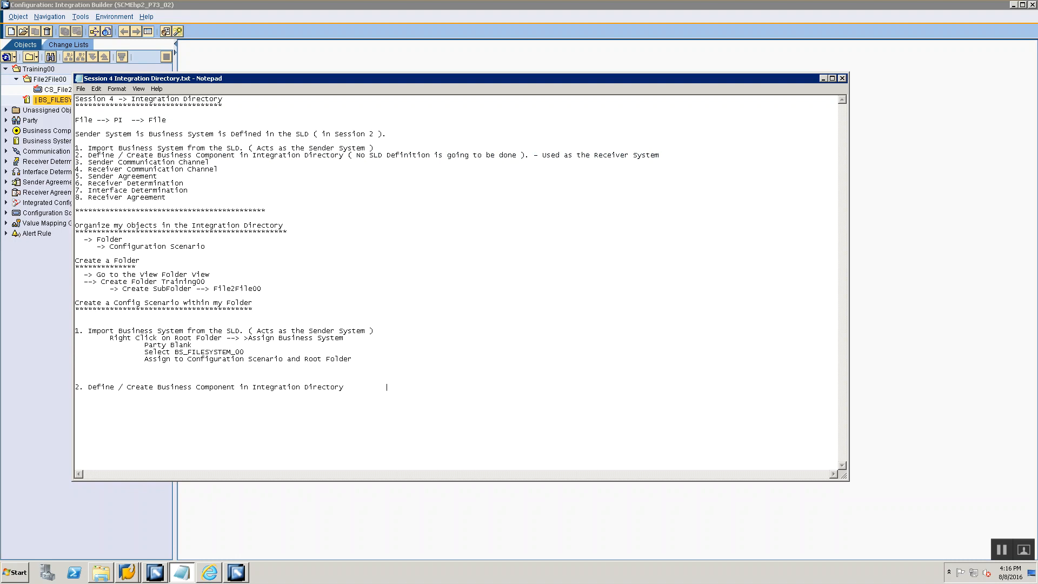
pyautogui.hotkey('alt', 'Tab')
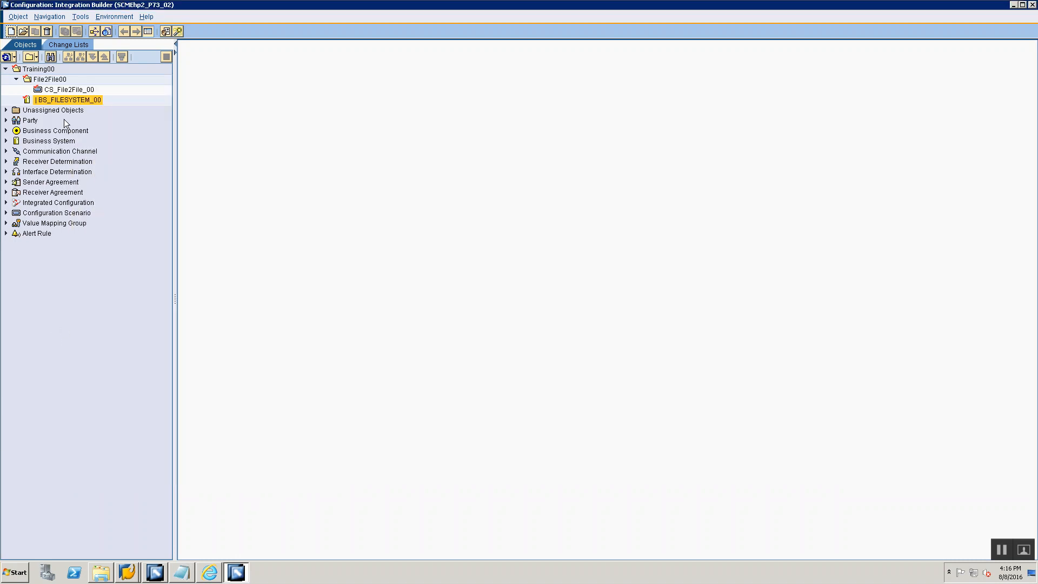
pyautogui.click(39, 69)
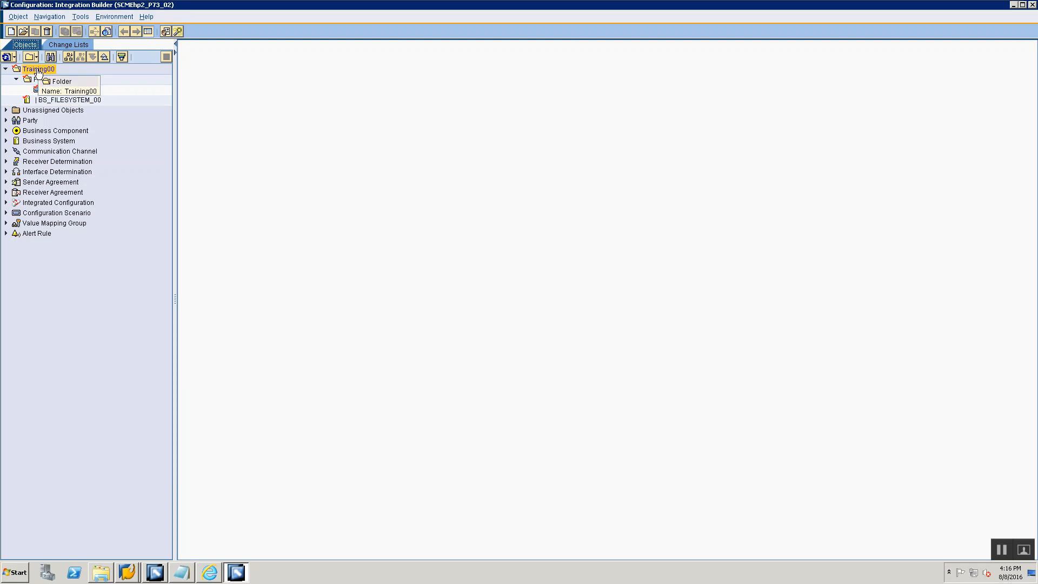
pyautogui.rightClick(38, 69)
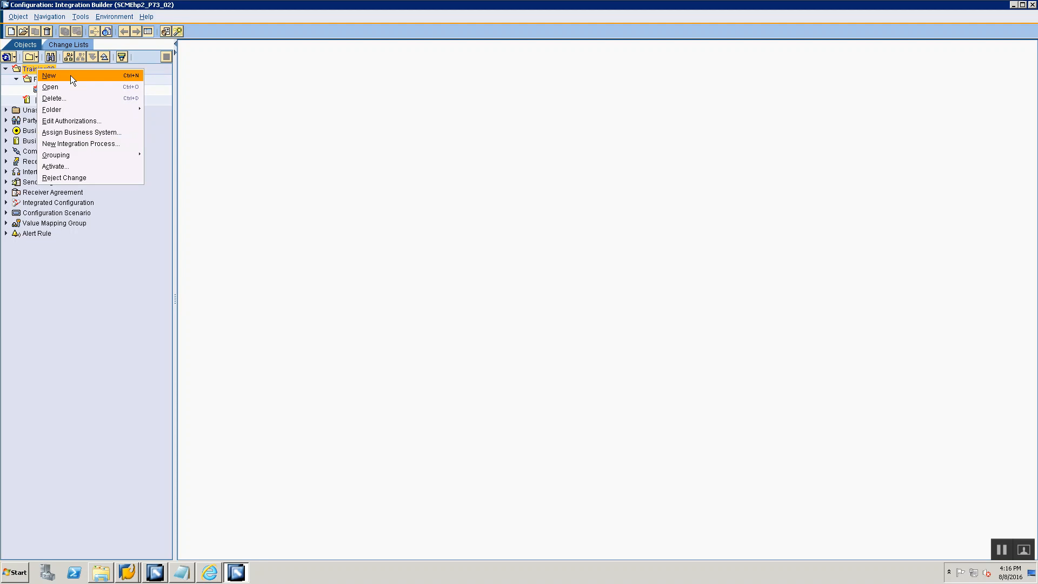
pyautogui.click(268, 181)
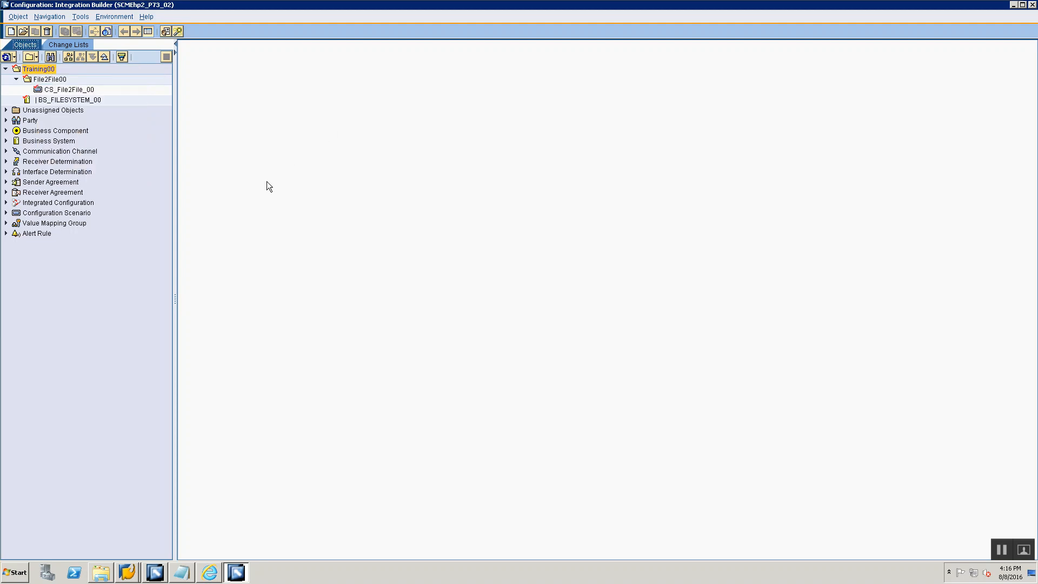
pyautogui.hotkey('alt', 'Tab')
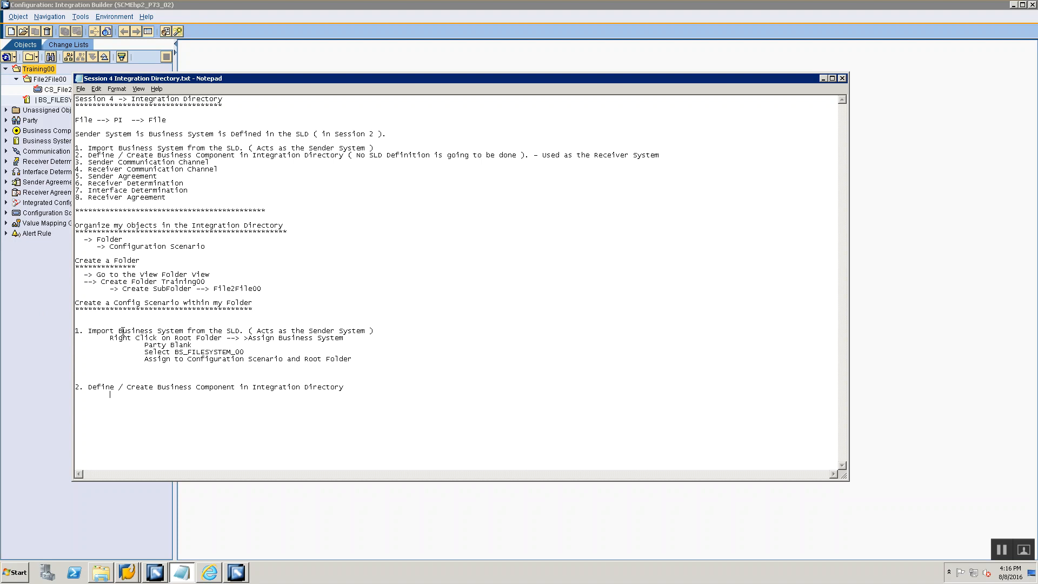
# - Return to Integration Builder and create business component BC_FILESYSTEM_00 in folder Training00, keeping the party blank and the scenario CS_File2File_00
pyautogui.click(69, 172)
pyautogui.rightClick(30, 74)
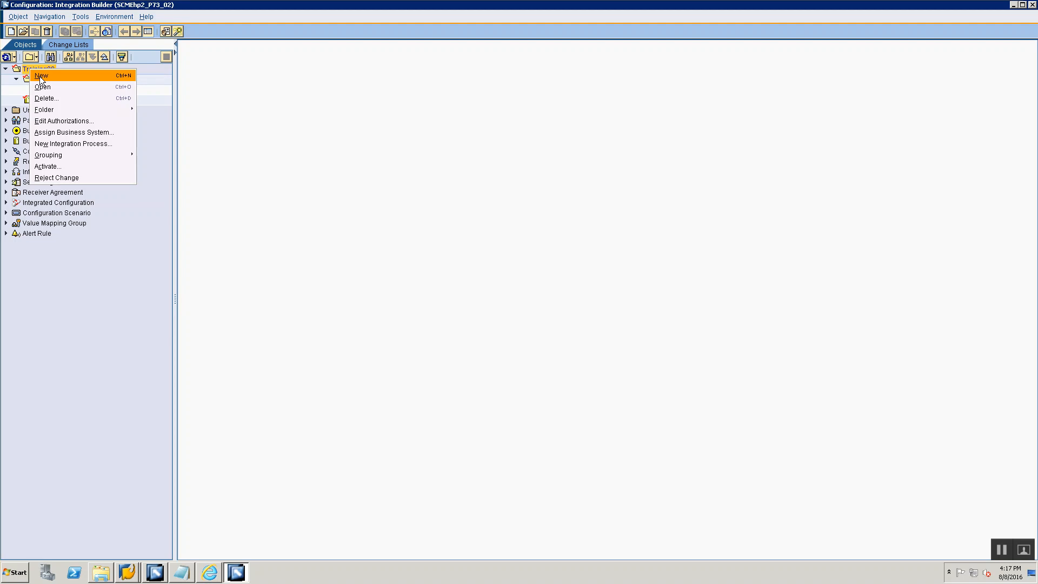
pyautogui.click(39, 76)
pyautogui.click(326, 184)
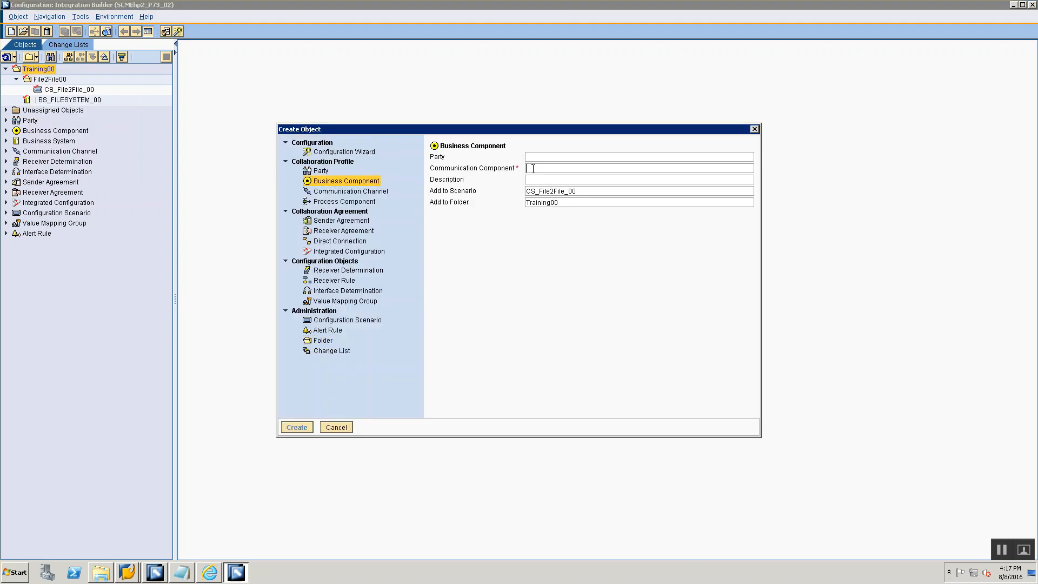
pyautogui.write('BC')
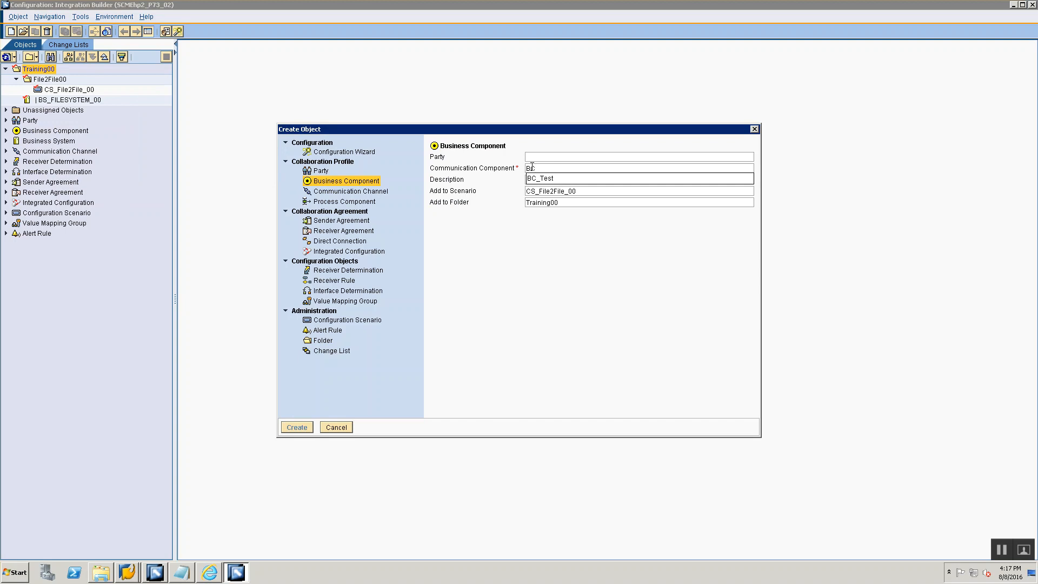
pyautogui.write('_FILE')
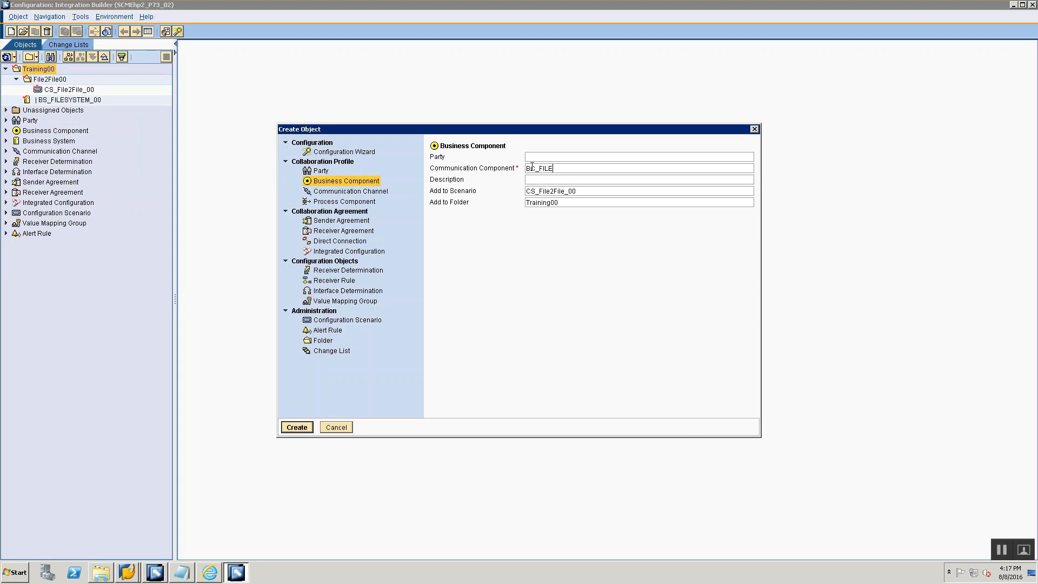
pyautogui.write('SYSTEM_00')
pyautogui.click(592, 191)
pyautogui.click(562, 203)
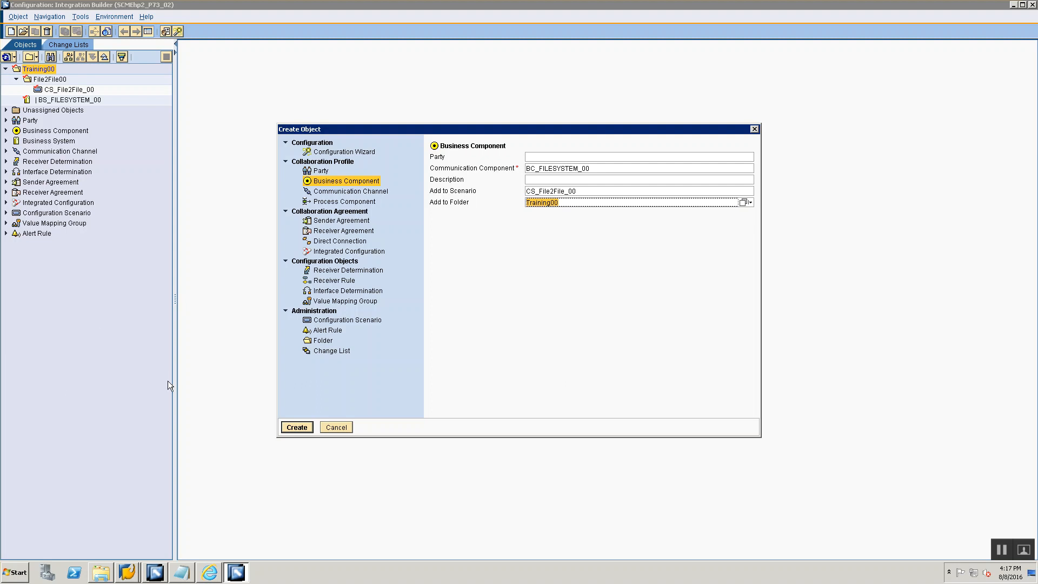
pyautogui.click(285, 424)
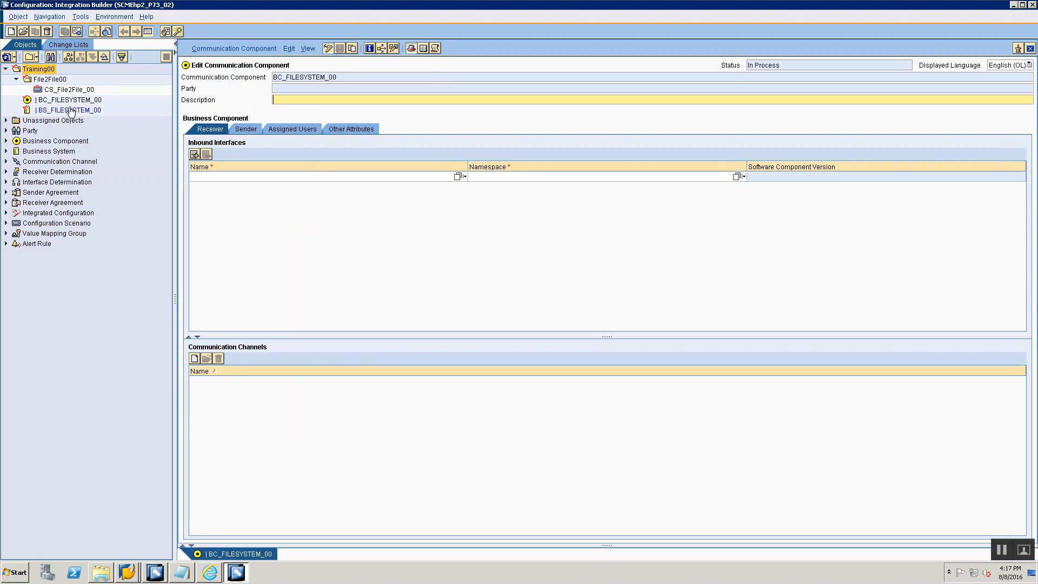
# - Open business system BS_FILESYSTEM_00 to examine its receiver and sender interfaces
pyautogui.click(55, 100)
pyautogui.click(56, 111)
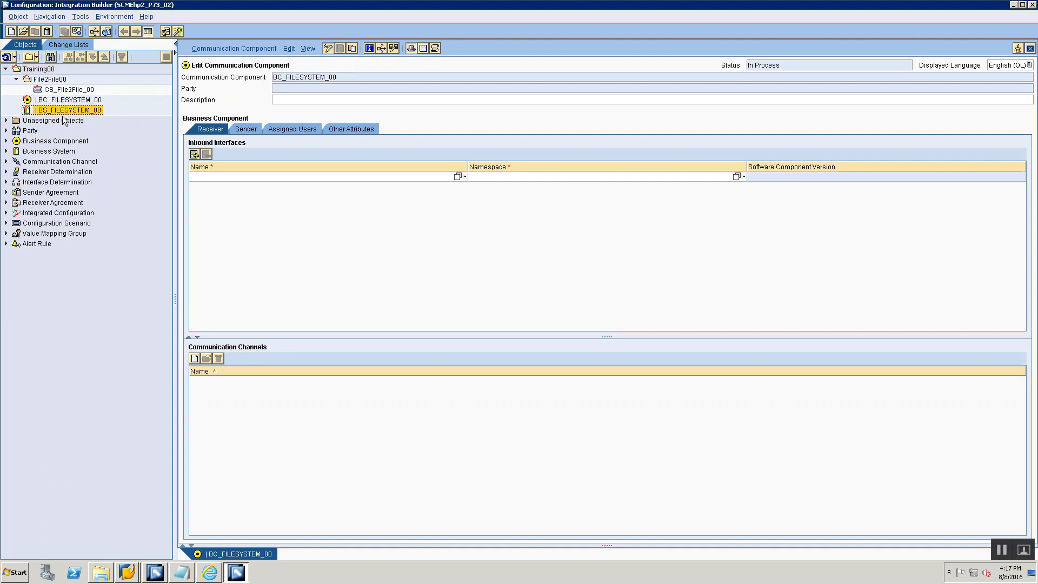
pyautogui.doubleClick(63, 110)
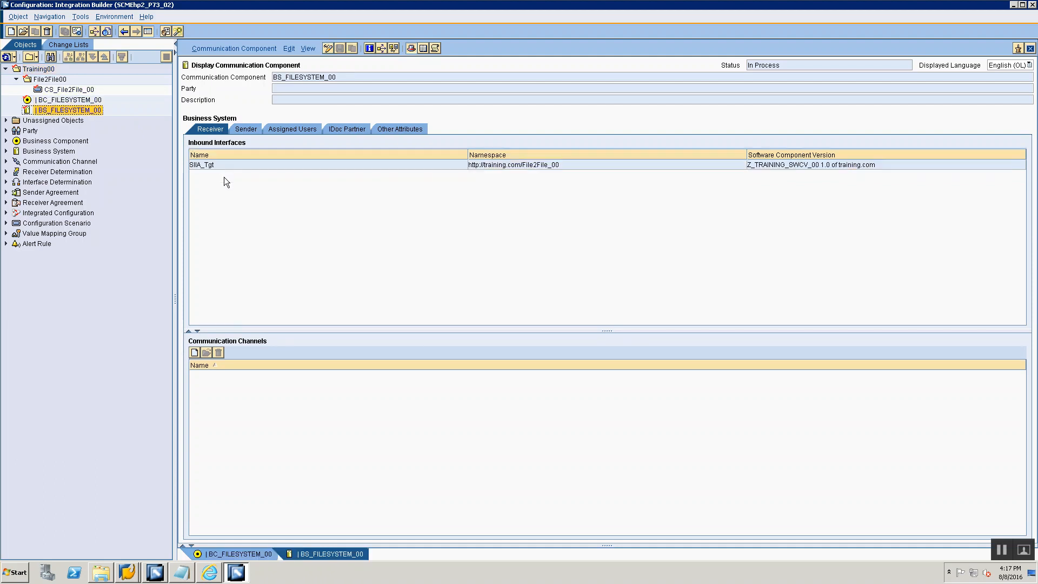
pyautogui.click(227, 128)
pyautogui.click(209, 126)
# - Check the sender and receiver interface lists of business component BC_FILESYSTEM_00 and switch back to the Session 4 notes
pyautogui.doubleClick(96, 102)
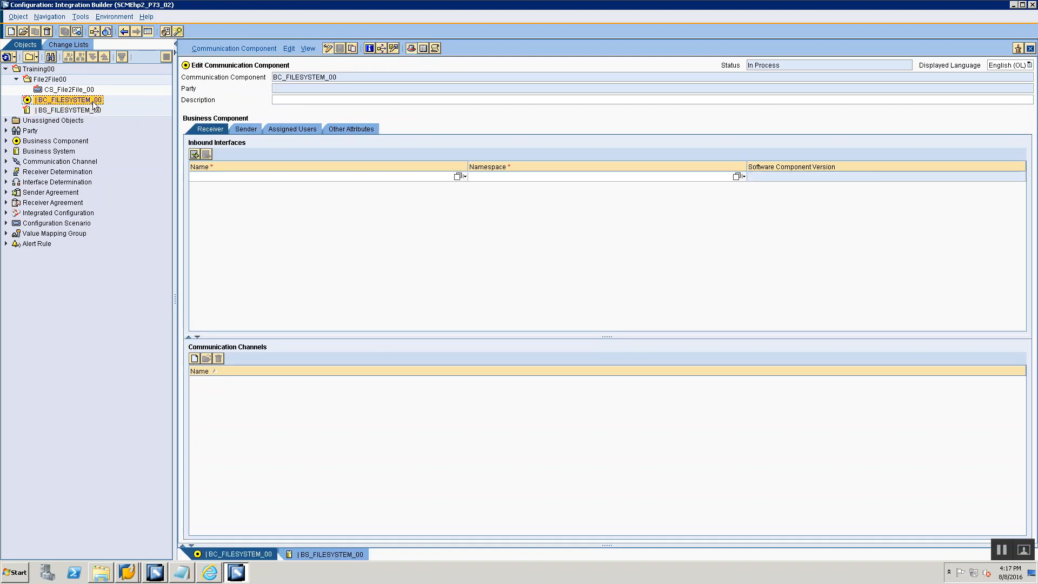
pyautogui.click(229, 130)
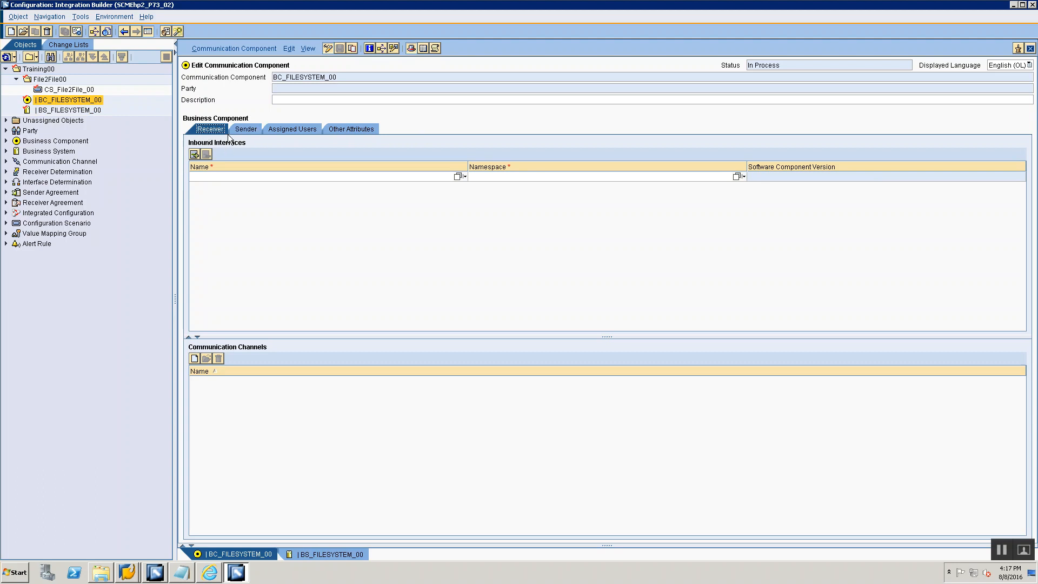
pyautogui.click(232, 131)
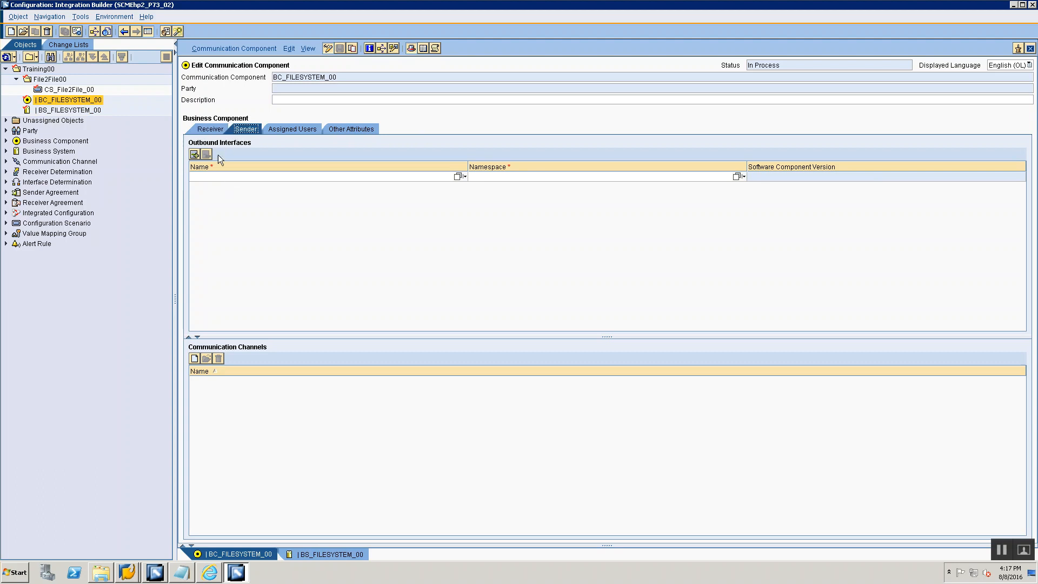
pyautogui.hotkey('alt', 'Tab')
pyautogui.hotkey('alt', 'Tab')
pyautogui.hotkey('alt', 'Tab')
pyautogui.hotkey('alt', 'Tab')
pyautogui.click(209, 129)
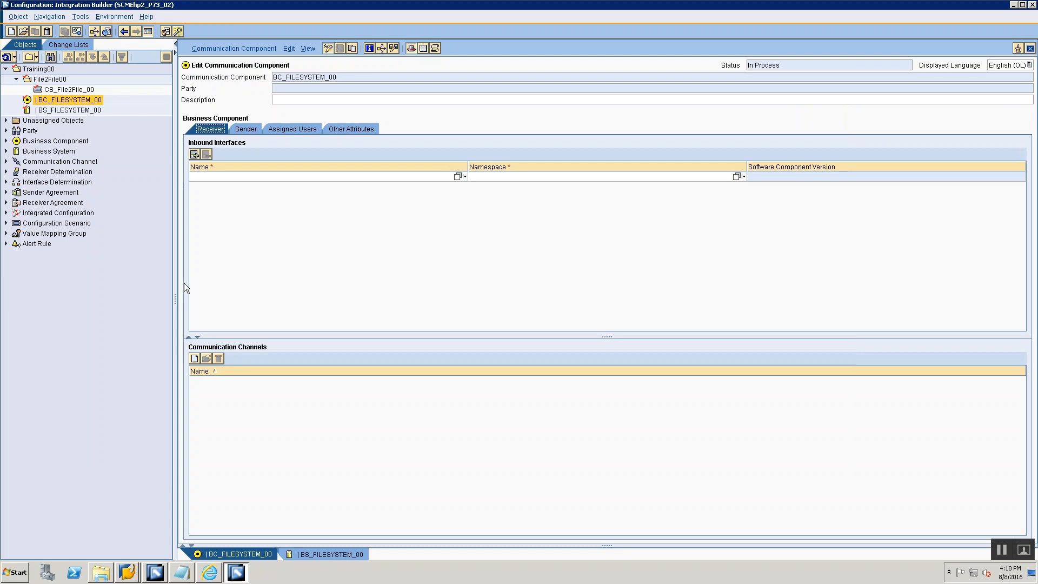
pyautogui.hotkey('alt', 'Tab')
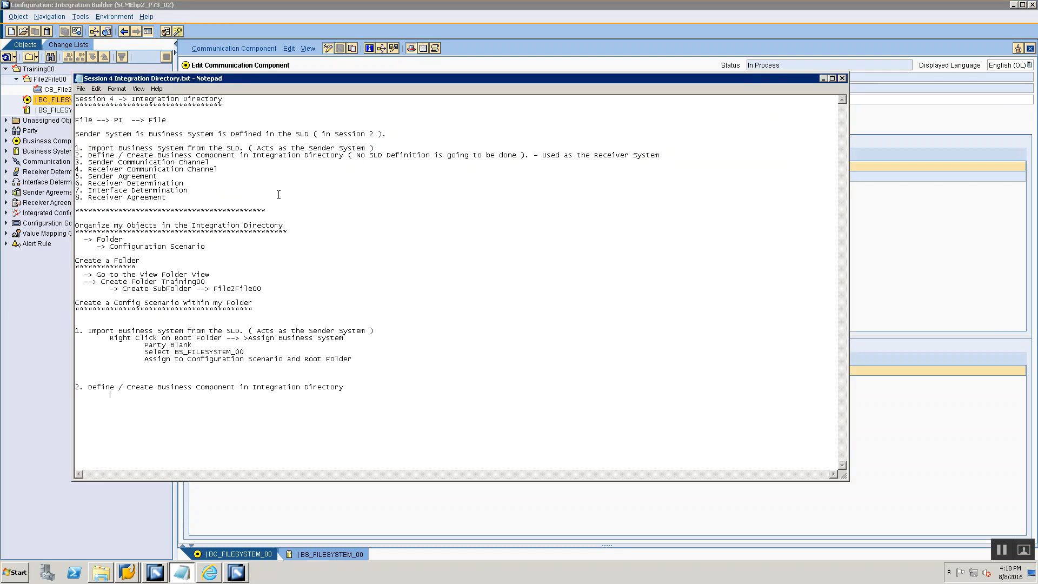
pyautogui.moveTo(542, 155); pyautogui.dragTo(210, 163)
pyautogui.hotkey('ctrl', 'c')
pyautogui.click(350, 376)
pyautogui.click(352, 392)
pyautogui.write('->')
pyautogui.hotkey('shift', 'Up')
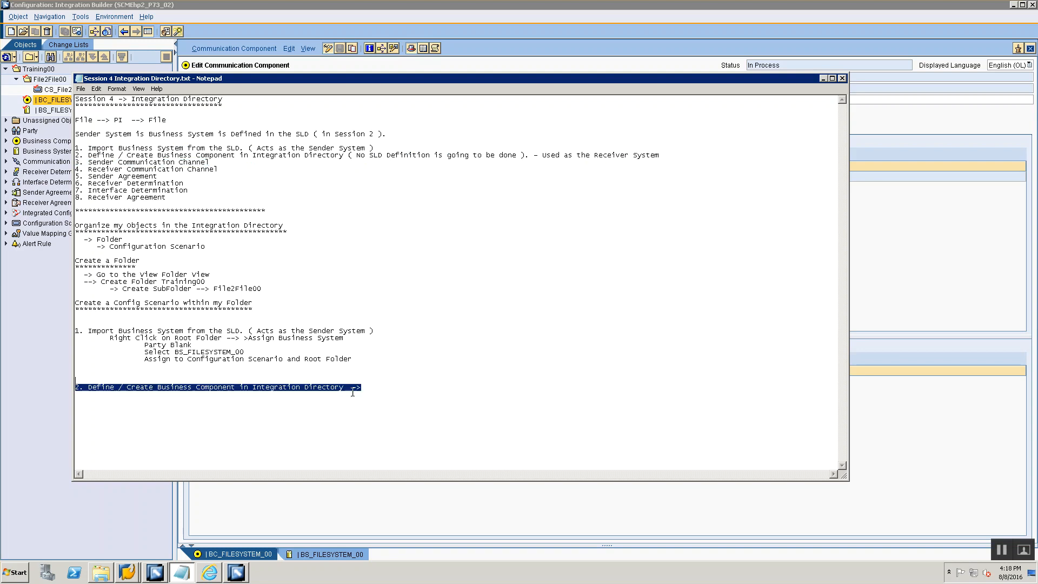
pyautogui.click(353, 393)
pyautogui.click(364, 387)
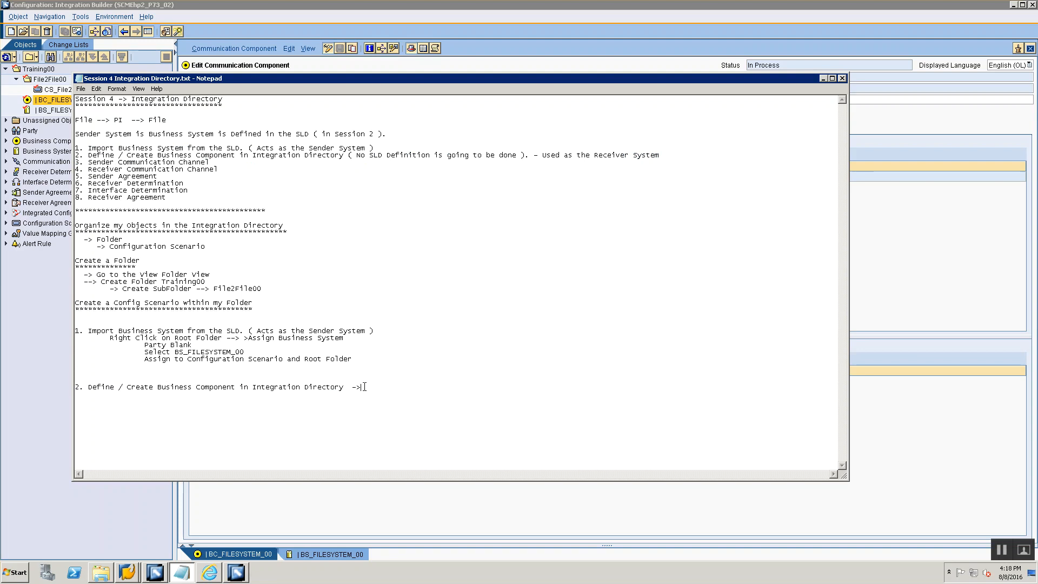
pyautogui.hotkey('ctrl', 'v')
pyautogui.hotkey('ctrl', 'z')
# - Add the indented line "Create New Business Component in the Integration Directory" under heading 2 of the notes
pyautogui.press('Tab')
pyautogui.write('Create New Business Component in the SLD')
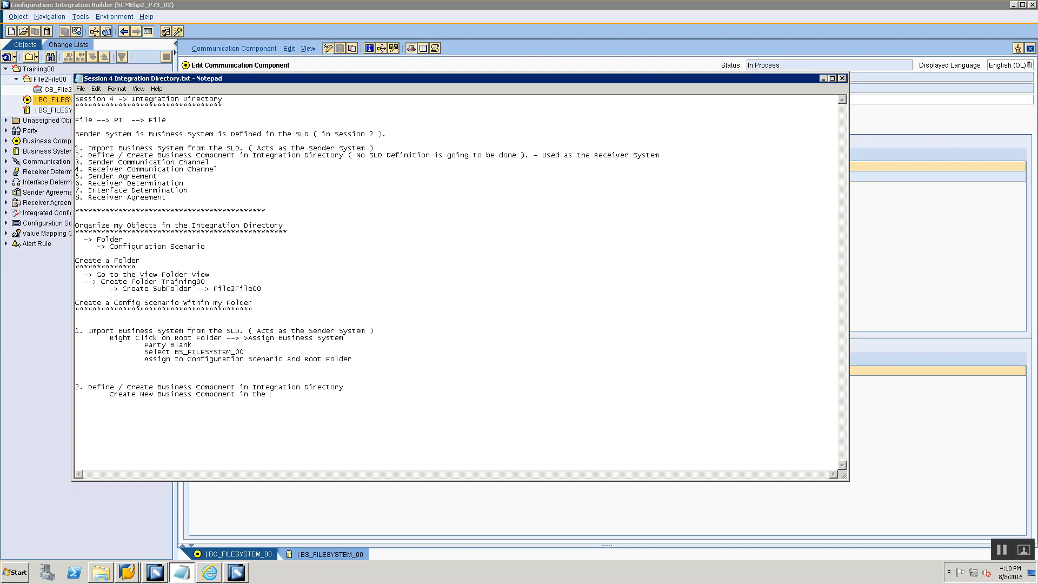
pyautogui.press('BackSpace')
pyautogui.press('BackSpace')
pyautogui.press('BackSpace')
pyautogui.write('Integration D')
pyautogui.write('irectory')
pyautogui.write('Give Name as BC')
pyautogui.write('_')
pyautogui.write('FILEYSTEM')
pyautogui.write('_00')
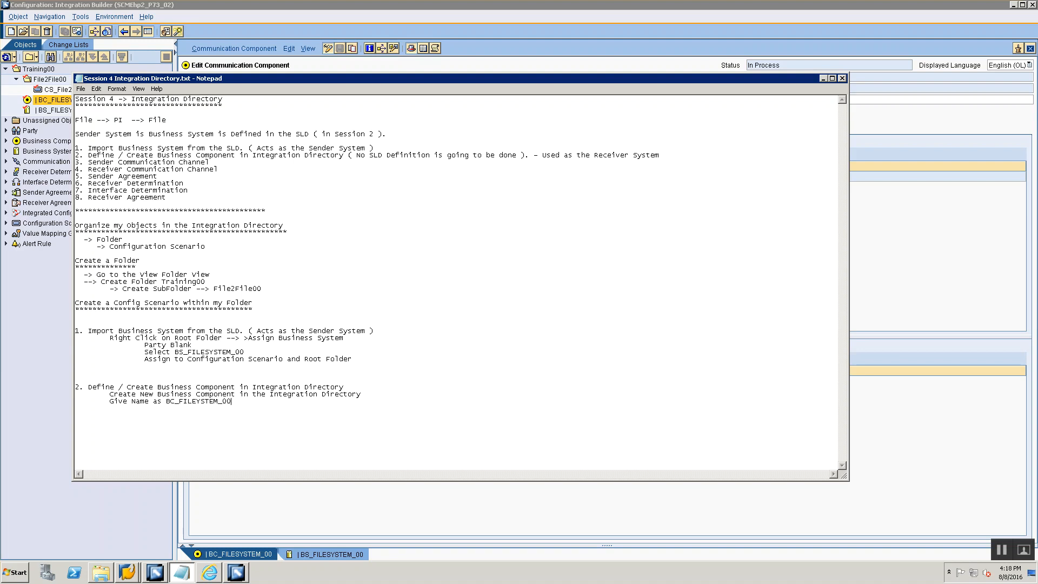
pyautogui.write('Assign Receiver Interfaces ( Inbound Interfa')
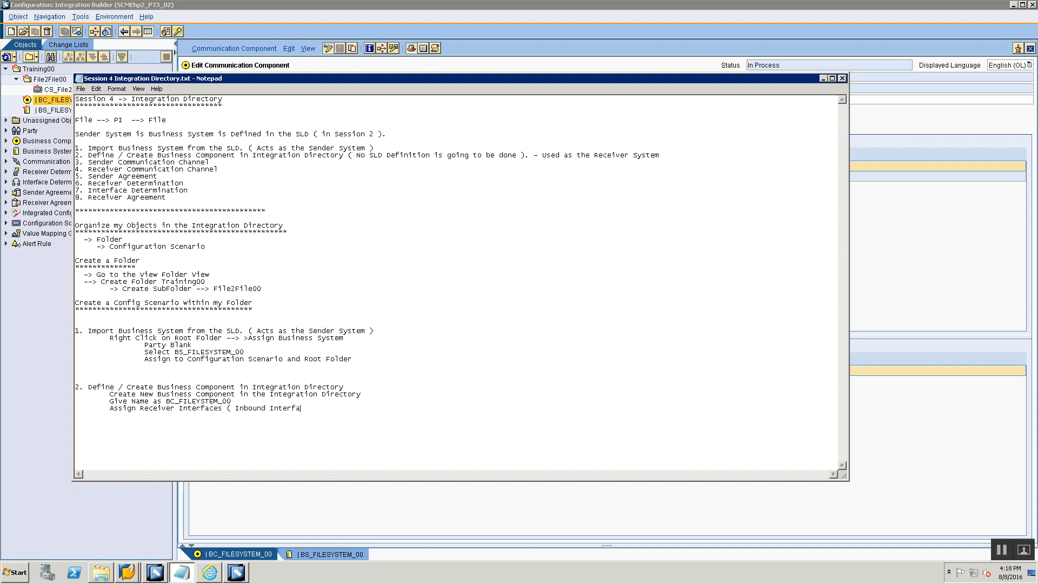
pyautogui.write('ces ) to this Businbess')
# - Add the line "Assign Receiver Interfaces ( Inbound Interfaces ) to this Business System" below the naming note
pyautogui.press('BackSpace')
pyautogui.press('BackSpace')
pyautogui.press('BackSpace')
pyautogui.press('BackSpace')
pyautogui.press('BackSpace')
pyautogui.write('ess System')
# - Open the inbound interface selection for business component BC_FILESYSTEM_00 in Integration Builder and copy the interface name SIIA_Tgt from Session 3 ESR Notes.txt
pyautogui.hotkey('alt', 'Tab')
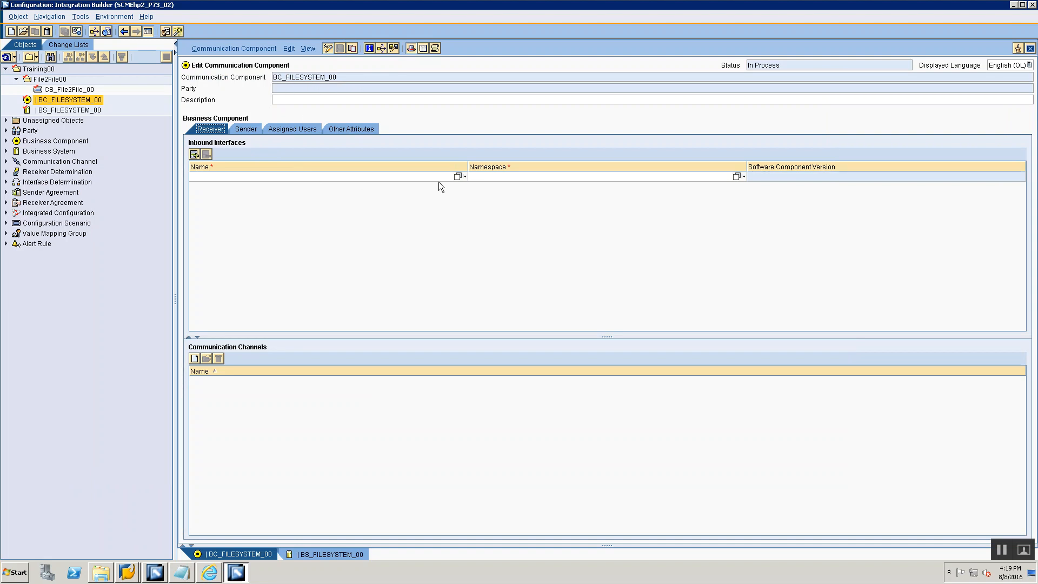
pyautogui.click(457, 176)
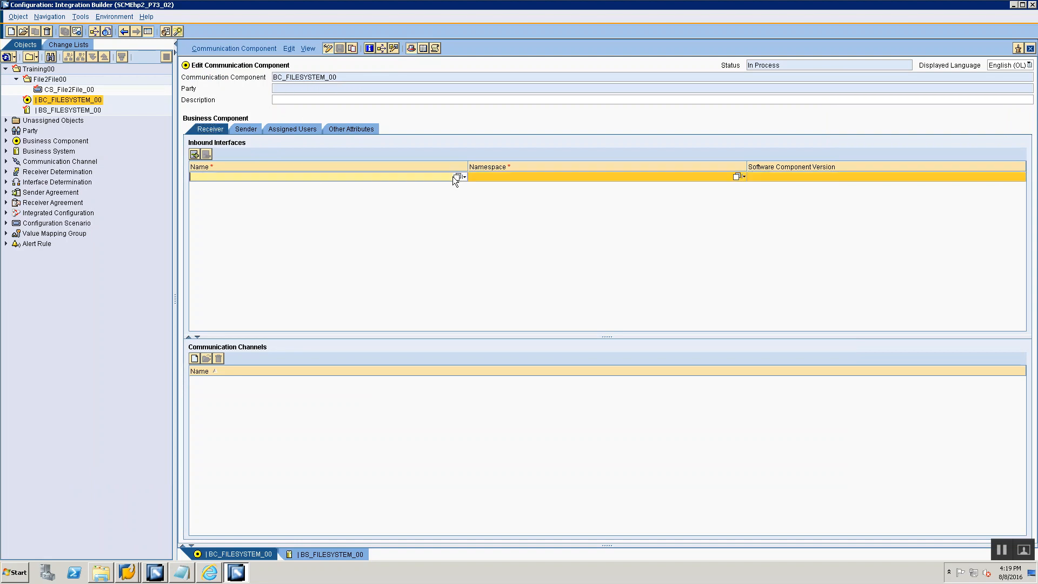
pyautogui.hotkey('alt', 'Tab')
pyautogui.hotkey('alt', 'Tab')
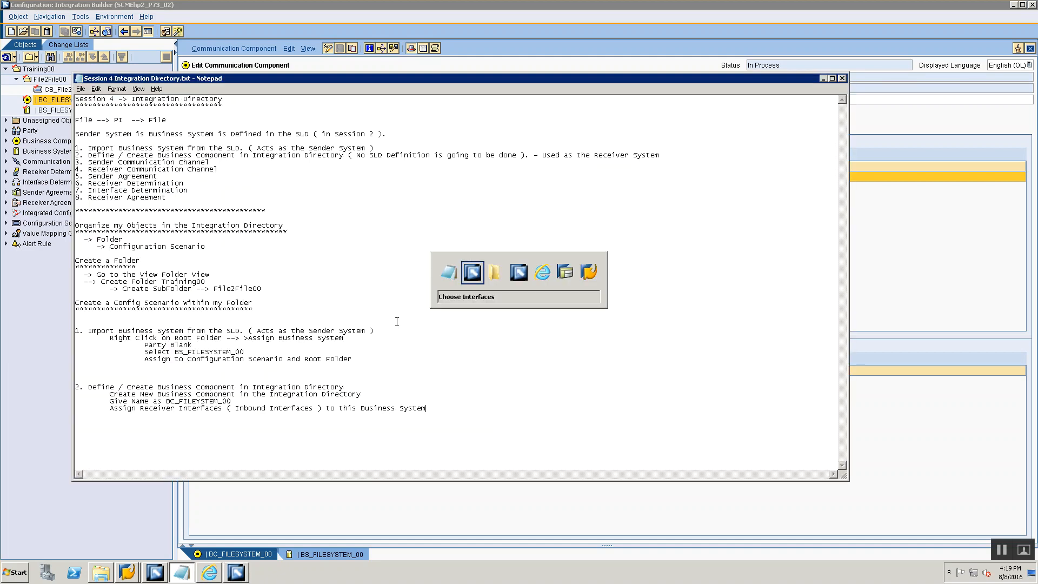
pyautogui.hotkey('alt', 'Tab')
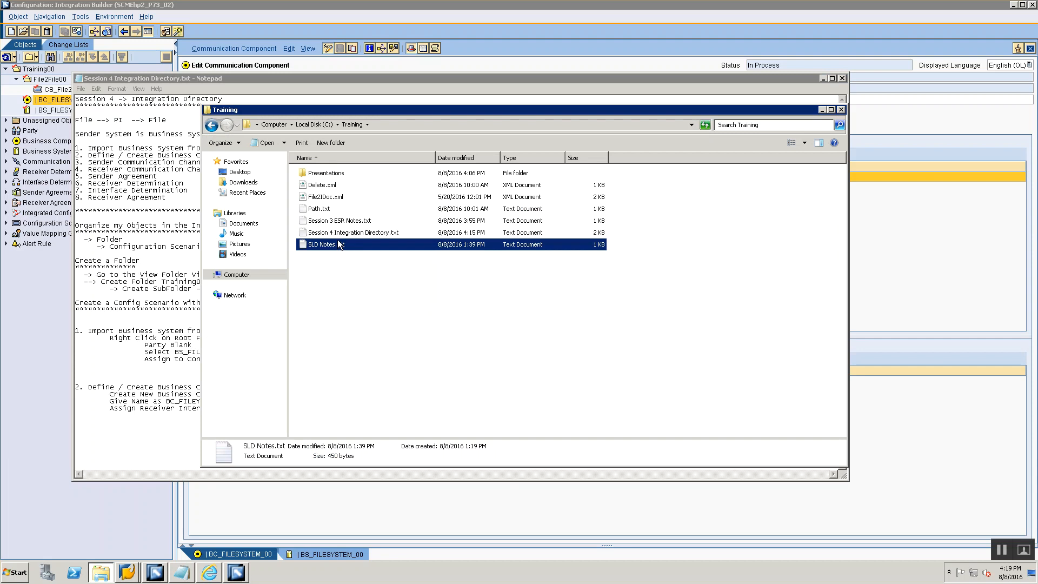
pyautogui.doubleClick(332, 222)
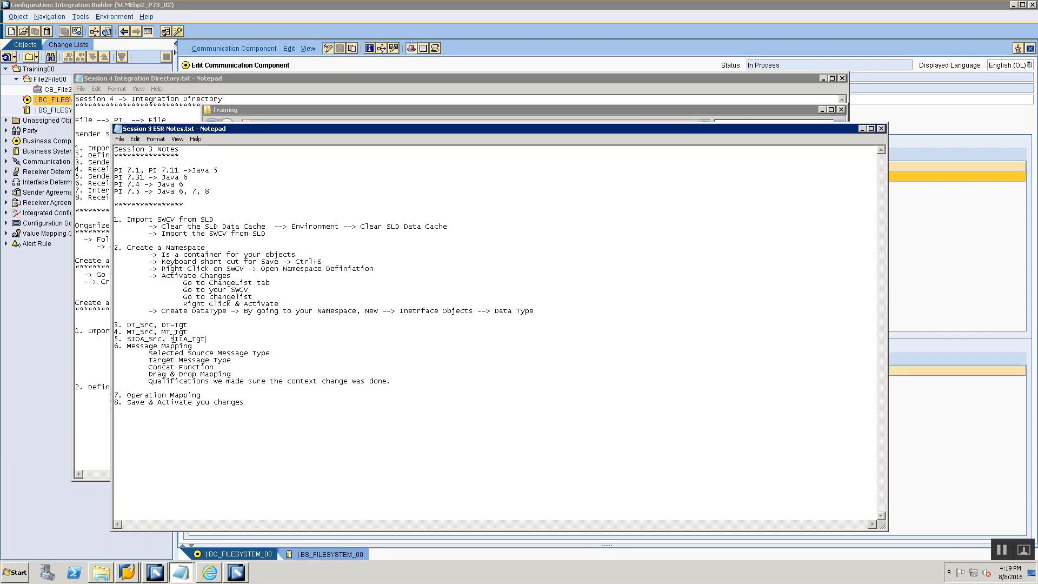
pyautogui.moveTo(171, 339); pyautogui.dragTo(208, 339)
pyautogui.hotkey('ctrl', 'c')
pyautogui.hotkey('alt', 'Tab')
pyautogui.hotkey('alt', 'Tab')
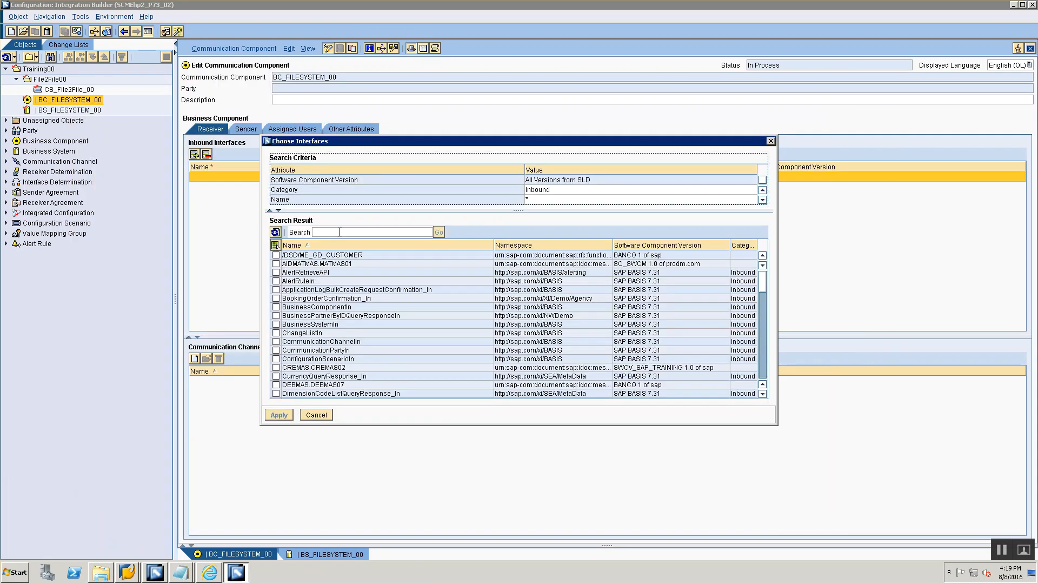
# - Search the interface list for SIIA_Tgt, assign it as the inbound interface of BC_FILESYSTEM_00, and save the component
pyautogui.click(337, 231)
pyautogui.hotkey('ctrl', 'v')
pyautogui.click(437, 233)
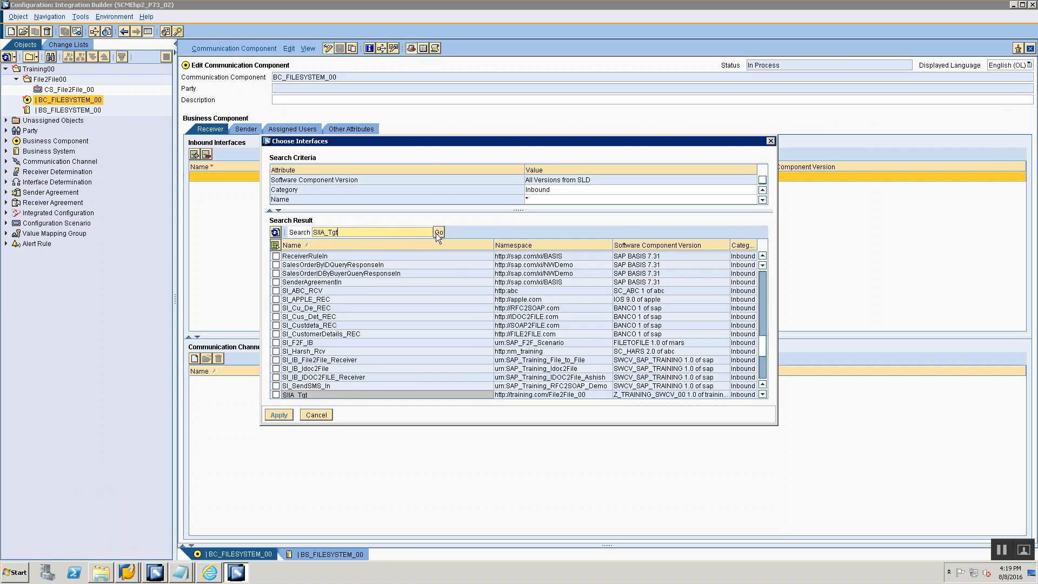
pyautogui.moveTo(633, 425); pyautogui.dragTo(635, 502)
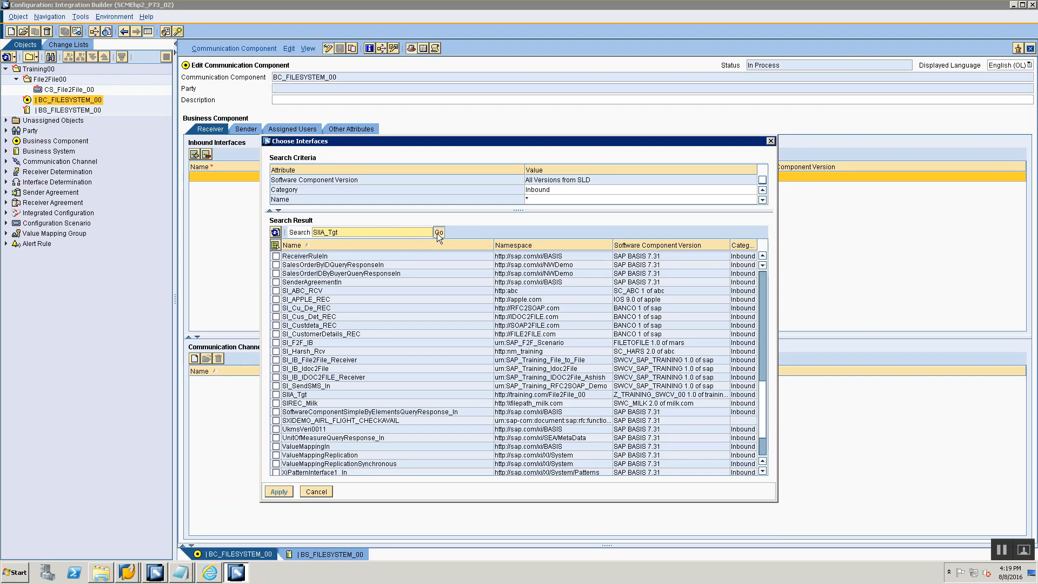
pyautogui.click(535, 395)
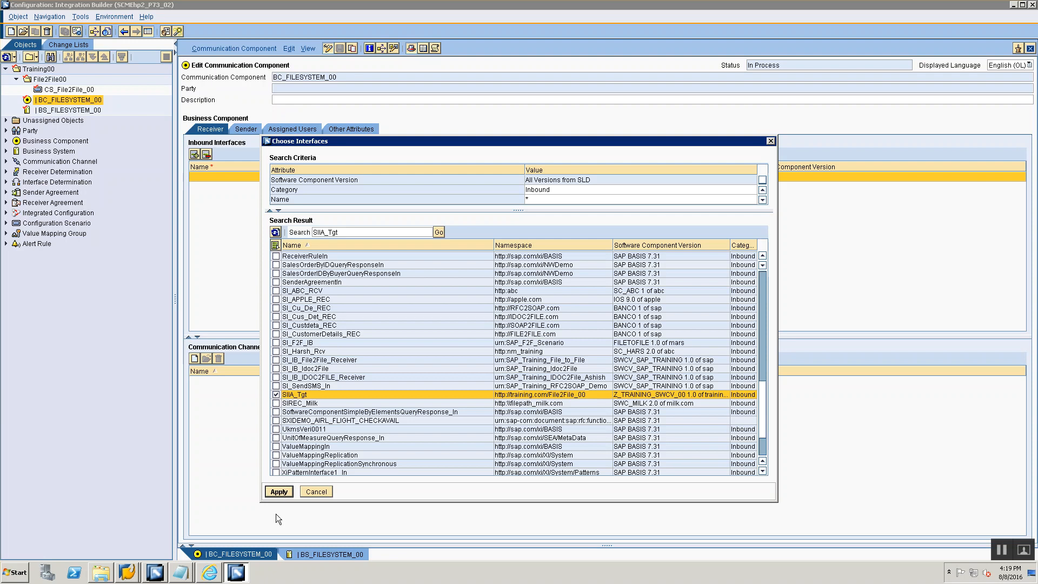
pyautogui.click(275, 492)
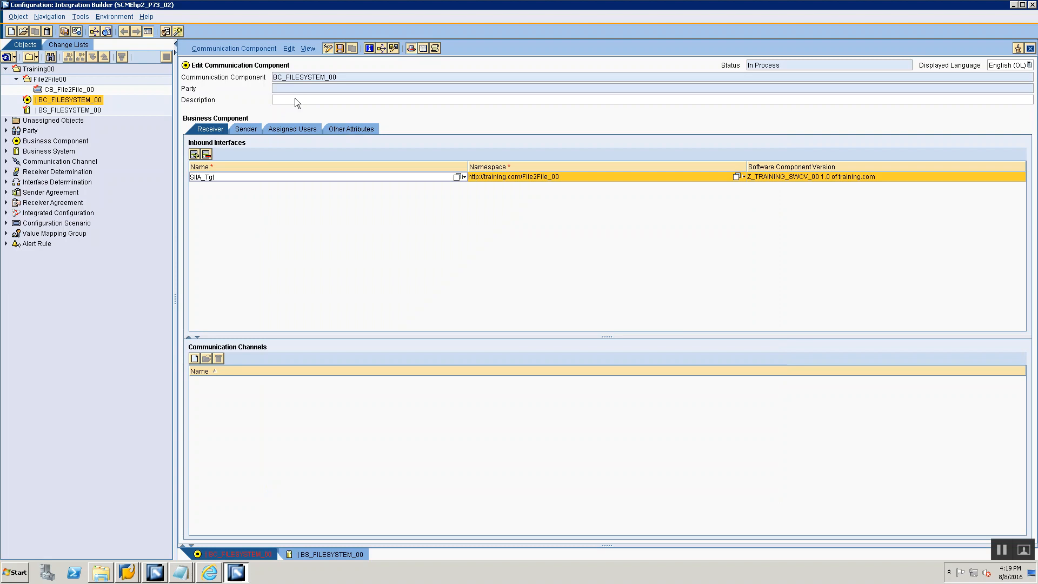
pyautogui.click(340, 50)
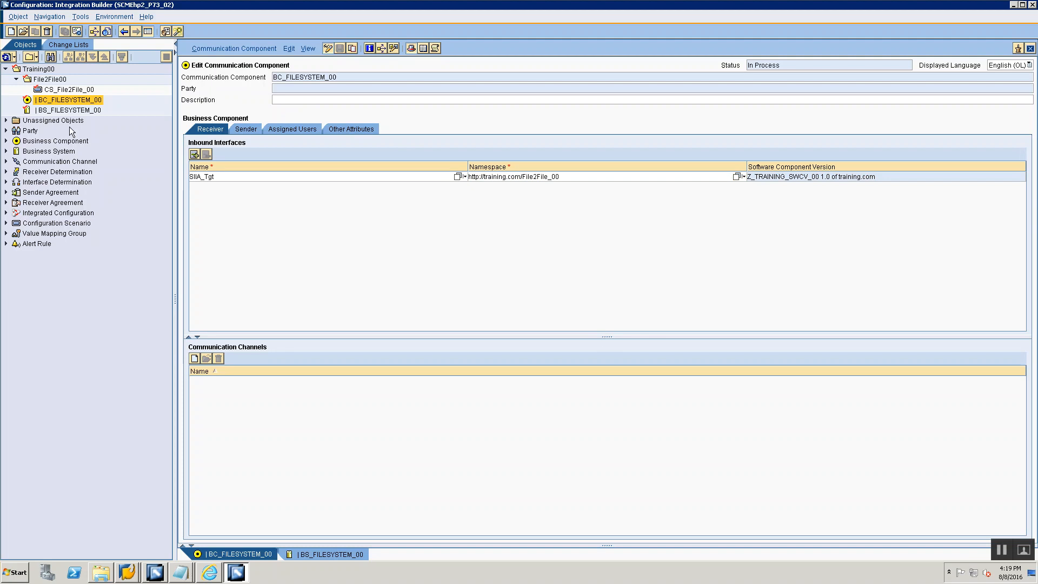
pyautogui.click(56, 110)
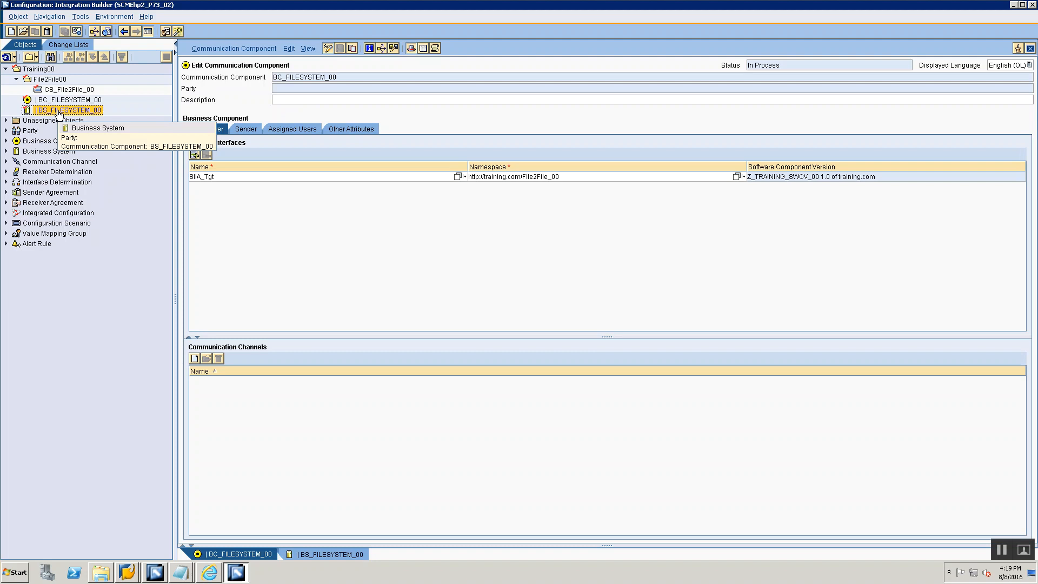
pyautogui.click(59, 102)
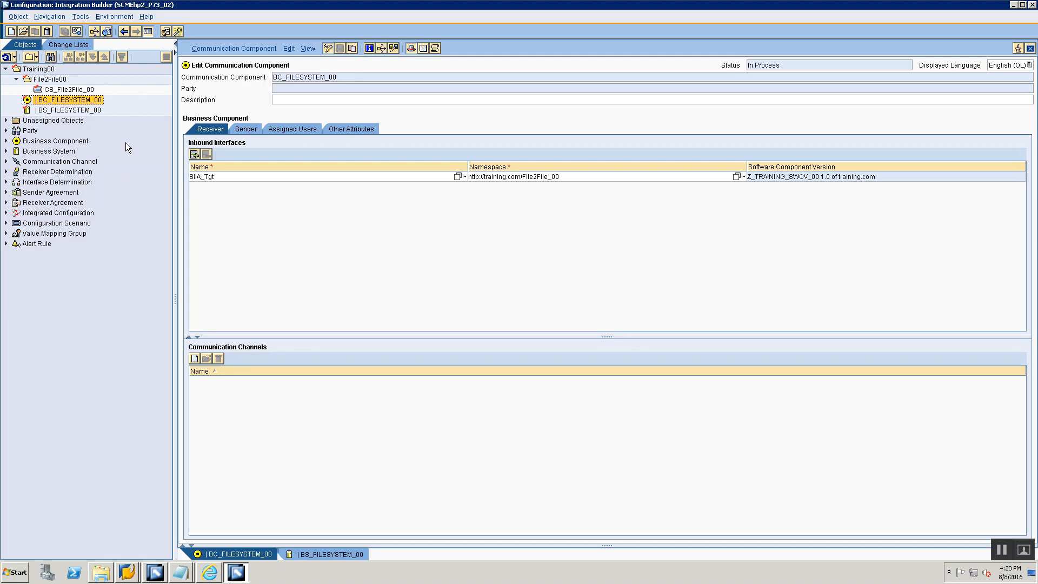
pyautogui.click(72, 111)
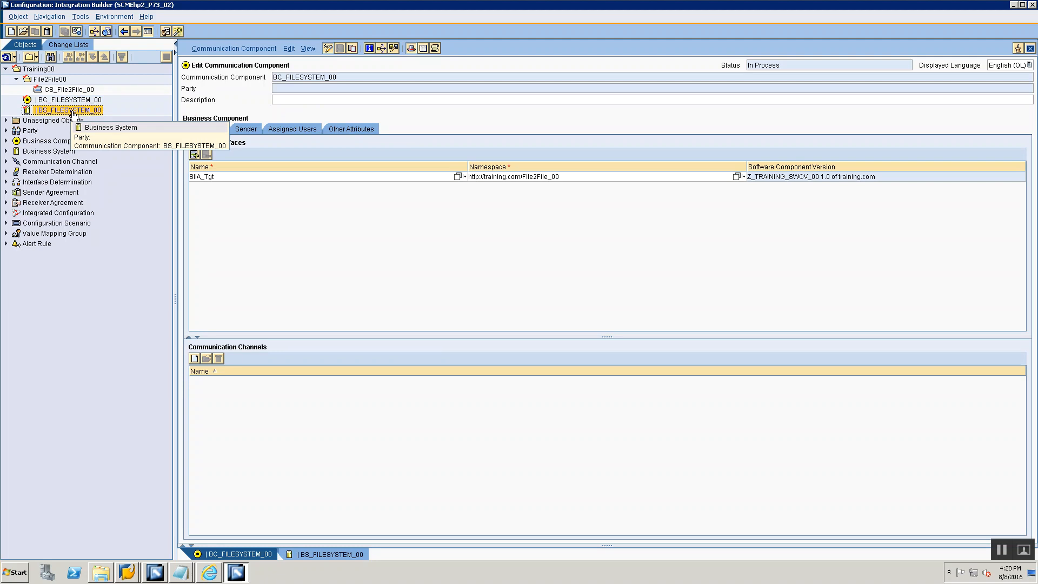
pyautogui.click(62, 100)
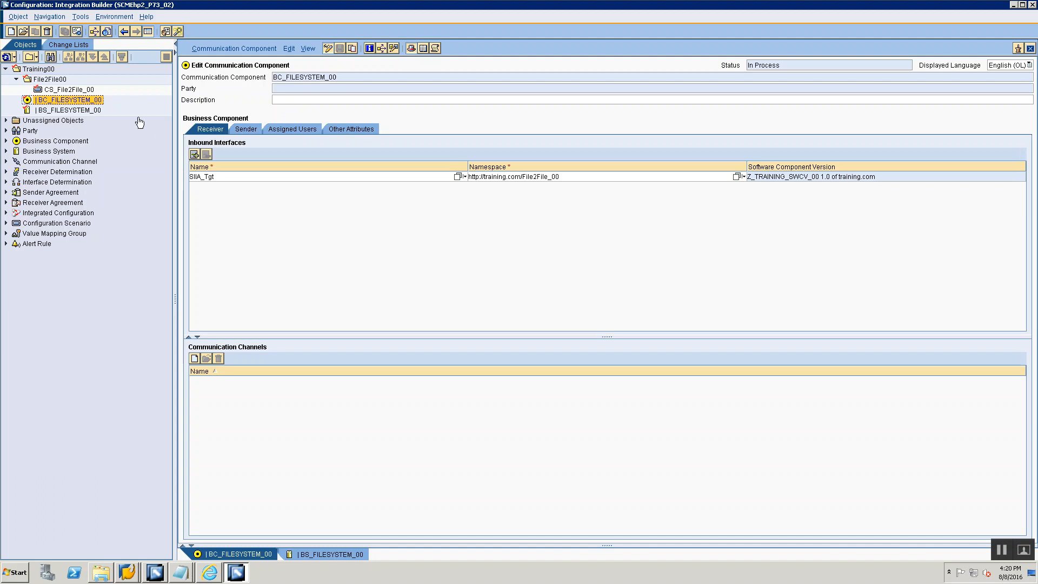
# - Review the receiver and sender interfaces of business system BS_FILESYSTEM_00 and return to business component BC_FILESYSTEM_00
pyautogui.doubleClick(70, 109)
pyautogui.click(220, 129)
pyautogui.click(241, 128)
pyautogui.click(222, 128)
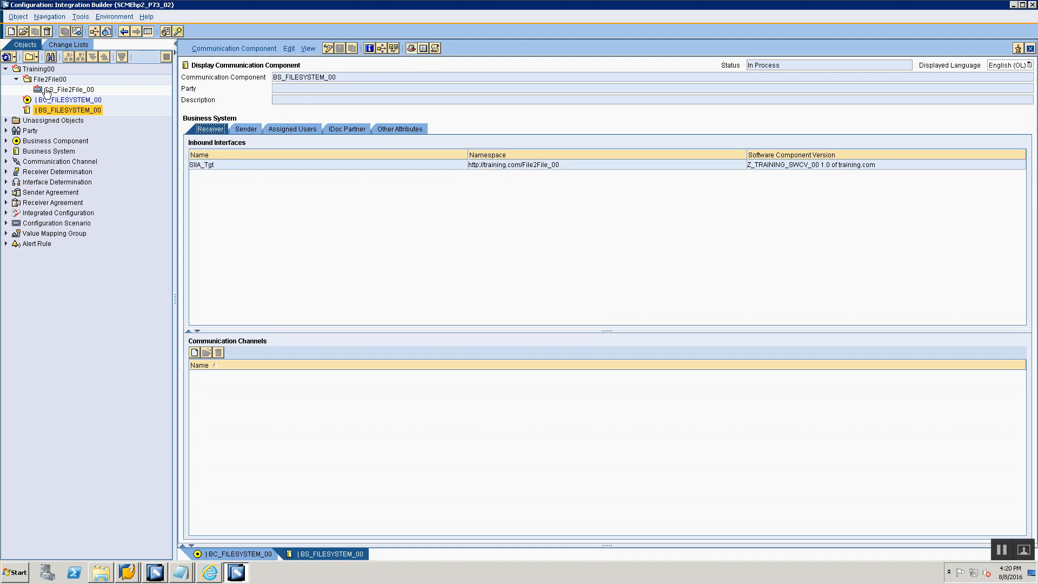
pyautogui.click(60, 100)
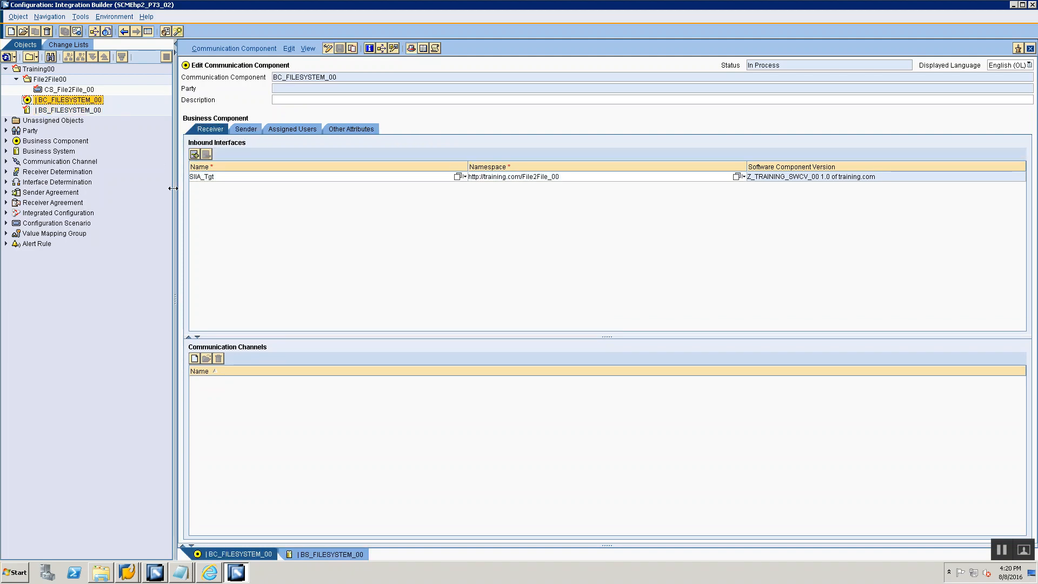
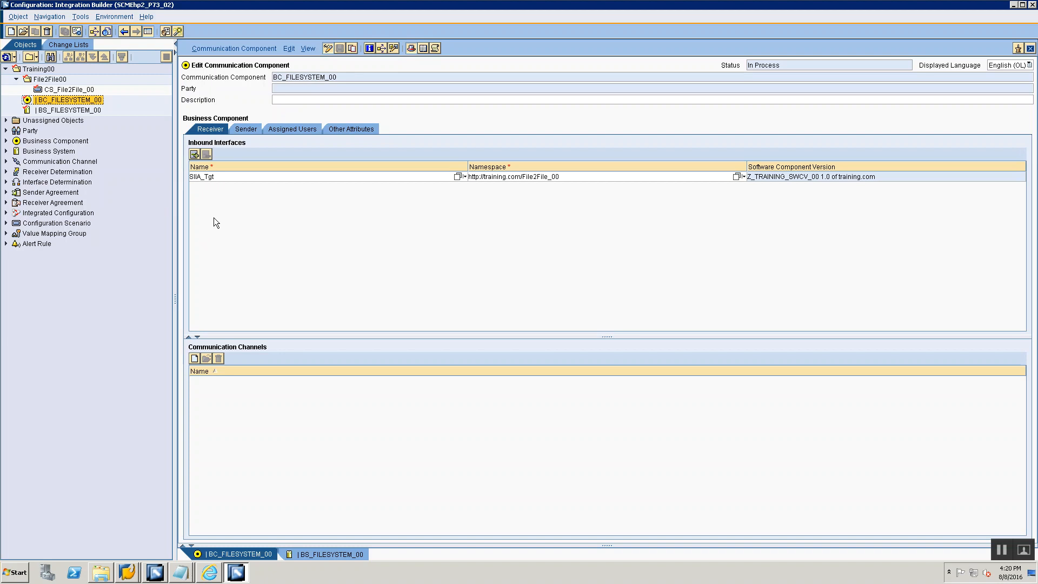
# - Activate the Standard change list with all of its objects, including BC_FILESYSTEM_00 and BS_FILESYSTEM_00
pyautogui.click(67, 44)
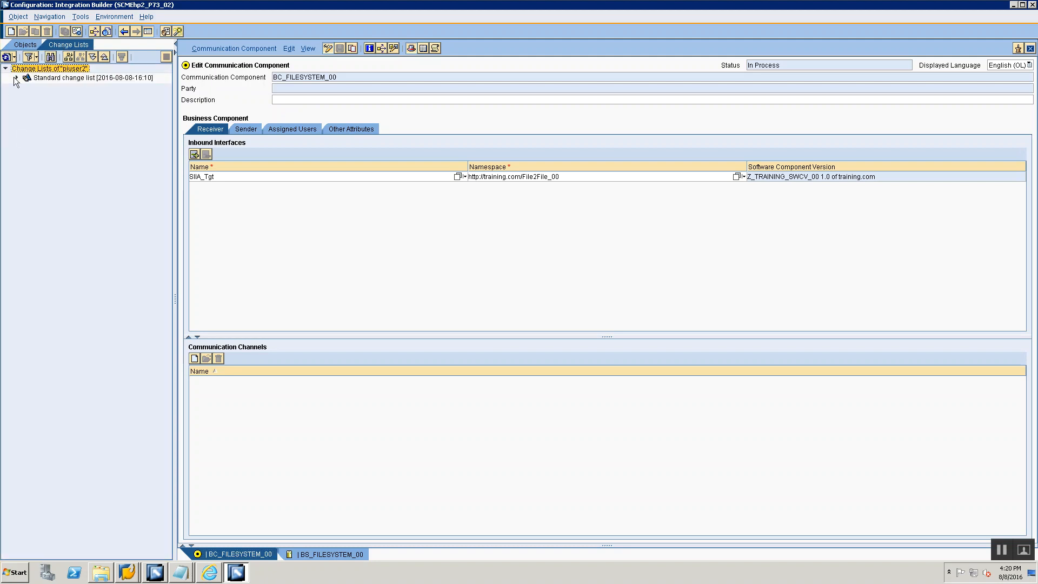
pyautogui.click(16, 77)
pyautogui.click(68, 79)
pyautogui.rightClick(68, 81)
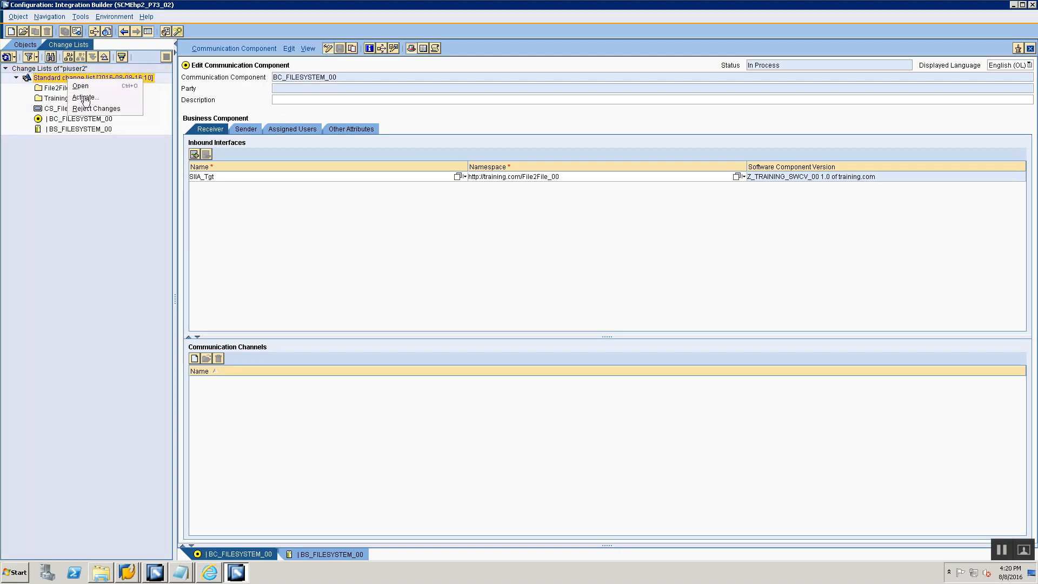
pyautogui.click(70, 99)
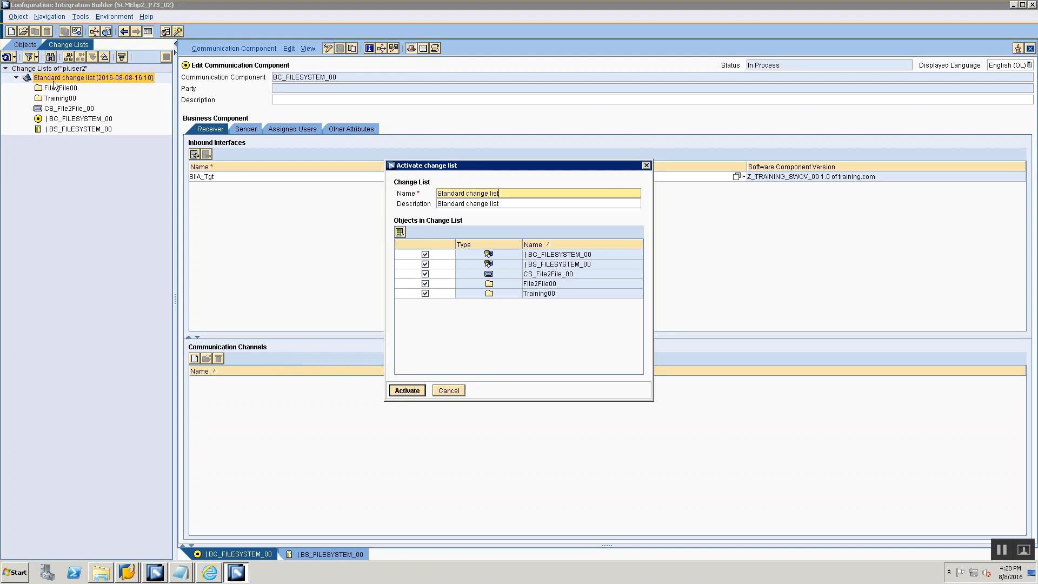
pyautogui.click(416, 391)
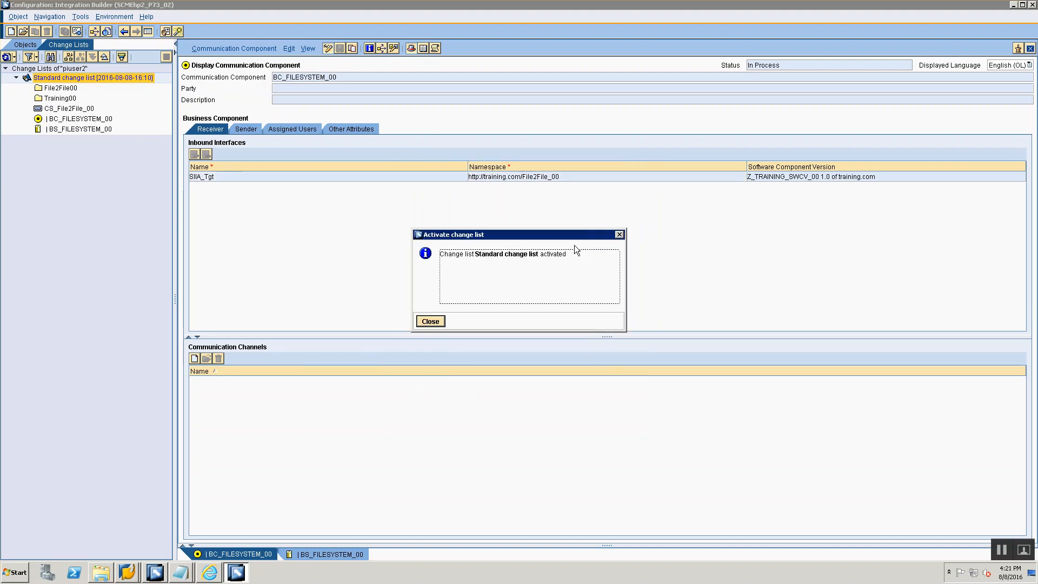
pyautogui.click(430, 322)
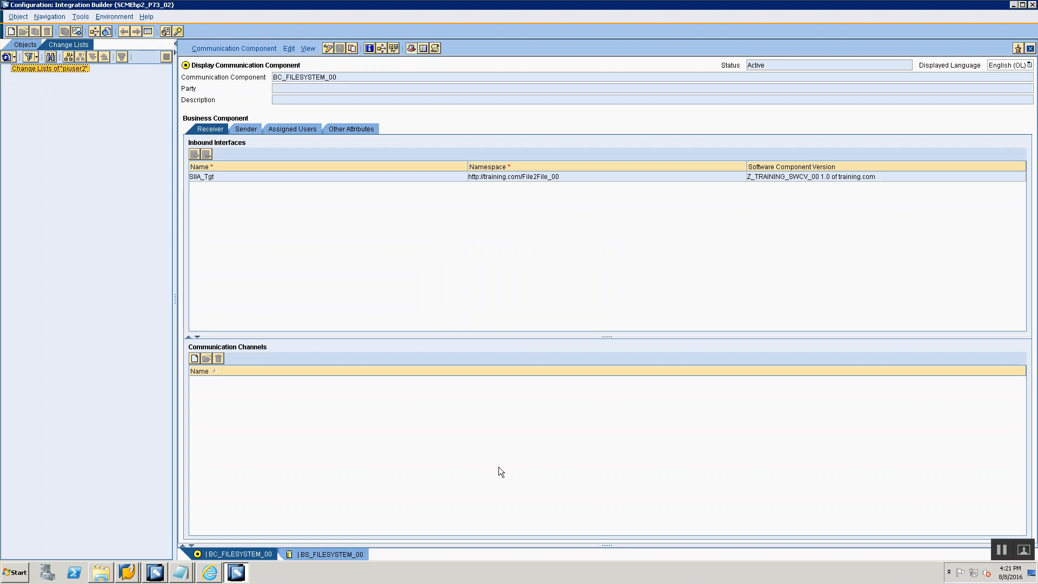
# - Close all open communication component editors and return to the object tree of folder Training00
pyautogui.rightClick(293, 553)
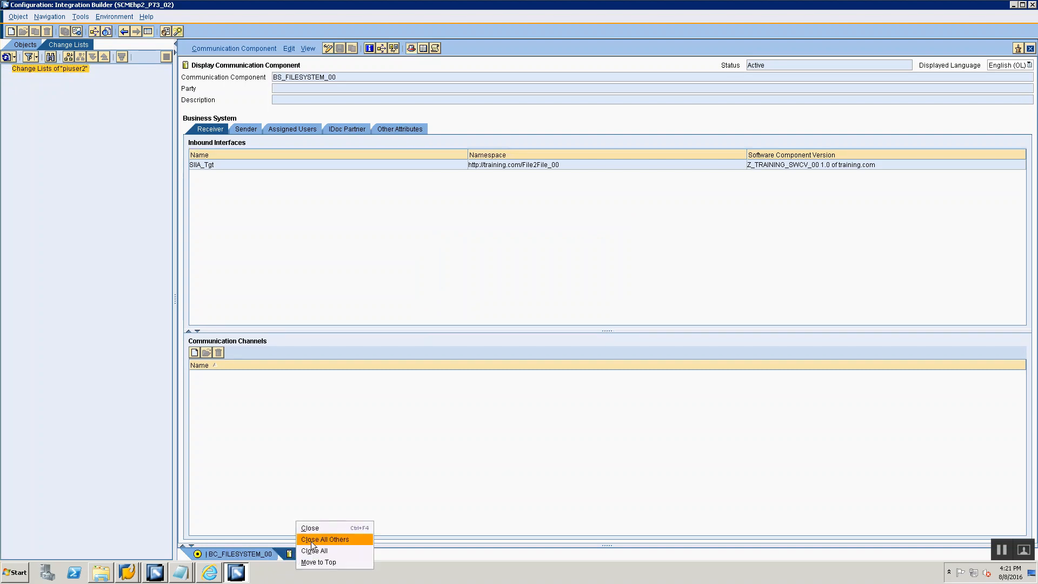
pyautogui.click(309, 551)
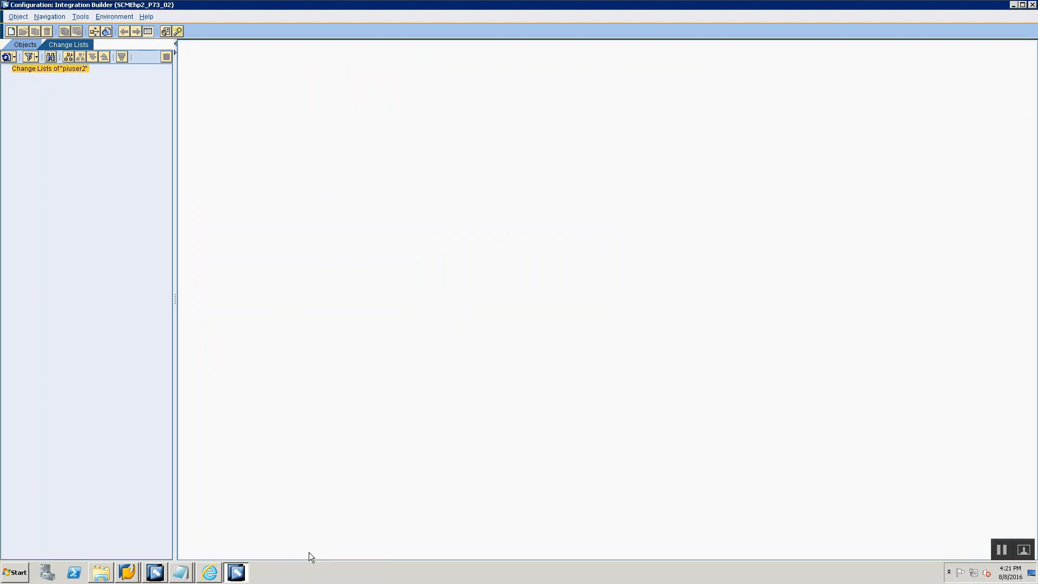
pyautogui.click(28, 43)
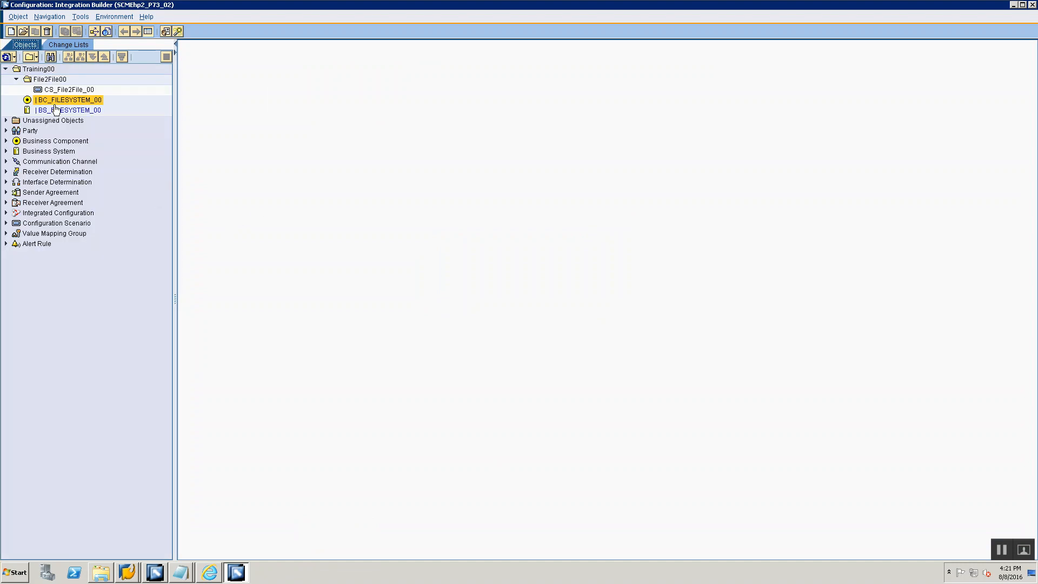
# - Add the line "3. Create Sender Communication Channel" at the end of Session 4 Integration Directory.txt in Notepad and return to Integration Builder
pyautogui.hotkey('alt', 'Tab')
pyautogui.hotkey('alt', 'Tab')
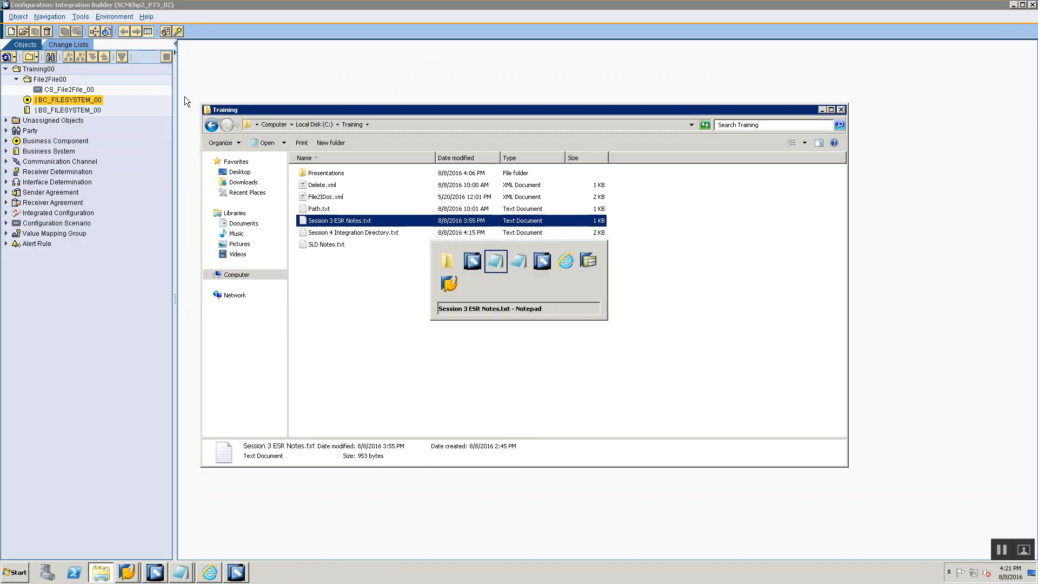
pyautogui.hotkey('alt', 'Tab')
pyautogui.hotkey('alt', 'Tab')
pyautogui.hotkey('alt', 'Tab')
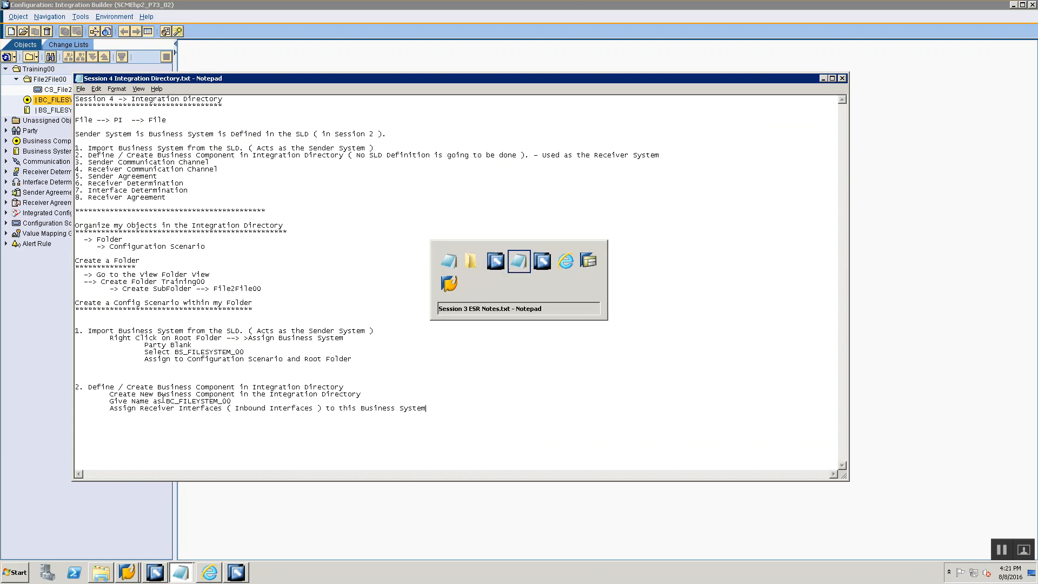
pyautogui.click(881, 128)
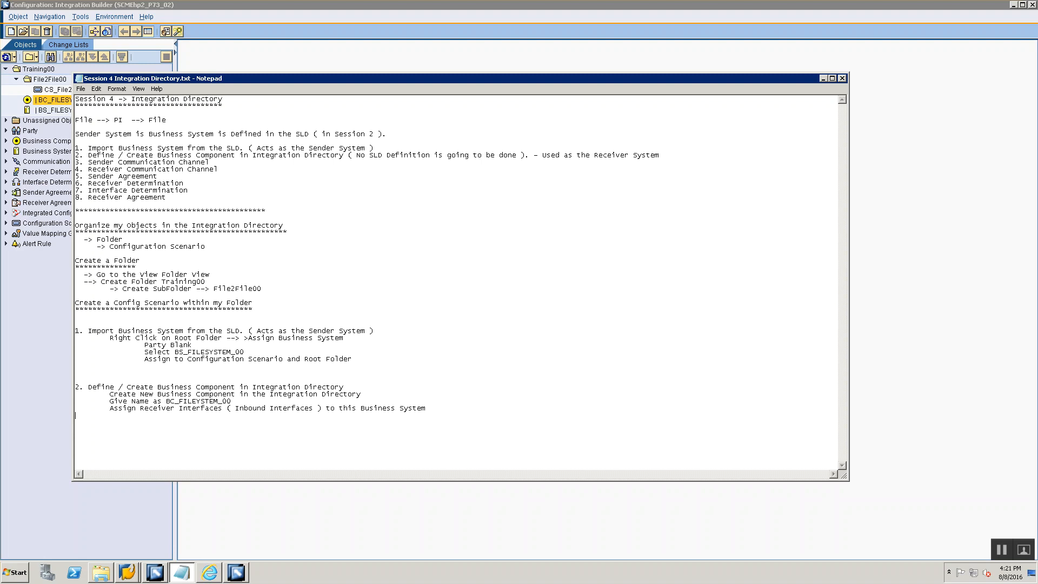
pyautogui.write('3. Create Sender Communication Channel')
pyautogui.hotkey('alt', 'Tab')
pyautogui.hotkey('alt', 'Tab')
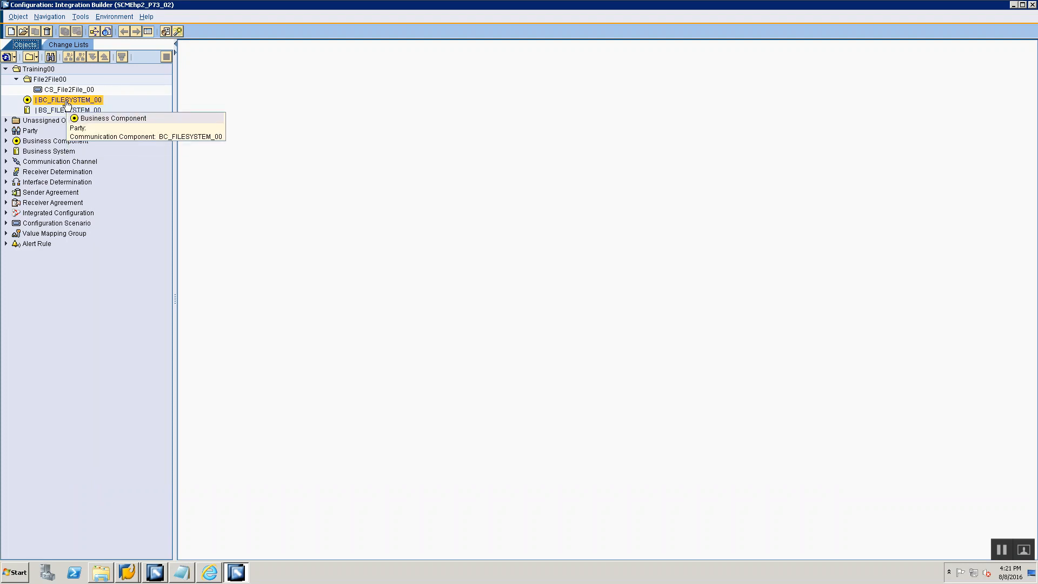
pyautogui.click(53, 110)
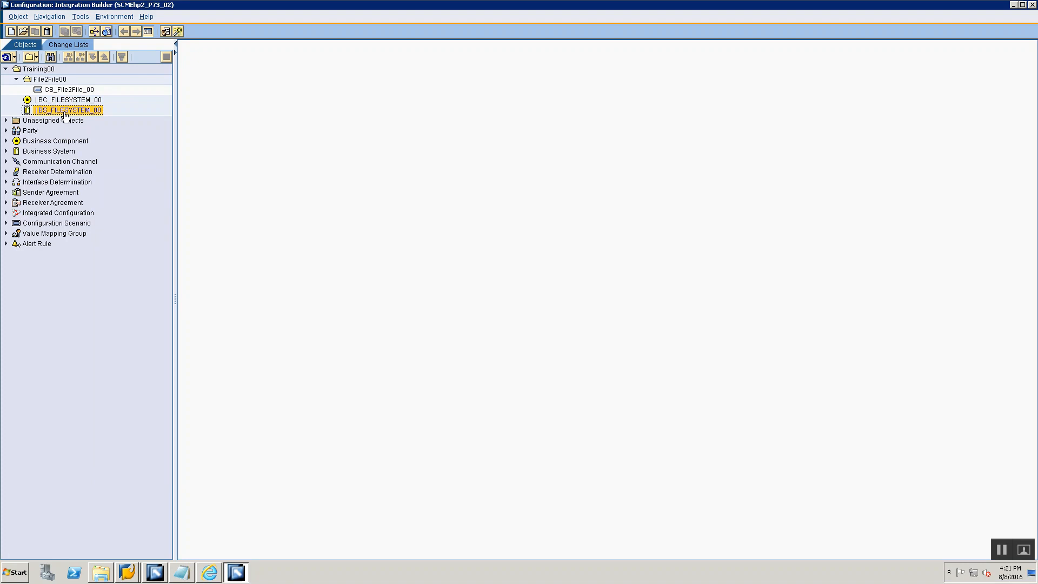
pyautogui.rightClick(64, 112)
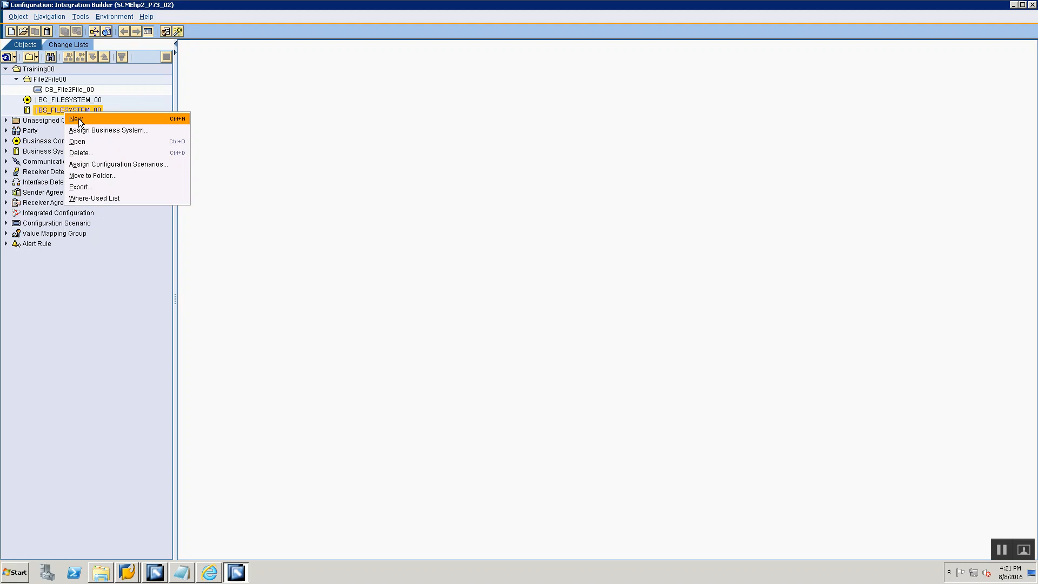
pyautogui.click(79, 119)
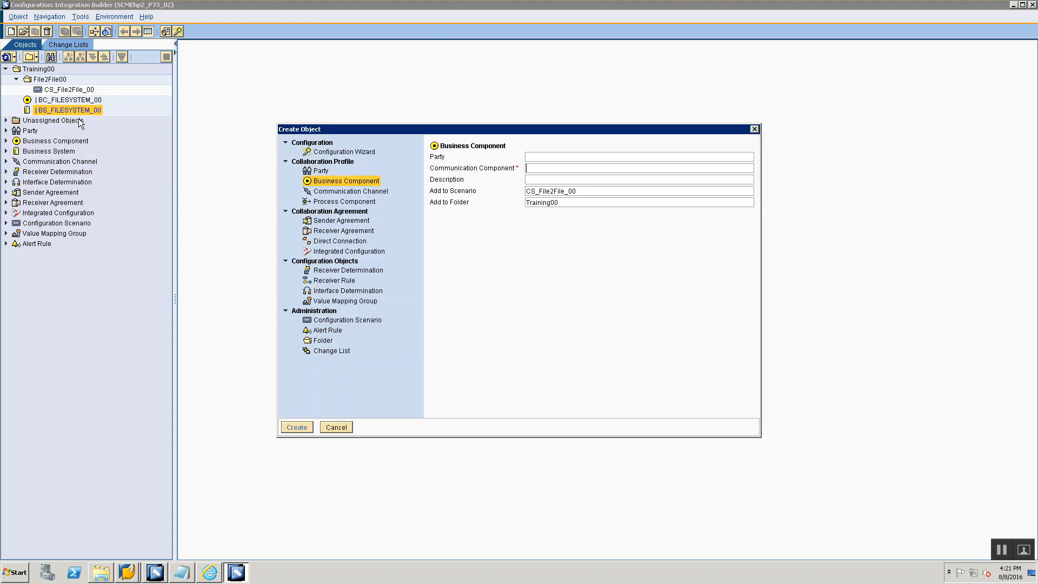
pyautogui.click(338, 427)
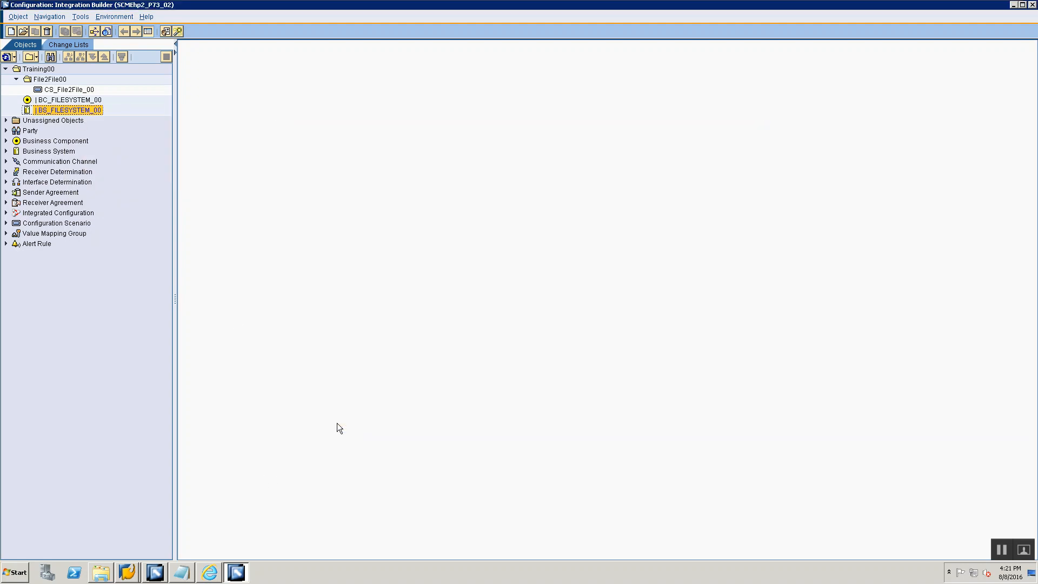
# - Start a new communication channel for business system BS_FILESYSTEM_00 and name it CC_File2File_File_Sender_00
pyautogui.rightClick(79, 111)
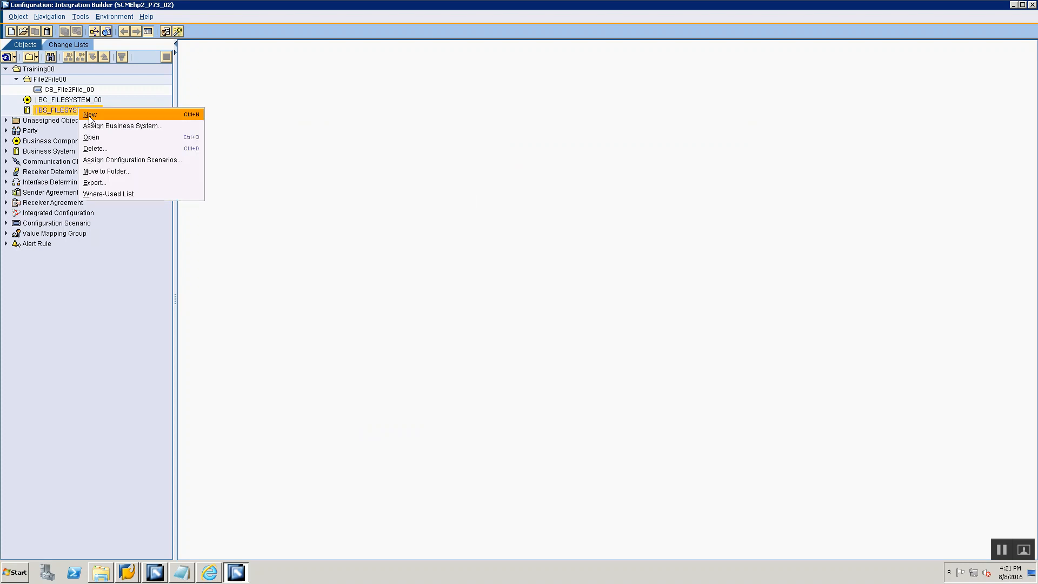
pyautogui.click(89, 115)
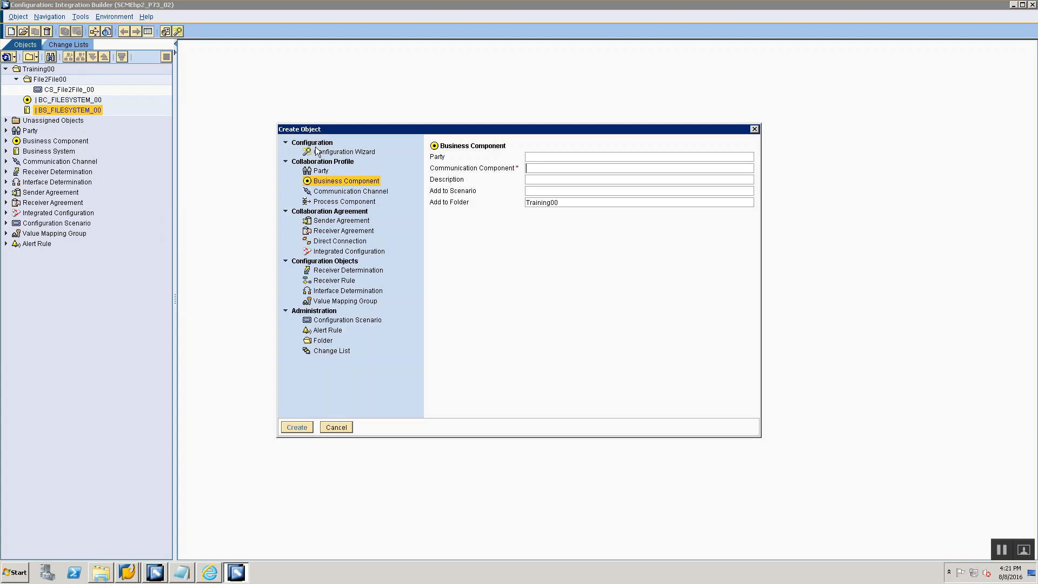
pyautogui.click(331, 194)
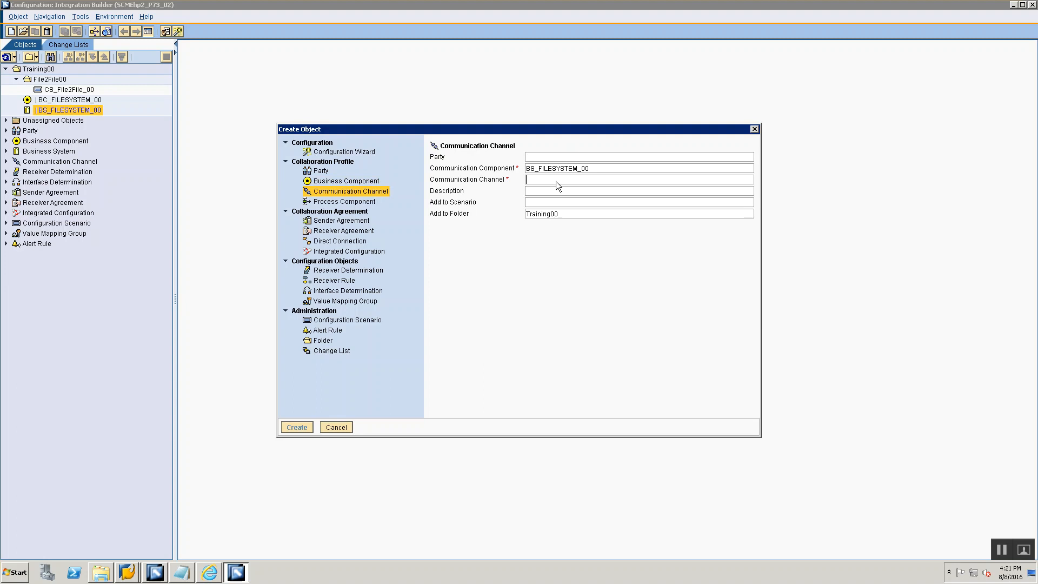
pyautogui.write('CC')
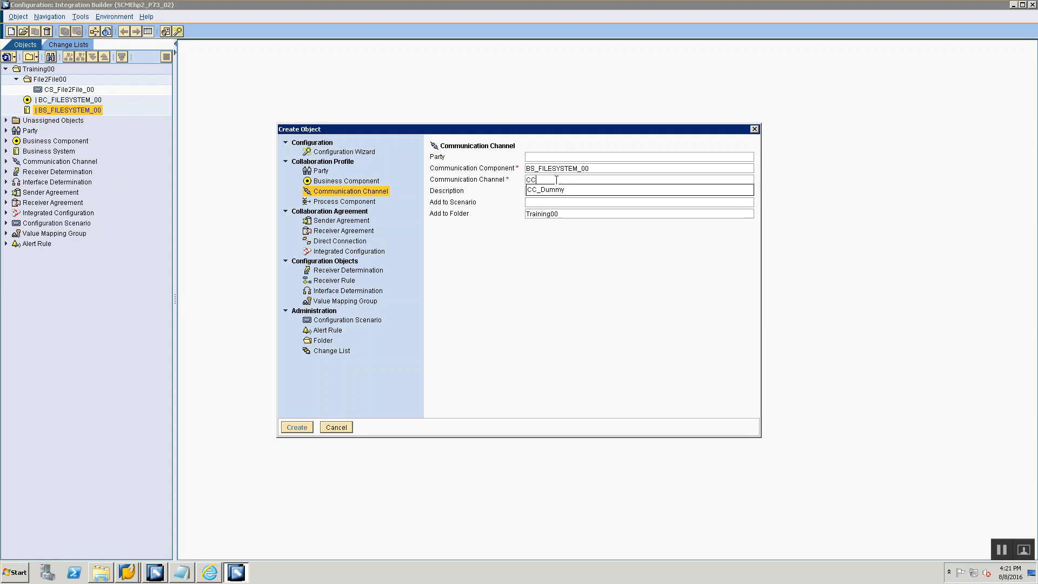
pyautogui.write('_Fil2')
pyautogui.press('BackSpace')
pyautogui.write('e2File_')
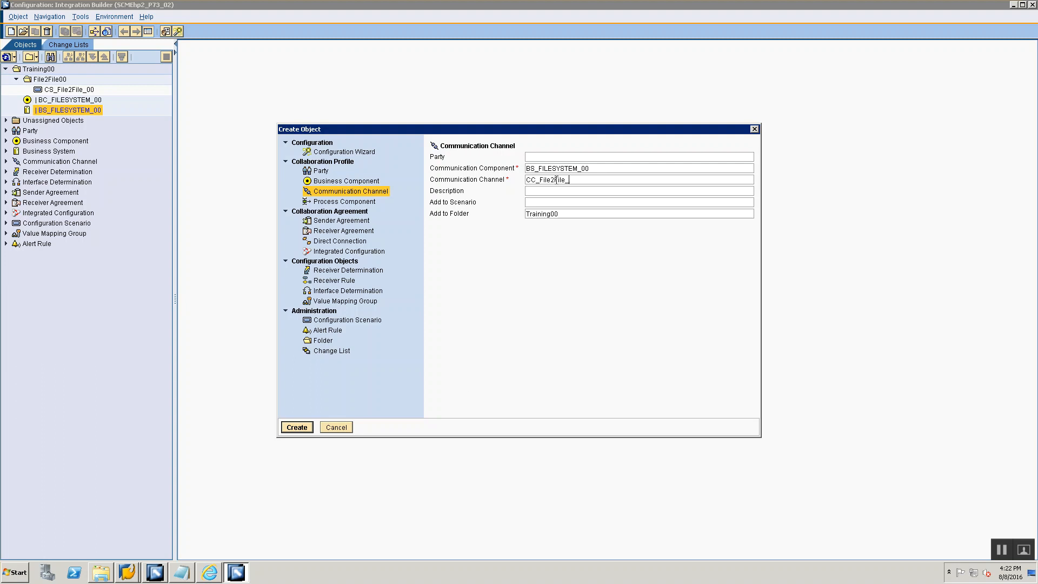
pyautogui.write('File_Sender_00')
# - Assign the new channel to folder File2File00 and create it
pyautogui.click(574, 214)
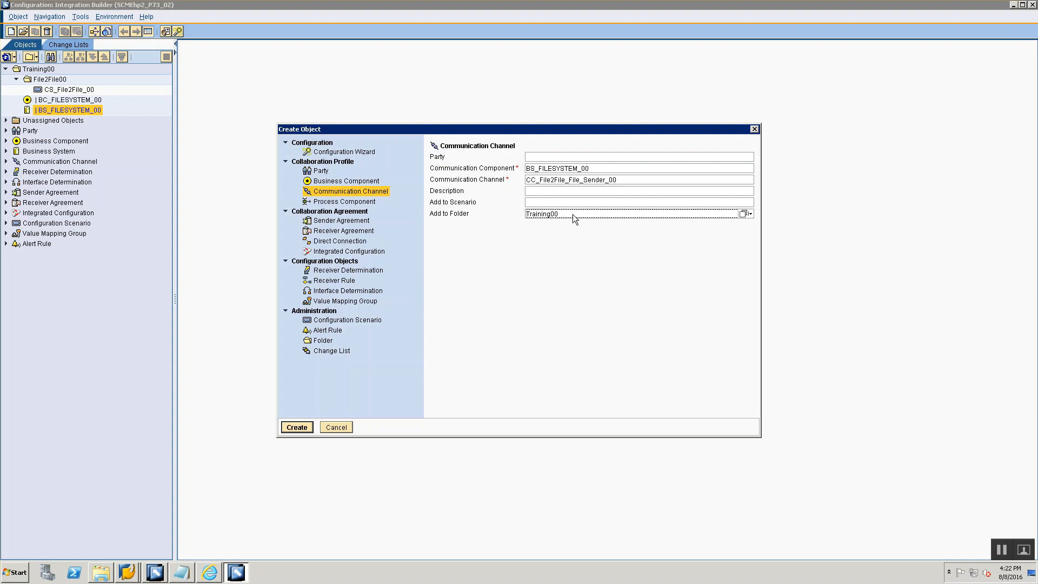
pyautogui.click(750, 214)
pyautogui.click(765, 222)
pyautogui.click(313, 190)
pyautogui.click(279, 414)
pyautogui.click(291, 427)
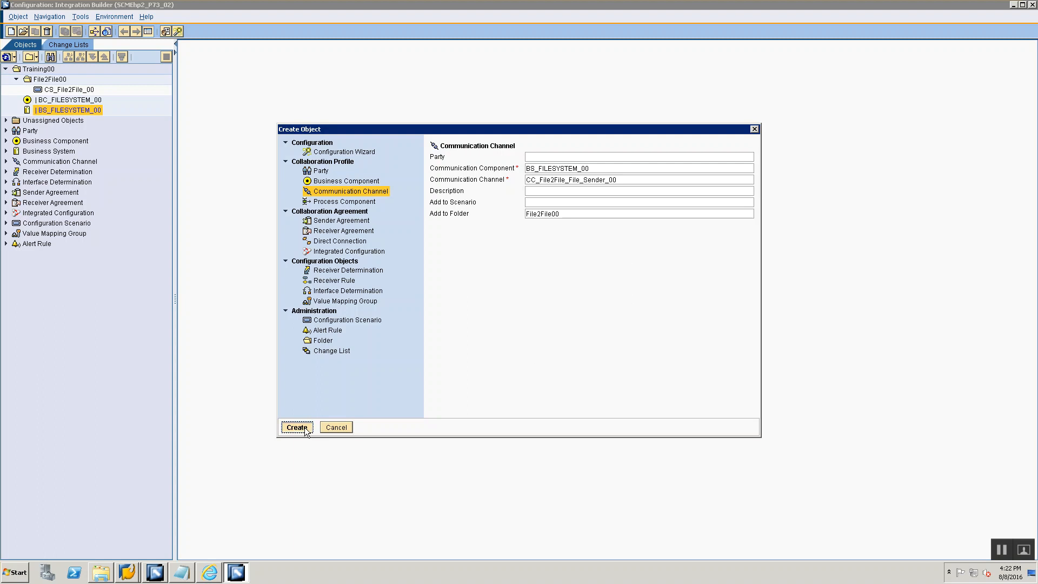
pyautogui.click(305, 428)
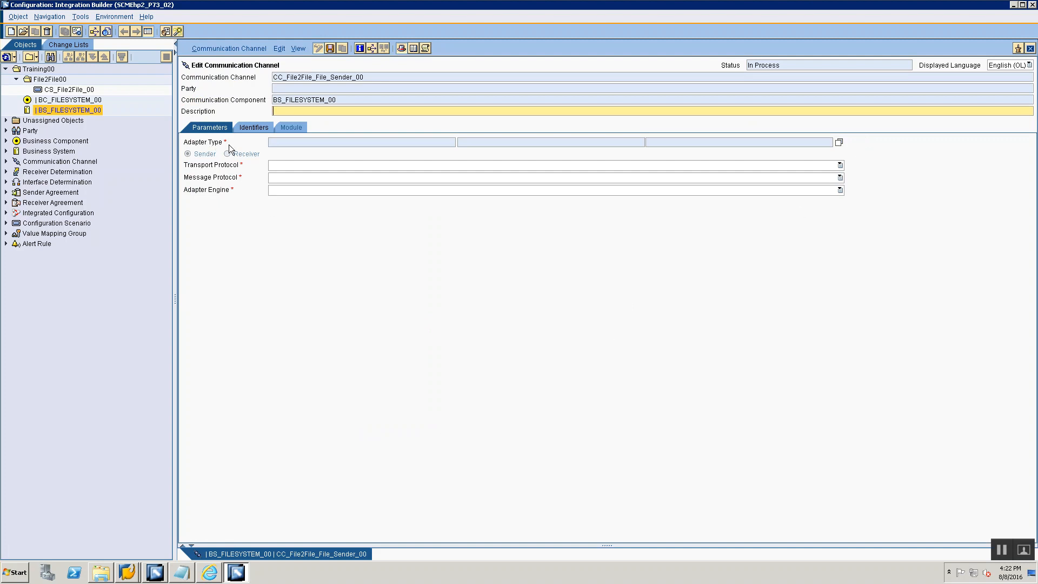
# - Set the adapter type of channel CC_File2File_File_Sender_00 to File from SAP BASIS 7.31
pyautogui.click(839, 142)
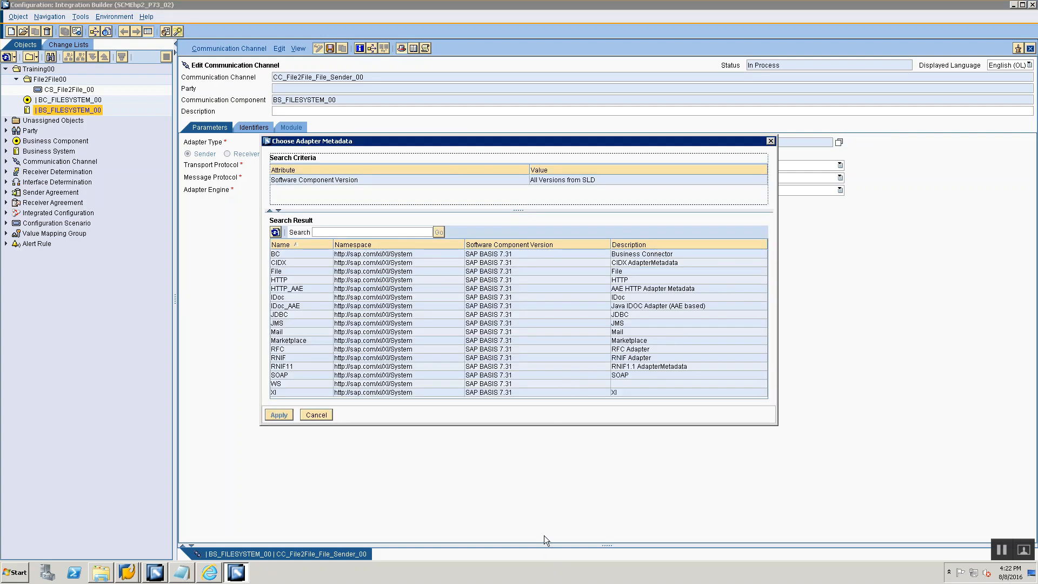
pyautogui.click(306, 271)
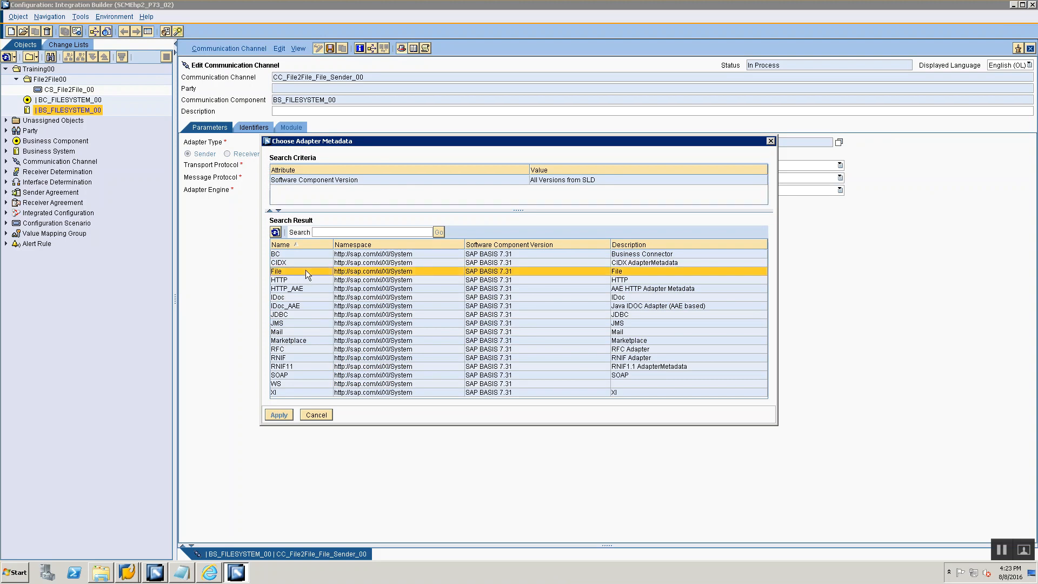
pyautogui.click(311, 299)
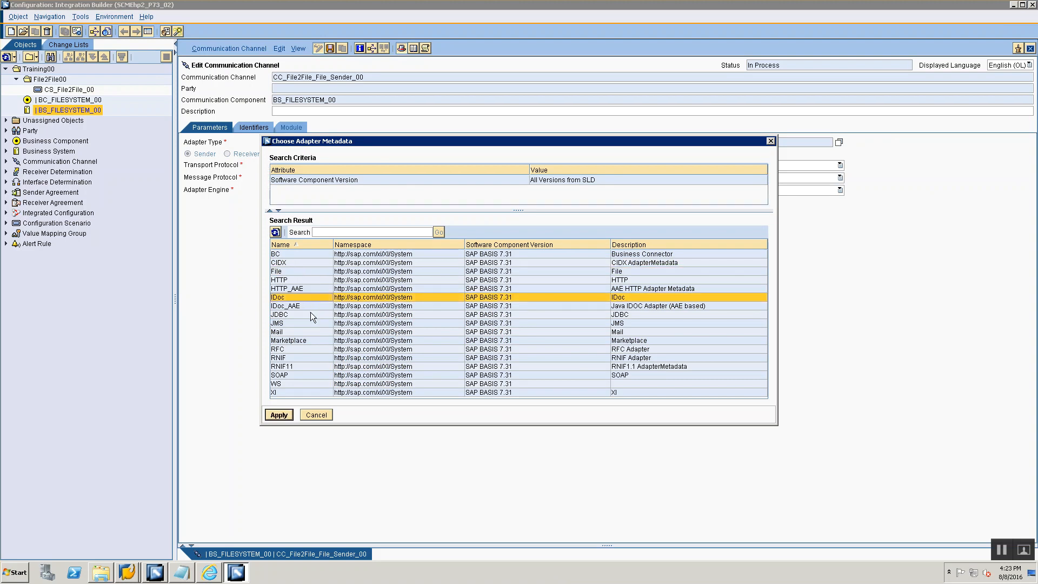
pyautogui.click(310, 315)
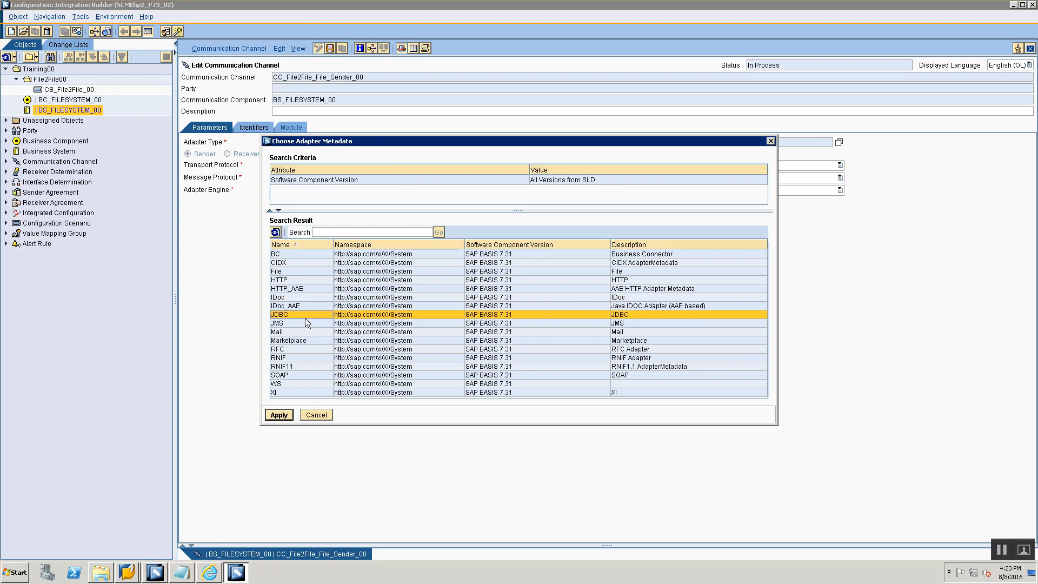
pyautogui.click(307, 324)
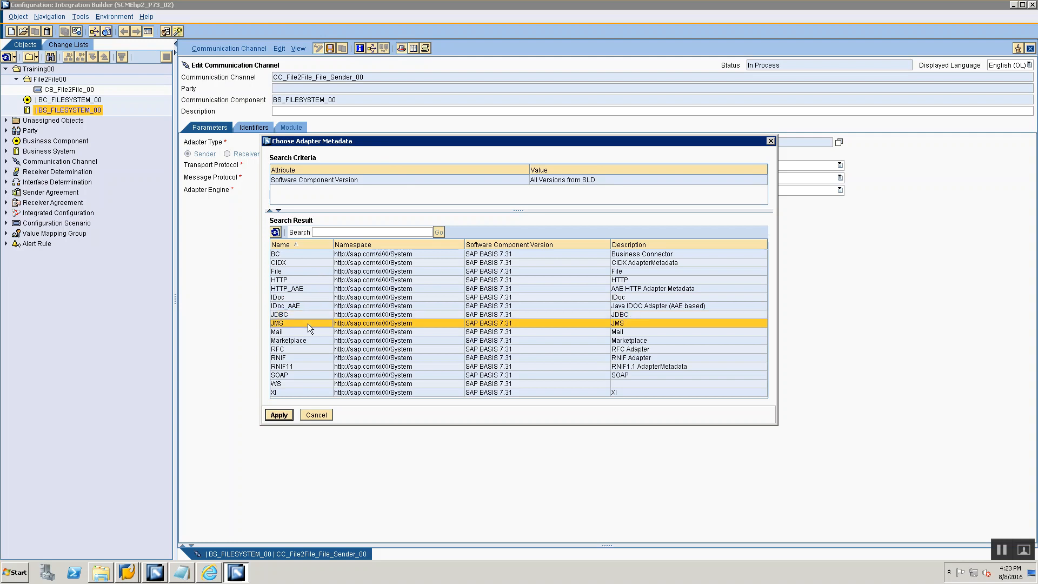
pyautogui.click(310, 271)
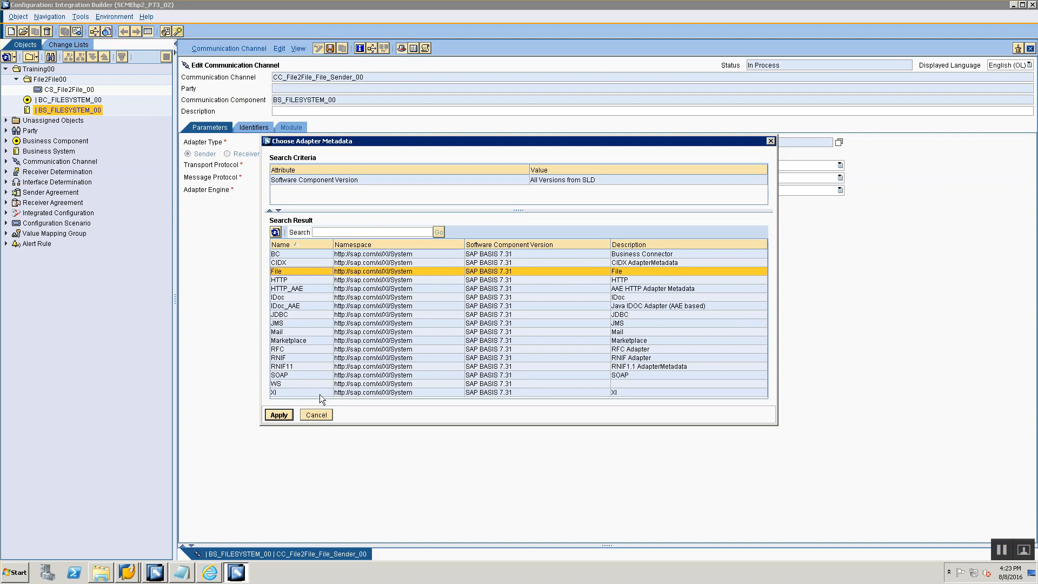
pyautogui.click(278, 414)
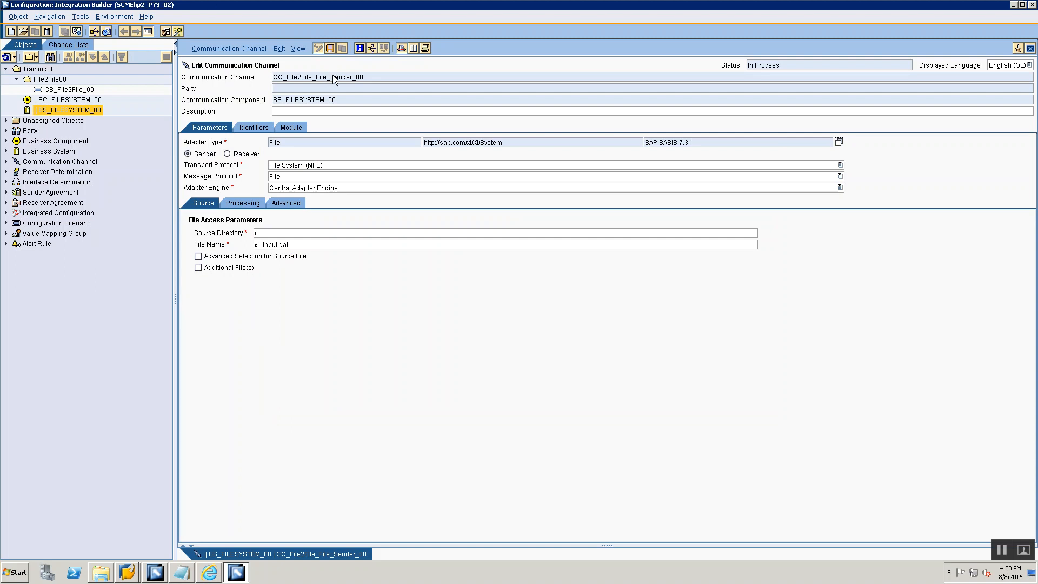
# - Set the channel direction to Sender and the transport protocol to File System (NFS)
pyautogui.click(188, 154)
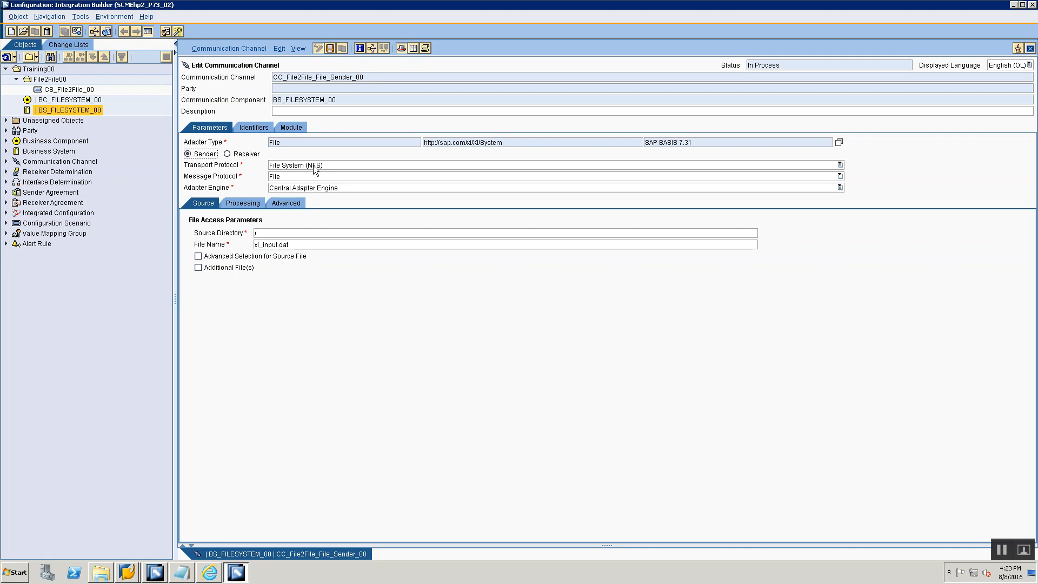
pyautogui.click(284, 167)
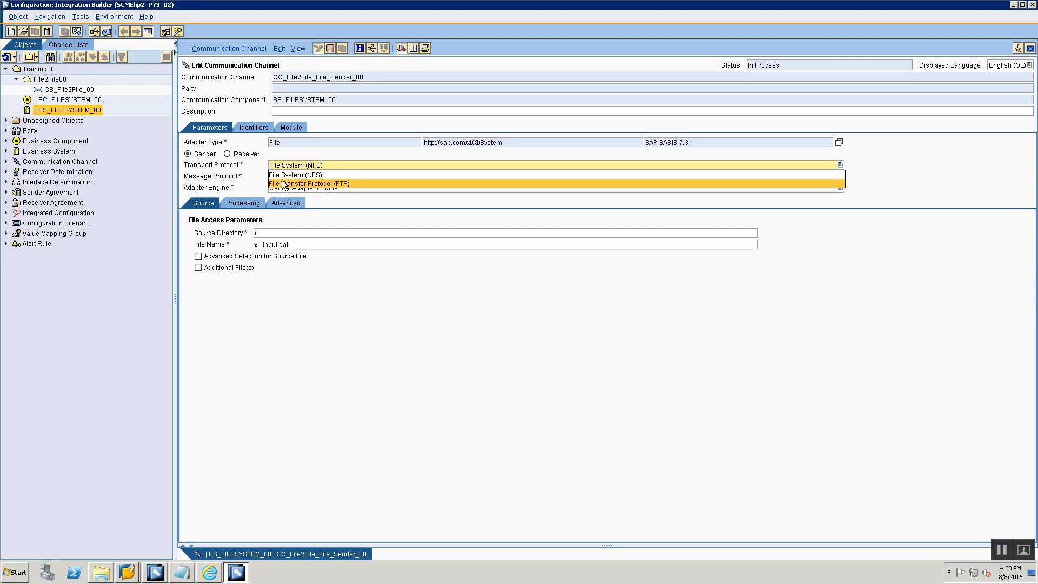
pyautogui.click(298, 162)
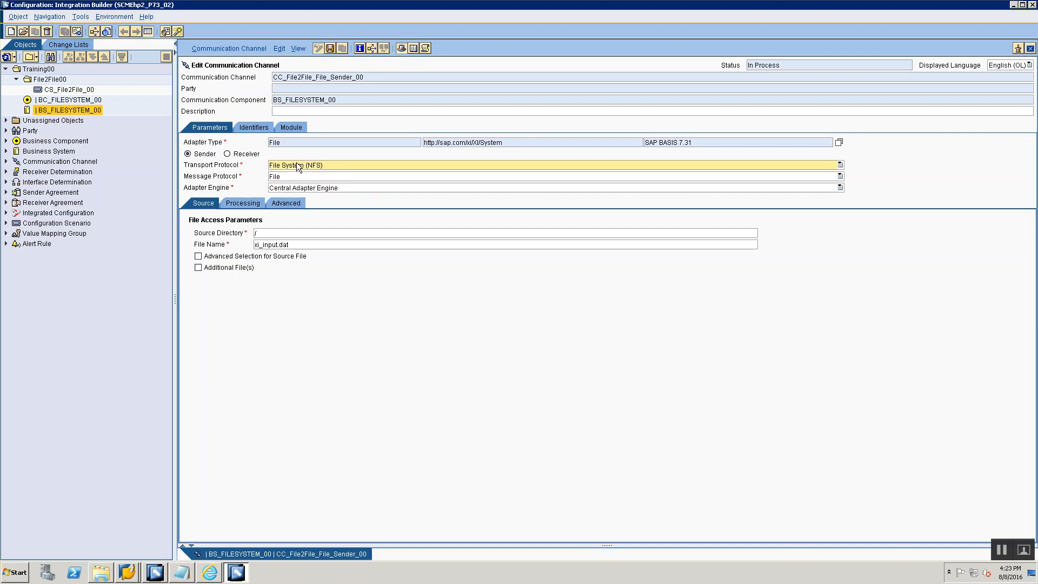
pyautogui.click(299, 164)
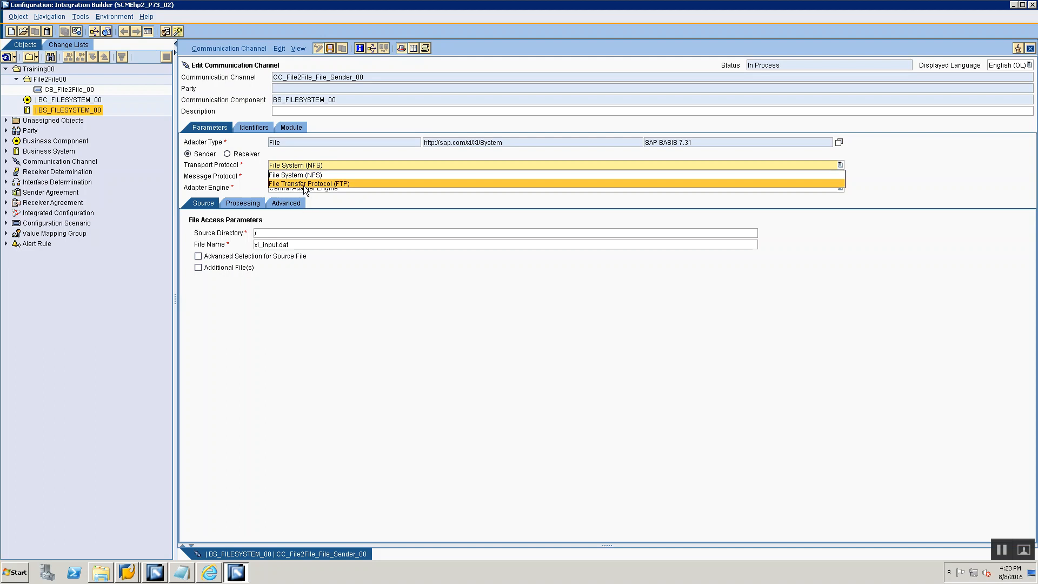
pyautogui.click(296, 160)
pyautogui.click(296, 160)
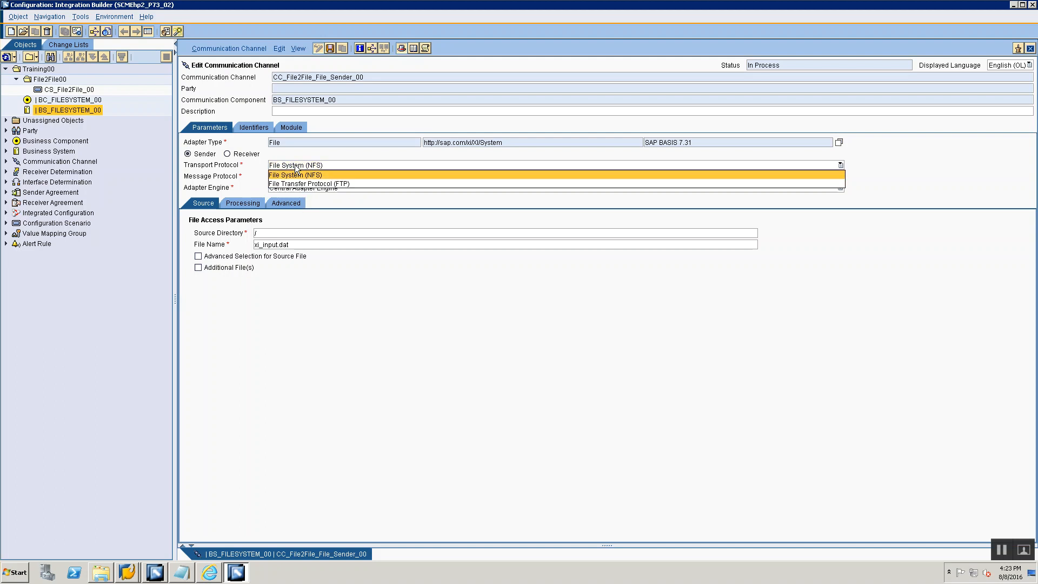
pyautogui.click(295, 164)
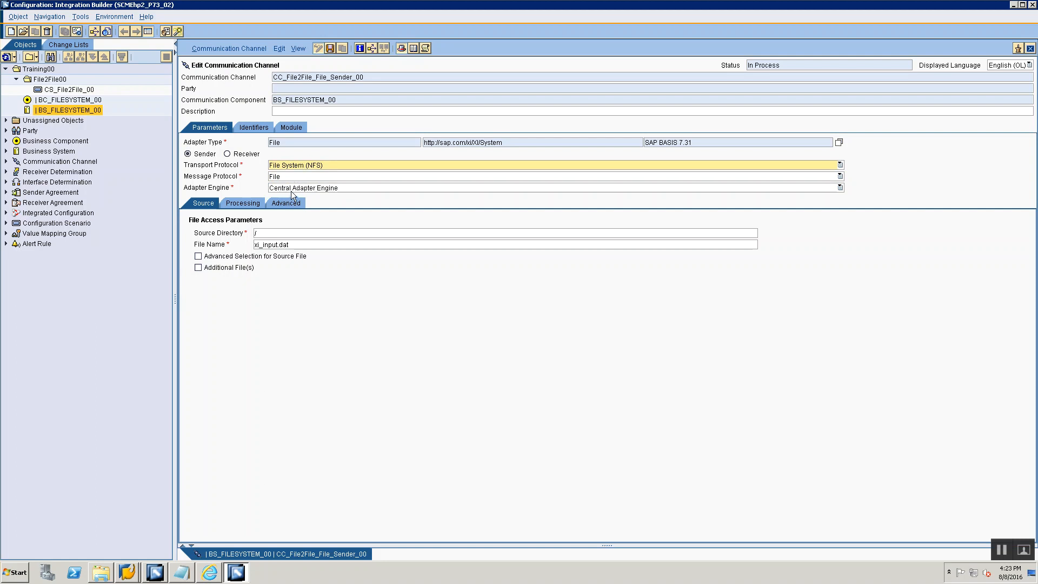
# - Switch to SAP GUI, start transaction AL11 and open the training folder inside the \\SCMEhp2\sapmnt\trans directory
pyautogui.moveTo(128, 571)
pyautogui.click(135, 552)
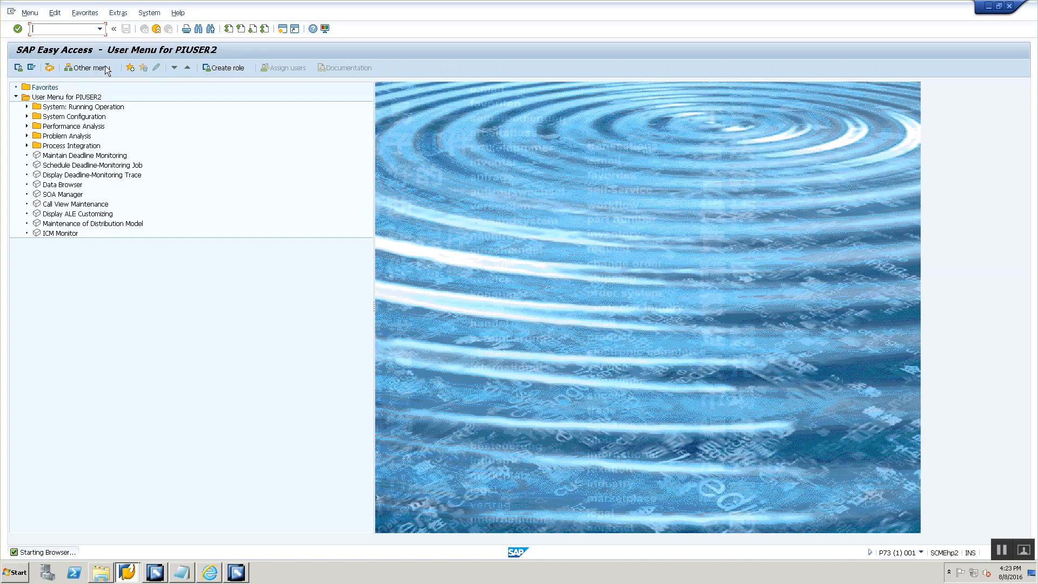
pyautogui.write('/nal11')
pyautogui.press('Return')
pyautogui.click(189, 451)
pyautogui.doubleClick(189, 452)
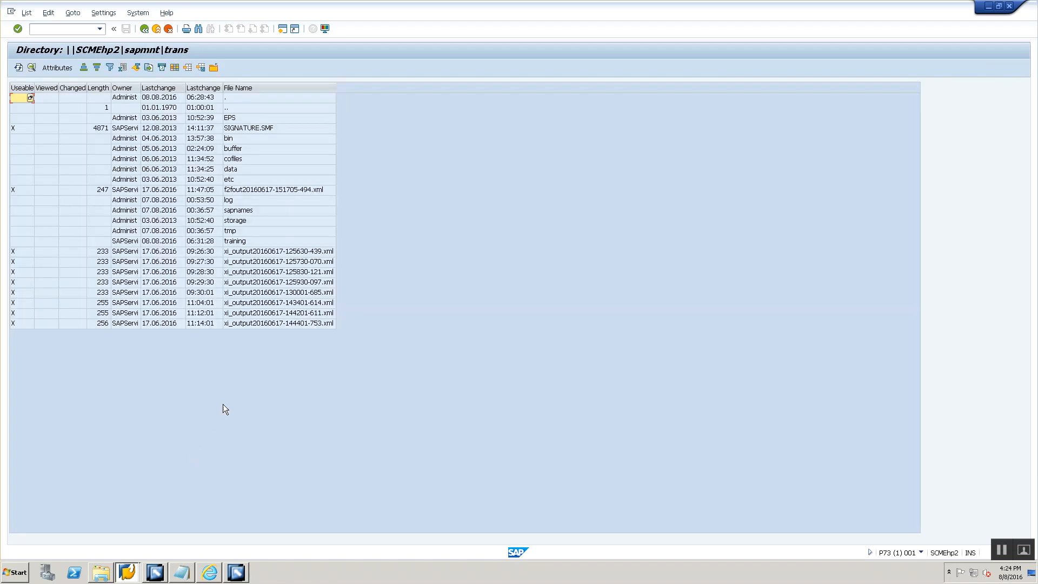
pyautogui.doubleClick(240, 242)
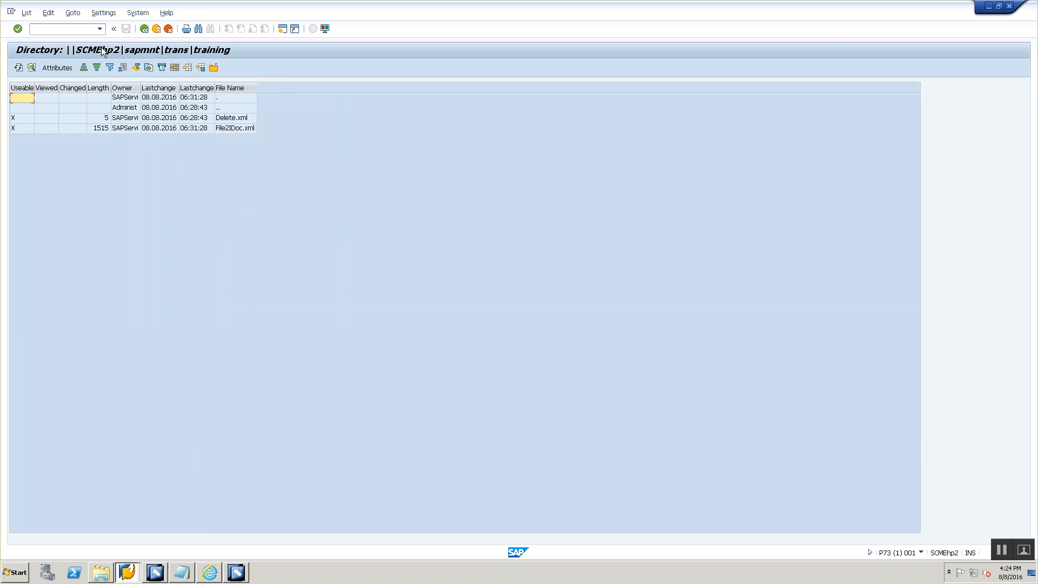
# - Copy the path \\SCMEhp2\sapmnt\trans\training\ from Path.txt in the Training folder and enter it as the channel's source directory in Integration Builder
pyautogui.hotkey('alt', 'Tab')
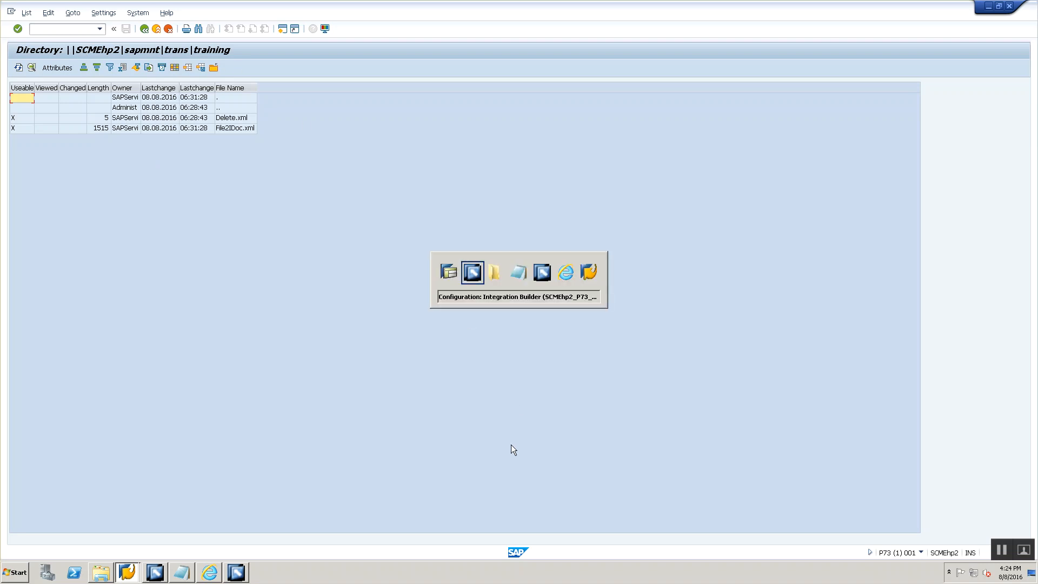
pyautogui.click(265, 234)
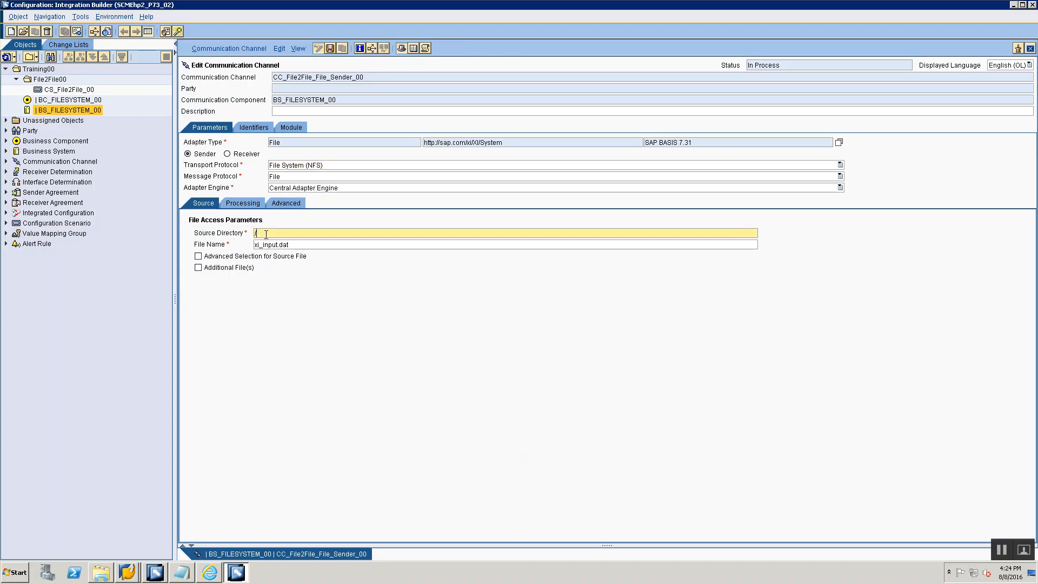
pyautogui.hotkey('alt', 'Tab')
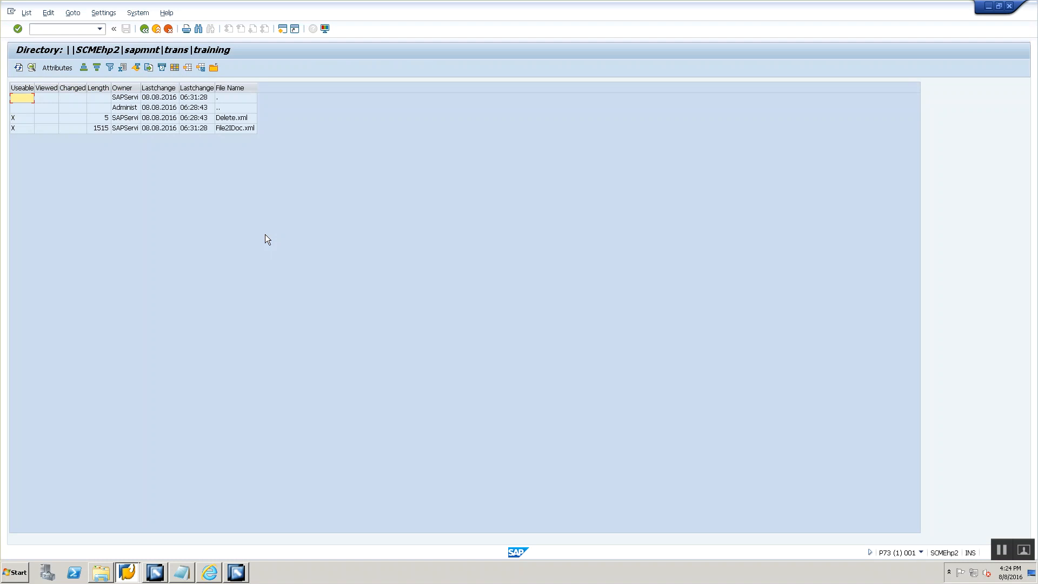
pyautogui.hotkey('alt', 'Tab')
pyautogui.click(102, 572)
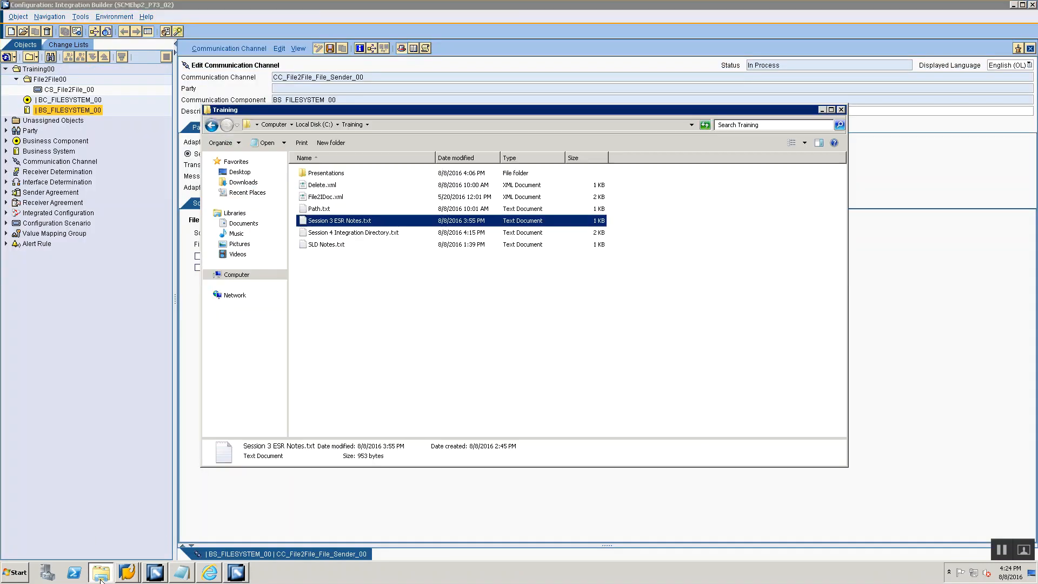
pyautogui.doubleClick(315, 207)
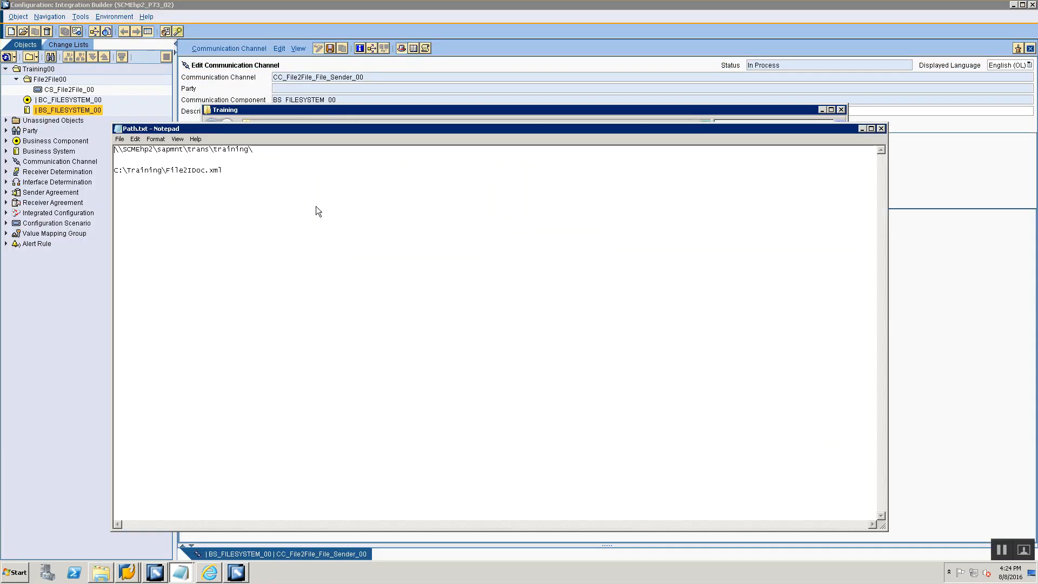
pyautogui.doubleClick(264, 150)
pyautogui.hotkey('ctrl', 'c')
pyautogui.hotkey('alt', 'Tab')
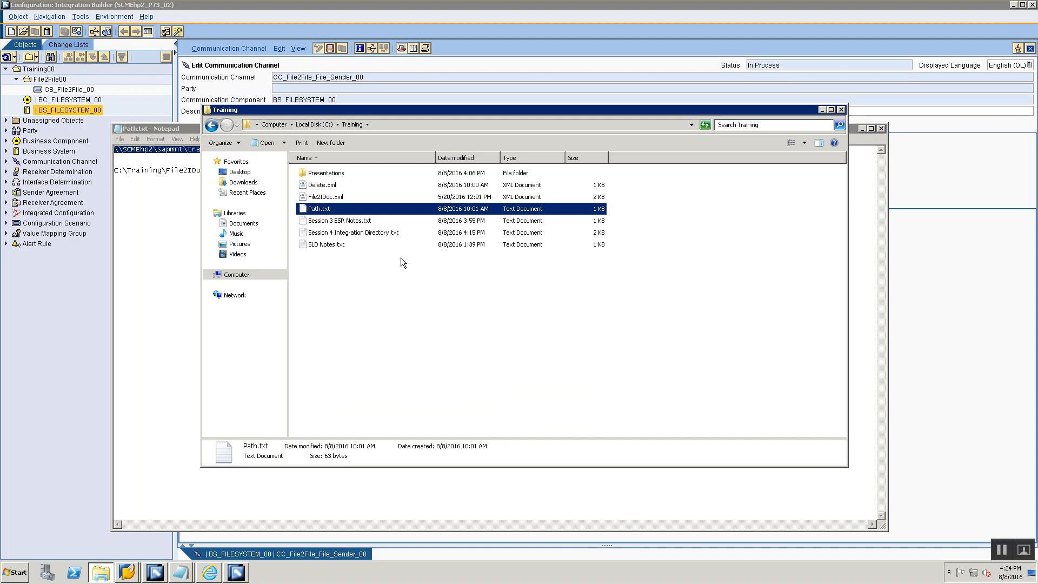
pyautogui.hotkey('alt', 'Tab')
pyautogui.moveTo(377, 233); pyautogui.dragTo(2, 184)
pyautogui.hotkey('ctrl', 'v')
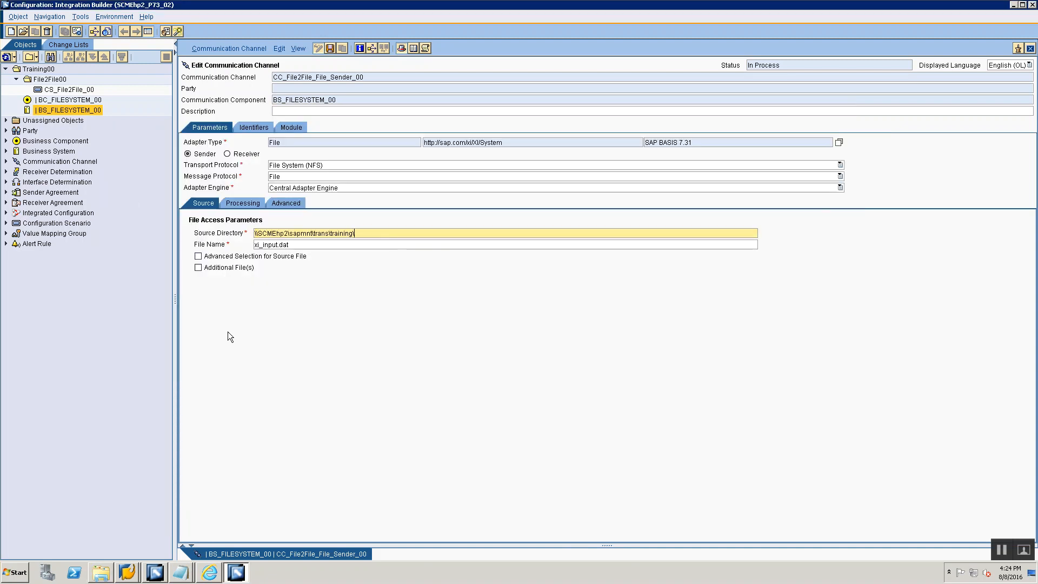
# - Compare the source path with the training directory in SAP GUI and set the channel's file name to File2File.xml
pyautogui.hotkey('alt', 'Tab')
pyautogui.hotkey('alt', 'Tab')
pyautogui.hotkey('alt', 'Tab')
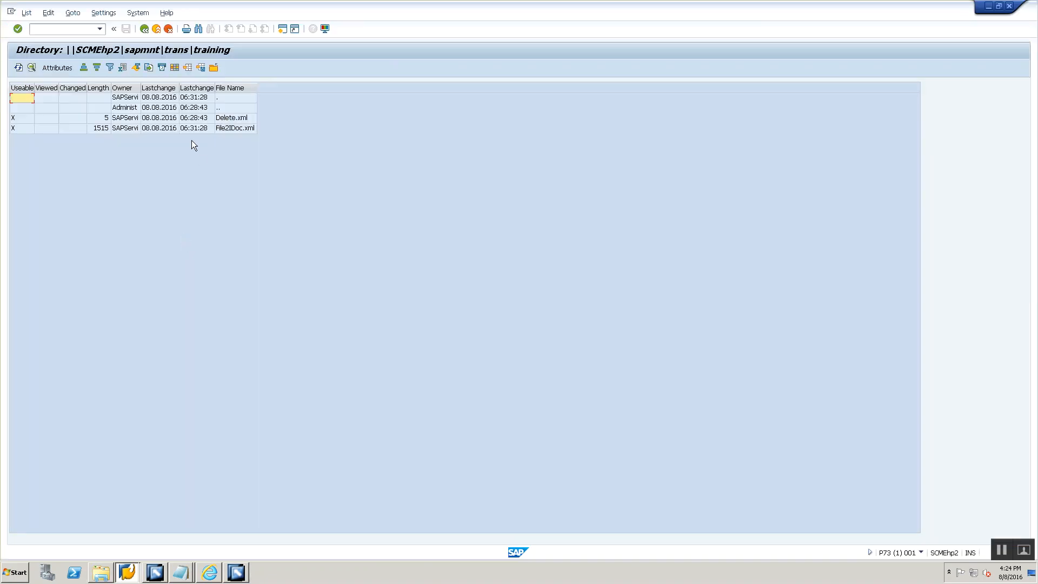
pyautogui.hotkey('alt', 'Tab')
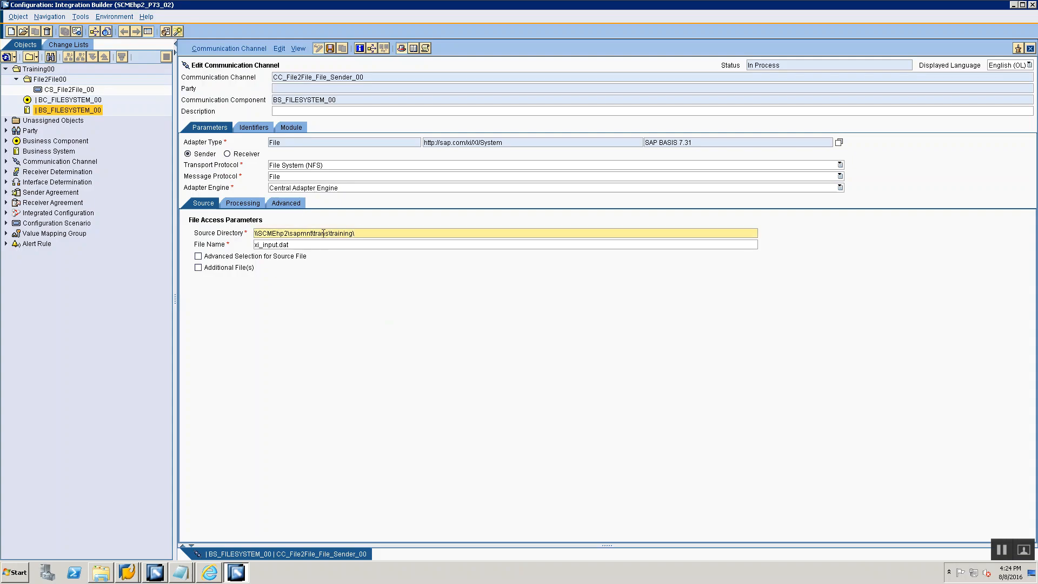
pyautogui.hotkey('alt', 'Tab')
pyautogui.hotkey('alt', 'Tab')
pyautogui.press('Tab')
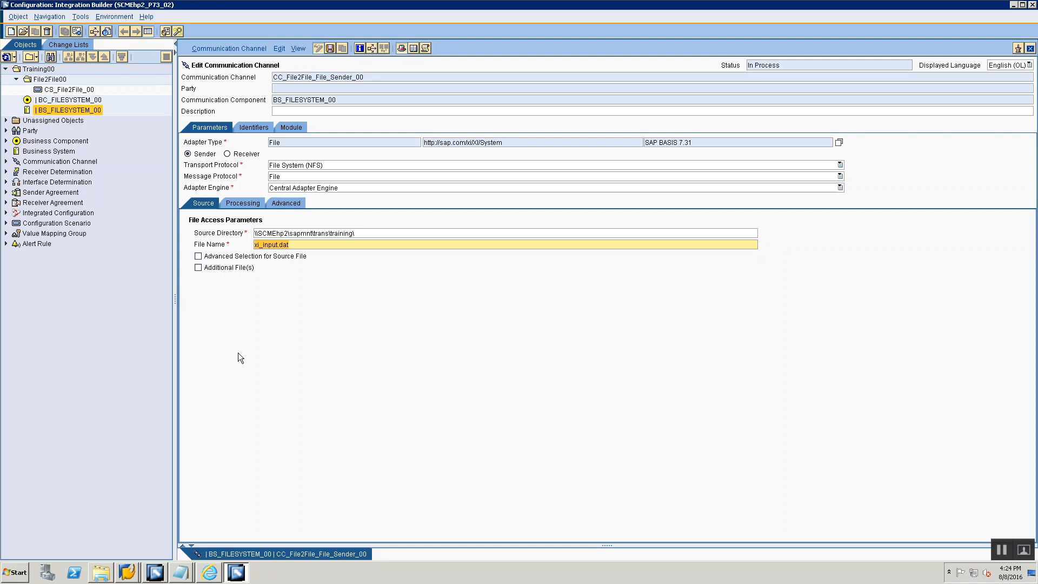
pyautogui.write('File2File.xml')
# - In the channel's processing parameters, keep the quality of service at Exactly Once and set the processing mode to Delete
pyautogui.click(258, 204)
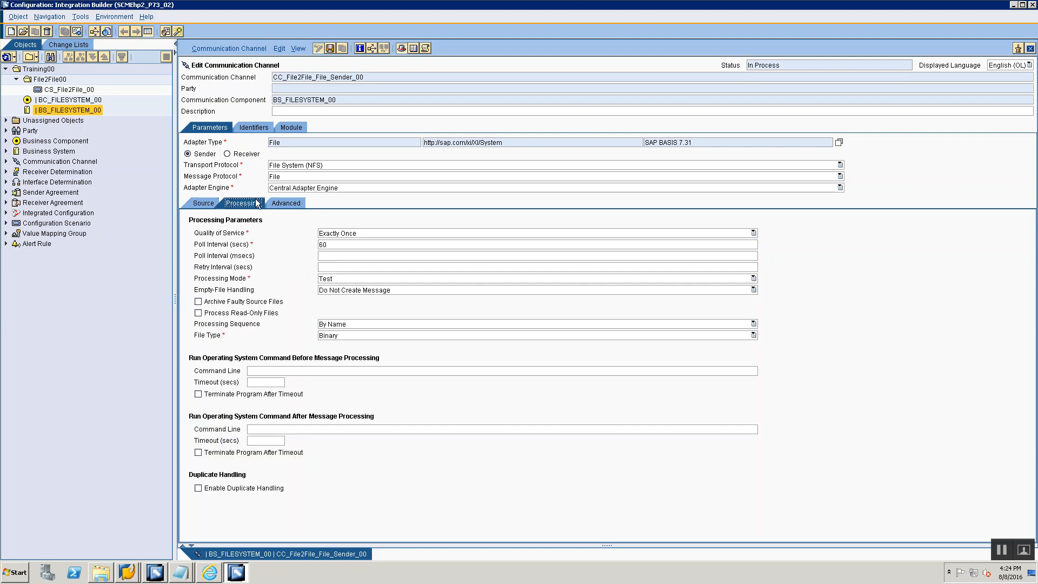
pyautogui.click(323, 236)
pyautogui.click(323, 237)
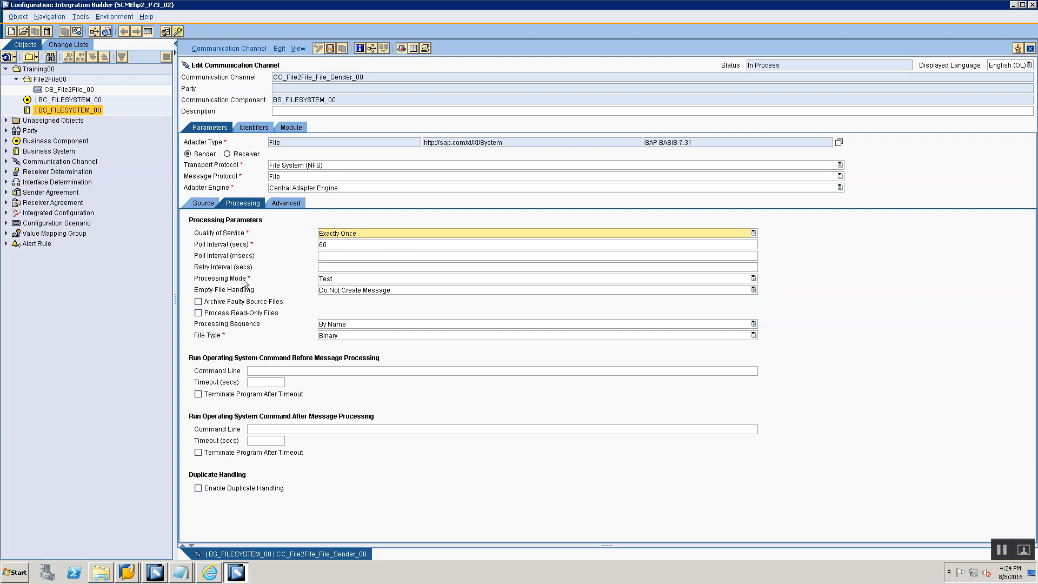
pyautogui.click(354, 278)
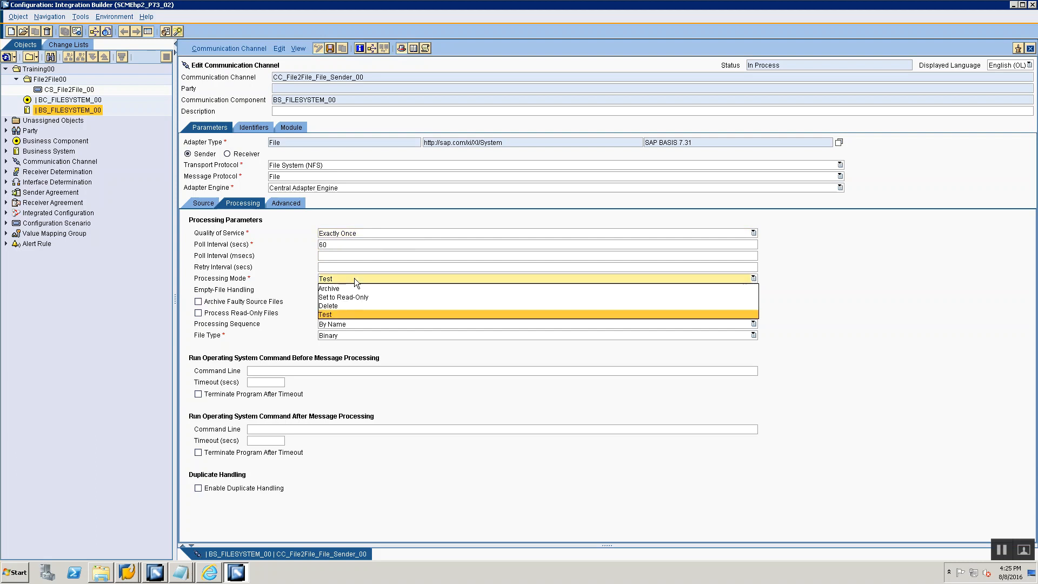
pyautogui.click(339, 306)
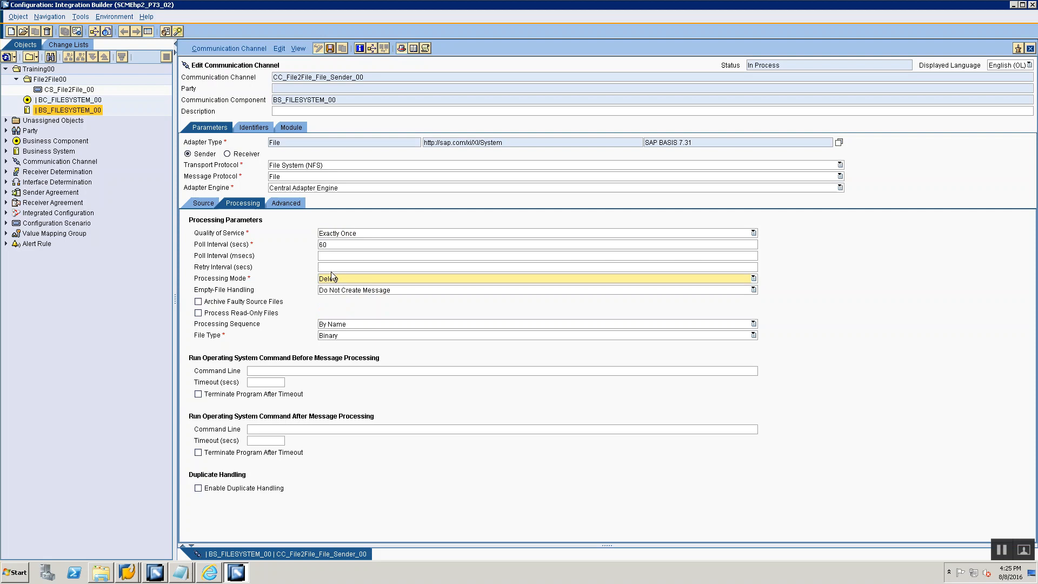
pyautogui.click(338, 279)
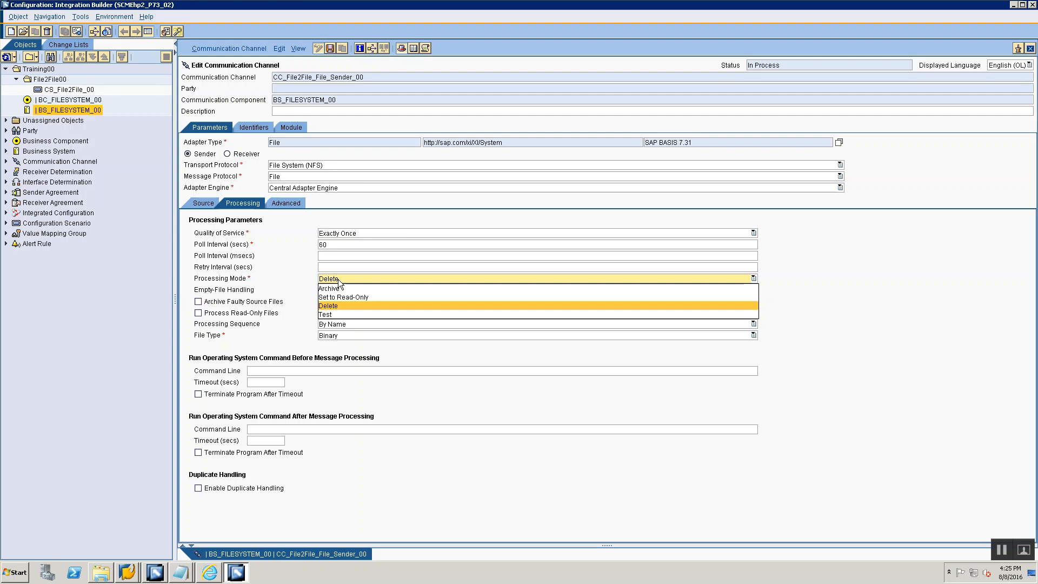
pyautogui.click(336, 313)
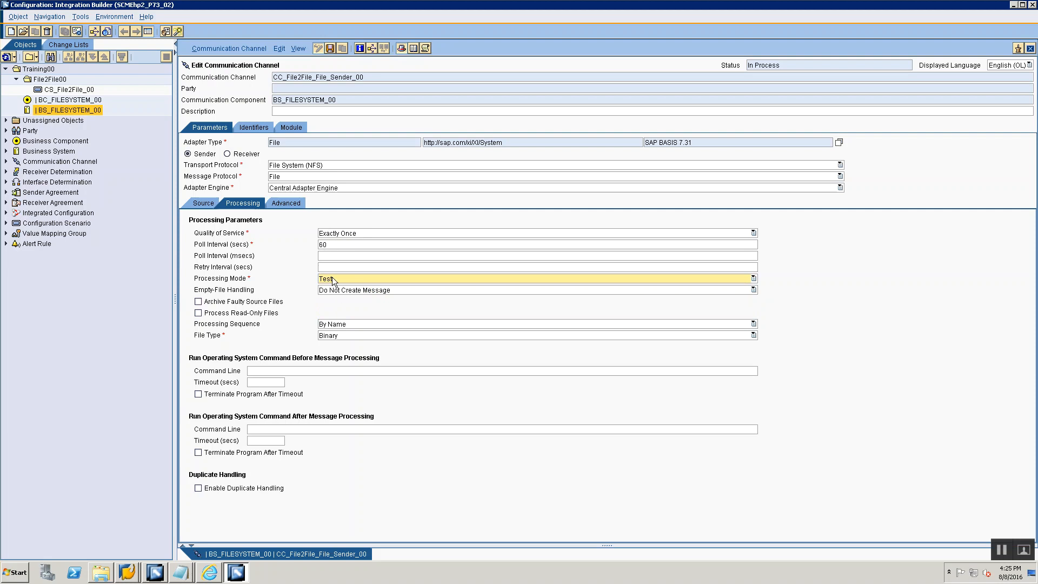
pyautogui.click(332, 279)
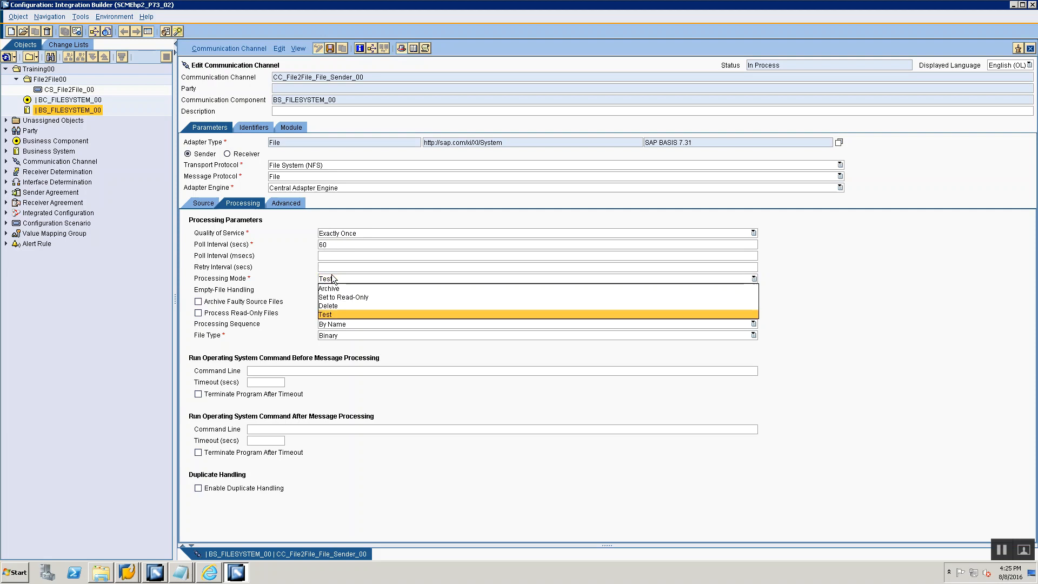
pyautogui.click(324, 307)
# - Try the Archive processing mode with its archive directory and time stamp options, and return the mode to Delete
pyautogui.click(331, 279)
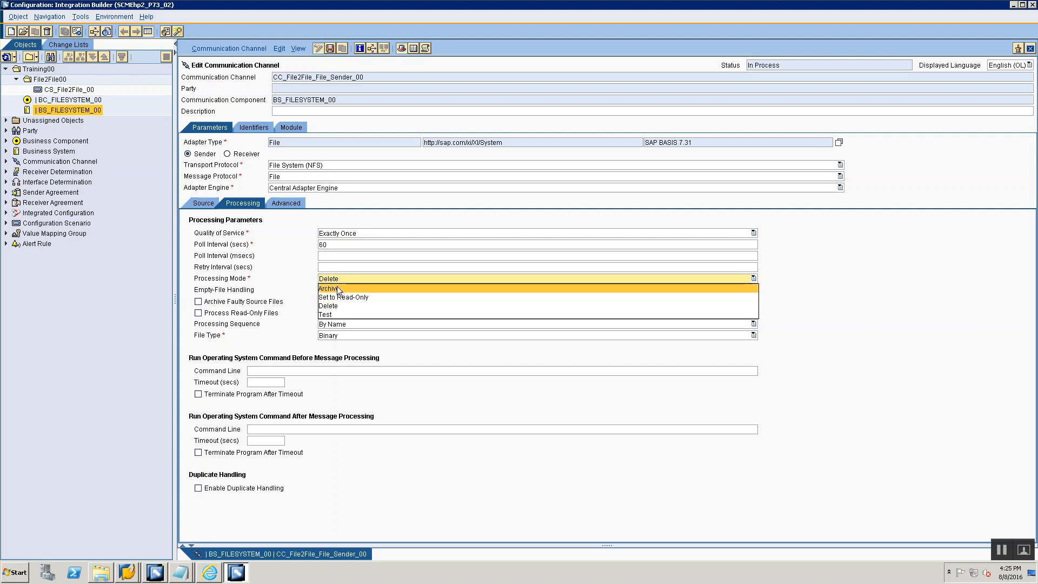
pyautogui.click(337, 288)
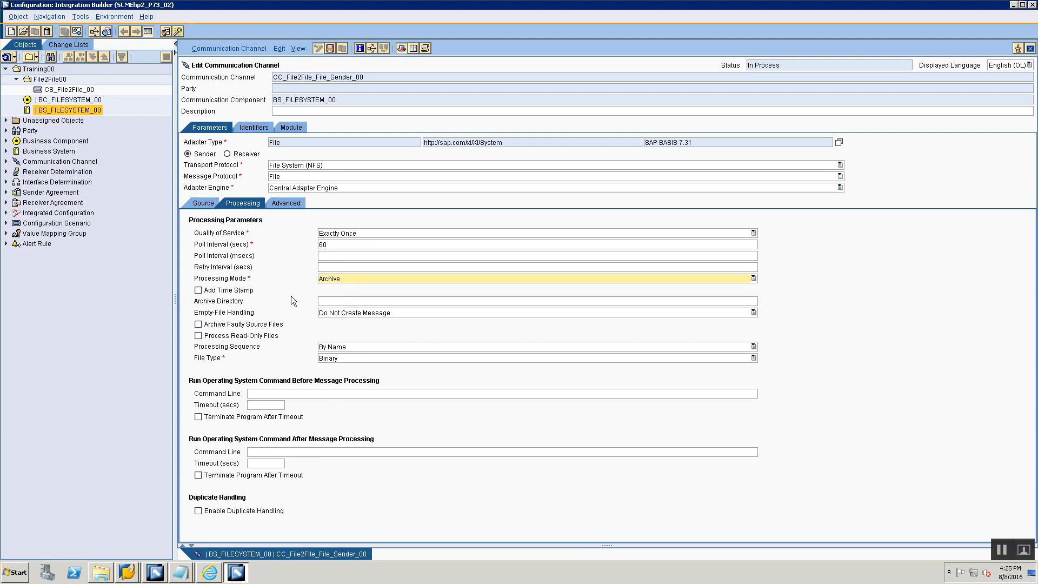
pyautogui.click(337, 302)
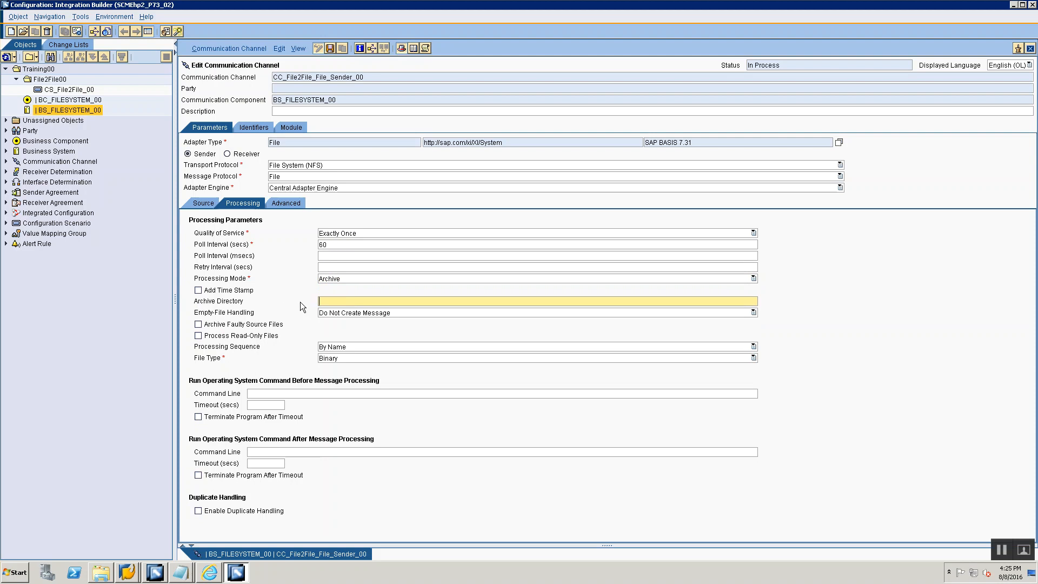
pyautogui.click(199, 290)
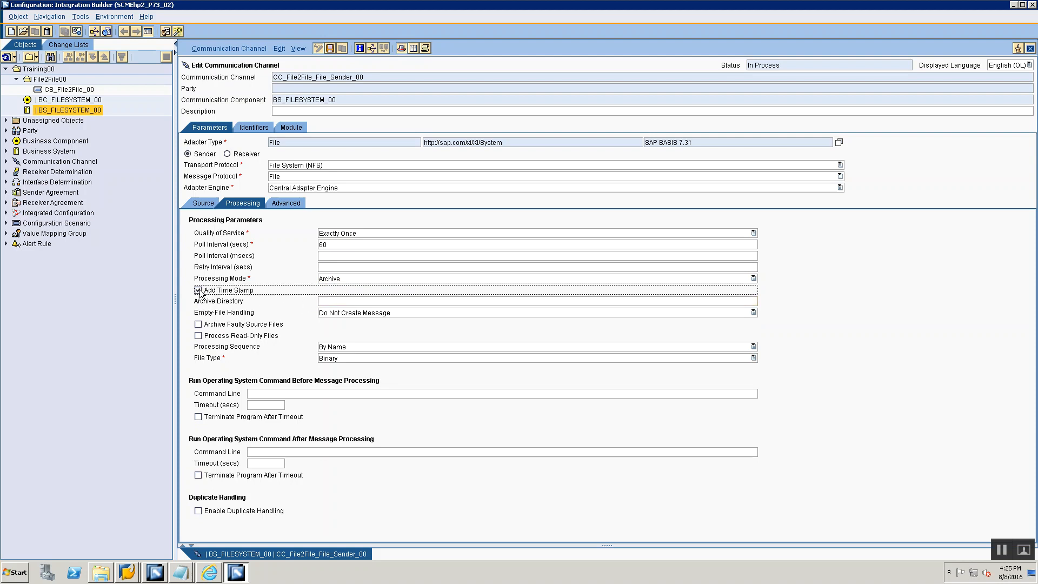
pyautogui.click(199, 291)
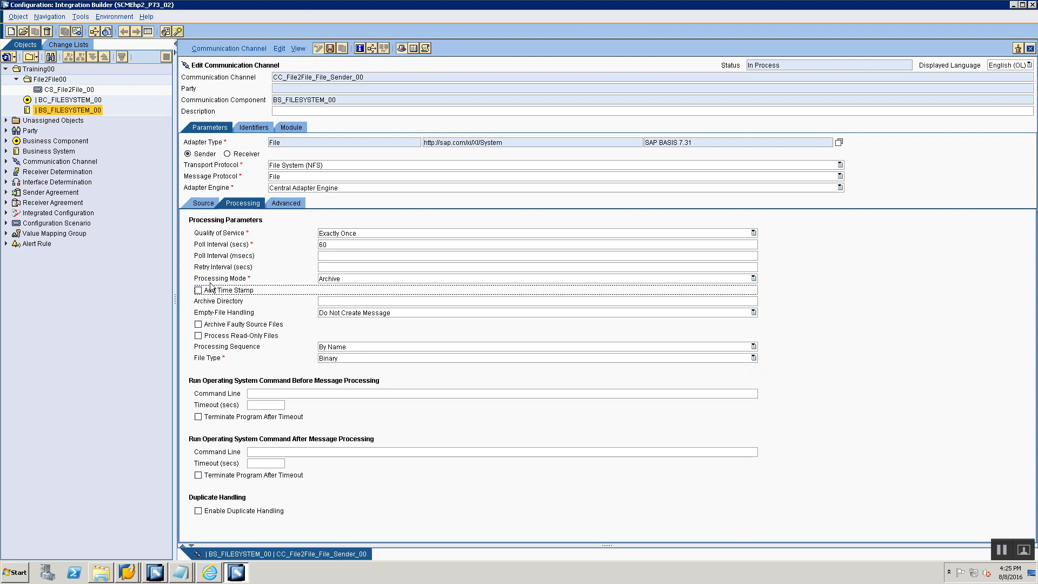
pyautogui.click(331, 279)
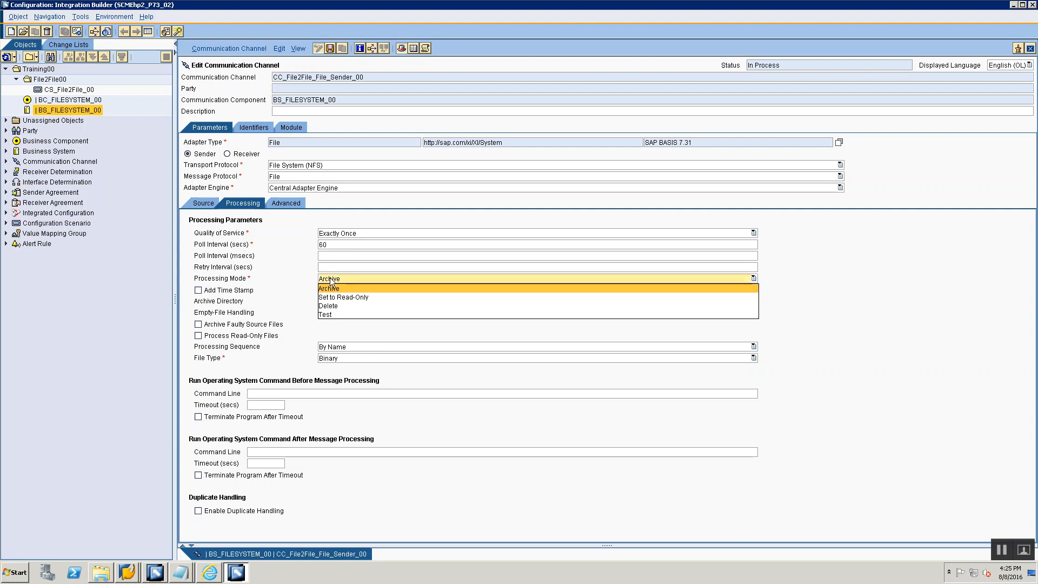
pyautogui.click(292, 290)
pyautogui.click(301, 290)
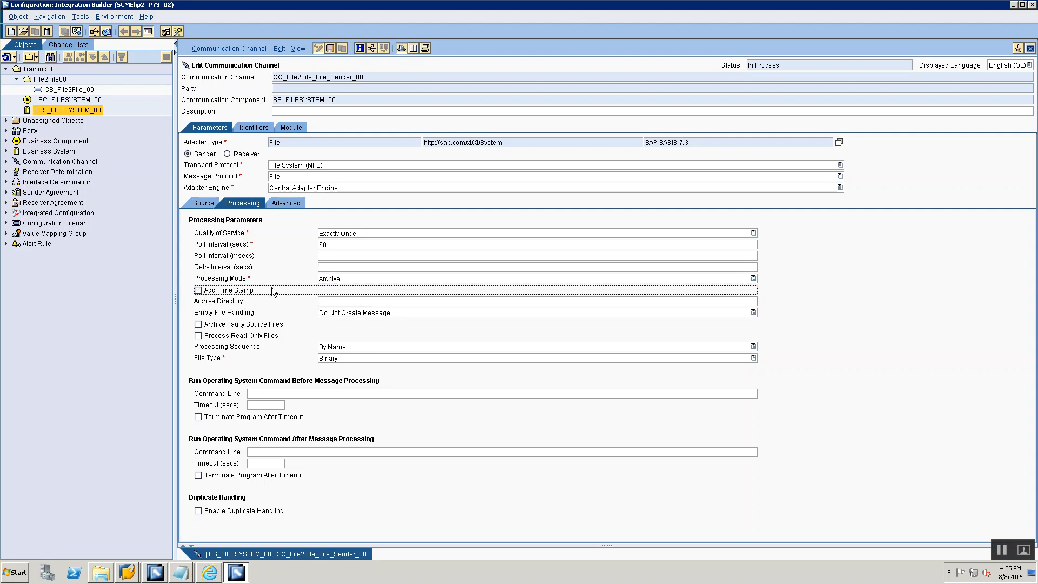
pyautogui.click(331, 279)
pyautogui.click(336, 306)
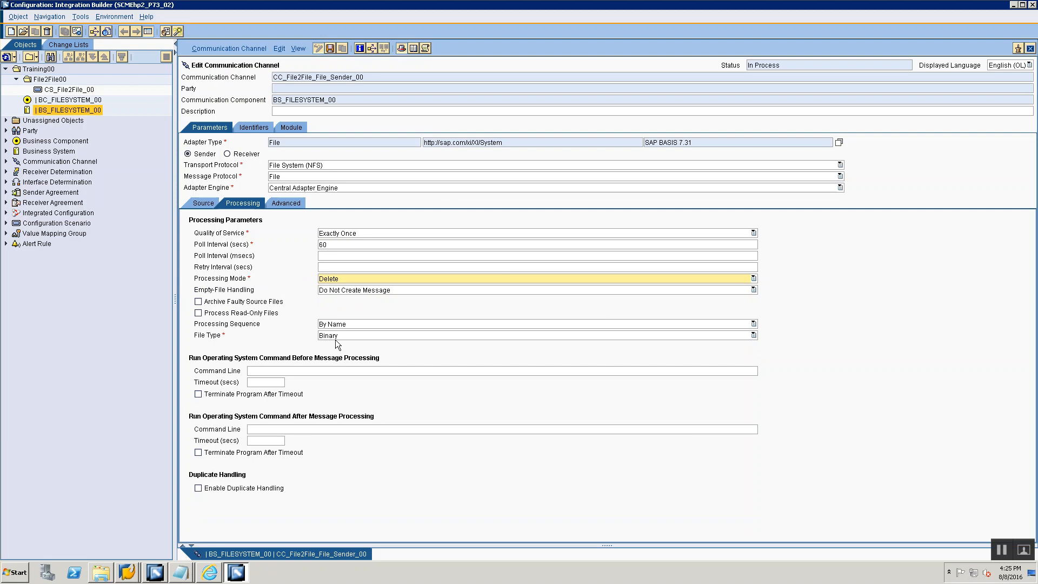
# - Check the sender channel's processing sequence and file type options, keeping By Name and Binary
pyautogui.click(329, 324)
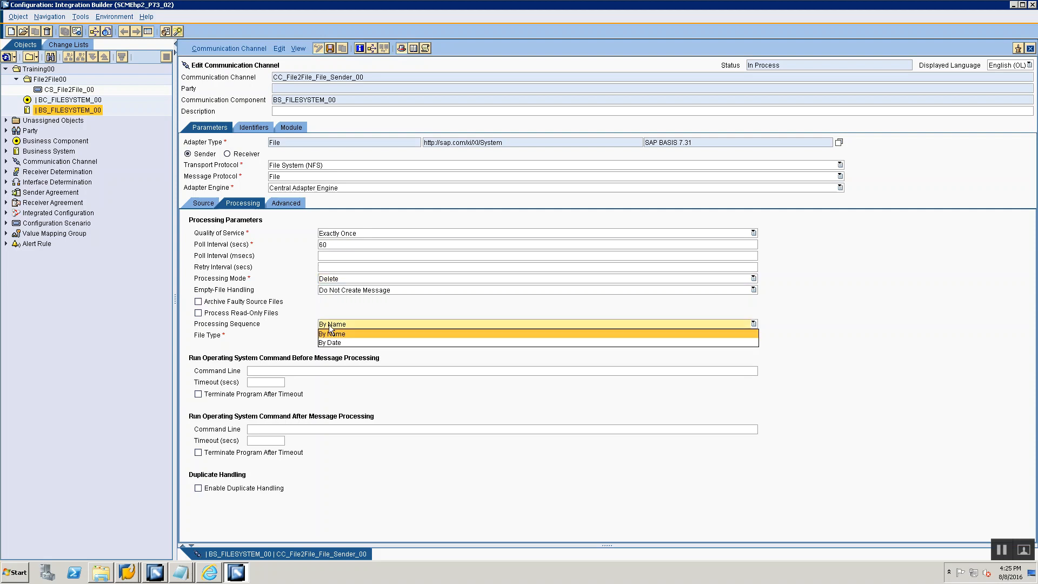
pyautogui.click(326, 314)
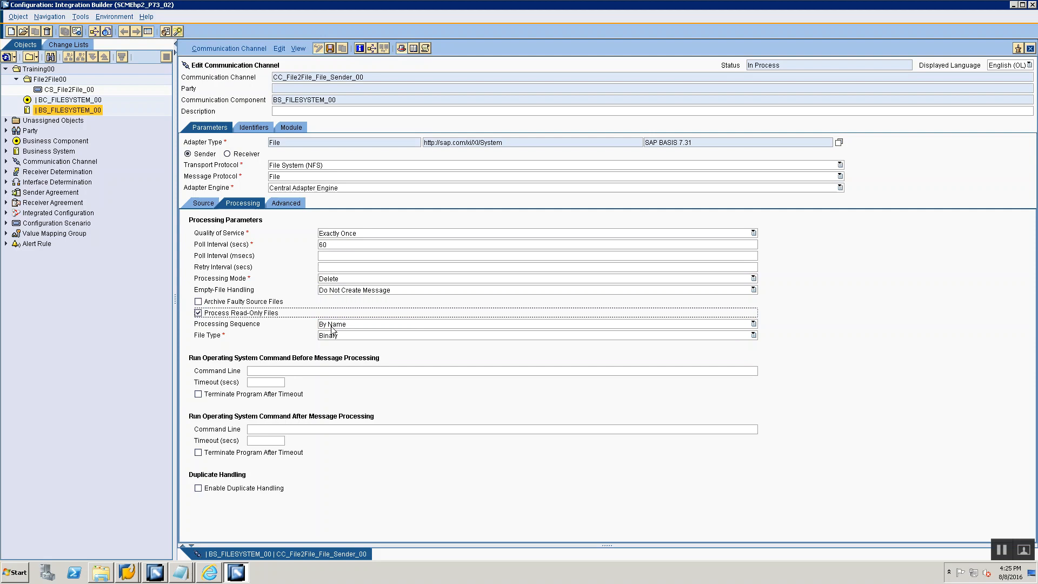
pyautogui.click(320, 325)
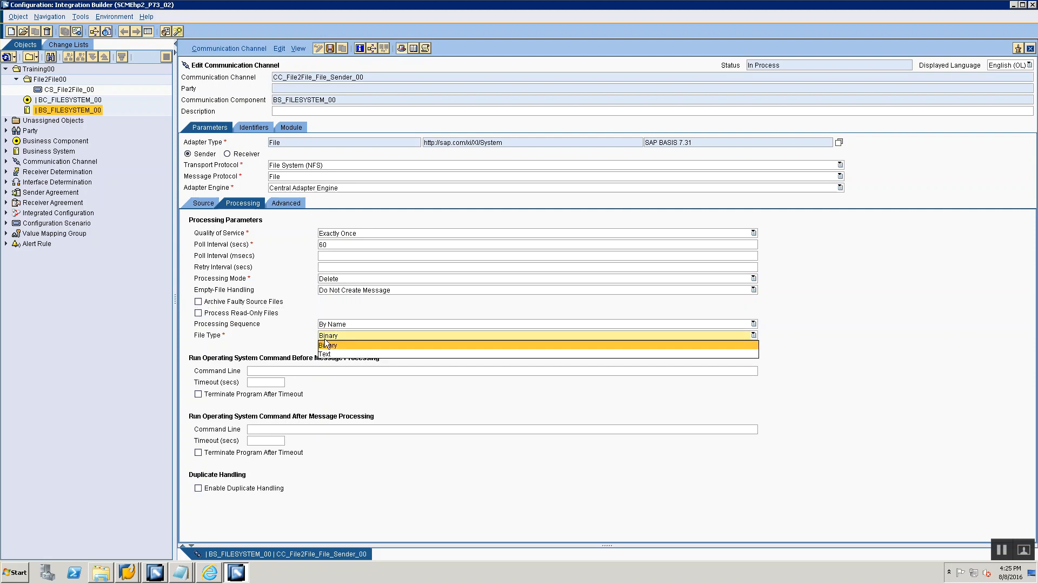
pyautogui.click(315, 312)
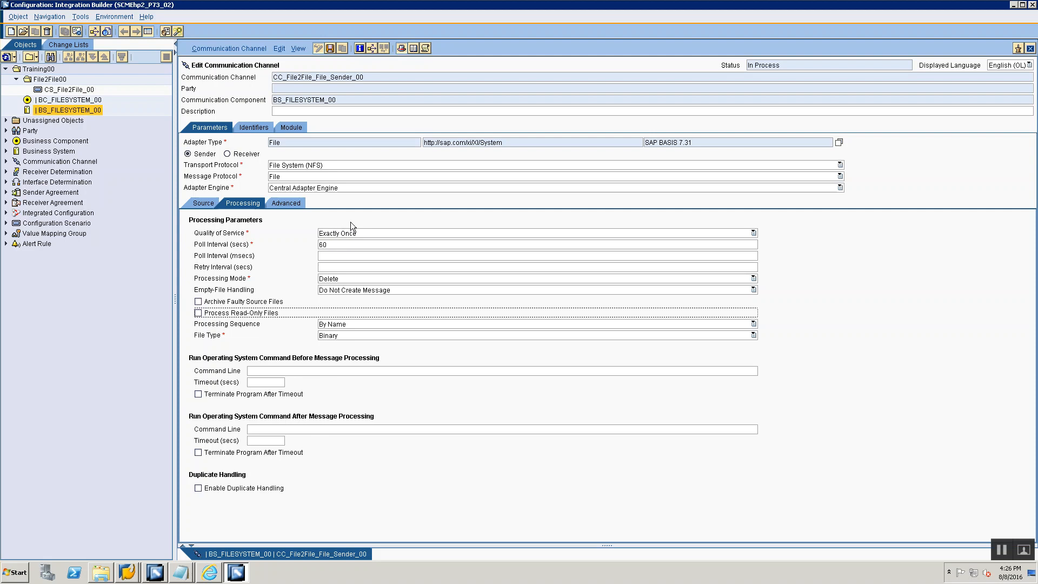
# - Review the sender channel's name, communication component, source directory and file name in its source parameters
pyautogui.click(204, 201)
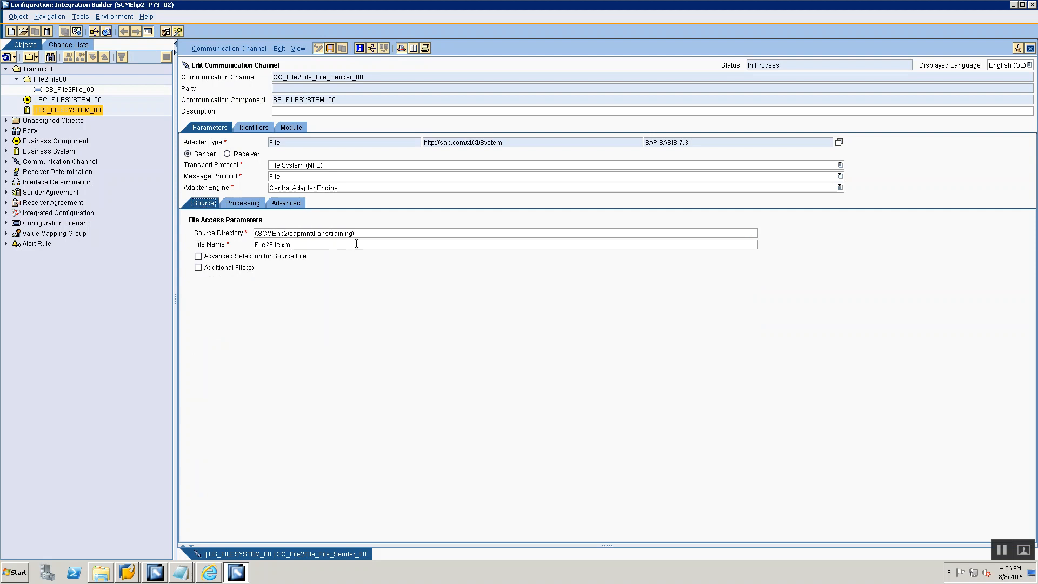
pyautogui.doubleClick(348, 77)
pyautogui.doubleClick(349, 100)
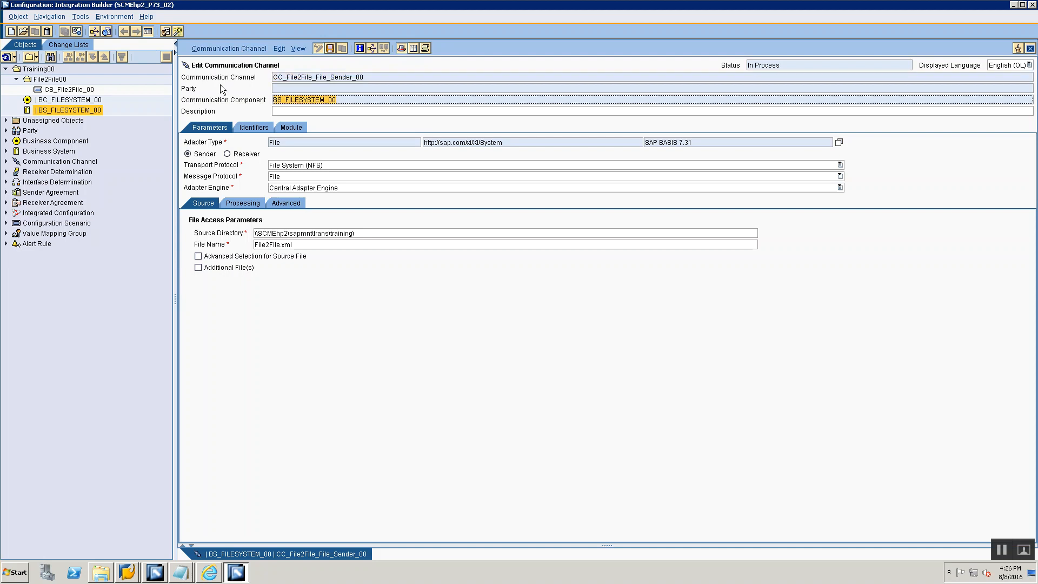
pyautogui.doubleClick(353, 233)
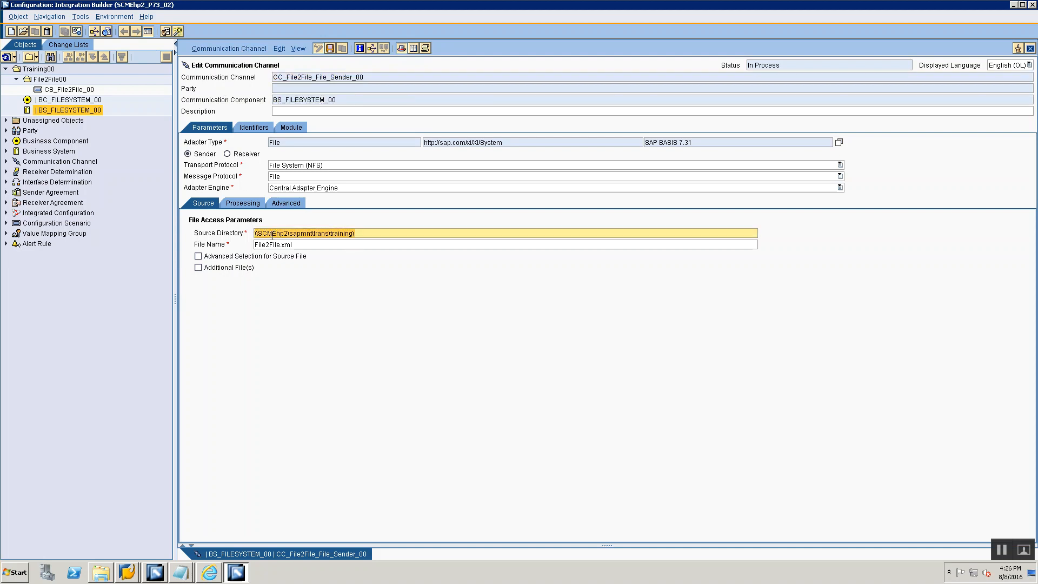
pyautogui.moveTo(272, 236); pyautogui.dragTo(359, 237)
pyautogui.click(337, 245)
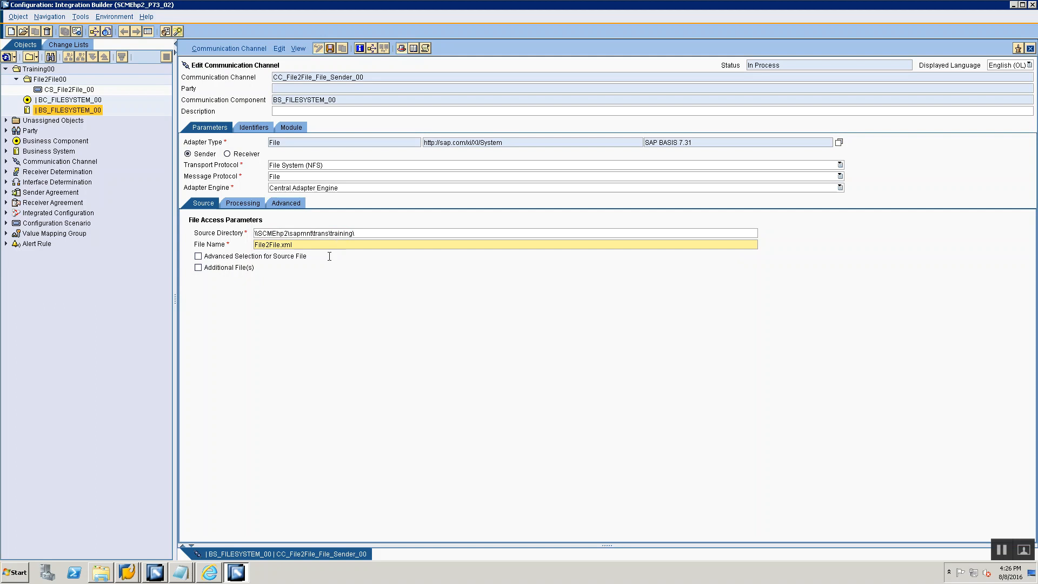
# - Keep the sender channel's processing mode at Delete and save the channel
pyautogui.click(248, 202)
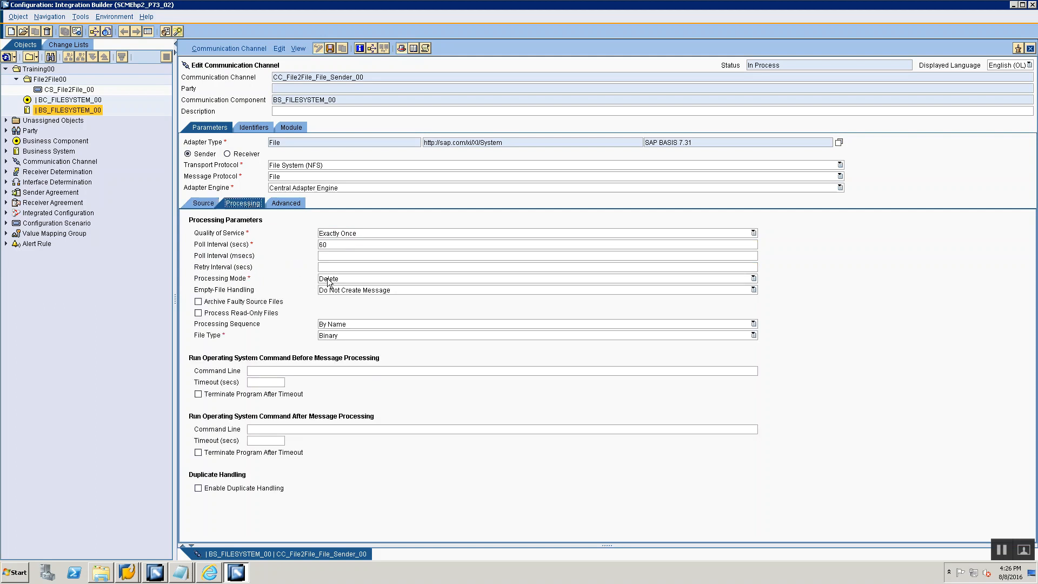
pyautogui.click(328, 281)
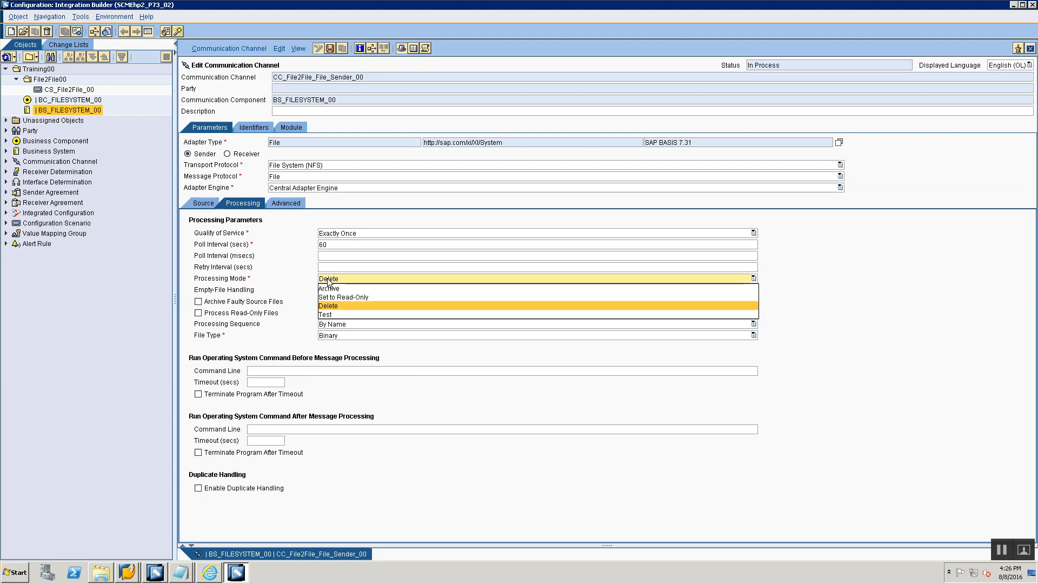
pyautogui.click(328, 281)
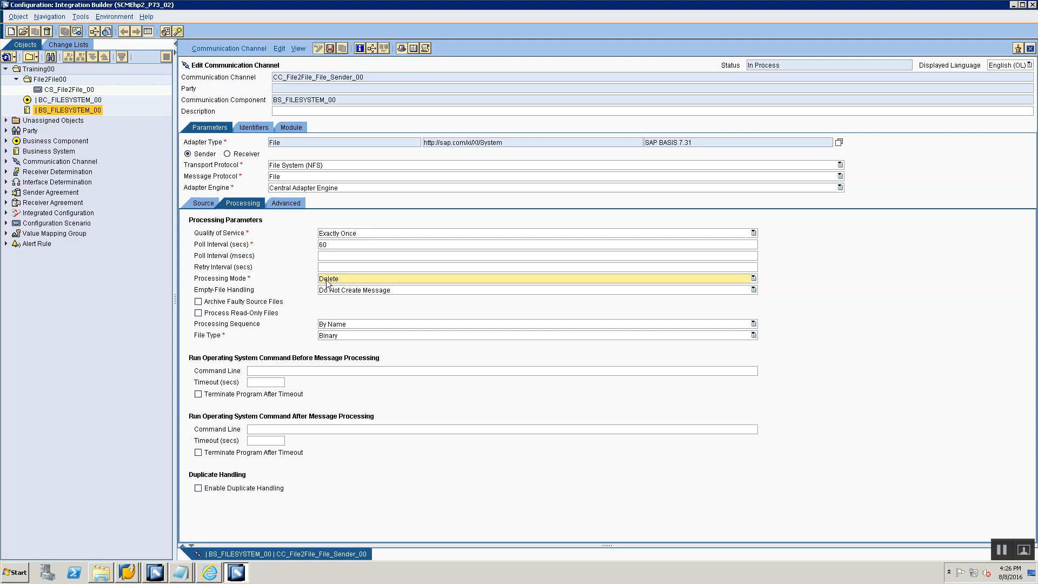
pyautogui.click(330, 49)
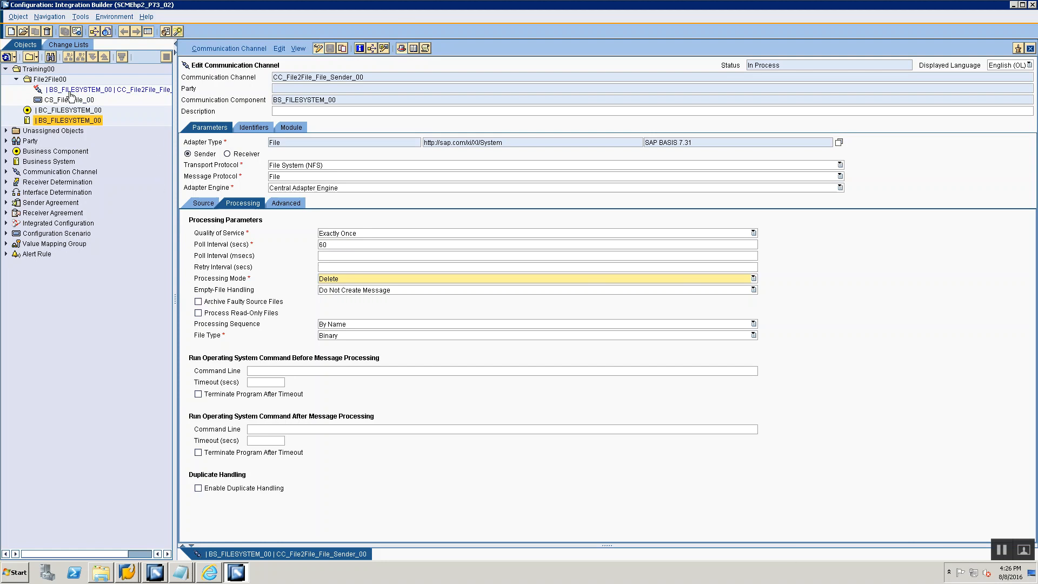
# - Switch to the Session 4 Integration Directory notes and add "Create Sender Channel with Adapter Type - FILE" and "Select Protocol as NFS" under item 3
pyautogui.hotkey('alt', 'Tab')
pyautogui.hotkey('alt', 'Tab')
pyautogui.press('Tab')
pyautogui.press('Tab')
pyautogui.press('Tab')
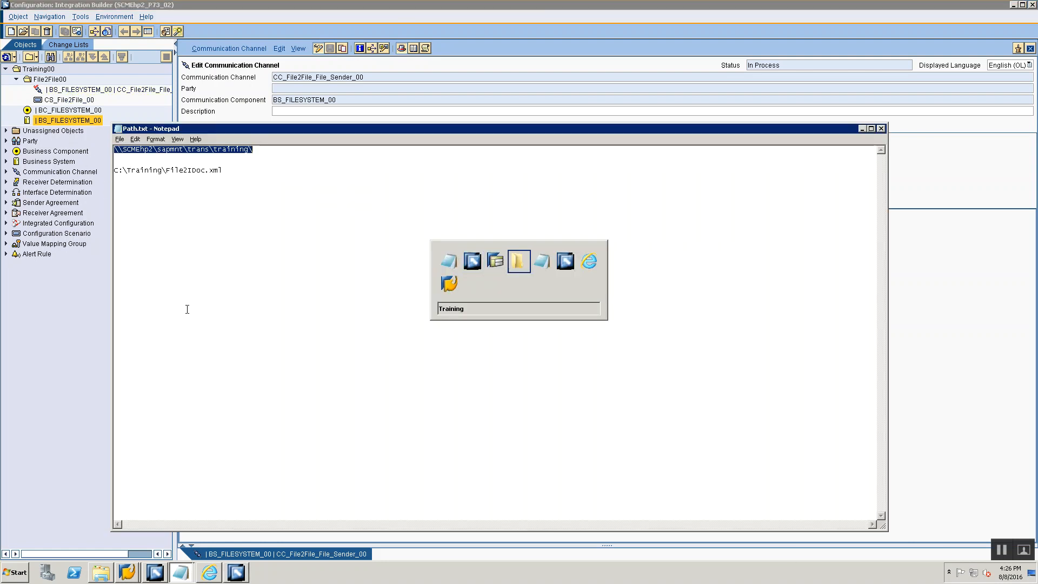
pyautogui.hotkey('alt', 'Tab')
pyautogui.press('Tab')
pyautogui.press('Tab')
pyautogui.press('Tab')
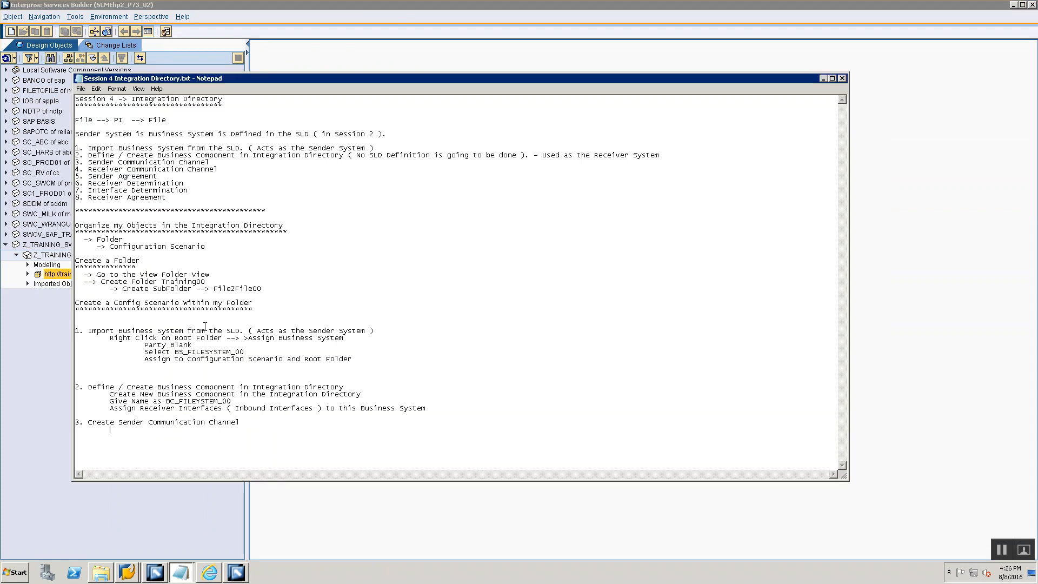
pyautogui.write('Create Sender Channel with Adapter ')
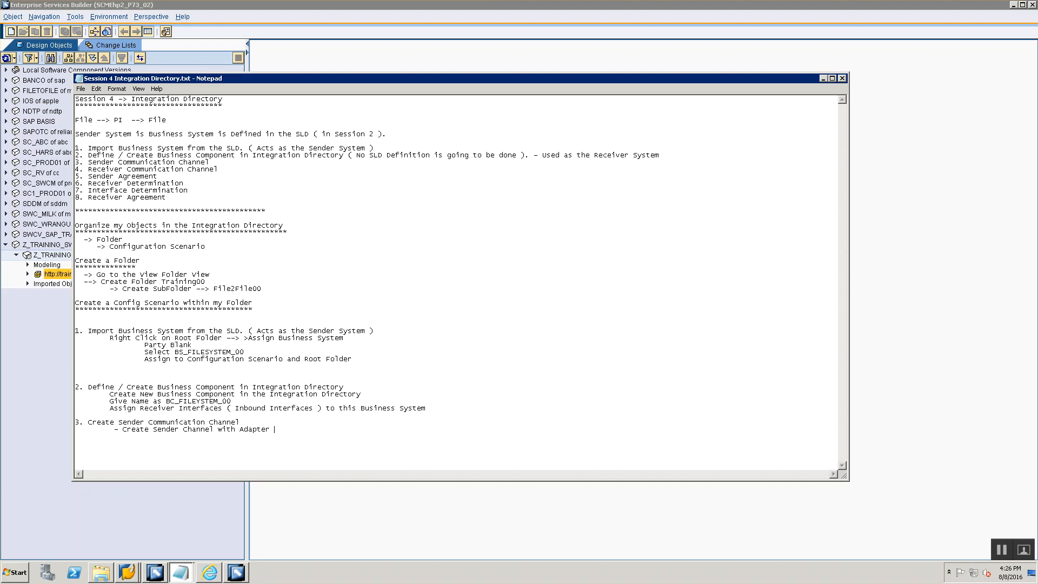
pyautogui.write('Type - FILE - ')
pyautogui.write('Select P')
pyautogui.write('rotocol as NFS')
# - Add the lines "Provide the Directory" and "Provide the FileName" to the sender channel notes
pyautogui.write('Provide the Dire')
pyautogui.write('ctory')
pyautogui.press('Return')
pyautogui.press('Tab')
pyautogui.write('- Provide the FileName')
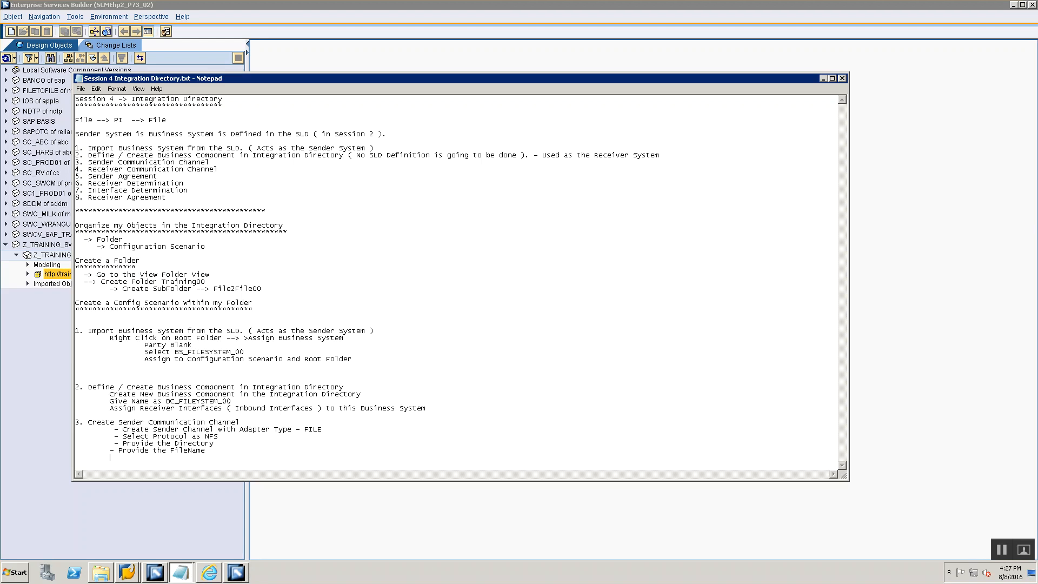
# - Switch to Integration Builder and review the file name in the sender channel's source parameters
pyautogui.hotkey('alt', 'Tab')
pyautogui.hotkey('alt', 'Tab')
pyautogui.press('Tab')
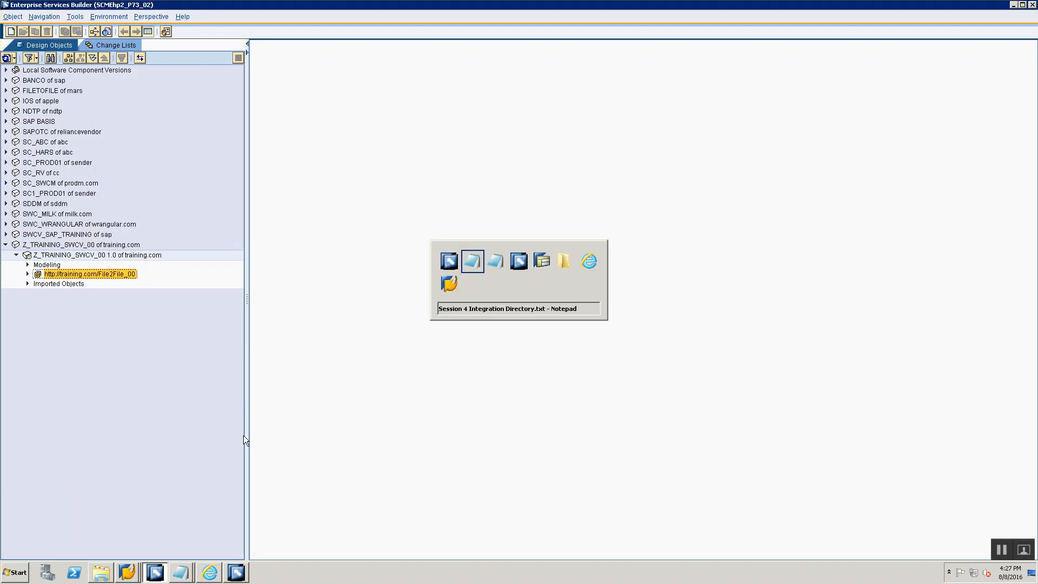
pyautogui.click(204, 204)
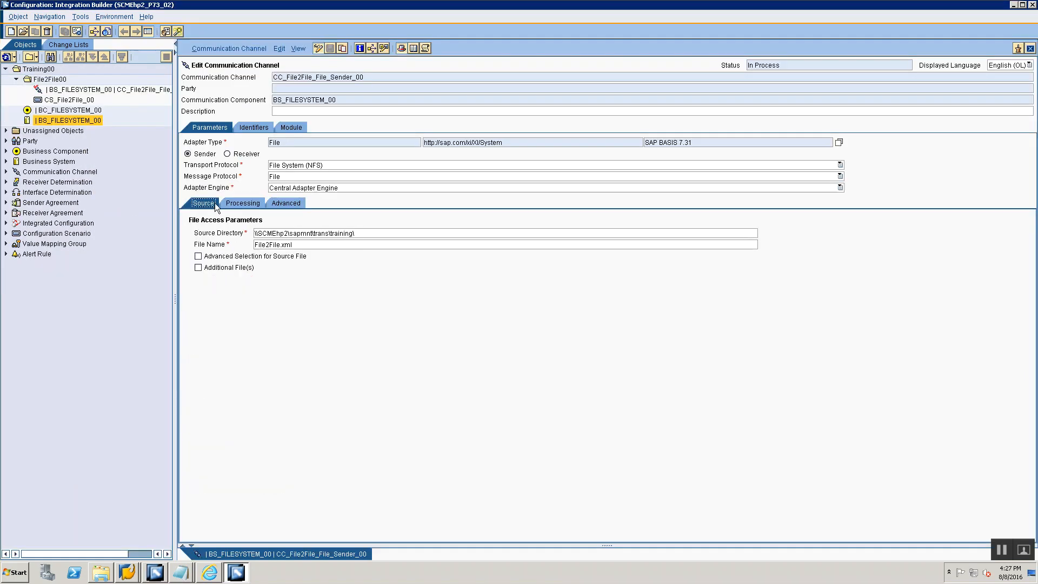
pyautogui.click(278, 244)
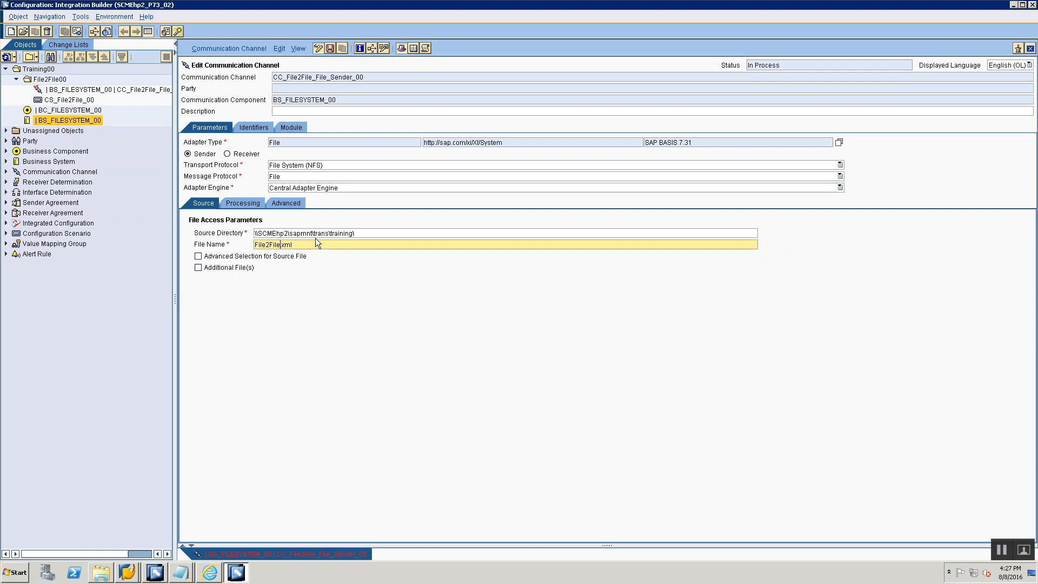
# - Switch to the Session 4 notes and add the line "Make sure Delete Mode is set" under item 3
pyautogui.hotkey('alt', 'Tab')
pyautogui.hotkey('alt', 'Tab')
pyautogui.hotkey('alt', 'Tab')
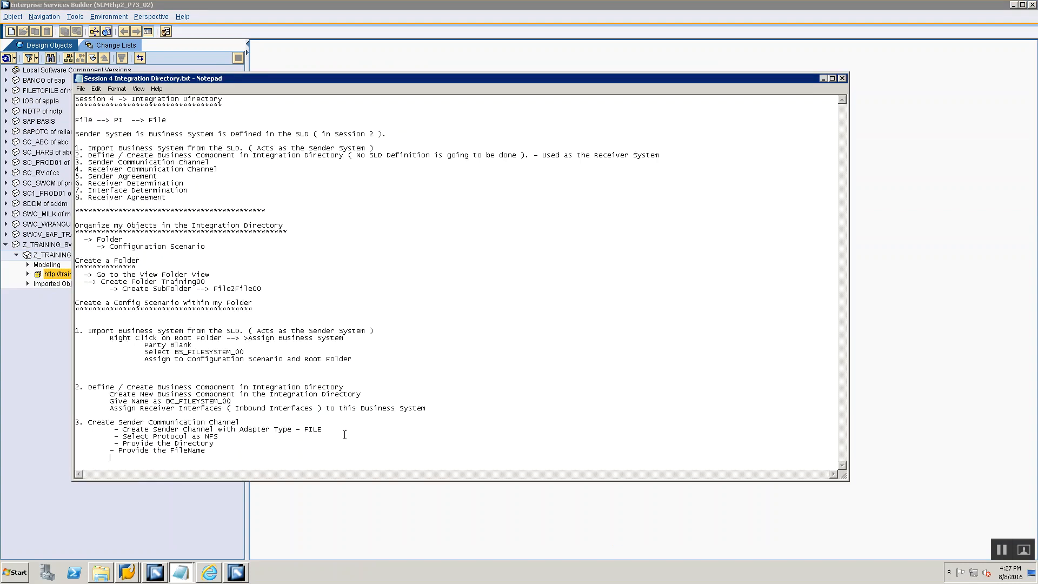
pyautogui.write('Make sure W')
pyautogui.press('BackSpace')
pyautogui.write('Delete Mode is set - Make s')
pyautogui.press('BackSpace')
pyautogui.press('BackSpace')
pyautogui.press('BackSpace')
pyautogui.press('BackSpace')
pyautogui.press('BackSpace')
pyautogui.press('BackSpace')
pyautogui.press('BackSpace')
# - Append "( Wild cards are supported )" to the FileName line of the sender channel notes
pyautogui.write('( Wild char')
pyautogui.press('BackSpace')
pyautogui.press('BackSpace')
pyautogui.press('BackSpace')
pyautogui.write('ards are supported )')
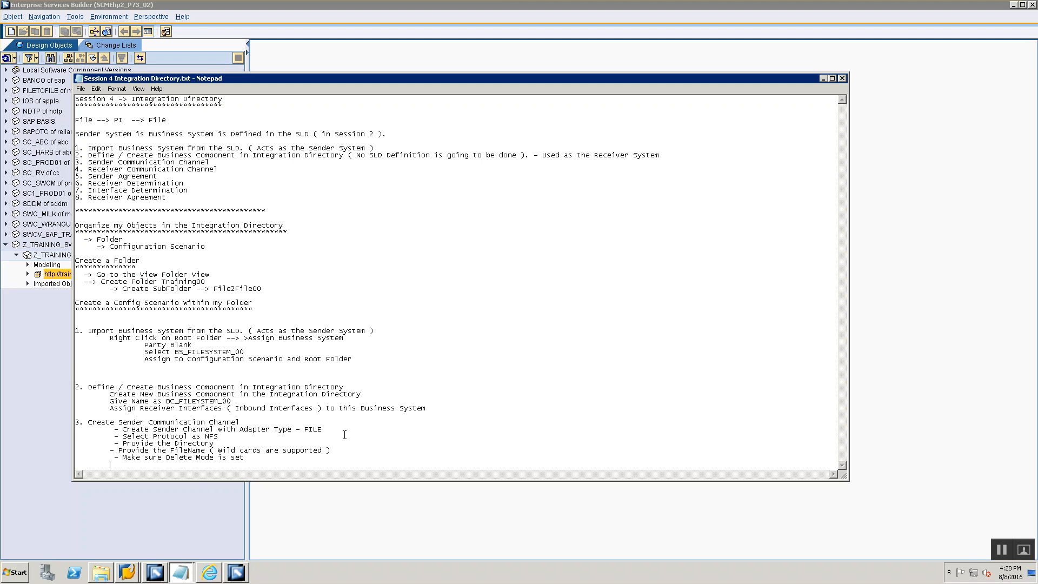
pyautogui.hotkey('alt', 'Tab')
pyautogui.press('Tab')
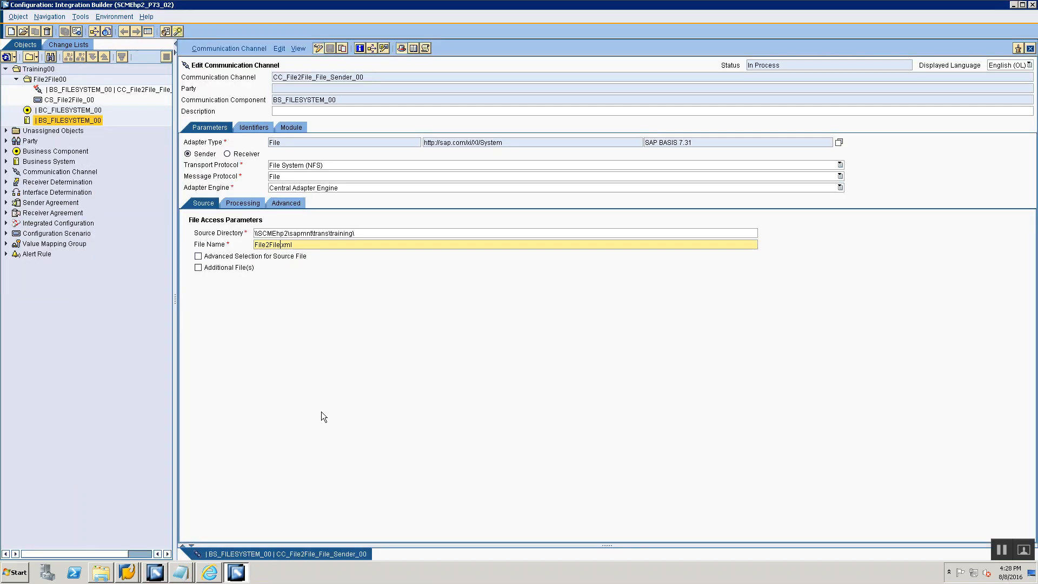
pyautogui.hotkey('alt', 'Tab')
pyautogui.press('Tab')
pyautogui.hotkey('alt', 'Tab')
pyautogui.press('Tab')
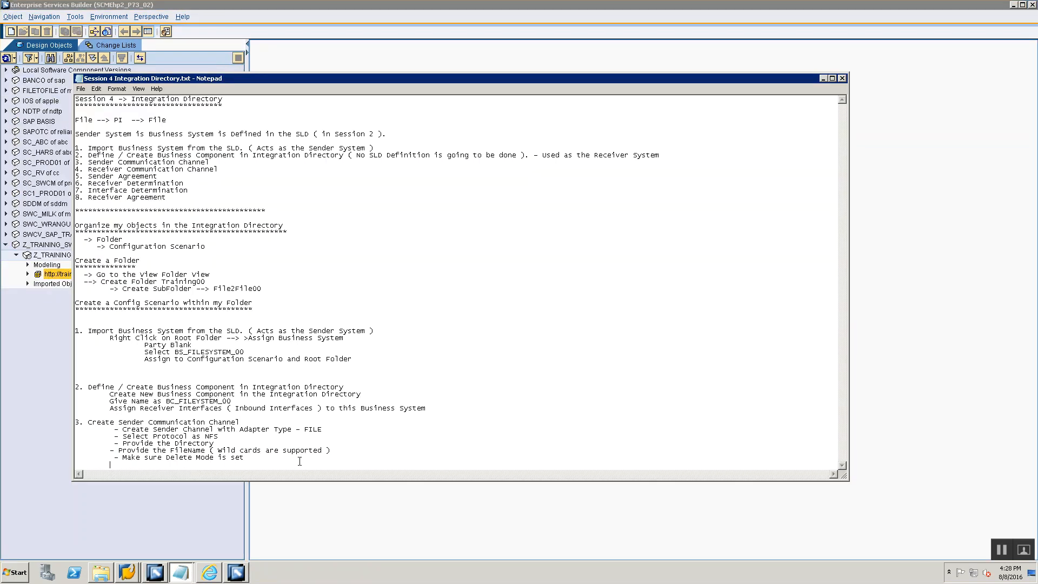
# - Add the heading "4.Receiver Communication Channel" below the sender channel notes, reusing the title from the list at the start of the notes
pyautogui.write('4.')
pyautogui.moveTo(88, 169)
pyautogui.mouseDown()
pyautogui.moveTo(259, 178)
pyautogui.moveTo(245, 165)
pyautogui.moveTo(90, 169)
pyautogui.mouseUp()
pyautogui.hotkey('ctrl', 'c')
pyautogui.click(96, 461)
pyautogui.hotkey('ctrl', 'v')
pyautogui.press('Return')
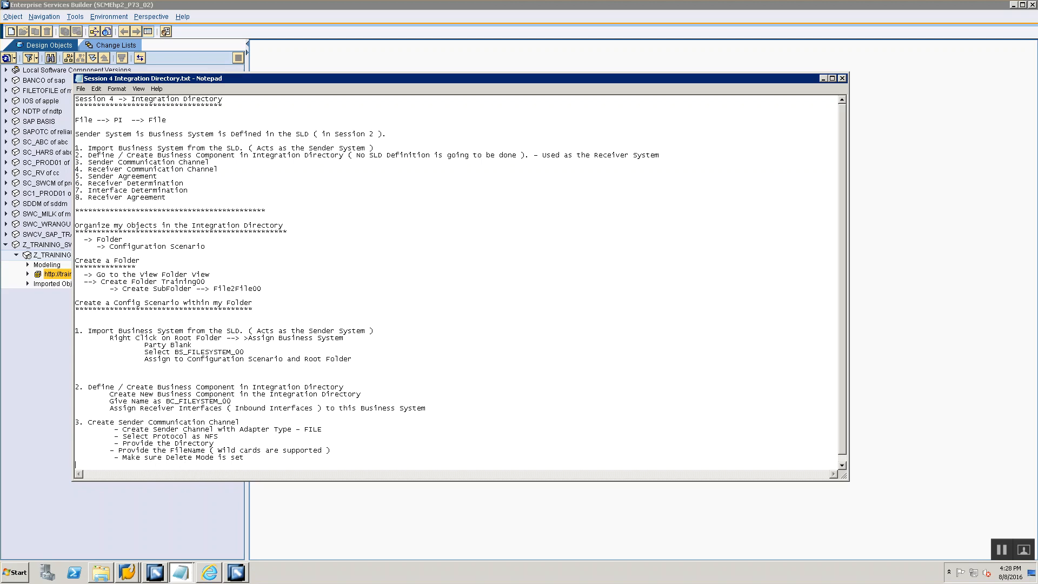
pyautogui.press('Down')
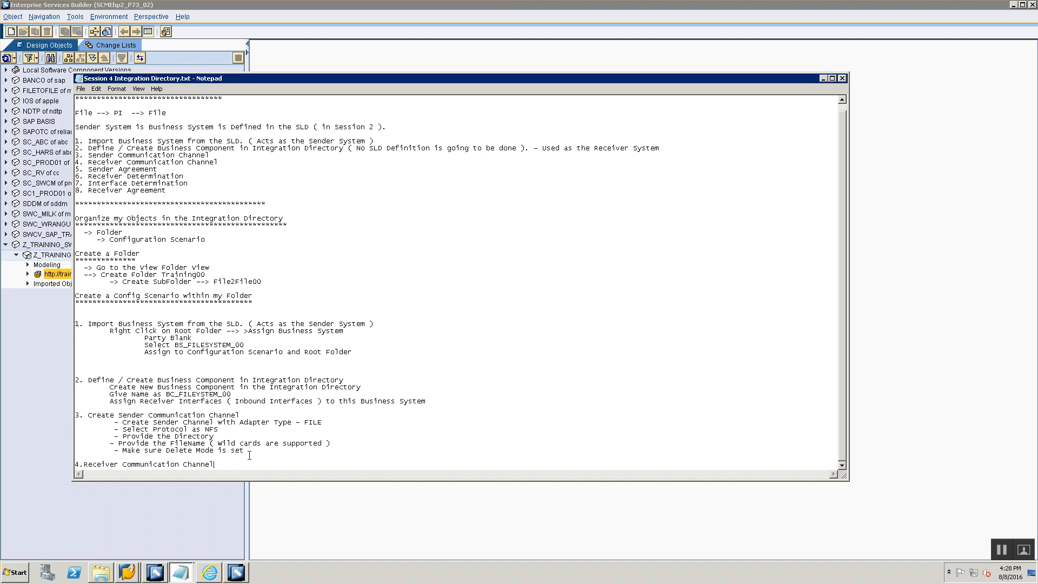
pyautogui.press('End')
pyautogui.press('Return')
# - Switch to Integration Builder and start a new communication channel for business component BC_FILESYSTEM_00
pyautogui.hotkey('alt', 'Tab')
pyautogui.hotkey('alt', 'Tab')
pyautogui.hotkey('alt', 'Tab')
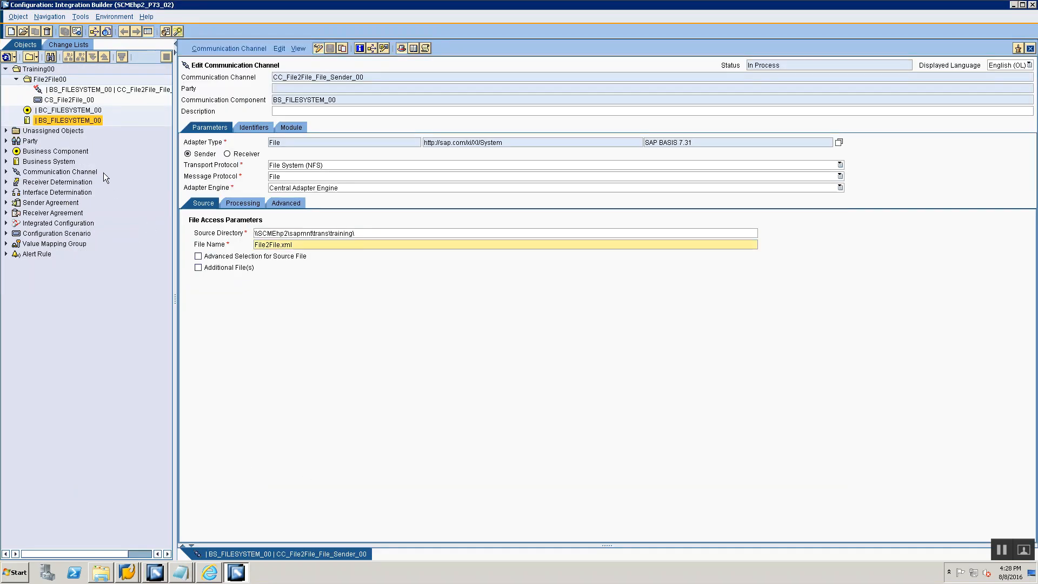
pyautogui.click(76, 111)
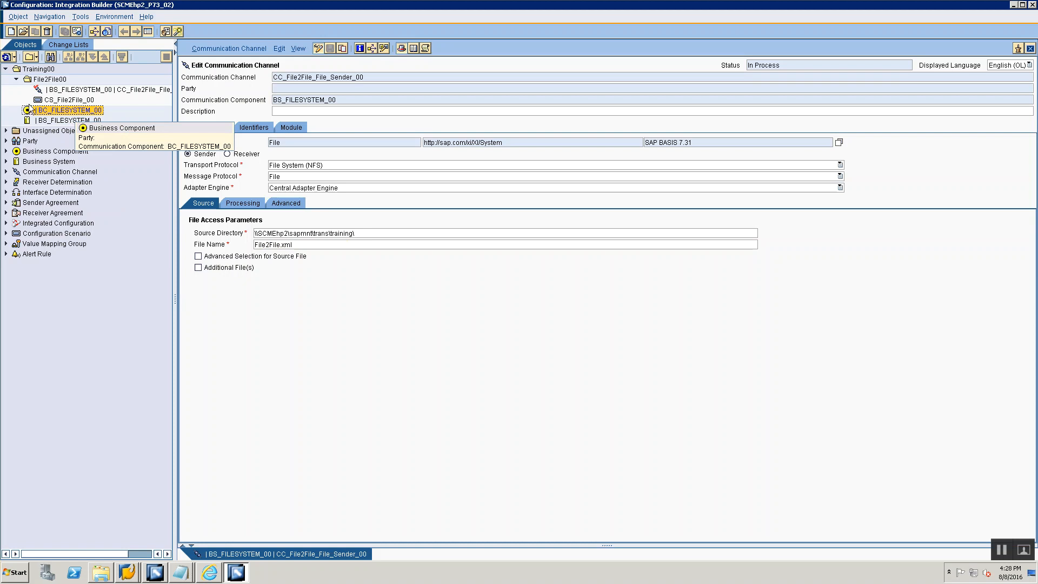
pyautogui.rightClick(61, 111)
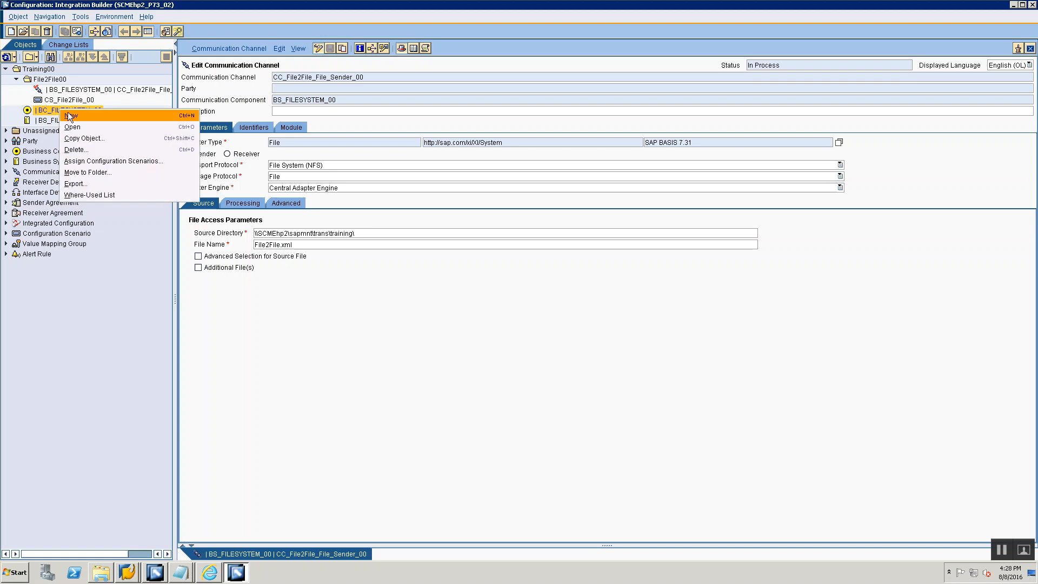
pyautogui.click(69, 116)
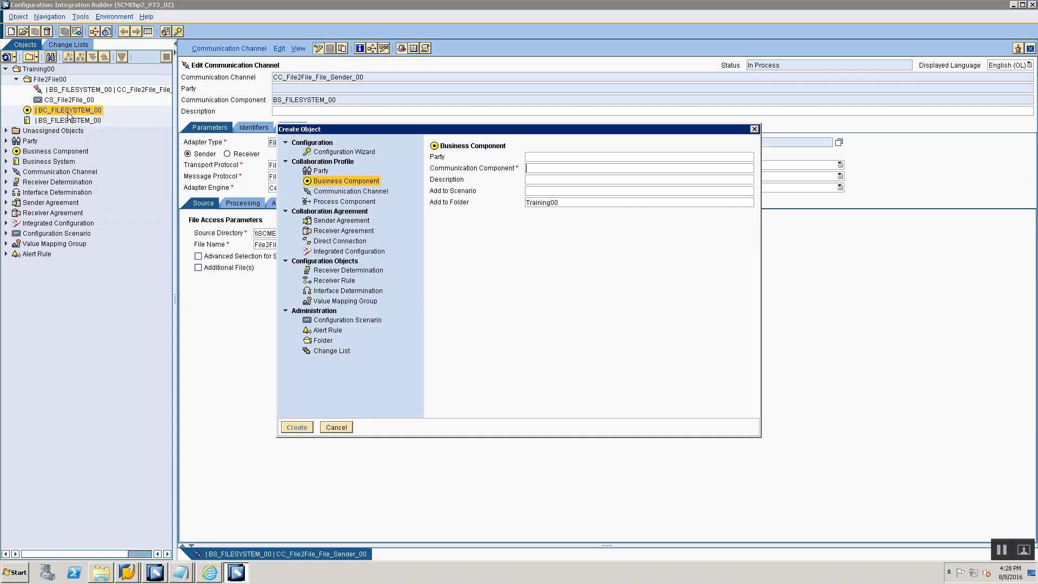
pyautogui.click(384, 191)
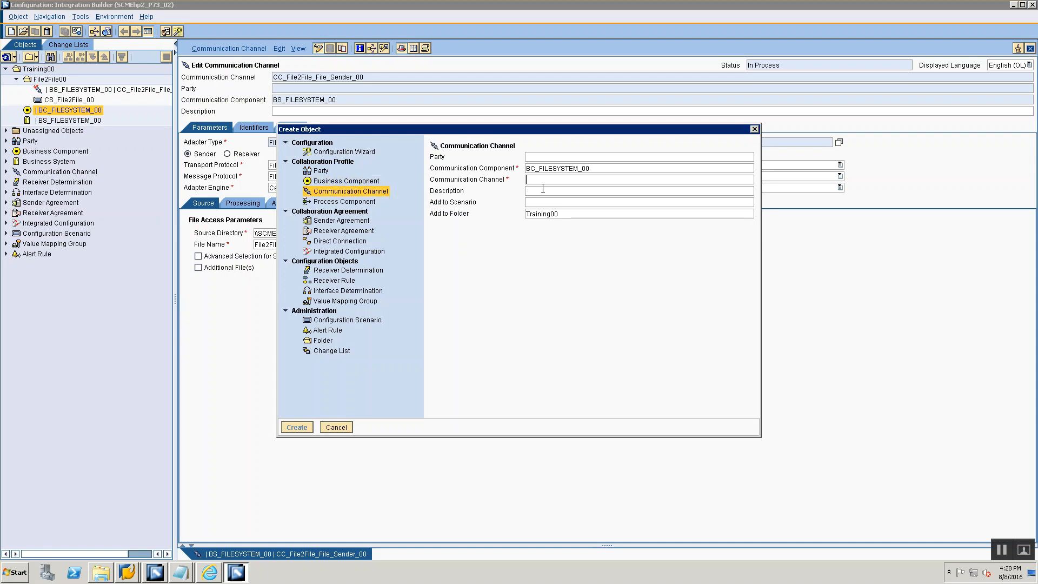
# - Name the new communication channel CC_File2File_File_Receiver_00
pyautogui.write('CC')
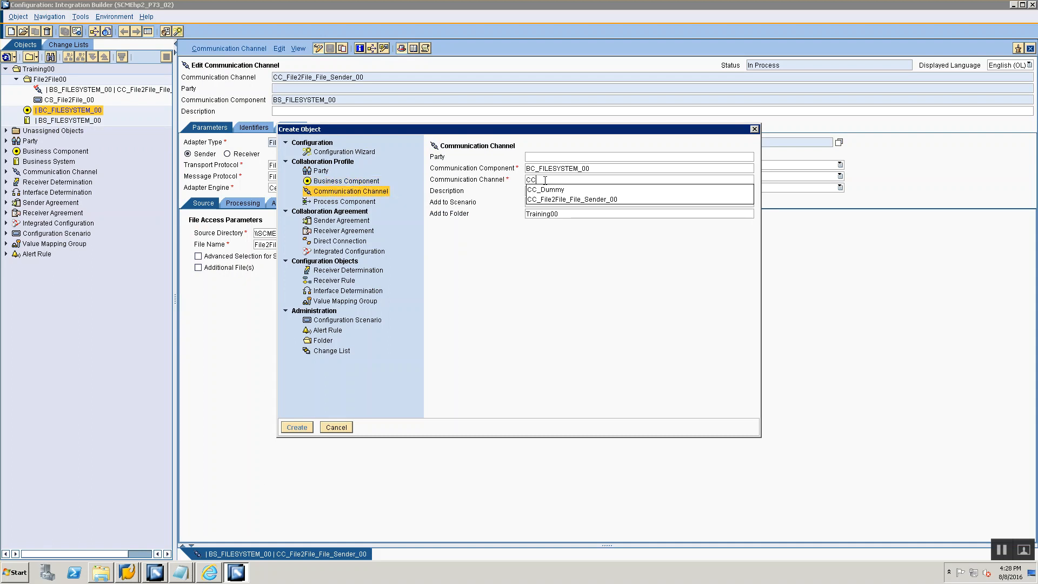
pyautogui.write('_F')
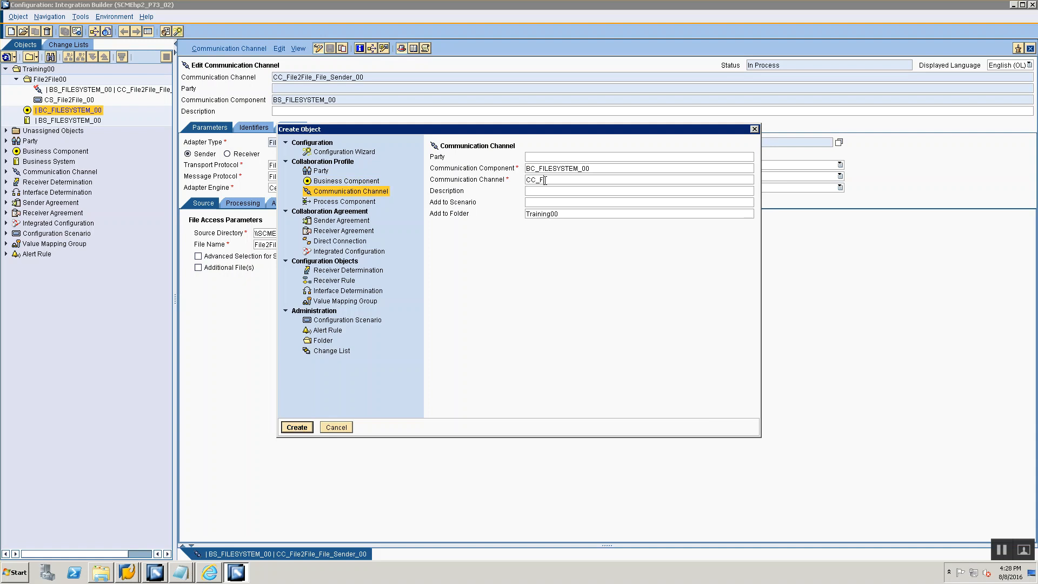
pyautogui.write('ile2Fi')
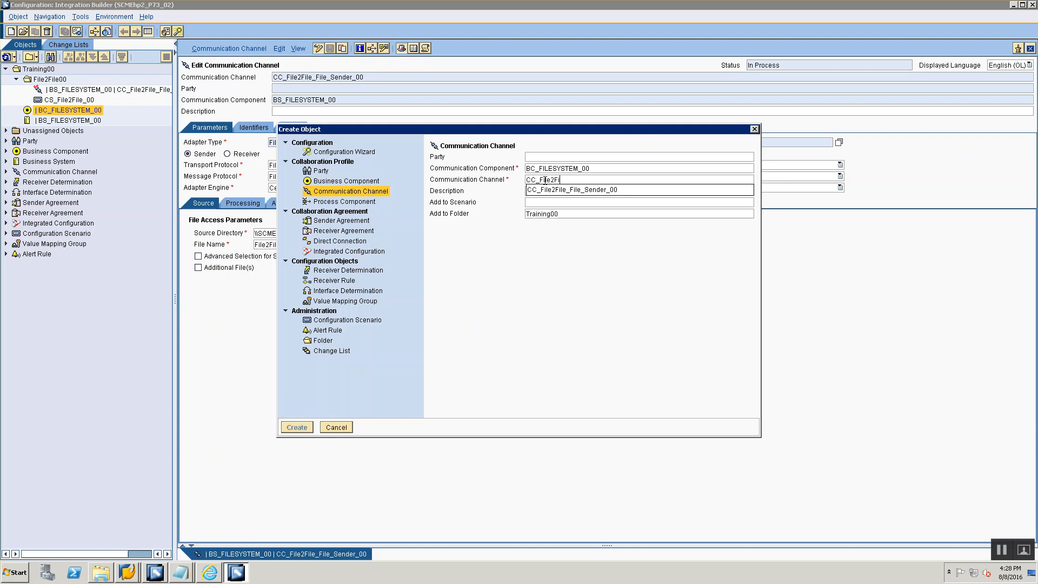
pyautogui.write('le_File_Receiver_00')
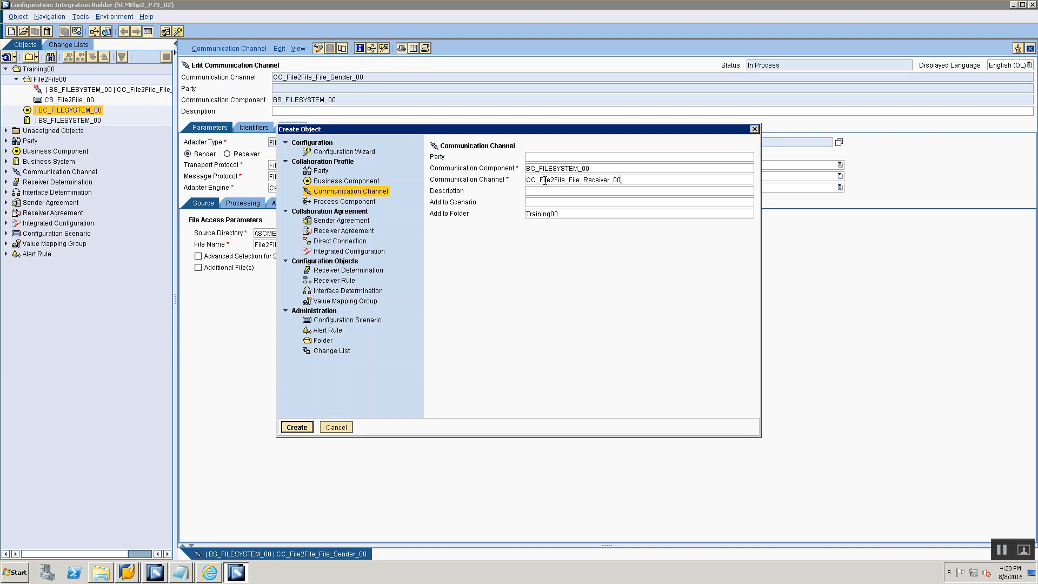
# - Copy the new channel's name and append "-> CC_File2File_File_Receiver_00" to the Receiver Communication Channel heading in the Notepad notes
pyautogui.hotkey('shift', 'End')
pyautogui.hotkey('ctrl', 'c')
pyautogui.hotkey('alt', 'Tab')
pyautogui.hotkey('alt', 'Tab')
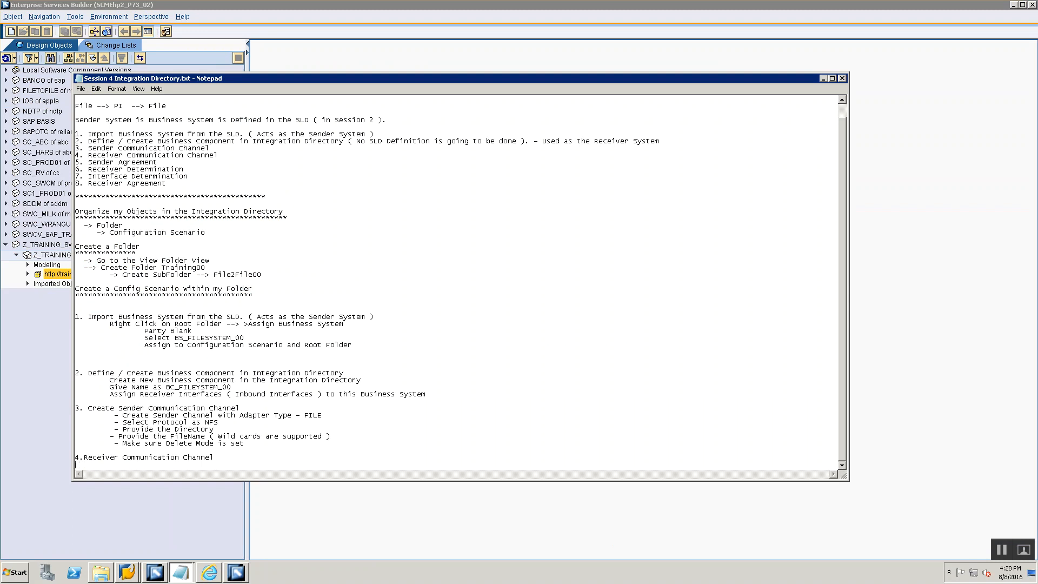
pyautogui.press('BackSpace')
pyautogui.write('->')
pyautogui.hotkey('ctrl', 'v')
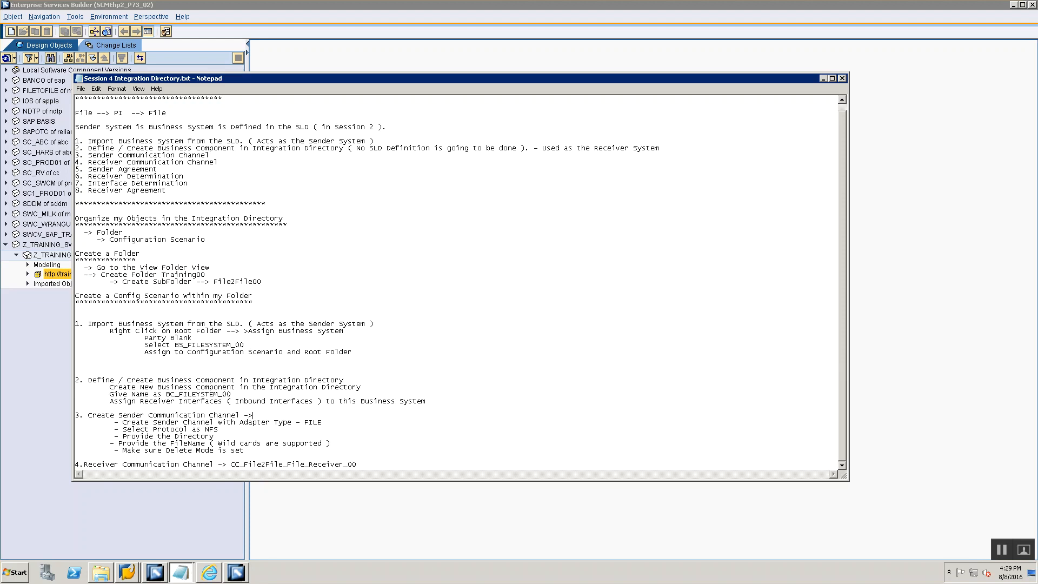
# - Append "CC_File2File_File_Sender_00" after the arrow in the Create Sender Communication Channel heading by adapting the copied receiver name
pyautogui.hotkey('ctrl', 'v')
pyautogui.click(366, 414)
pyautogui.press('BackSpace')
pyautogui.press('BackSpace')
pyautogui.press('BackSpace')
pyautogui.press('BackSpace')
pyautogui.press('BackSpace')
pyautogui.press('BackSpace')
pyautogui.press('BackSpace')
pyautogui.press('BackSpace')
pyautogui.write('Sender')
# - Switch back to Integration Builder, assign the new receiver channel to folder File2File00 and create it
pyautogui.hotkey('alt', 'Tab')
pyautogui.hotkey('alt', 'Tab')
pyautogui.click(552, 214)
pyautogui.click(749, 215)
pyautogui.click(752, 225)
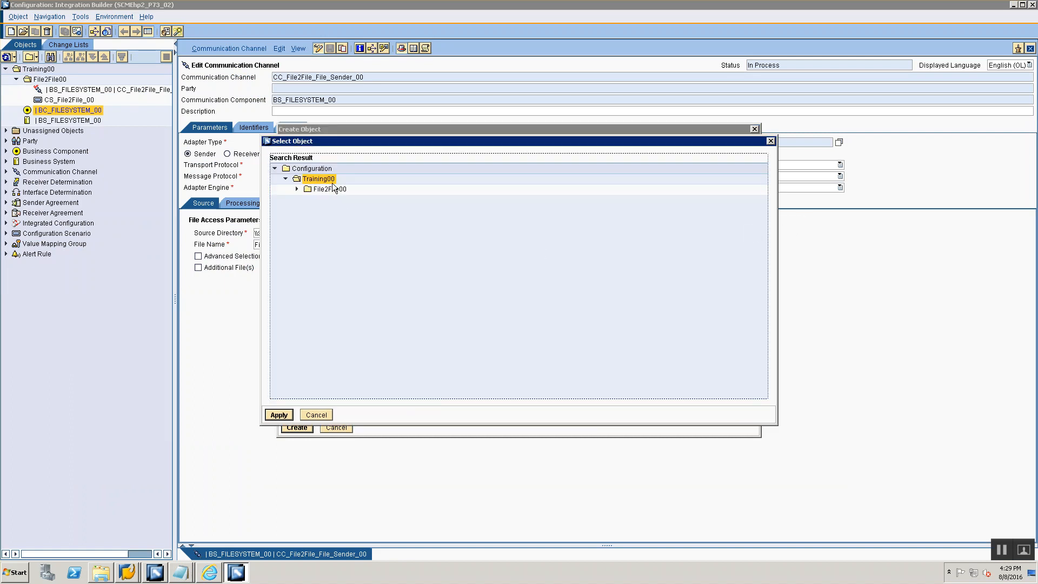
pyautogui.click(324, 192)
pyautogui.click(301, 191)
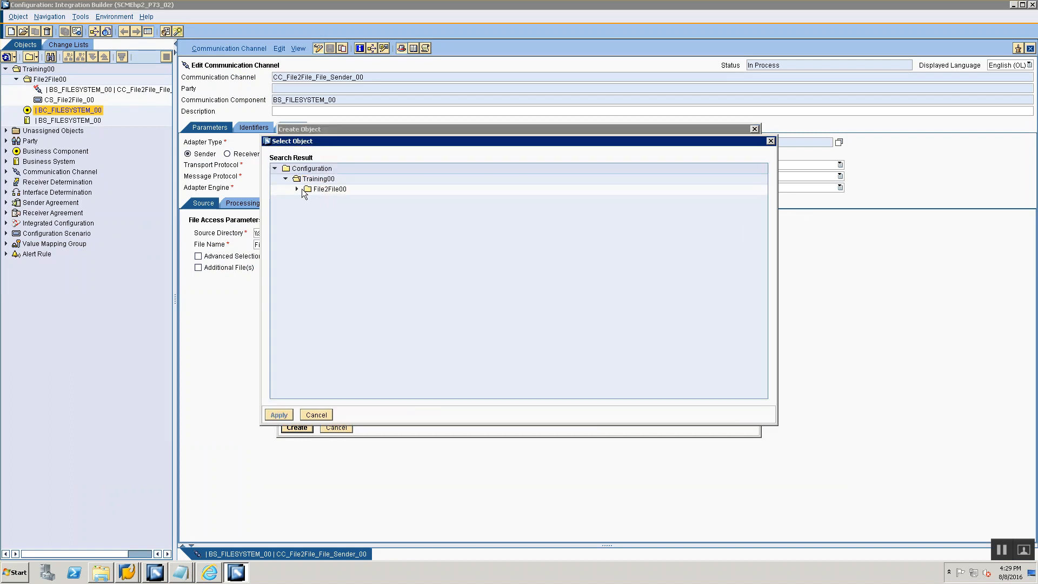
pyautogui.click(304, 189)
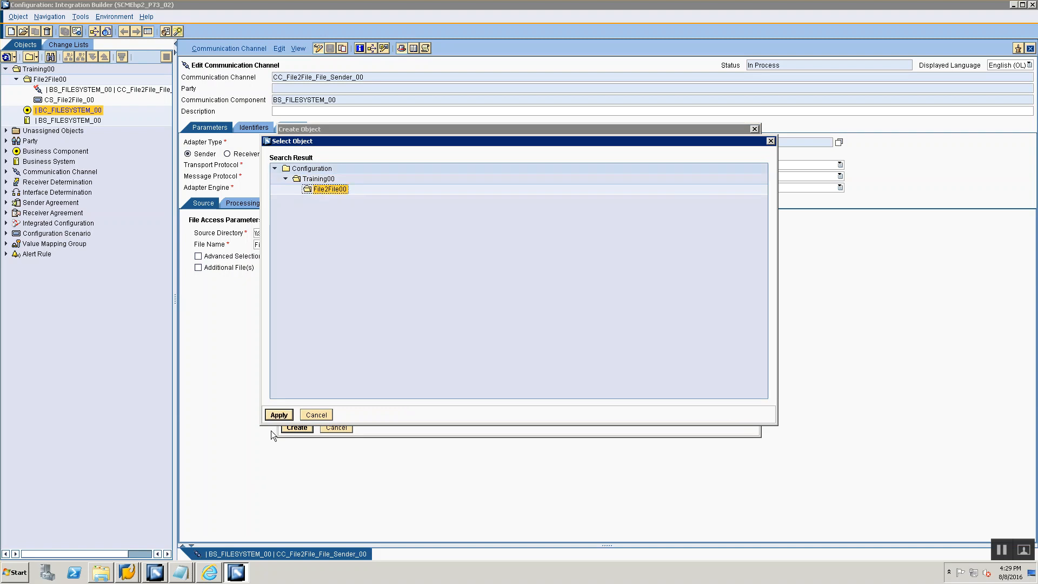
pyautogui.click(279, 414)
pyautogui.click(304, 427)
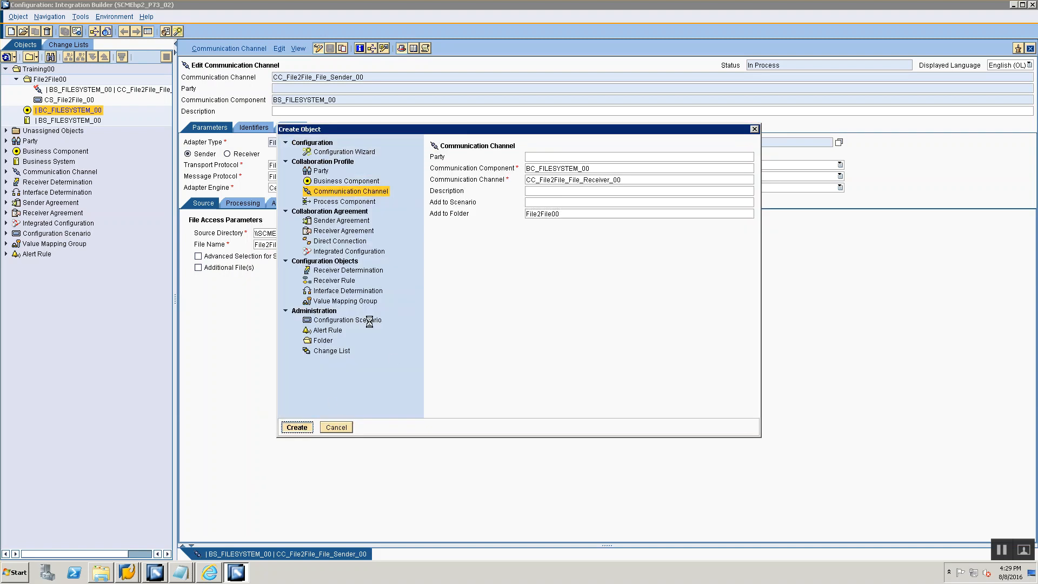
# - Set the channel's adapter type to File from SAP BASIS 7.31 and its direction to Receiver
pyautogui.click(838, 143)
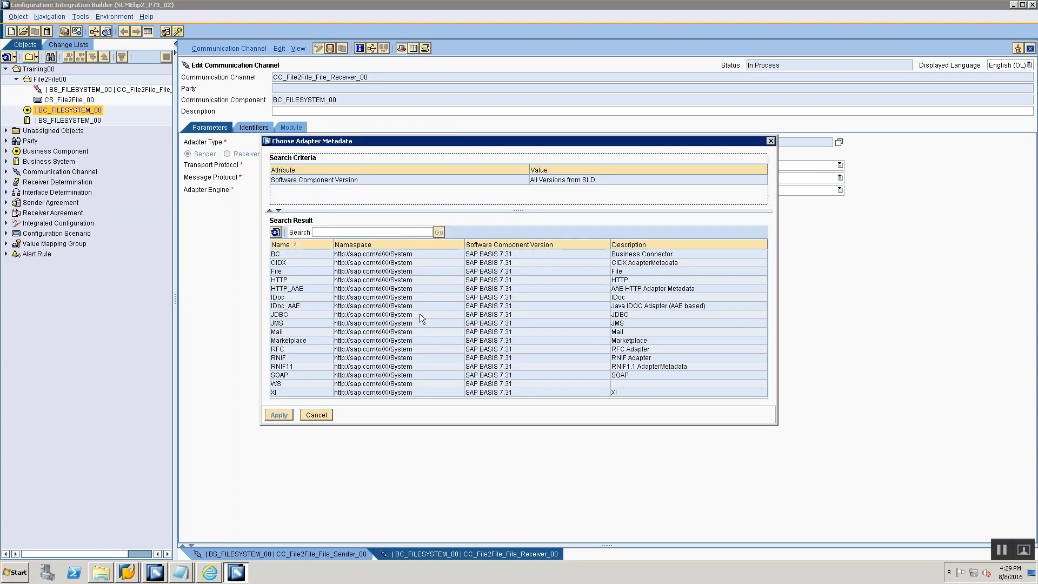
pyautogui.click(304, 270)
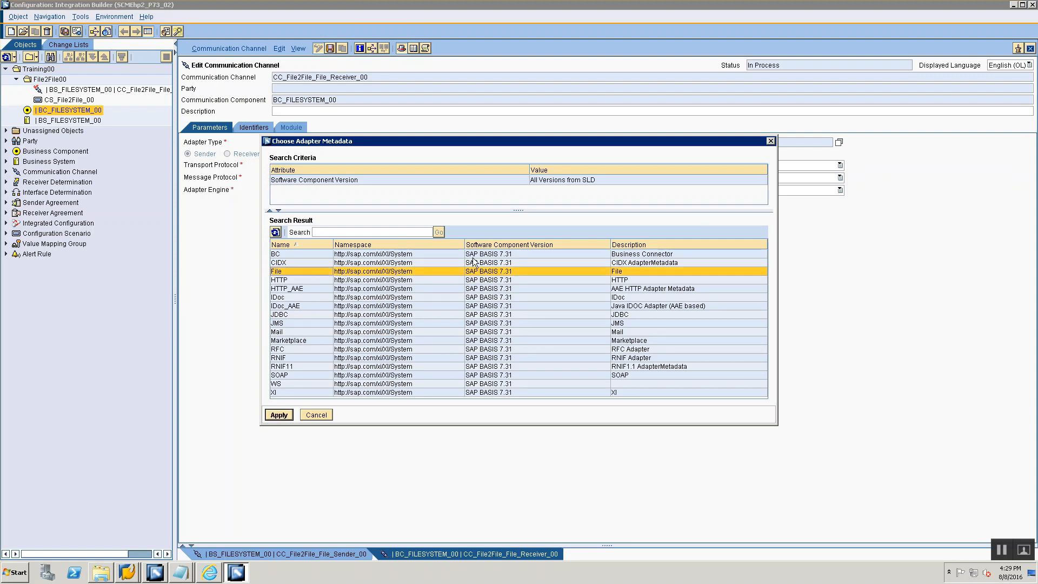
pyautogui.click(274, 415)
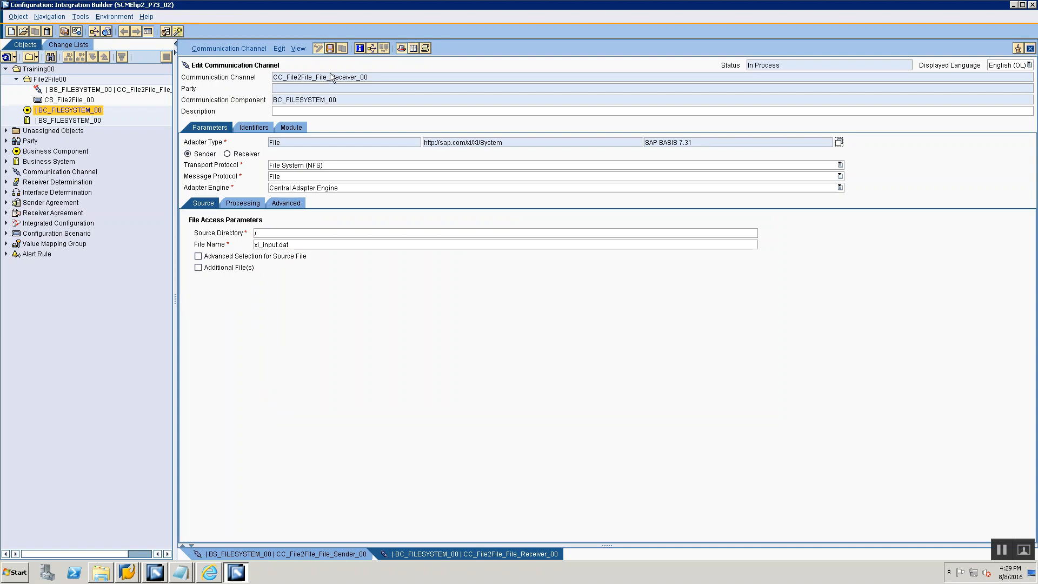
pyautogui.click(227, 154)
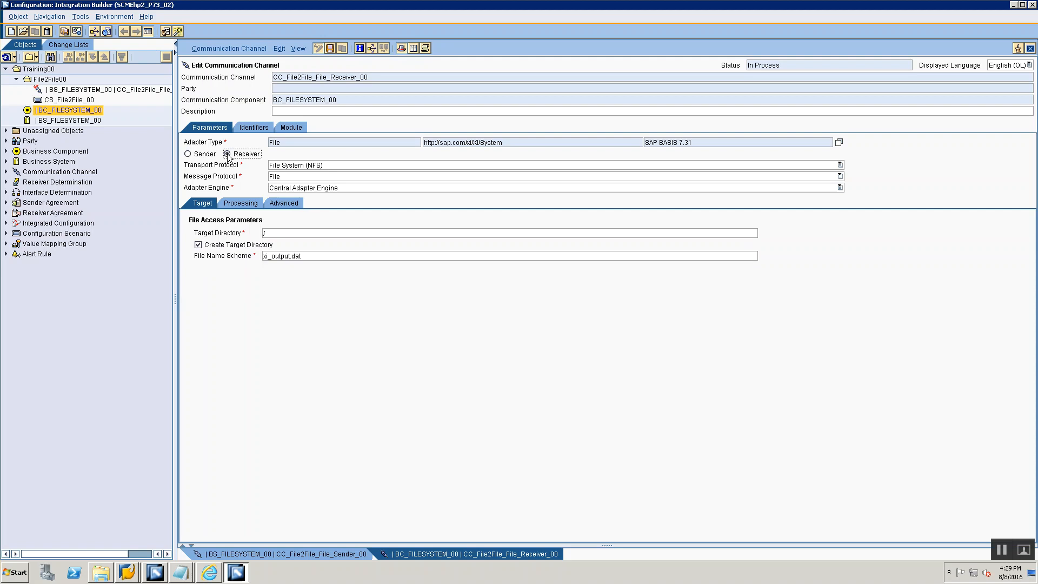
# - Set the target directory to \\SCMEhp2\sapmnt\trans\training\File2File\ using the path from Path.txt, and check the training directory in SAP
pyautogui.hotkey('alt', 'Tab')
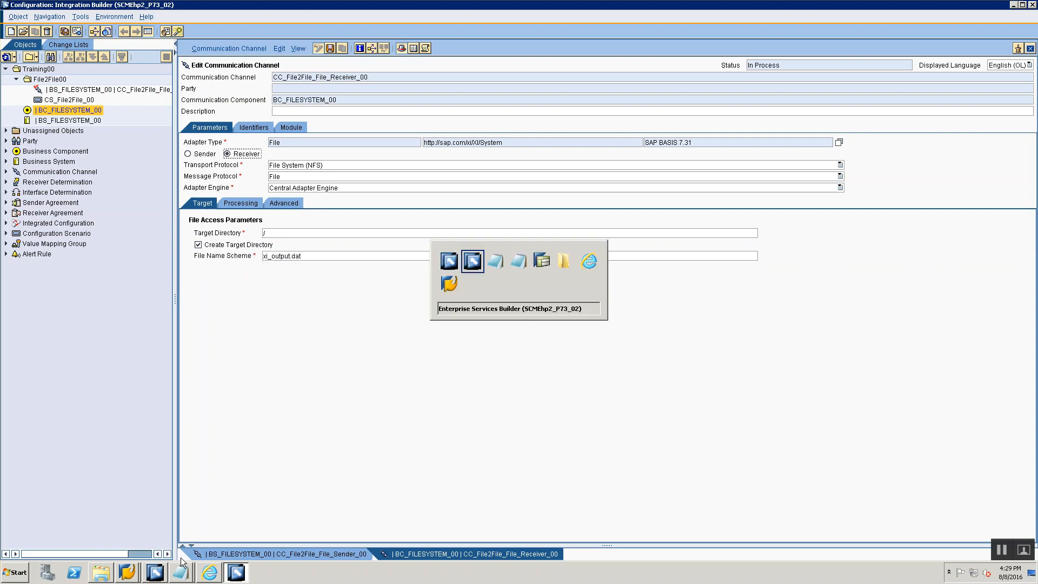
pyautogui.click(183, 565)
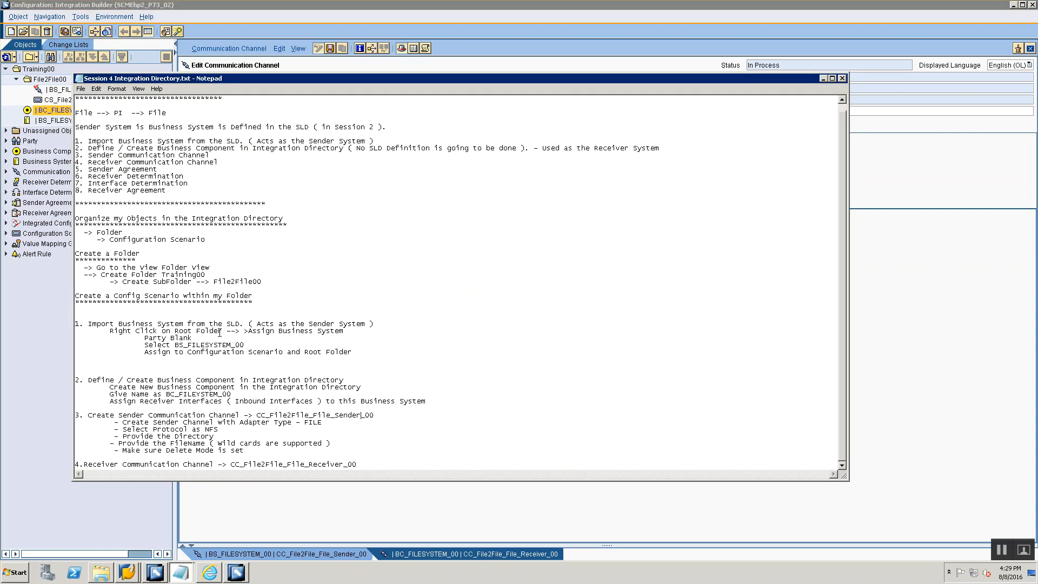
pyautogui.hotkey('alt', 'Tab')
pyautogui.hotkey('alt', 'Tab')
pyautogui.hotkey('alt', 'Tab')
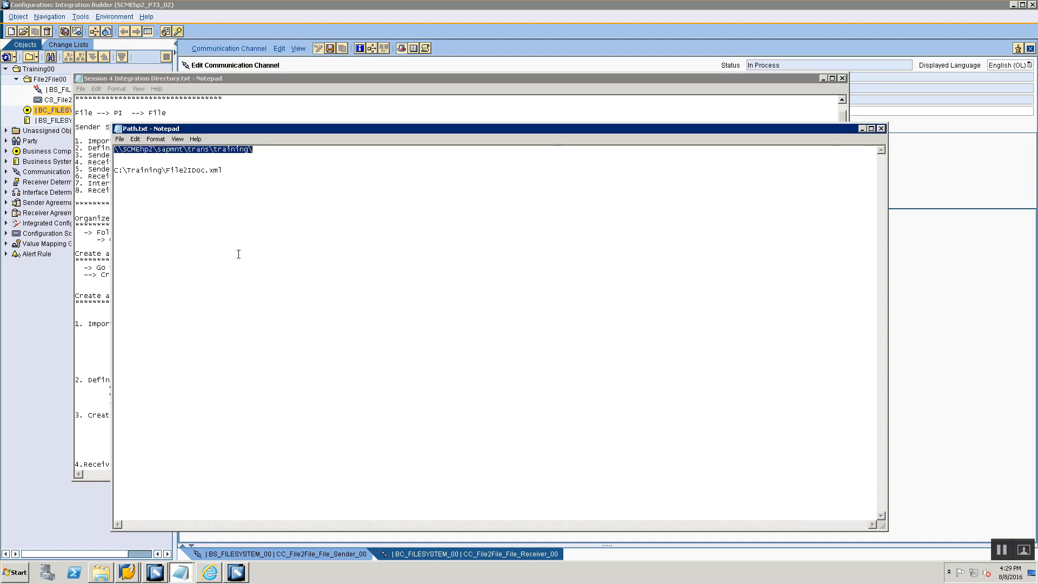
pyautogui.hotkey('alt', 'Tab')
pyautogui.hotkey('alt', 'Tab')
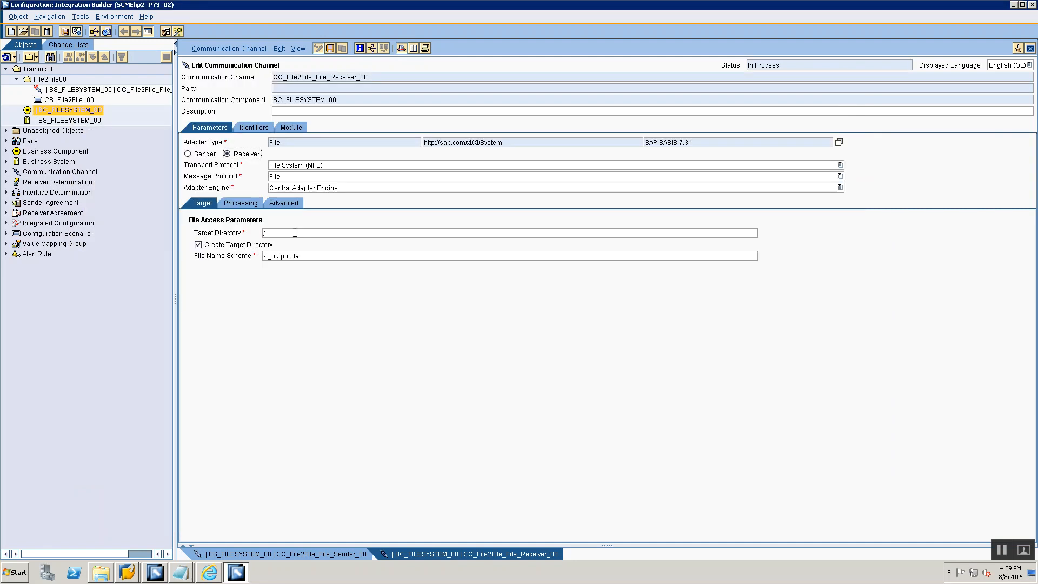
pyautogui.write('\\\\SCMEhp2\\sapmnt\\trans\\training\\')
pyautogui.write('File2File\\')
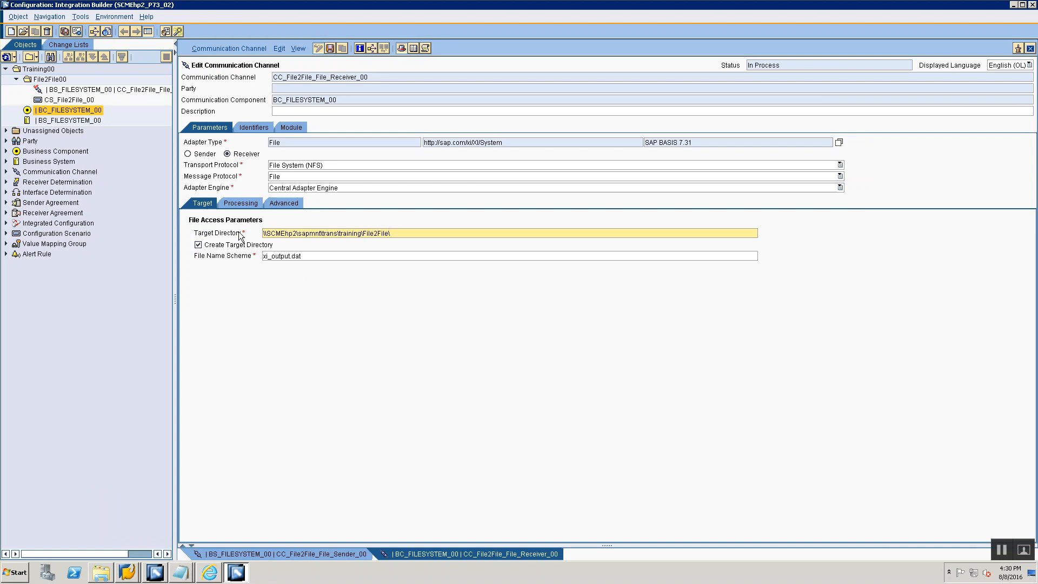
pyautogui.hotkey('alt', 'Tab')
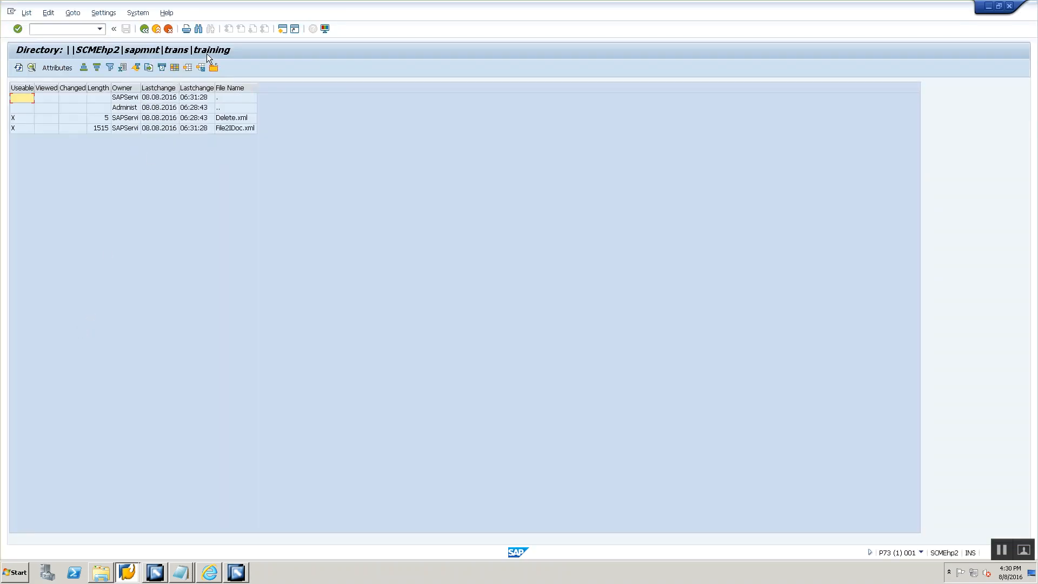
pyautogui.hotkey('alt', 'Tab')
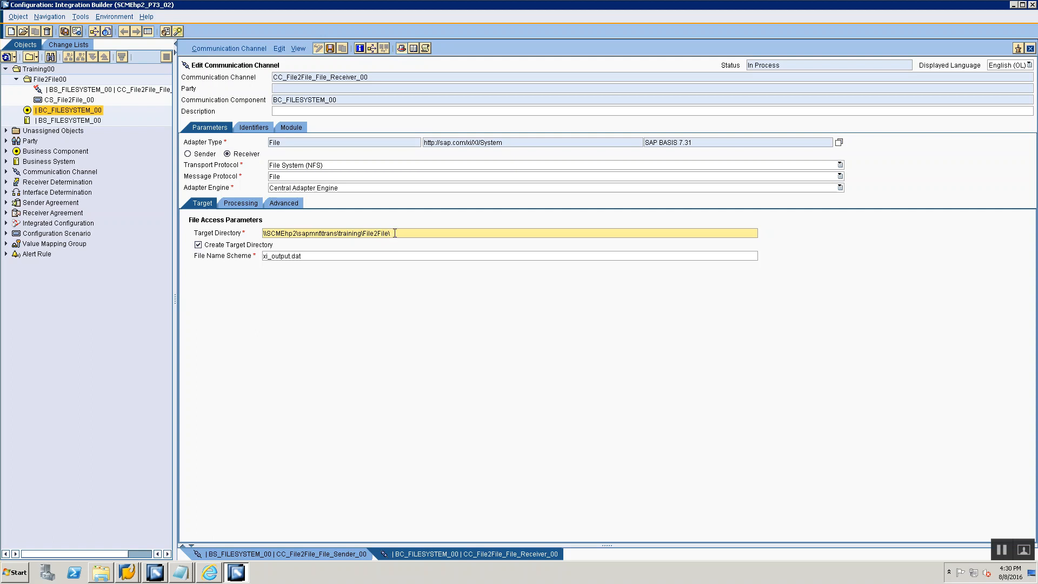
# - Set the receiver channel's file name scheme to File2FileOutput.xml
pyautogui.click(312, 257)
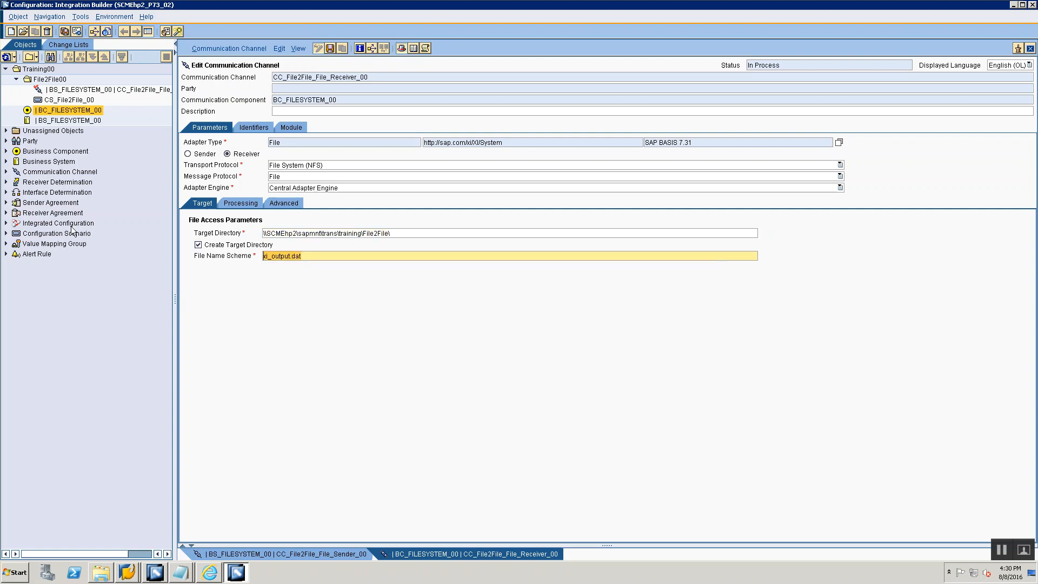
pyautogui.write('File2FileOutput_xm')
pyautogui.write('.')
# - Choose Add Time Stamp as the file construction mode in the receiver channel's processing parameters
pyautogui.click(239, 206)
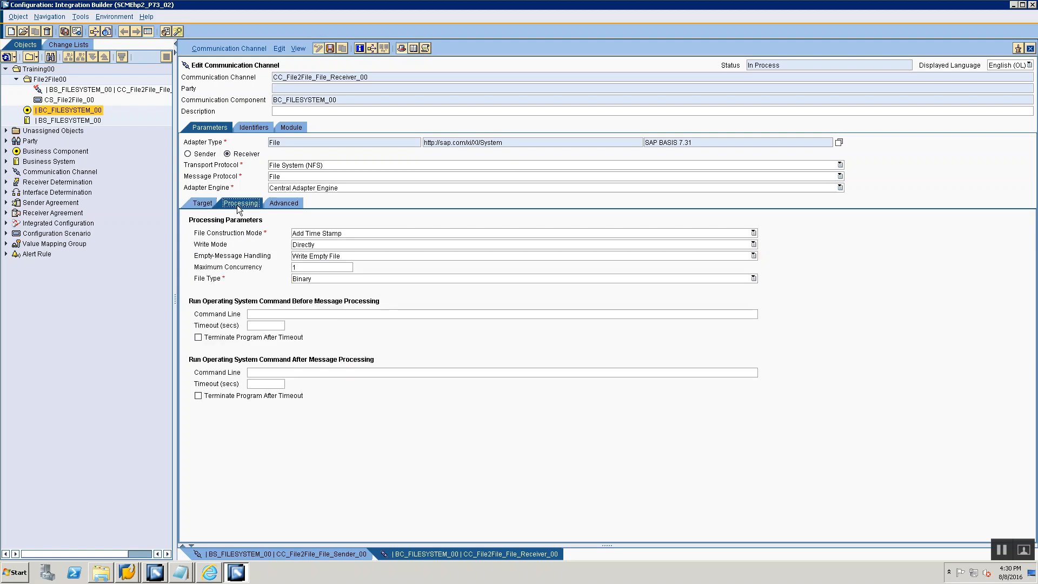
pyautogui.click(296, 234)
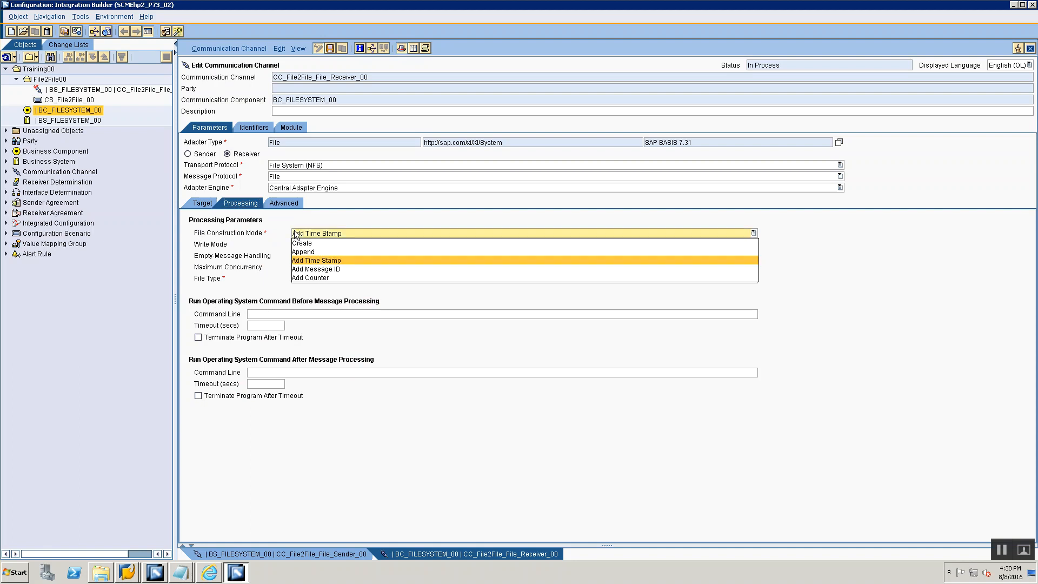
pyautogui.click(308, 262)
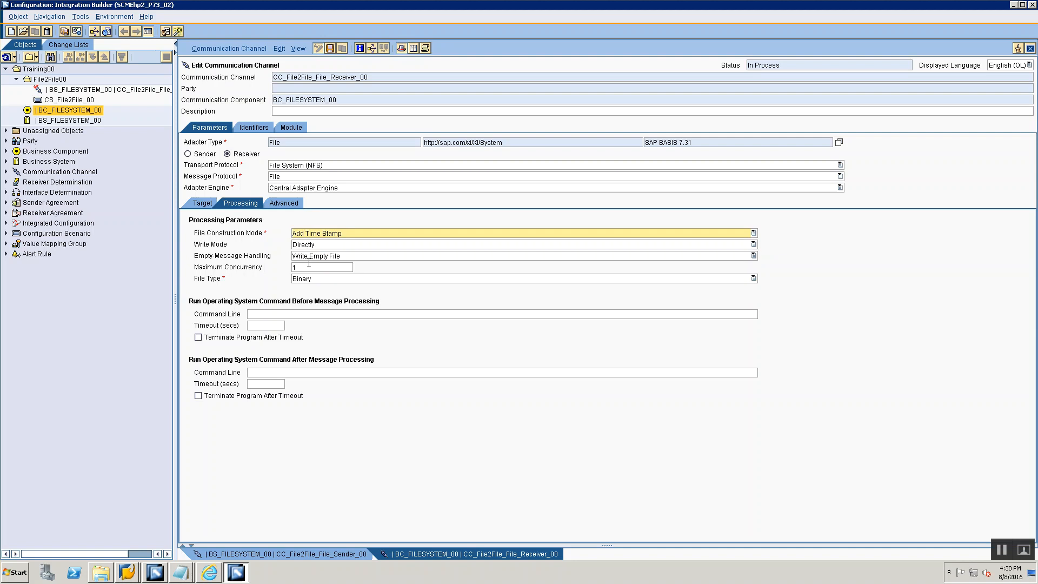
# - Review the receiver channel's target, processing and advanced settings, including the available file construction modes
pyautogui.click(208, 203)
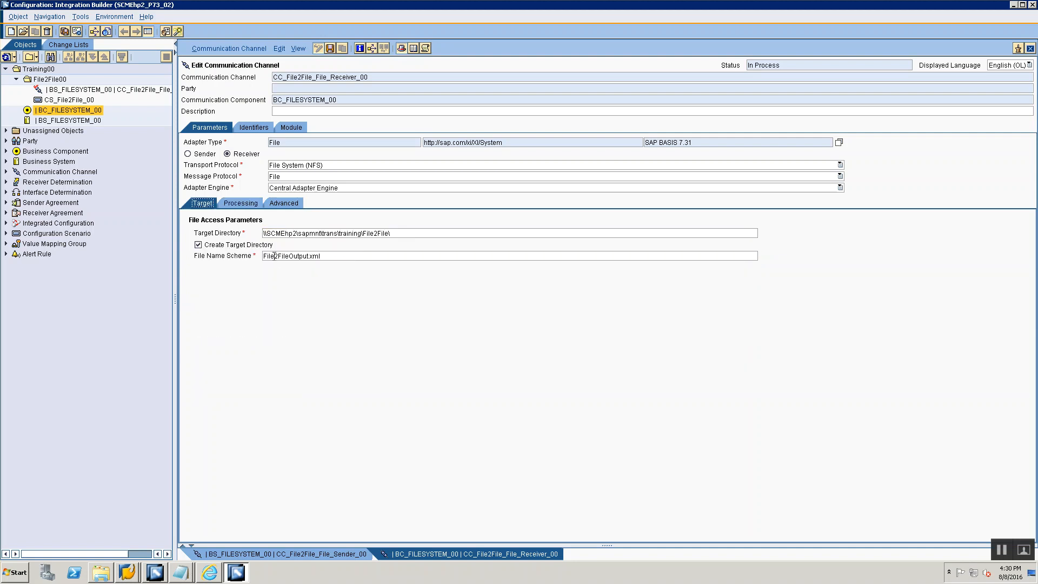
pyautogui.click(259, 204)
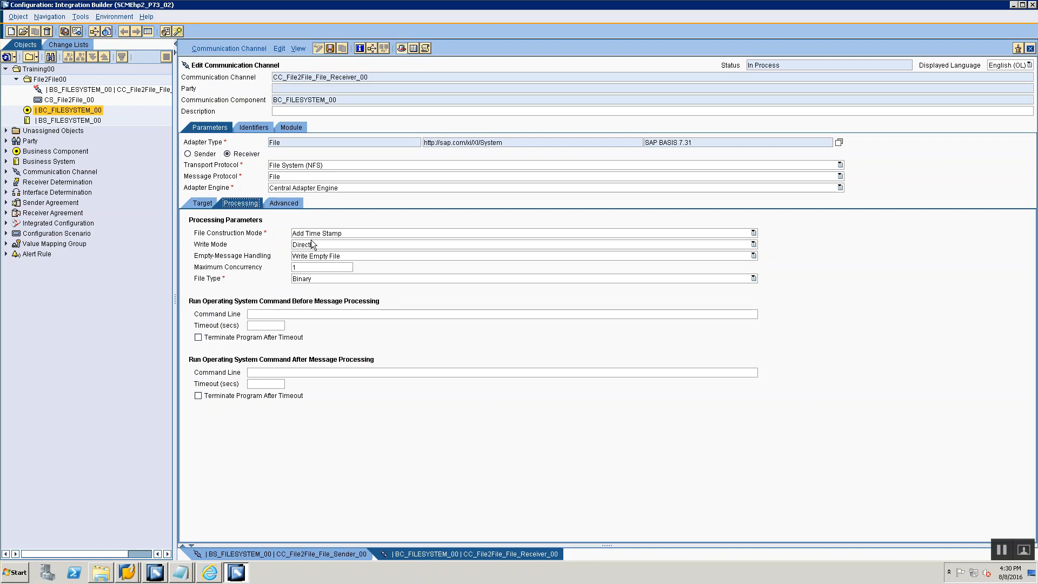
pyautogui.click(317, 233)
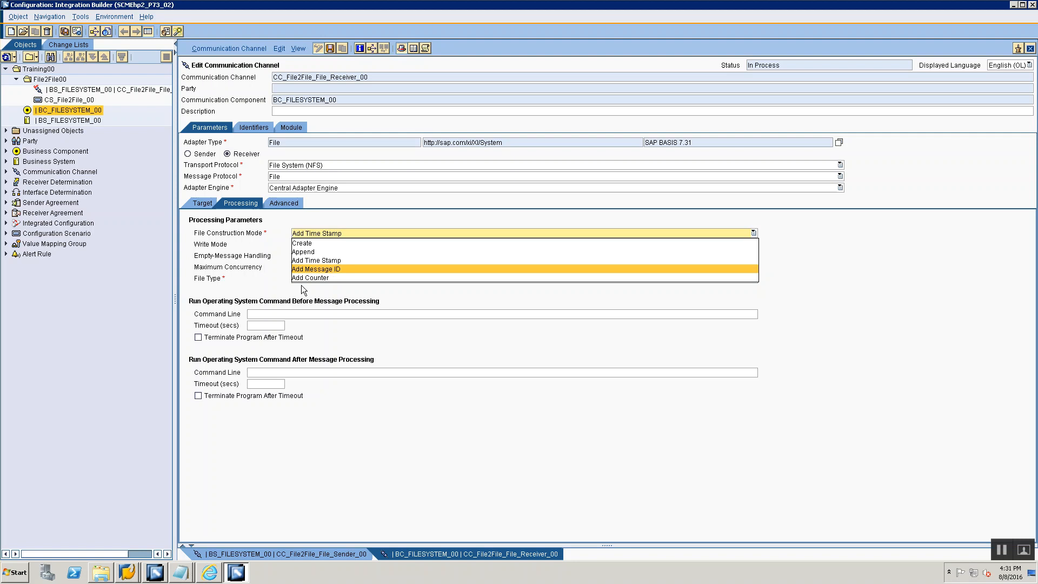
pyautogui.click(264, 271)
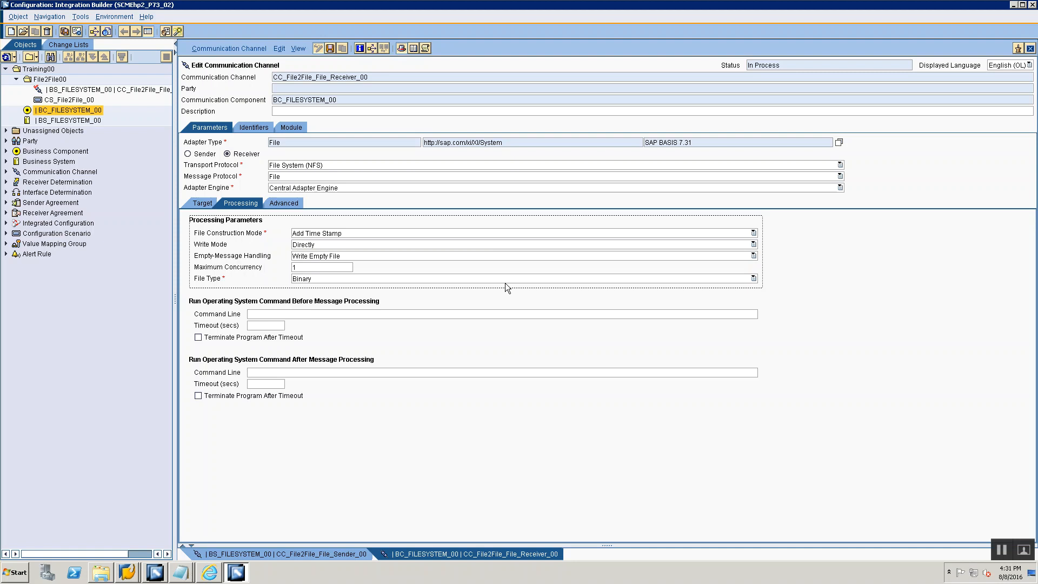
pyautogui.click(284, 203)
pyautogui.click(253, 204)
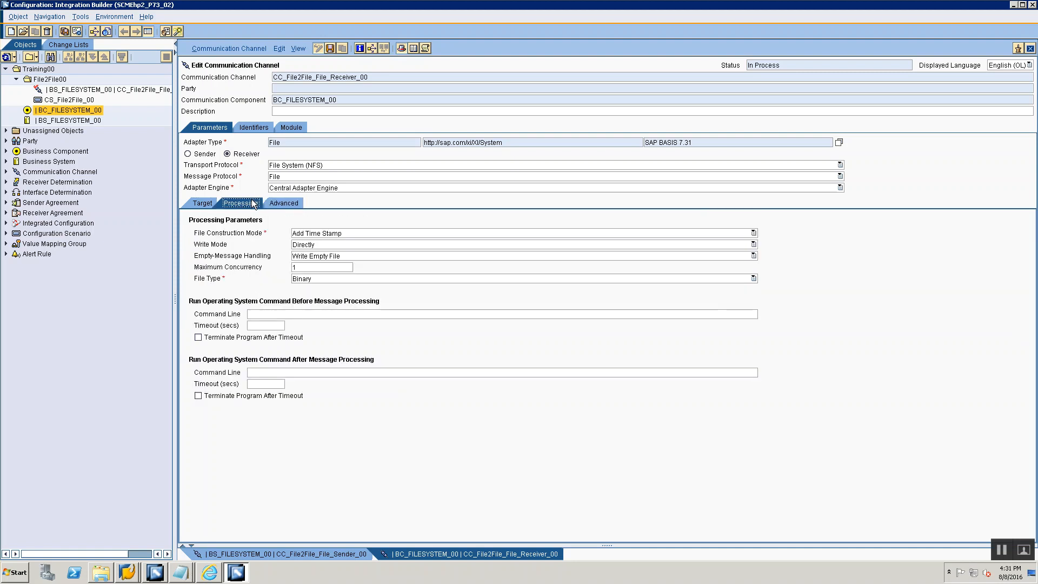
pyautogui.click(191, 203)
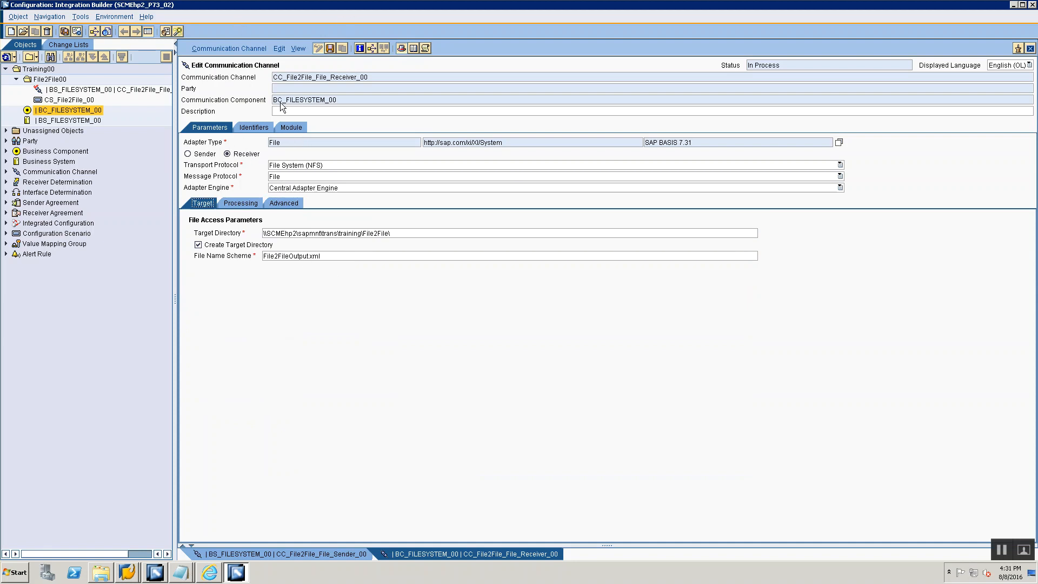
# - Check the File System (NFS) transport protocol, the target directory with its File2File subfolder, and the file name scheme
pyautogui.click(301, 167)
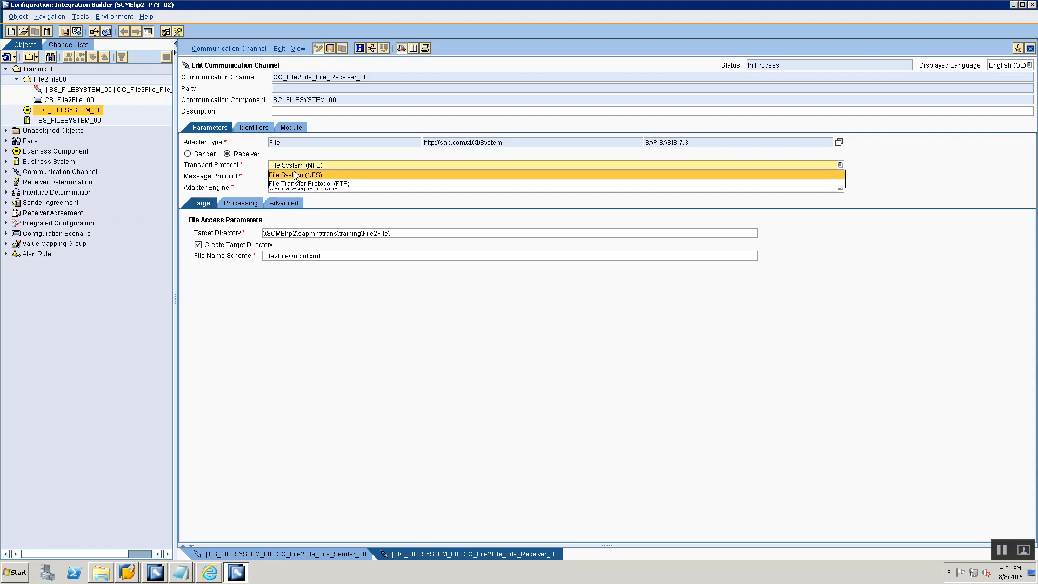
pyautogui.click(296, 174)
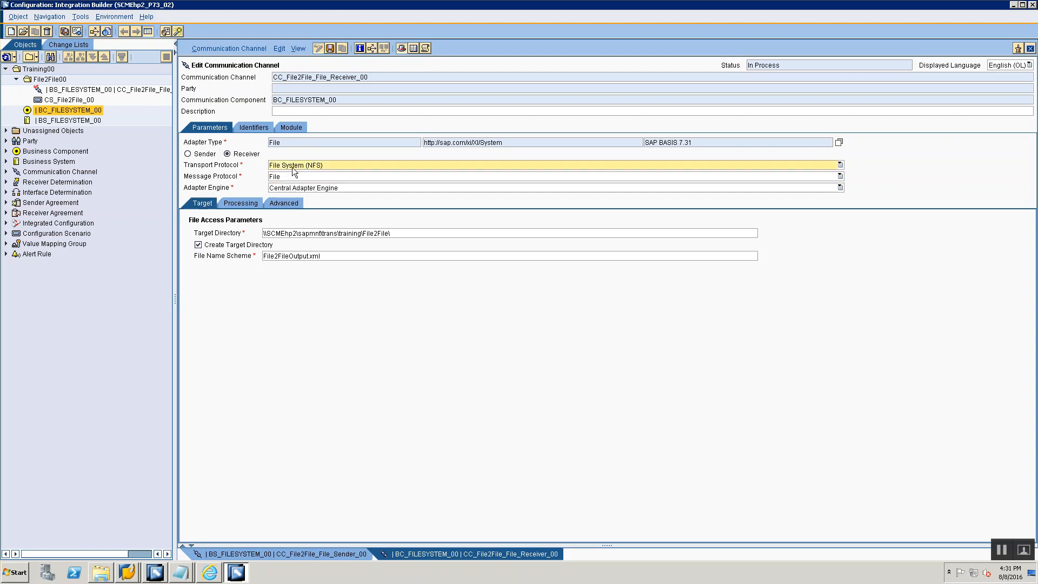
pyautogui.click(265, 233)
pyautogui.moveTo(290, 233); pyautogui.dragTo(412, 241)
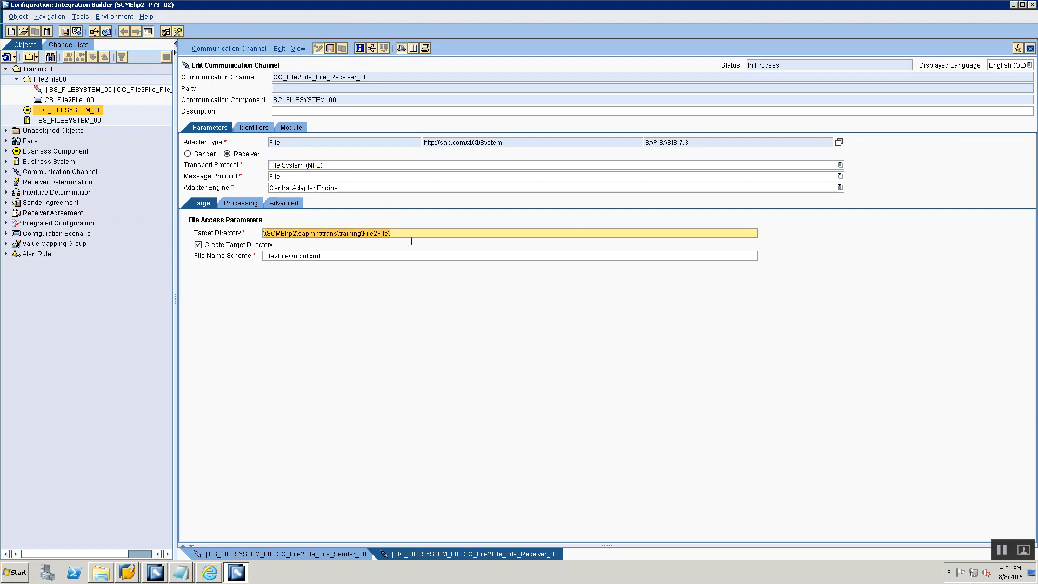
pyautogui.click(342, 257)
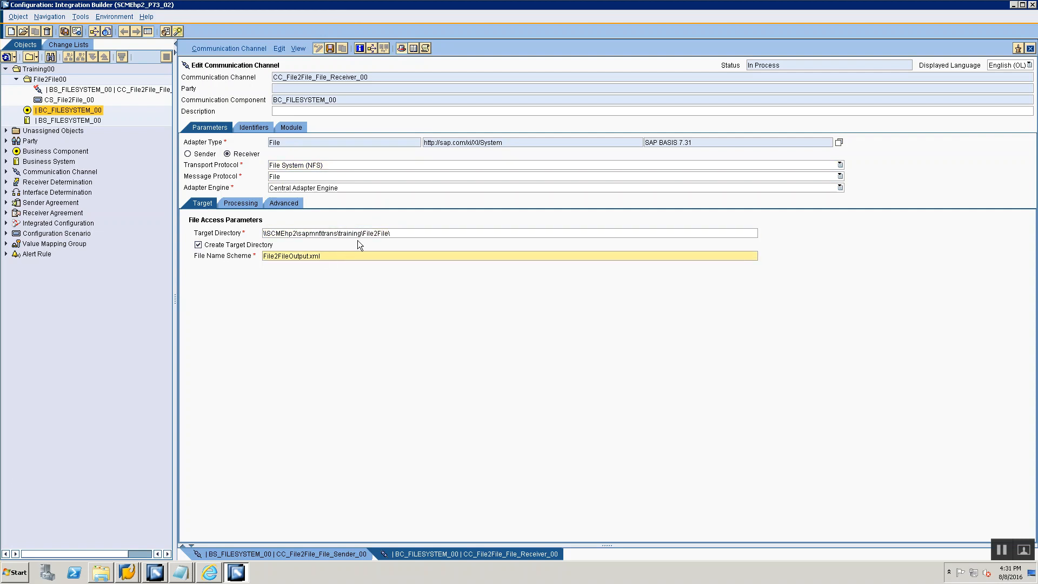
pyautogui.moveTo(363, 233); pyautogui.dragTo(391, 233)
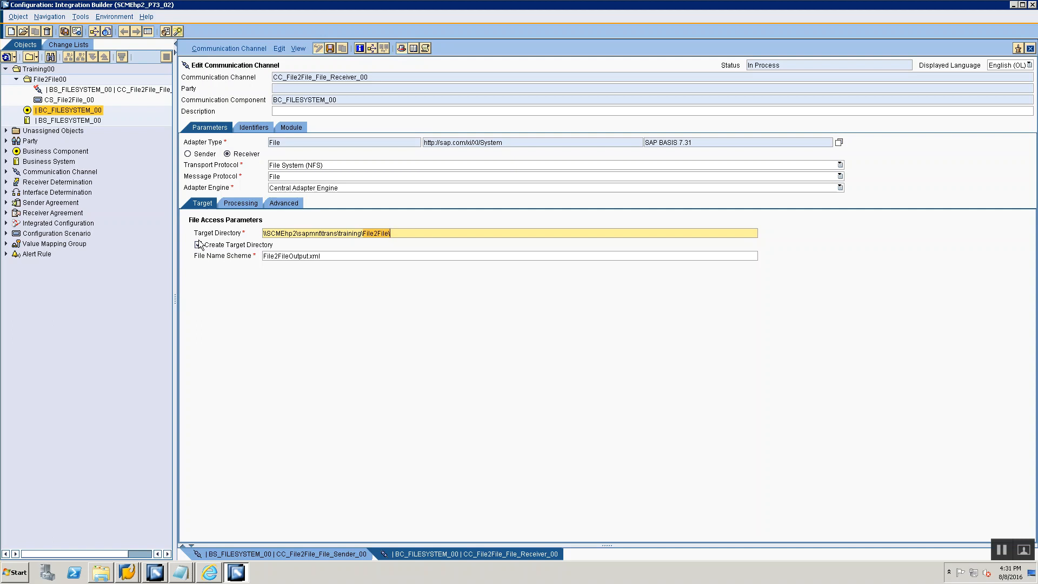
# - Reselect Add Time Stamp as the file construction mode and save the receiver channel
pyautogui.click(243, 204)
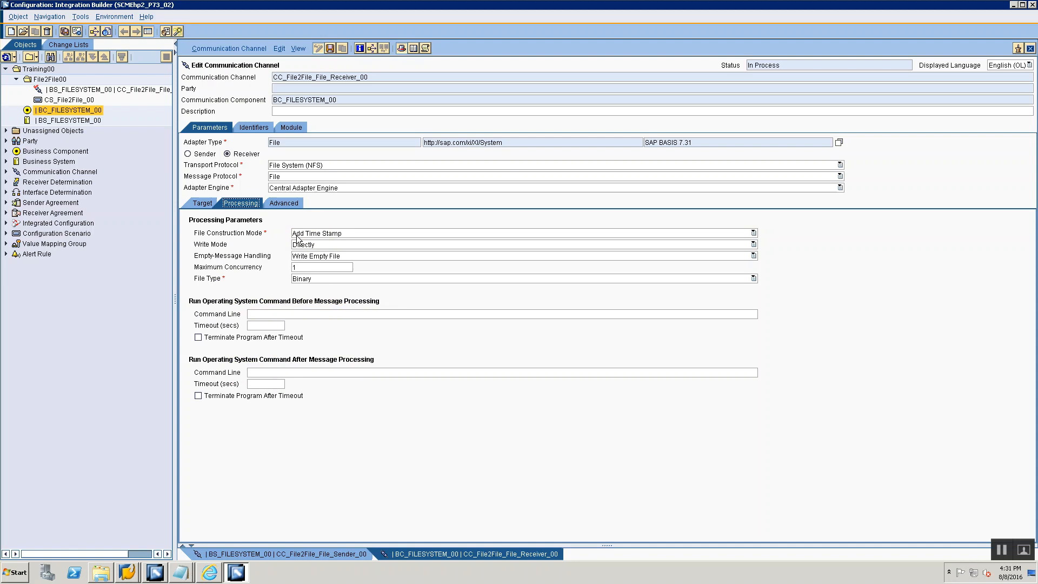
pyautogui.click(299, 233)
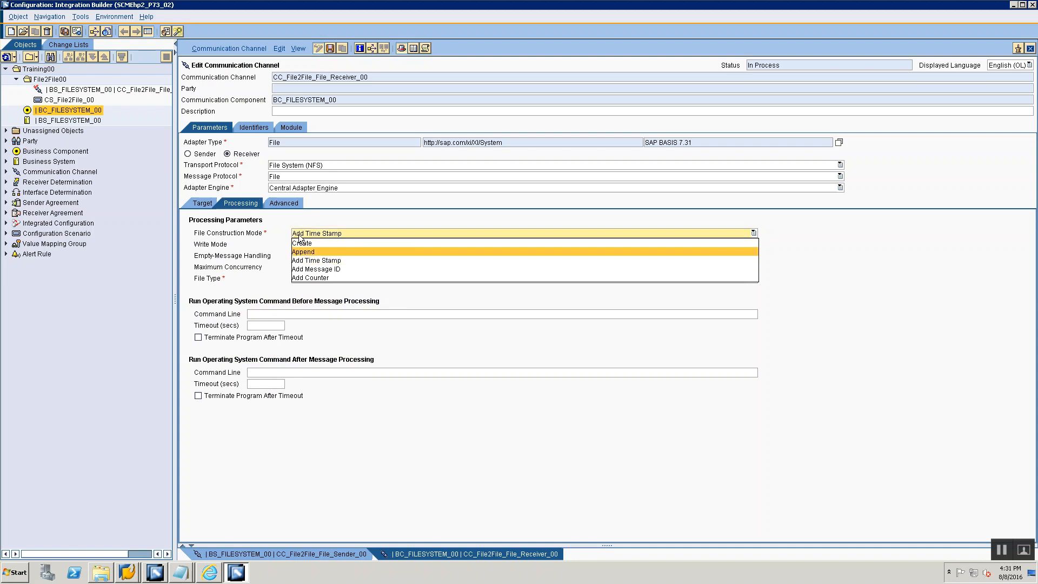
pyautogui.click(297, 262)
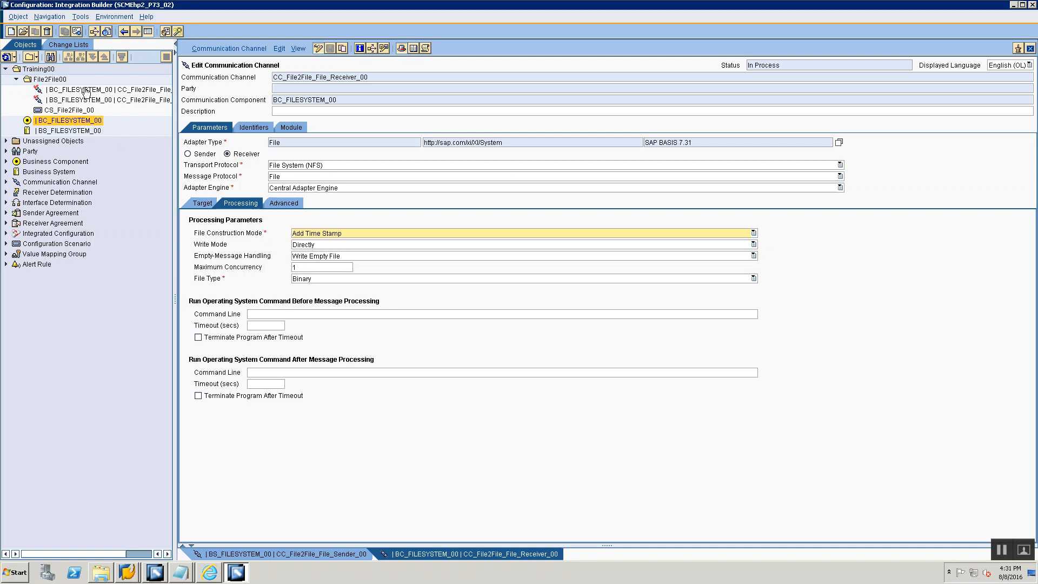
# - Widen the object tree to show the full channel names, select the receiver channel, and switch to the Notepad session notes
pyautogui.moveTo(175, 77); pyautogui.dragTo(242, 85)
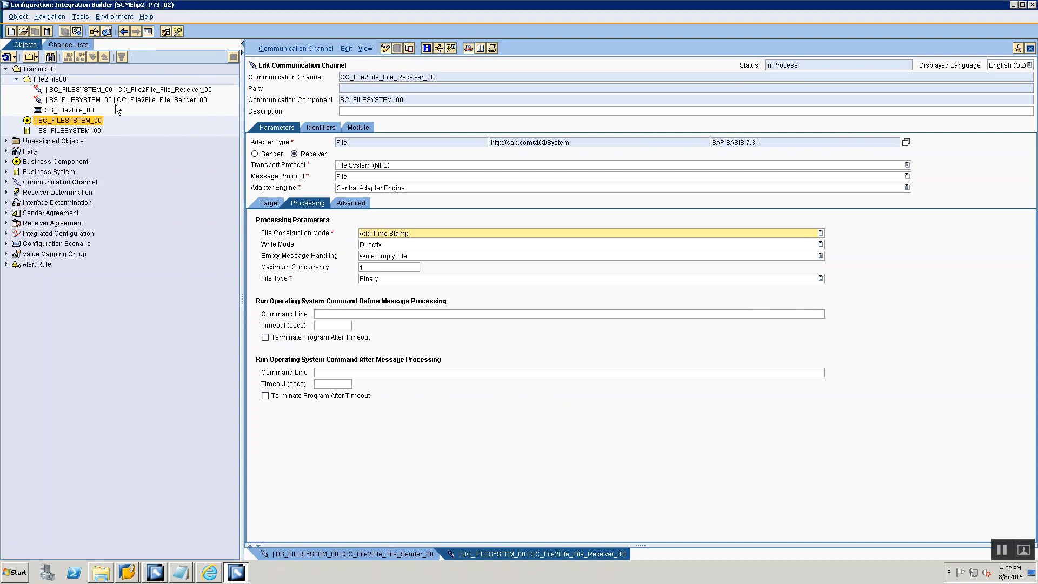
pyautogui.click(125, 90)
pyautogui.hotkey('alt', 'Tab')
pyautogui.hotkey('alt', 'Tab')
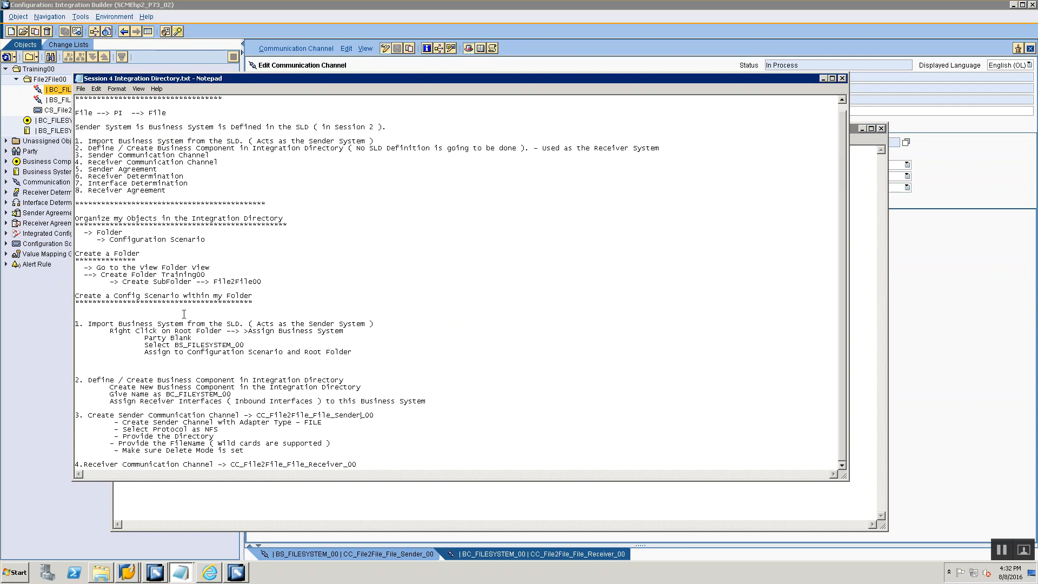
# - Copy Sender Agreement from the outline and add it below the receiver channel entry as heading 5
pyautogui.moveTo(89, 169); pyautogui.dragTo(157, 169)
pyautogui.hotkey('ctrl', 'c')
pyautogui.click(358, 464)
pyautogui.press('Return')
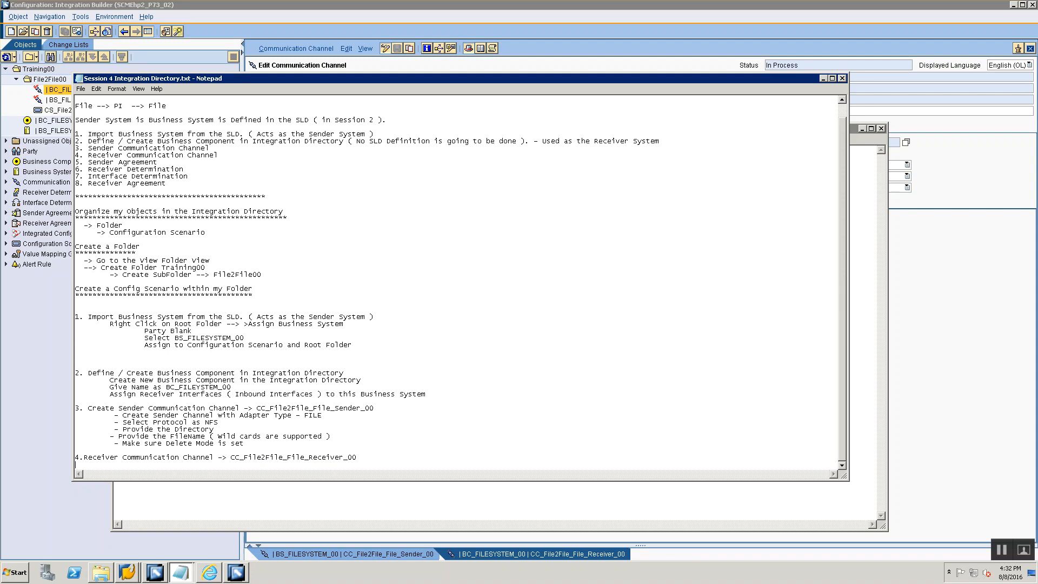
pyautogui.hotkey('ctrl', 'v')
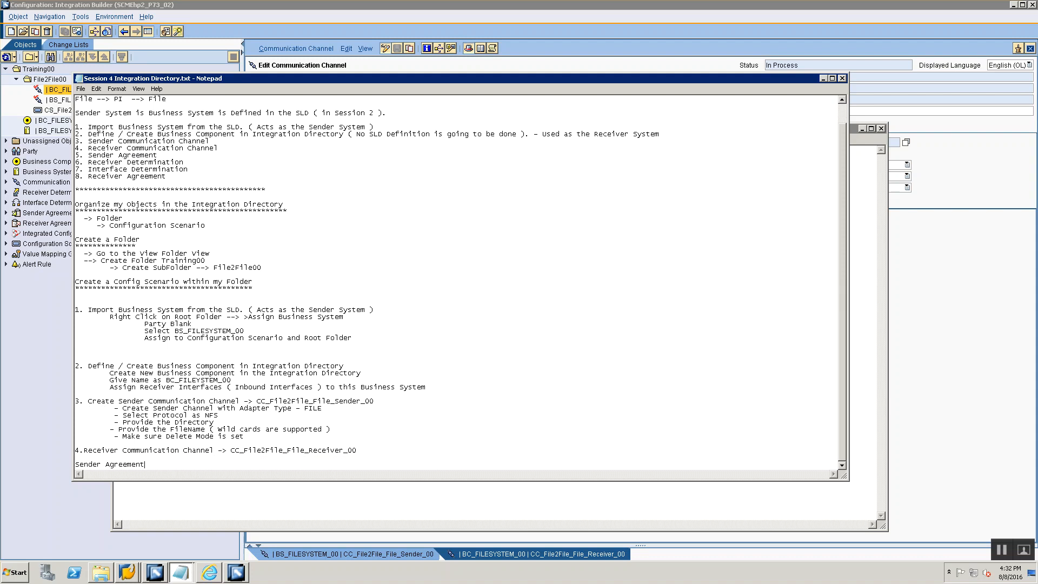
pyautogui.write('5.')
# - Add the notes "Channel Type - File" and "Under Business Component" beneath the Receiver Communication Channel heading
pyautogui.press('Up')
pyautogui.press('Return')
pyautogui.write('Channel Type - File')
pyautogui.press('Return')
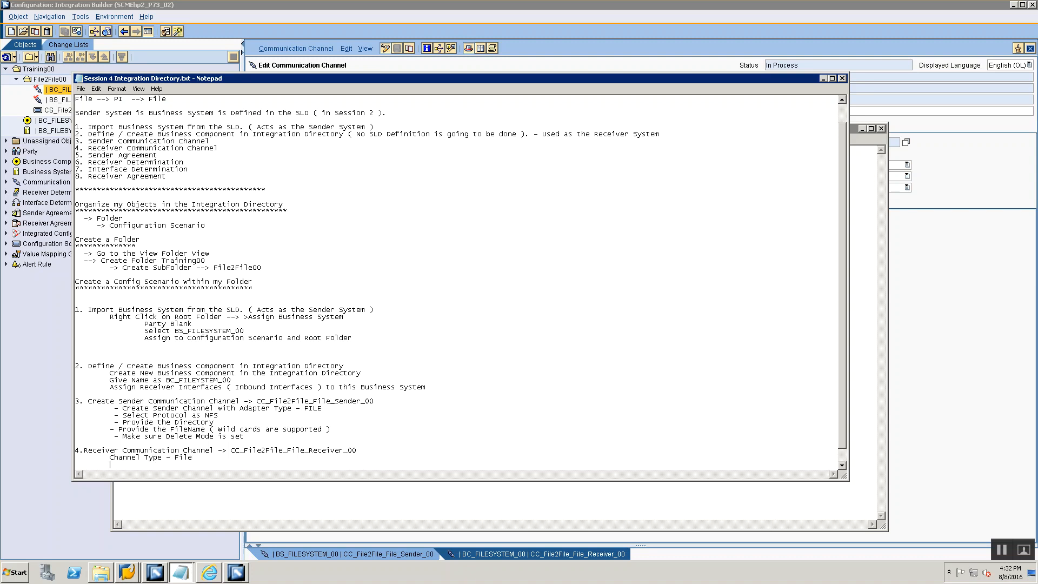
pyautogui.write('Under Business Component')
pyautogui.press('Return')
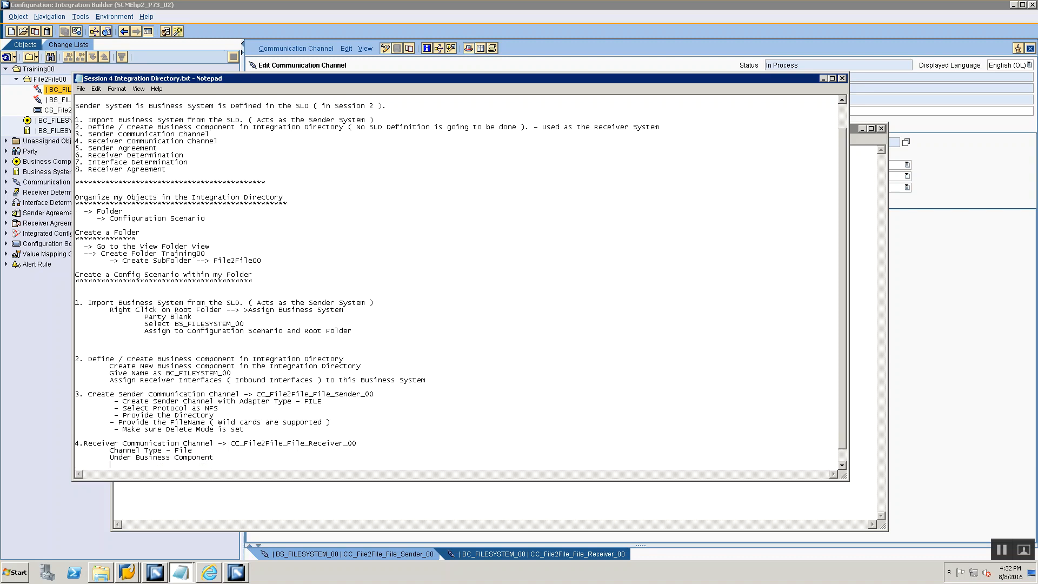
# - Add the note "Provide File Directory" with the indented sub-point "Create Target Directory" to the receiver channel section
pyautogui.write('Provide File Direc')
pyautogui.press('BackSpace')
pyautogui.press('BackSpace')
pyautogui.press('BackSpace')
pyautogui.press('BackSpace')
pyautogui.write('irectory')
pyautogui.press('Return')
pyautogui.write('Create Target Directory')
pyautogui.press('Return')
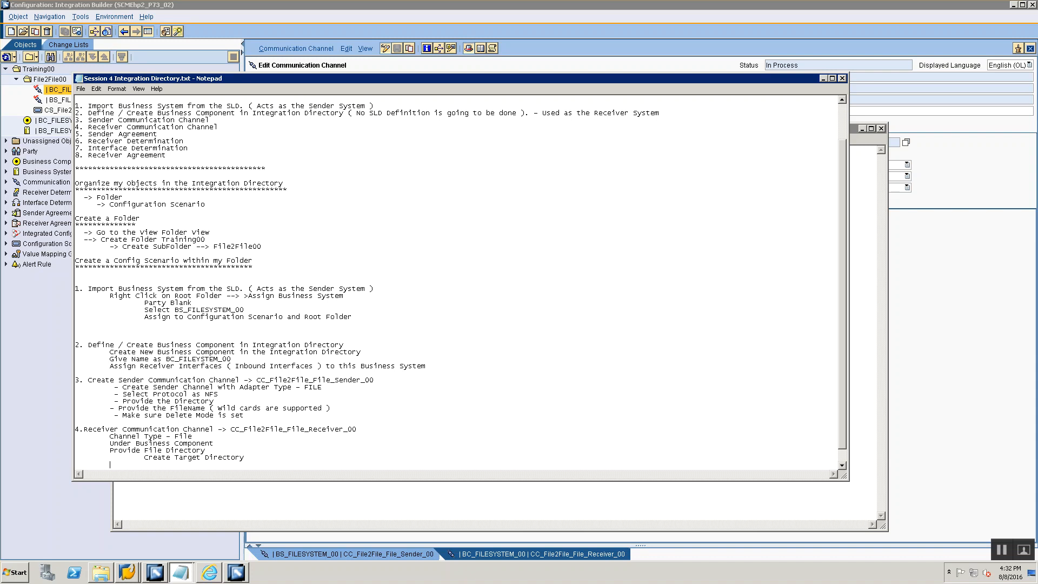
# - Add the notes "Provide FileName" and "Provide File creatrion option" to the receiver channel section
pyautogui.write('Provide FileName')
pyautogui.press('Return')
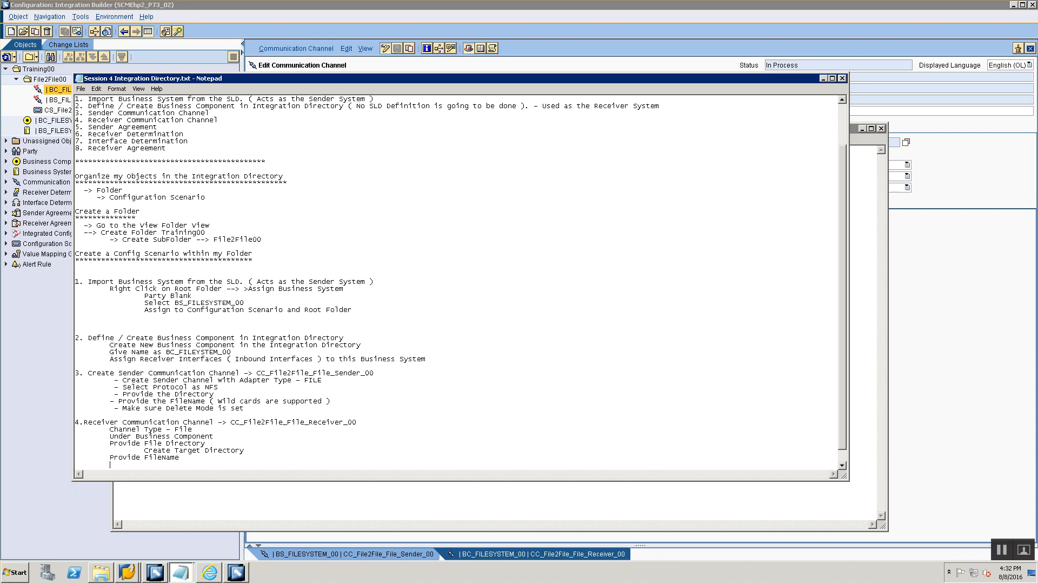
pyautogui.write('Provide File creatrion optioo')
pyautogui.press('BackSpace')
pyautogui.write('n')
pyautogui.press('Return')
pyautogui.press('Tab')
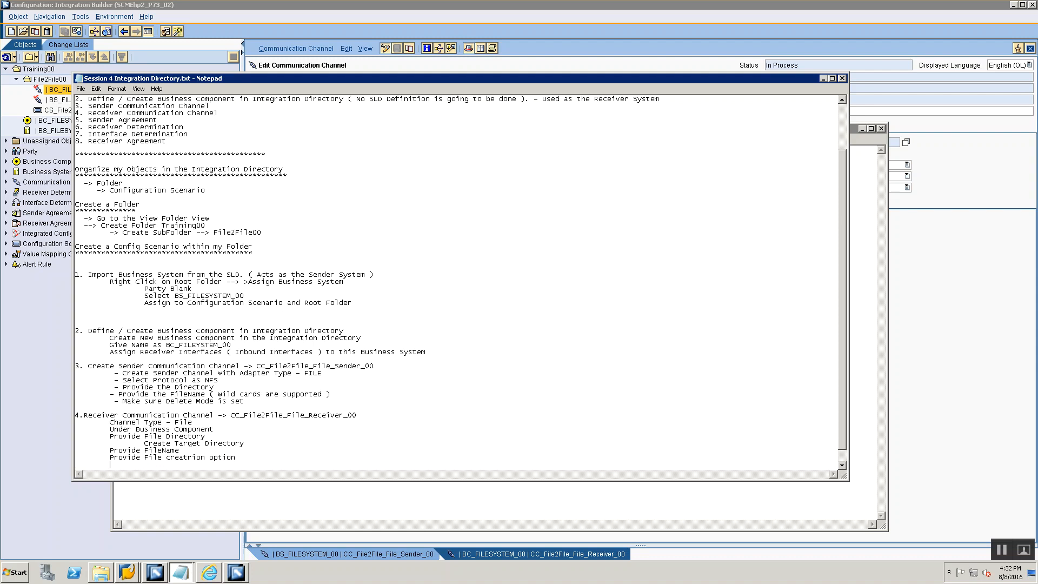
# - Add the indented sub-point "Add Timestamp" under the file creation option note
pyautogui.write('Add Tim')
pyautogui.press('BackSpace')
pyautogui.press('BackSpace')
pyautogui.write('imestam')
pyautogui.hotkey('alt', 'Tab')
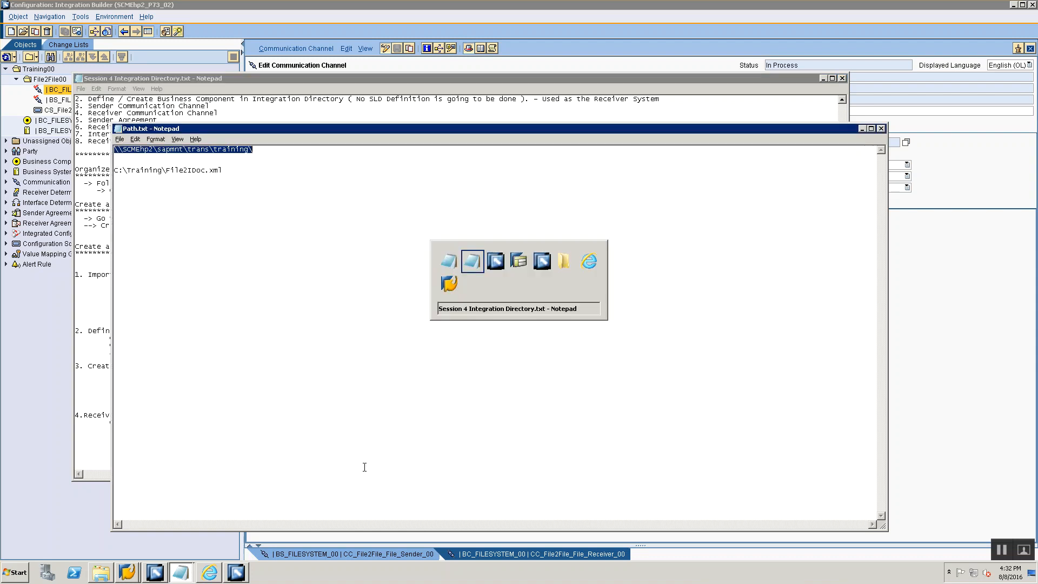
pyautogui.hotkey('alt', 'Tab')
pyautogui.hotkey('alt', 'Tab')
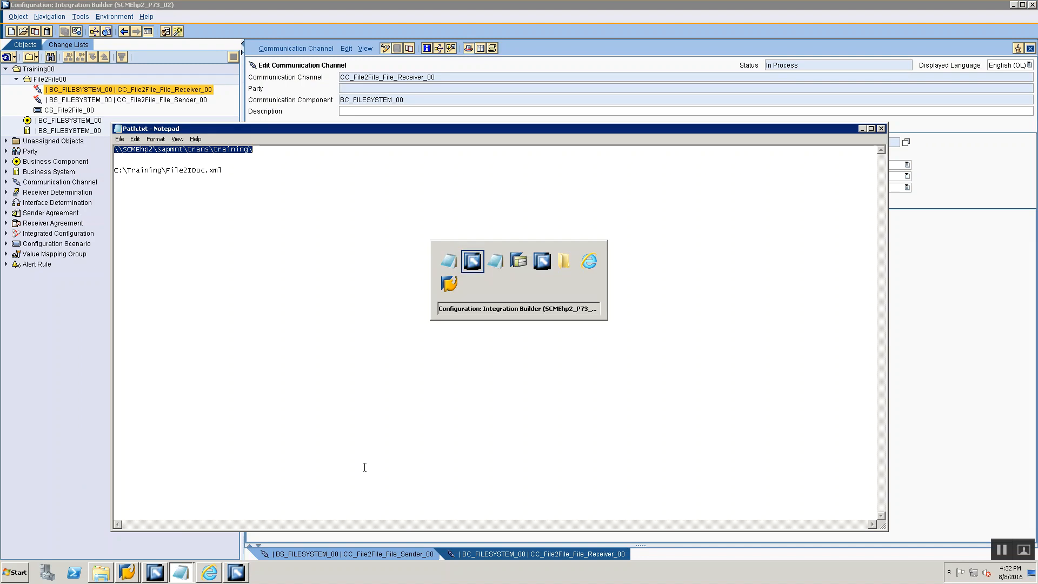
pyautogui.hotkey('alt', 'Tab')
# - Add the indented lines "Sender System" and "Sender Interface" beneath the Sender Agreement heading
pyautogui.scroll(-1, 231, 433)
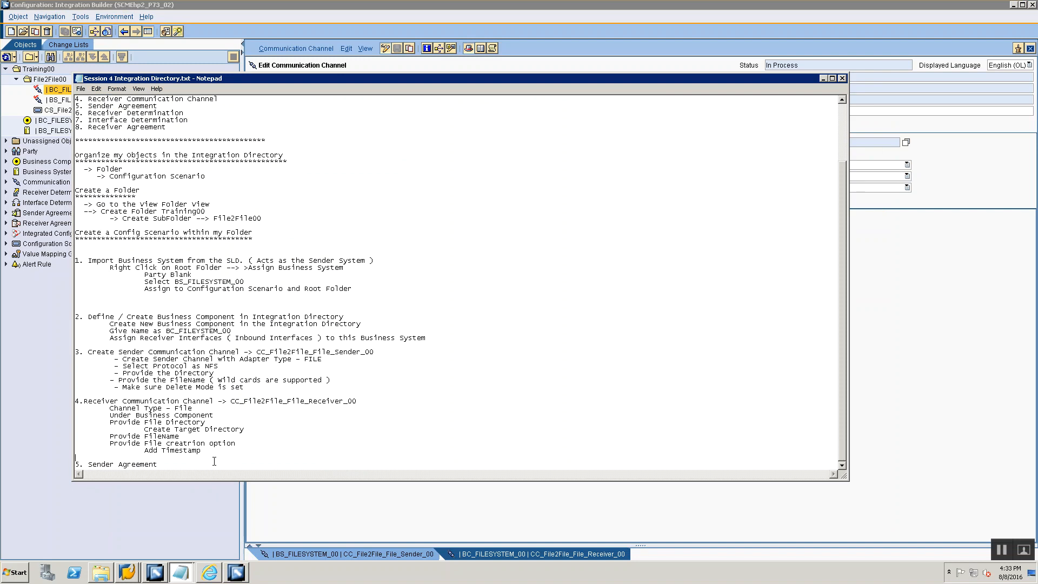
pyautogui.click(214, 461)
pyautogui.press('Return')
pyautogui.press('Return')
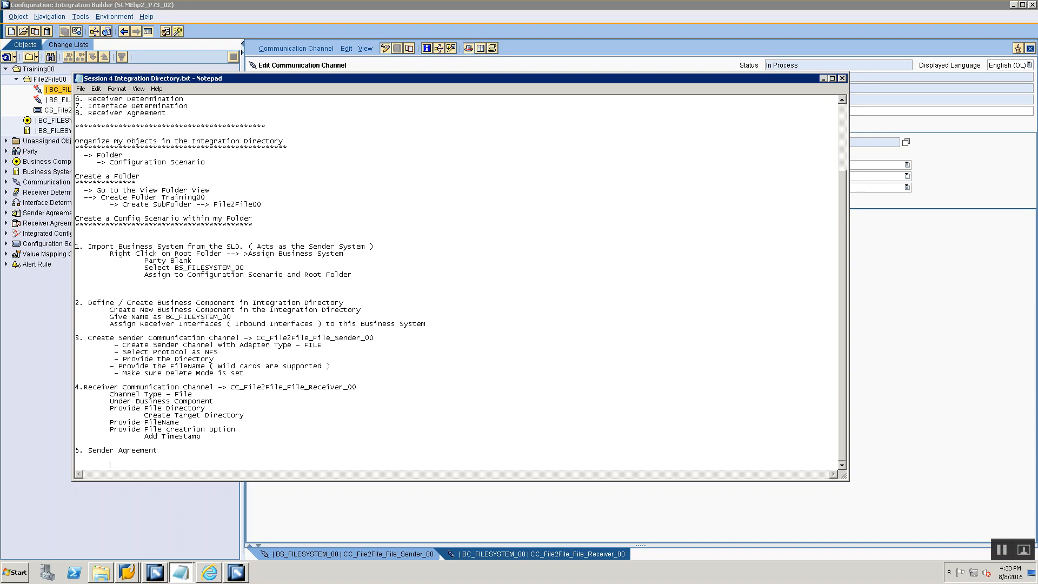
pyautogui.write('Sender System')
pyautogui.press('Return')
pyautogui.press('Tab')
pyautogui.write('Se')
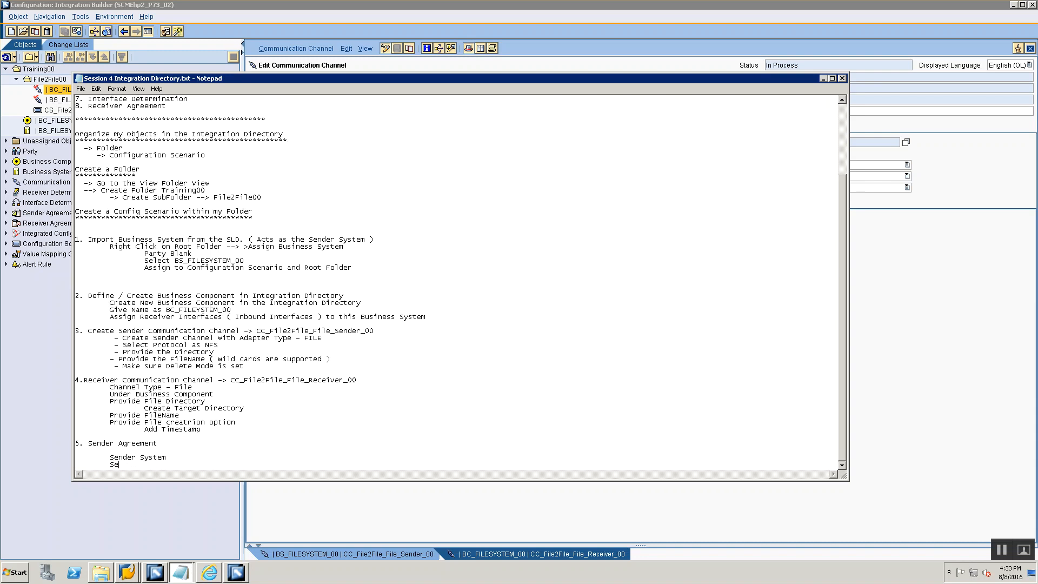
pyautogui.write('nder Interface')
pyautogui.press('Return')
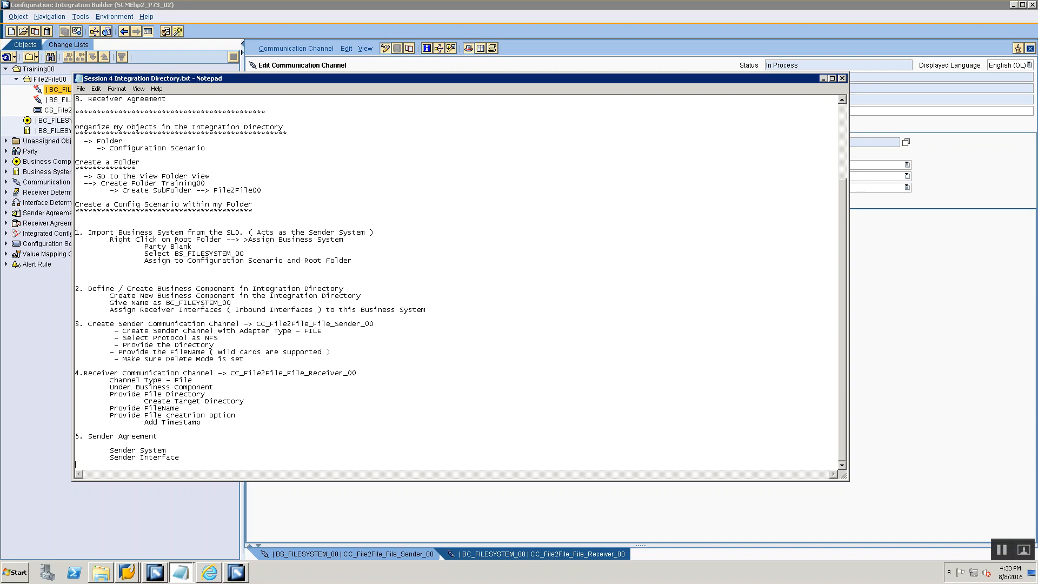
# - Add the line "Sender Interface Namespace" to the Sender Agreement section
pyautogui.write('Sender Interface Namespace')
pyautogui.press('Return')
pyautogui.press('Tab')
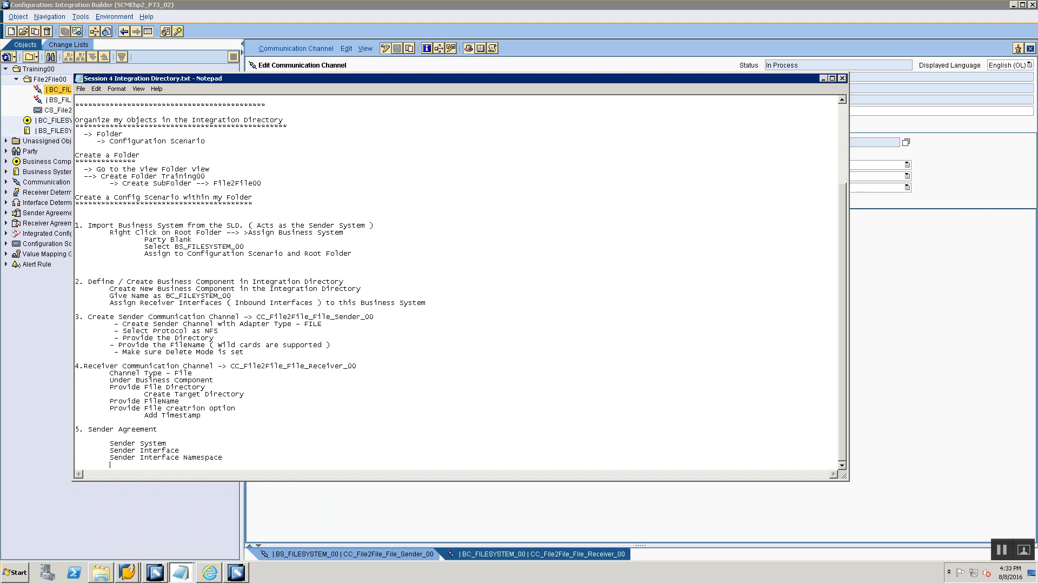
# - Add an indented "Sender Communication Channel" line and note BS_FILESYSTEM_00 as the Sender System
pyautogui.write('Sender Commu')
pyautogui.write('nication Channel')
pyautogui.write('> ')
pyautogui.write('BS')
pyautogui.write('_FILE_')
pyautogui.write('SYSTEM_00')
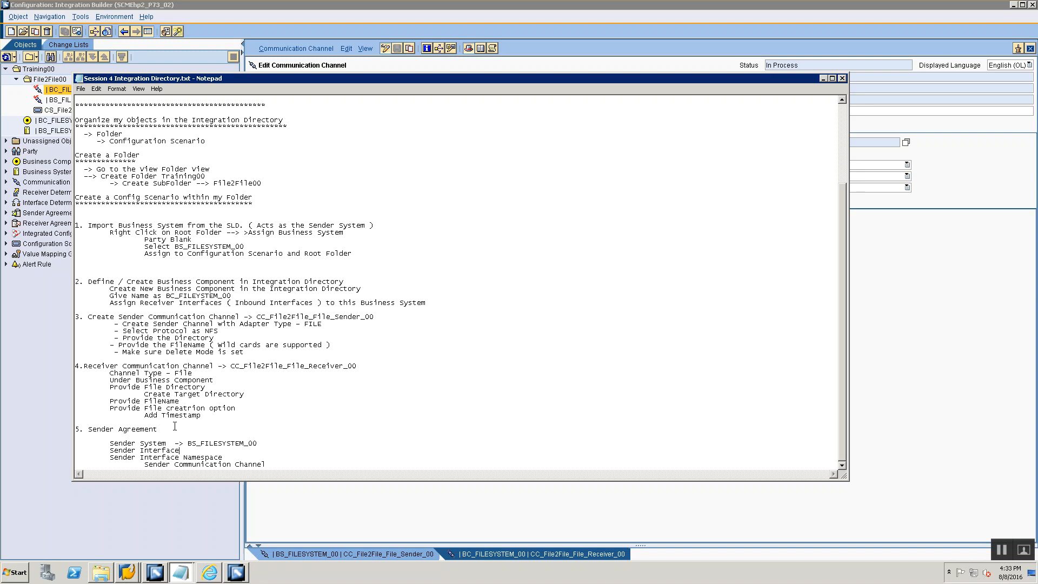
pyautogui.write('> SIOA-')
pyautogui.write('Src')
pyautogui.press('Down')
pyautogui.write('-> http:/')
pyautogui.write('/traini')
pyautogui.write('ng.com/FIle2File')
pyautogui.write('_00 Sender Communication Channel ')
pyautogui.write('->')
# - Try to copy the sender channel name from section 3 into the Sender Communication Channel line
pyautogui.moveTo(257, 317); pyautogui.dragTo(389, 311)
pyautogui.hotkey('ctrl', 'c')
pyautogui.click(301, 467)
pyautogui.hotkey('ctrl', 'v')
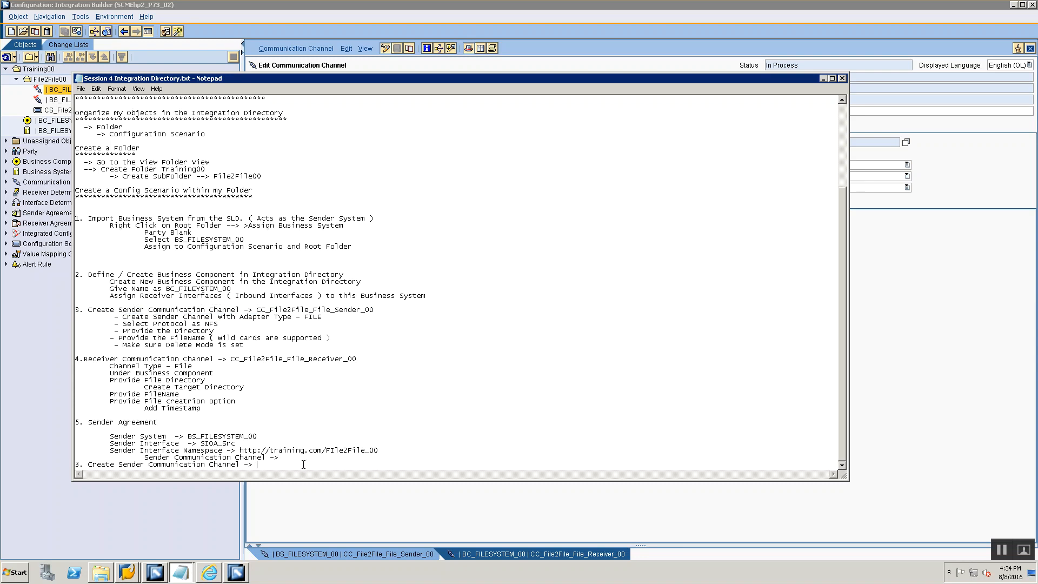
pyautogui.hotkey('ctrl', 'z')
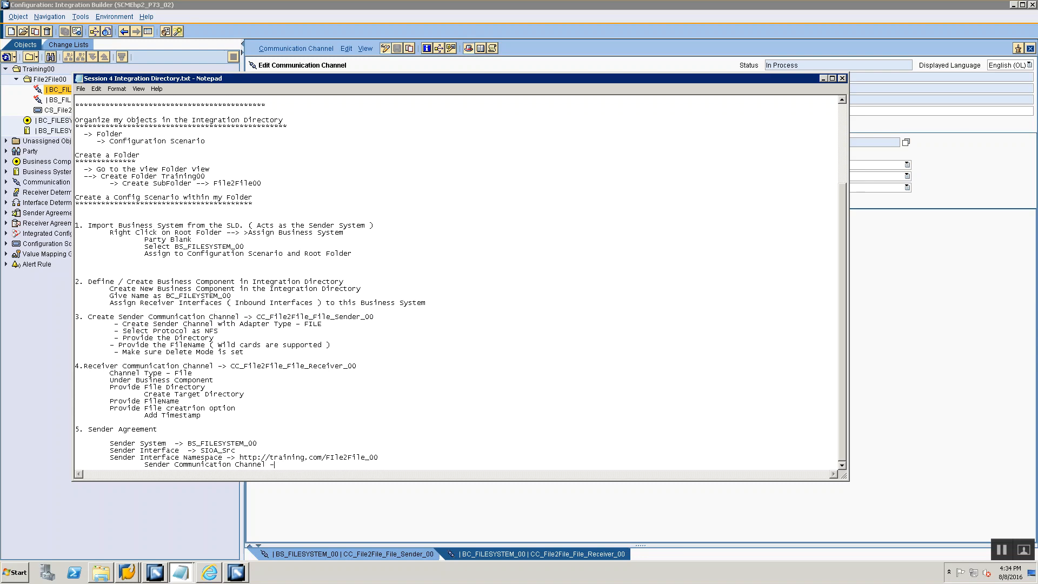
pyautogui.hotkey('ctrl', 'v')
pyautogui.hotkey('ctrl', 'z')
pyautogui.hotkey('ctrl', 'z')
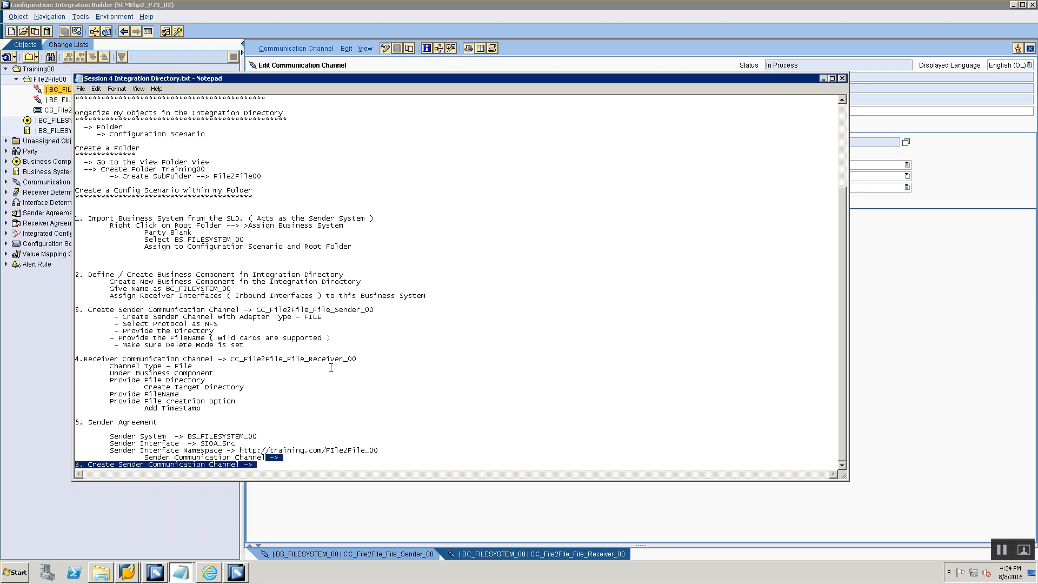
# - Remove the stray heading text pasted below the Sender Communication Channel line and paste the channel name CC_File2File_File_Sender_00
pyautogui.moveTo(256, 310); pyautogui.dragTo(374, 310)
pyautogui.hotkey('ctrl', 'c')
pyautogui.moveTo(258, 465); pyautogui.dragTo(80, 456)
pyautogui.press('BackSpace')
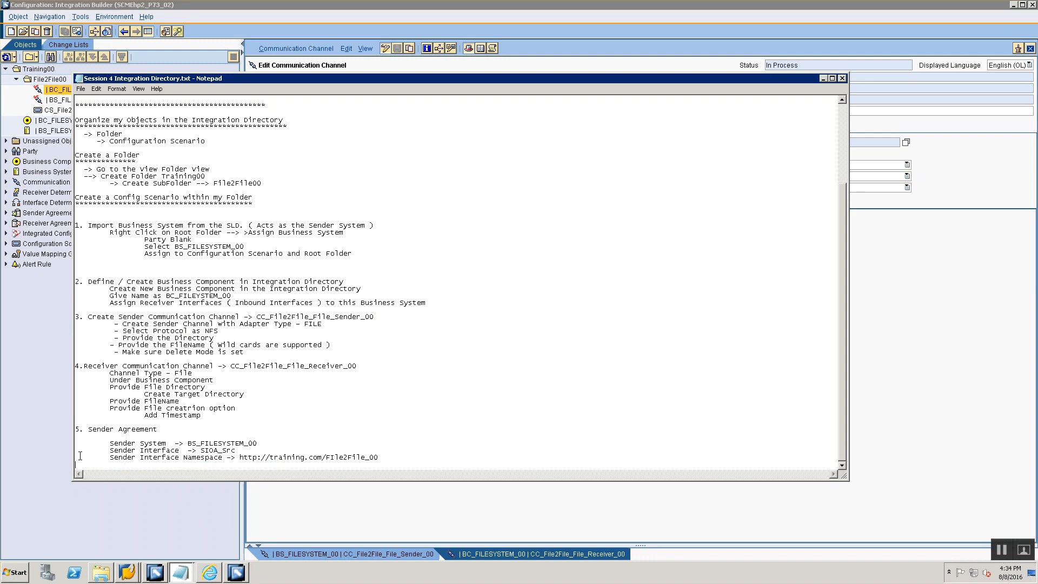
pyautogui.hotkey('ctrl', 'z')
pyautogui.press('Right')
pyautogui.hotkey('shift', 'Home')
pyautogui.press('BackSpace')
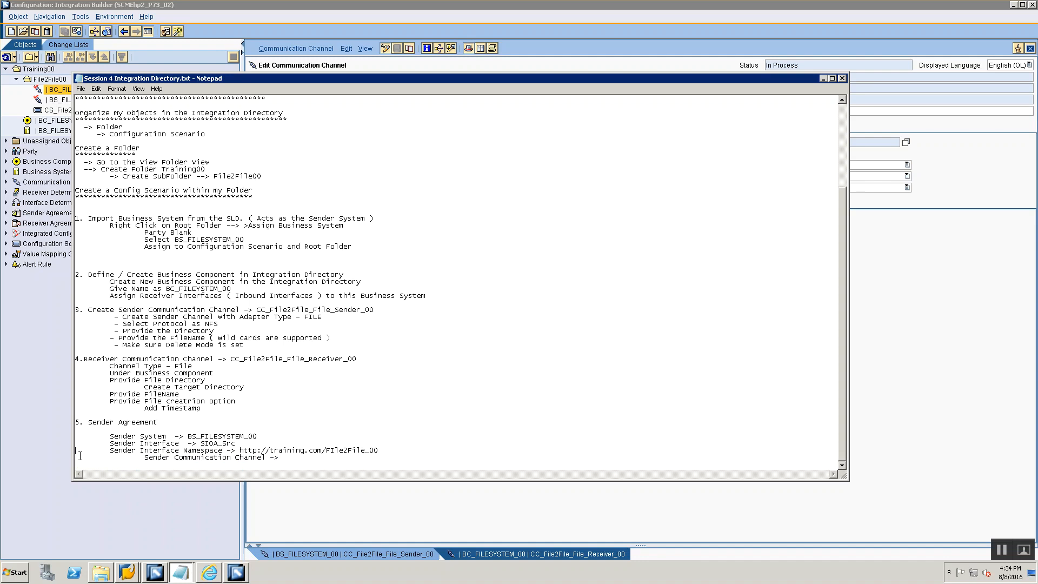
pyautogui.hotkey('ctrl', 'v')
# - Switch to Integration Builder and start creating a new Sender Agreement in the File2File00 folder
pyautogui.hotkey('alt', 'Tab')
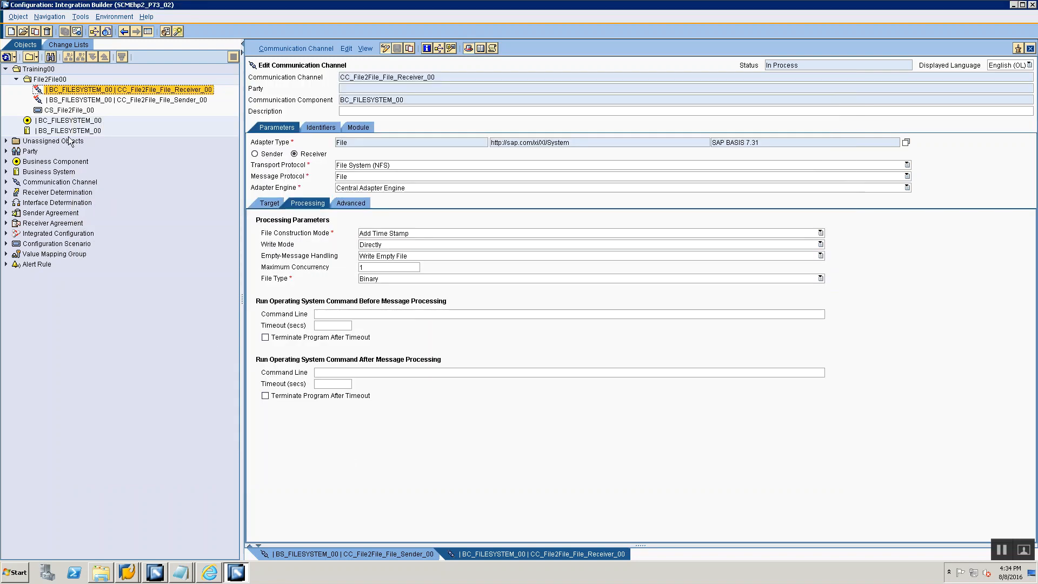
pyautogui.click(55, 81)
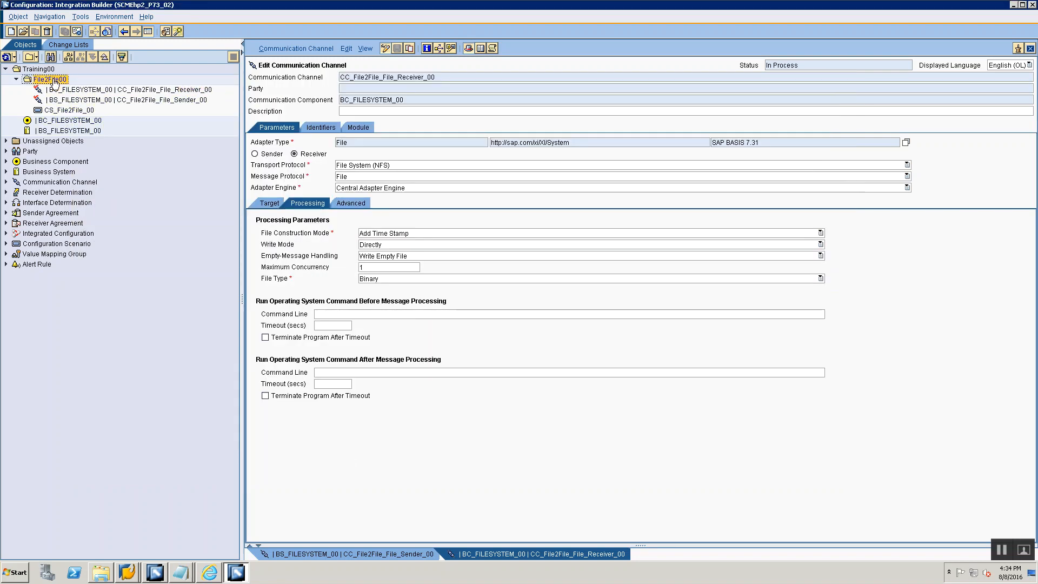
pyautogui.rightClick(55, 81)
pyautogui.click(66, 85)
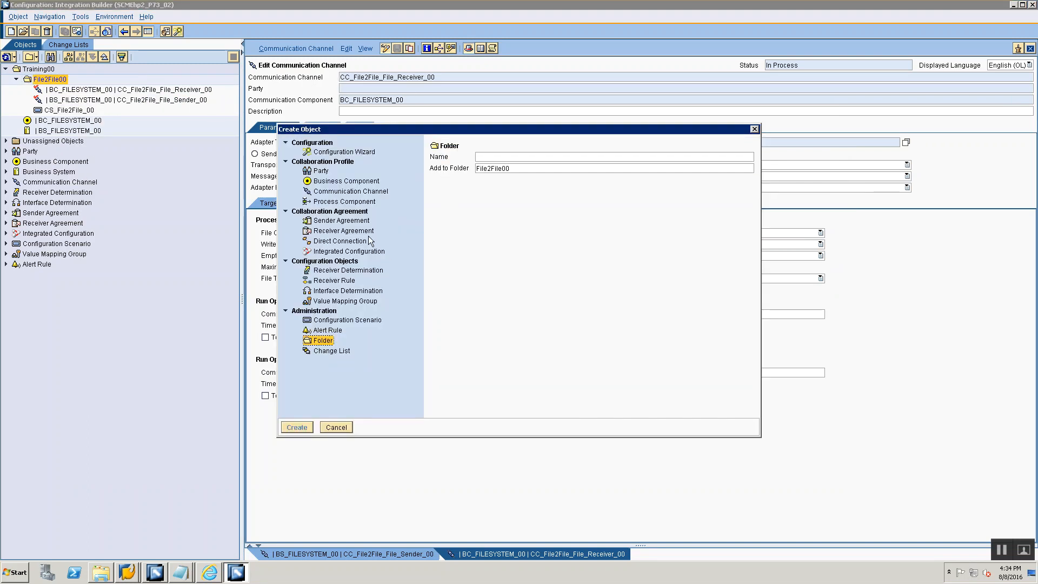
pyautogui.click(361, 221)
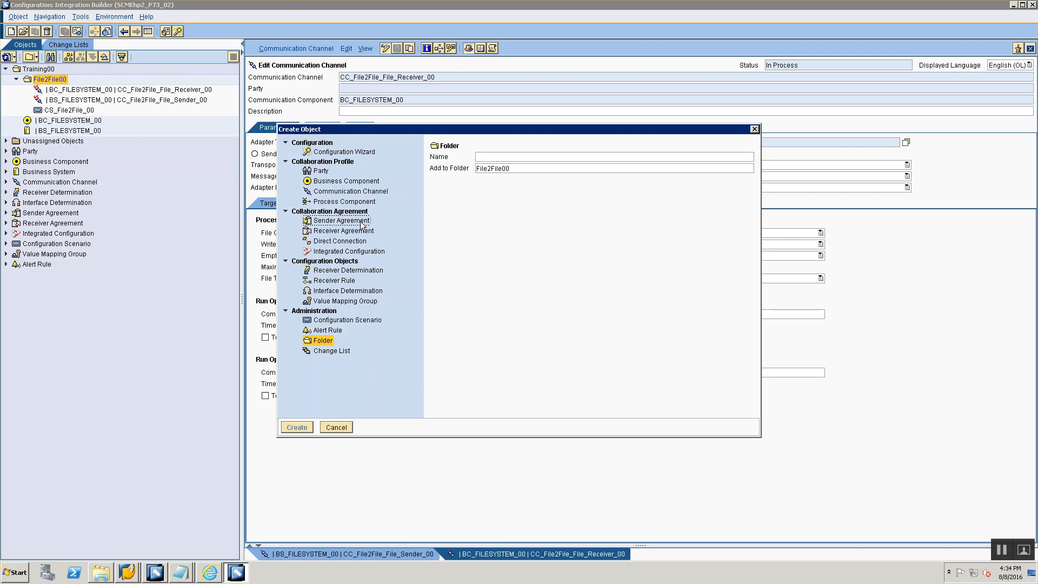
# - Choose BS_FILESYSTEM_00 as the sender agreement's communication component
pyautogui.click(570, 185)
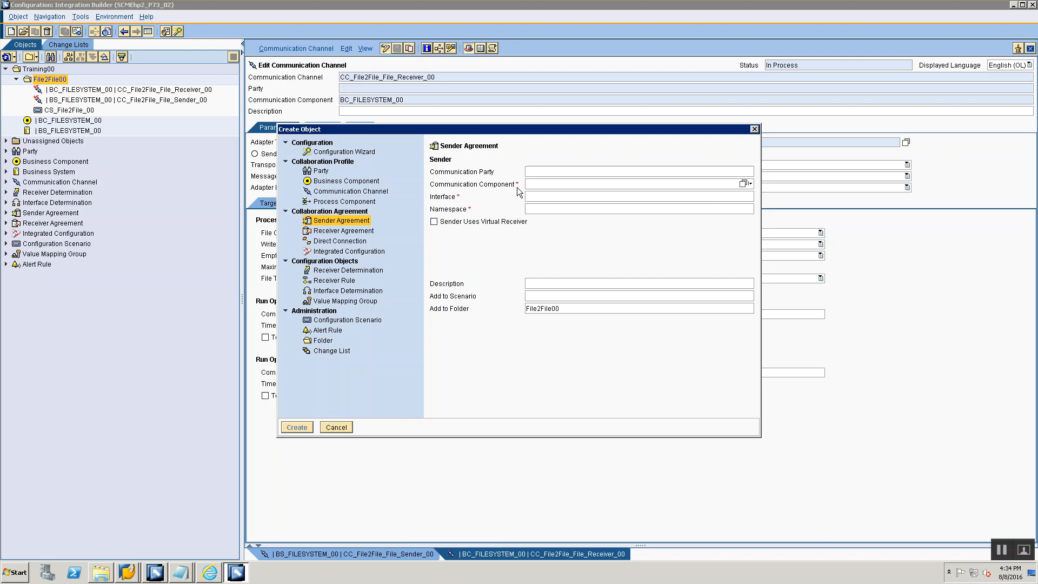
pyautogui.click(743, 183)
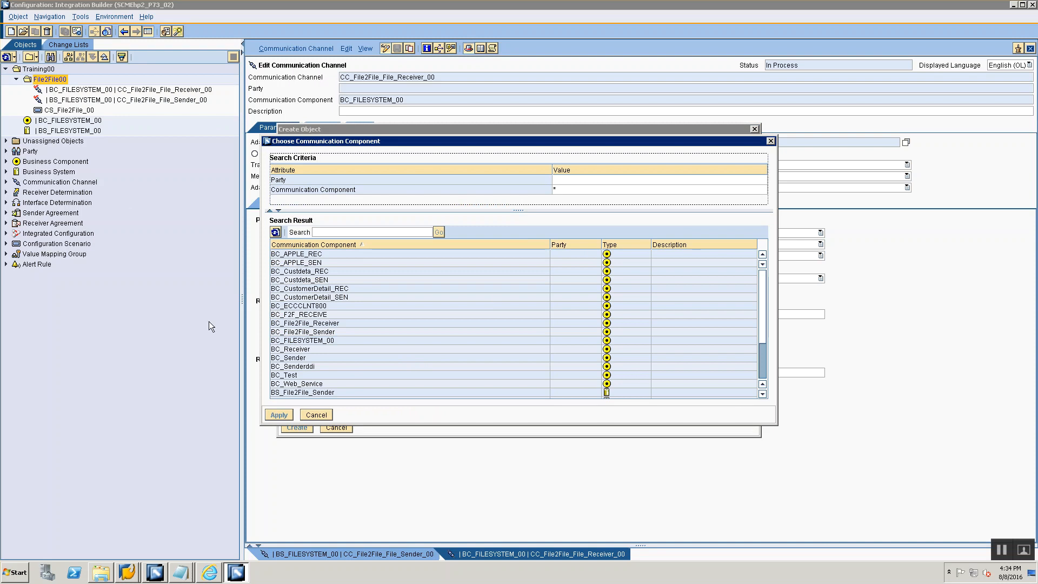
pyautogui.click(324, 392)
pyautogui.scroll(-3, 324, 390)
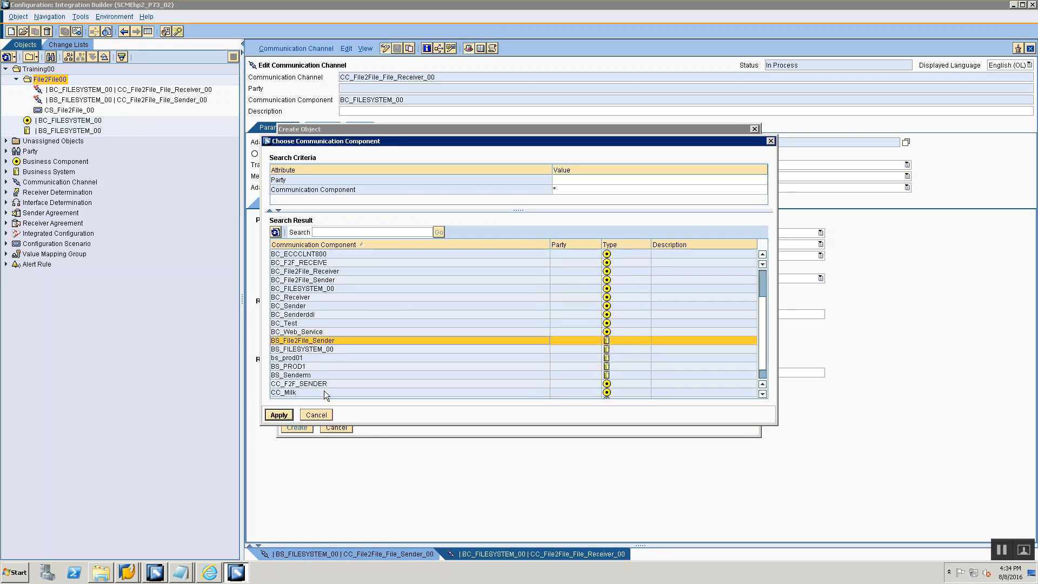
pyautogui.click(307, 333)
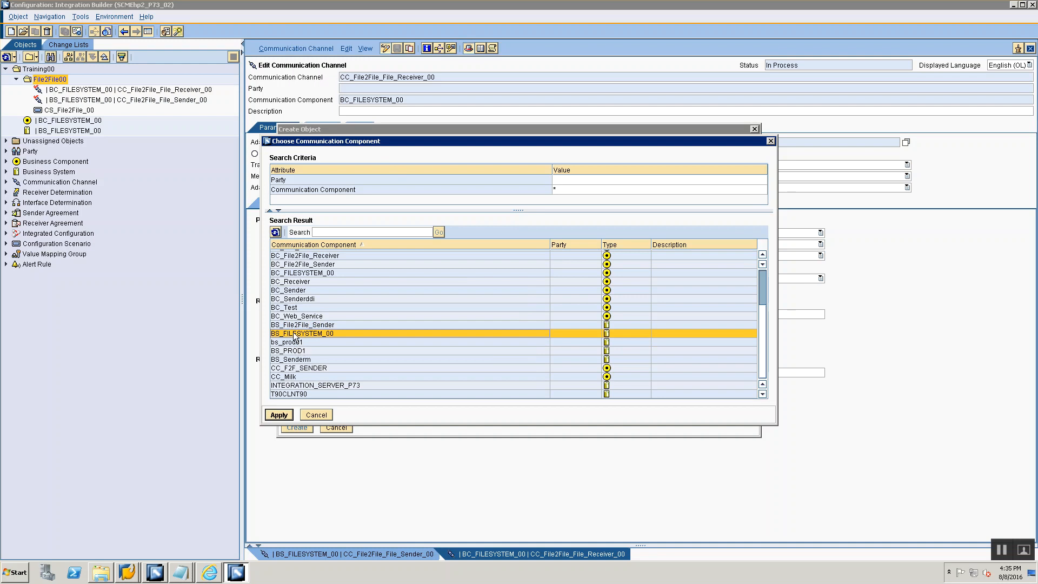
pyautogui.click(279, 415)
pyautogui.click(544, 199)
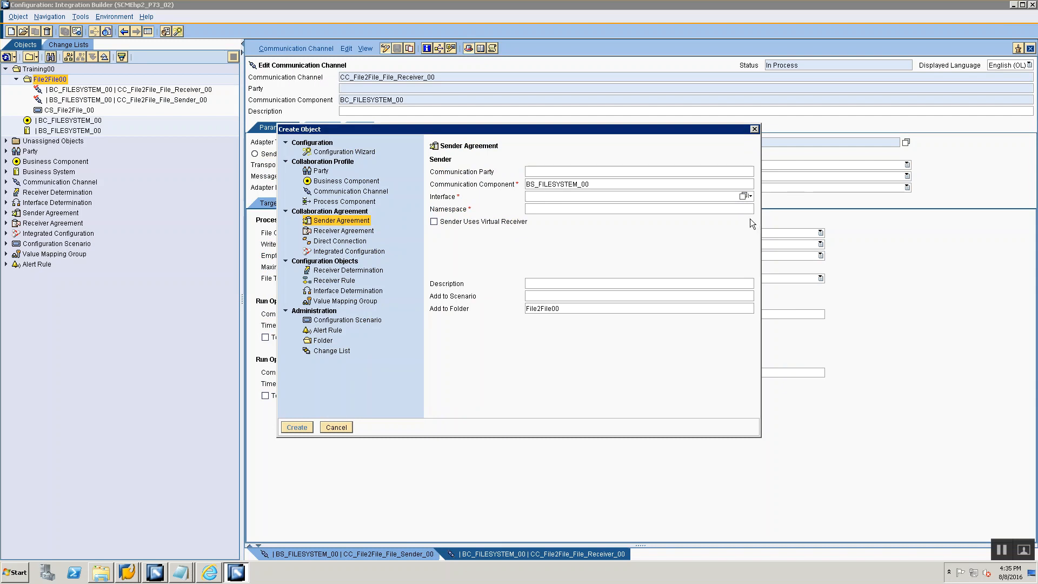
pyautogui.click(741, 196)
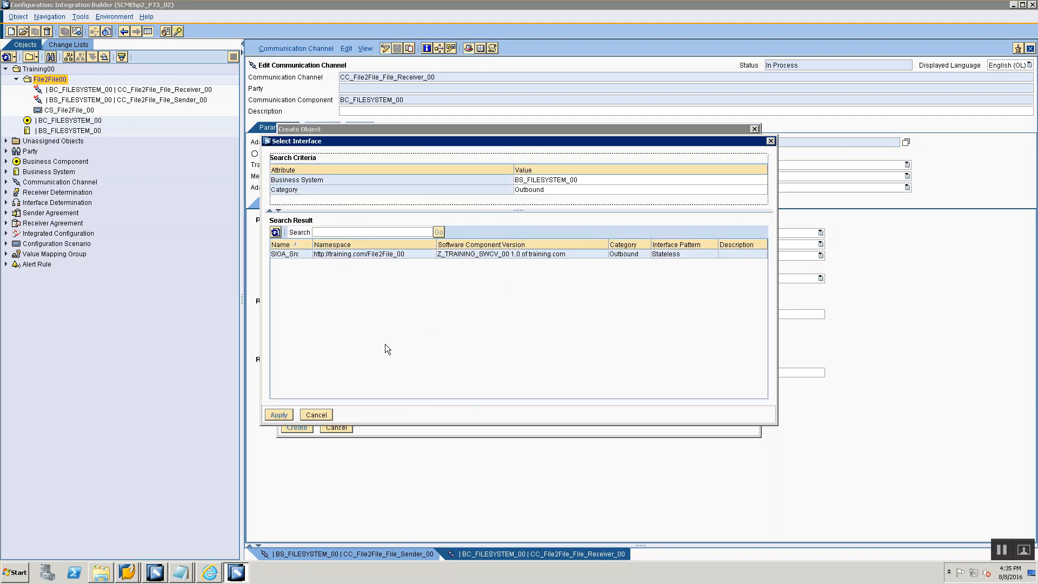
pyautogui.click(302, 253)
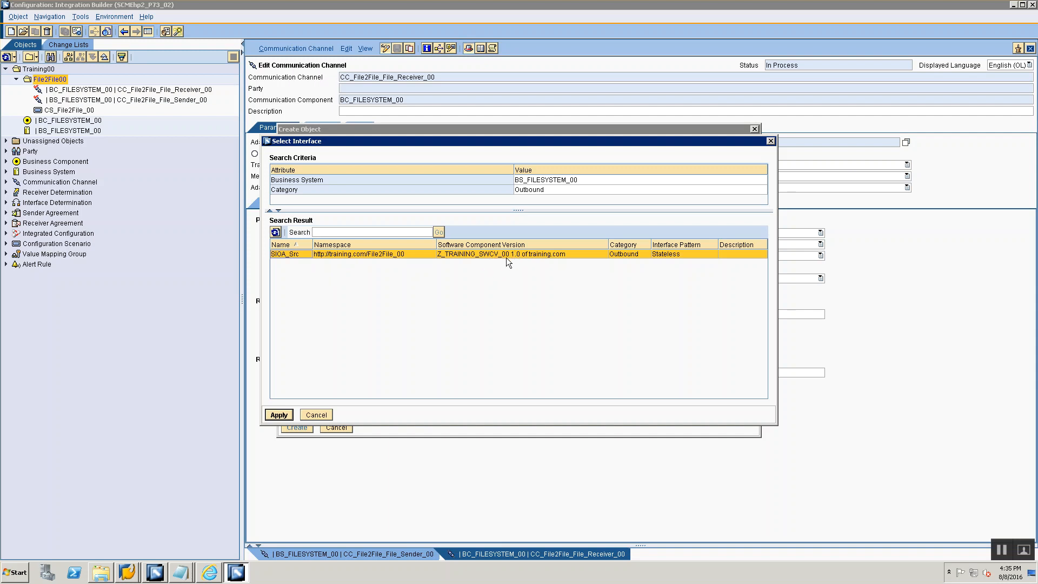
pyautogui.click(287, 414)
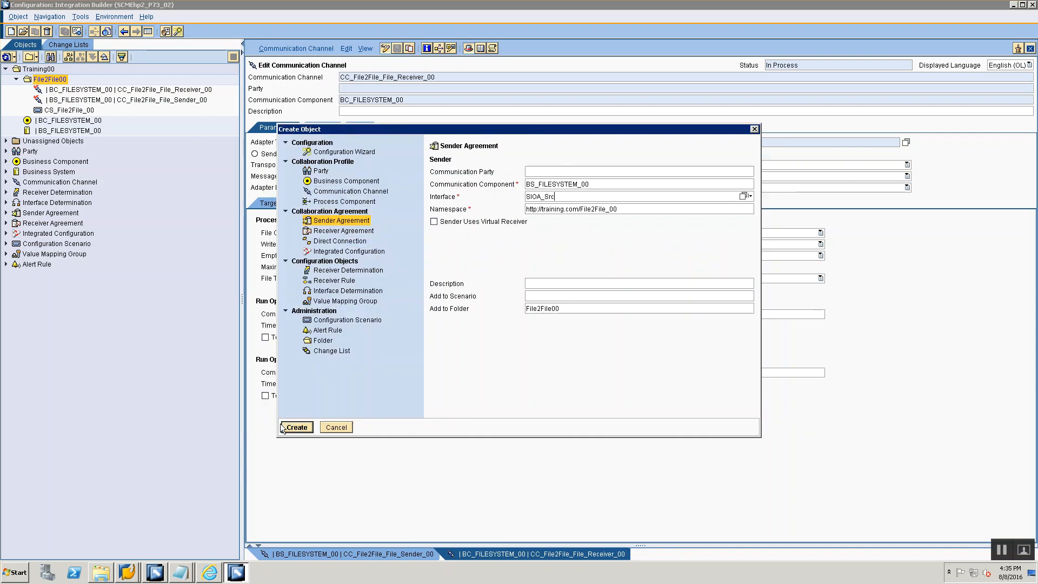
# - Add the sender agreement to the configuration scenario CS_File2File_00 and create it
pyautogui.click(557, 295)
pyautogui.click(746, 296)
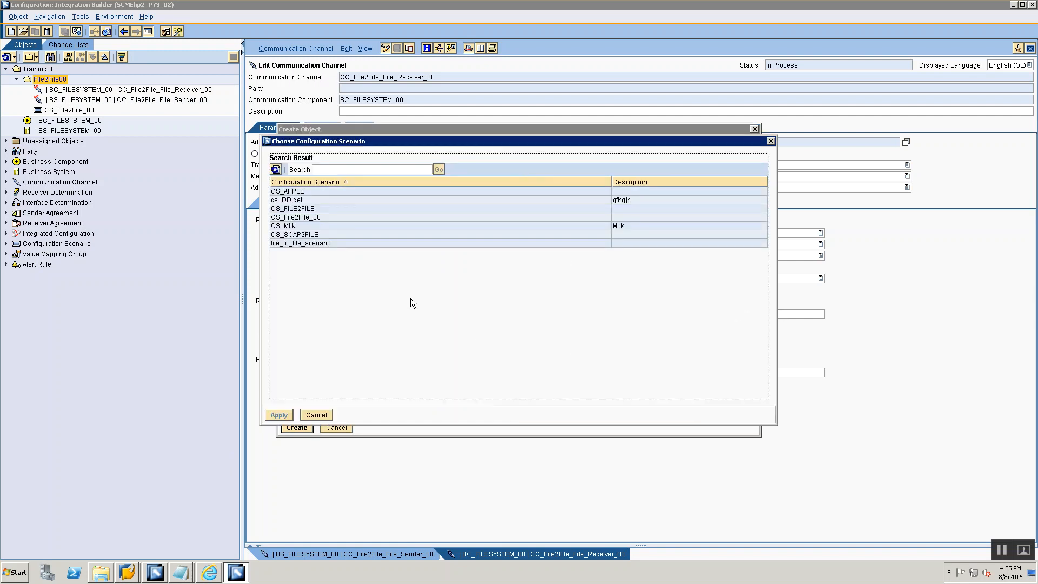
pyautogui.click(299, 217)
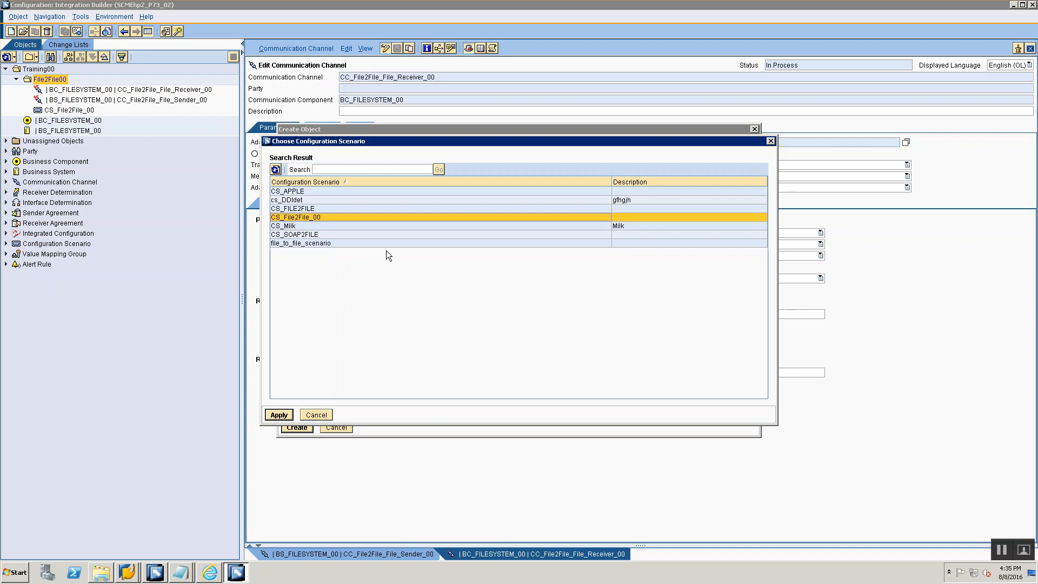
pyautogui.click(278, 415)
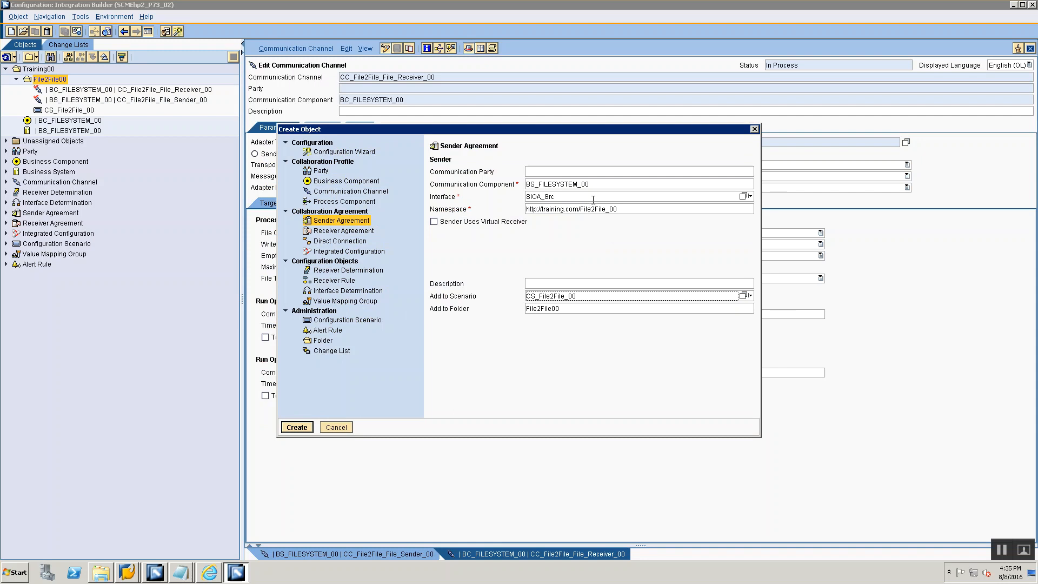
pyautogui.click(297, 427)
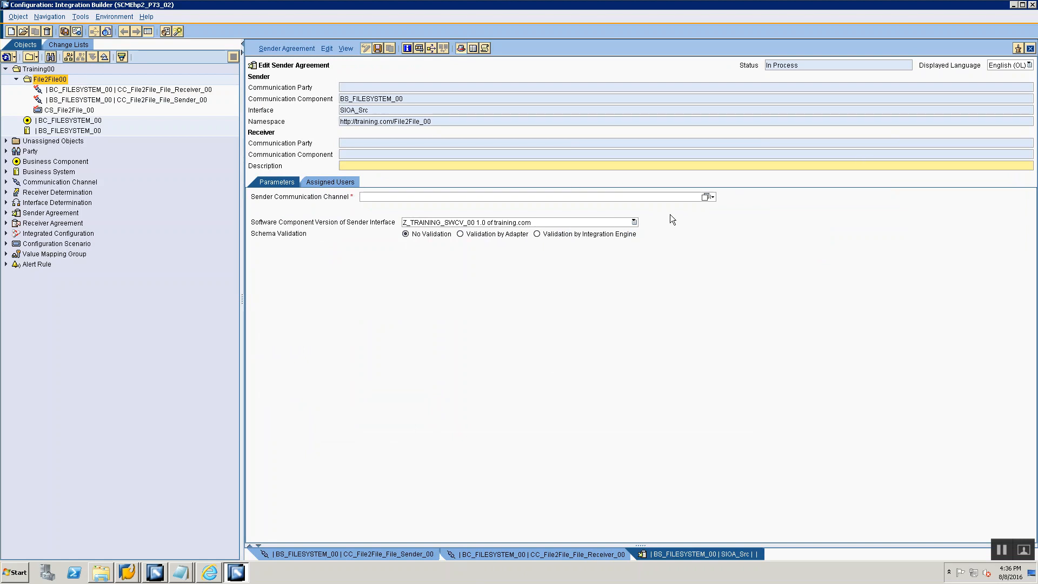
# - Assign CC_File2File_File_Sender_00 as the sender communication channel, save the agreement and select it in the File2File00 folder
pyautogui.click(705, 197)
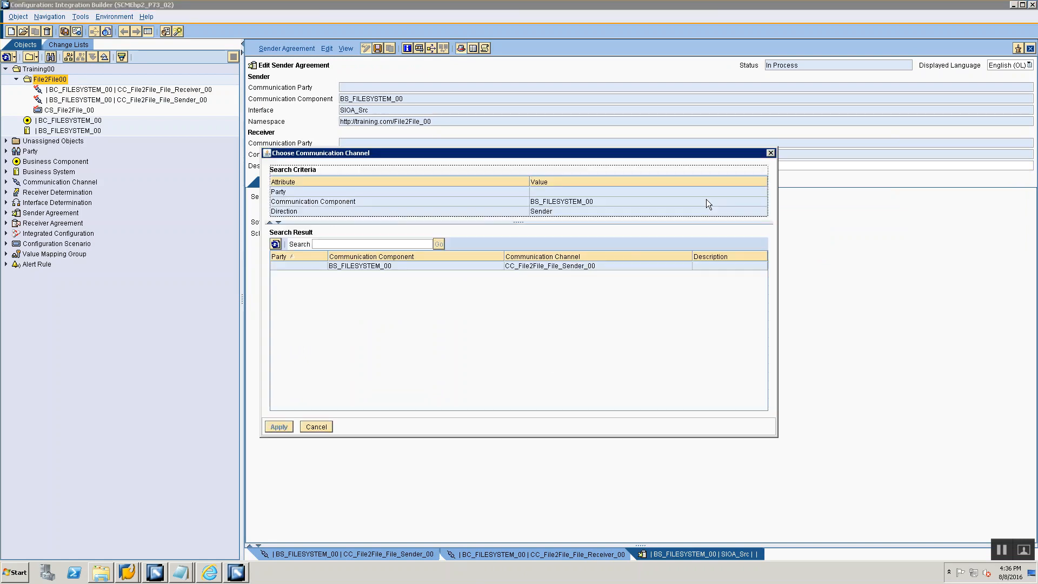
pyautogui.click(524, 265)
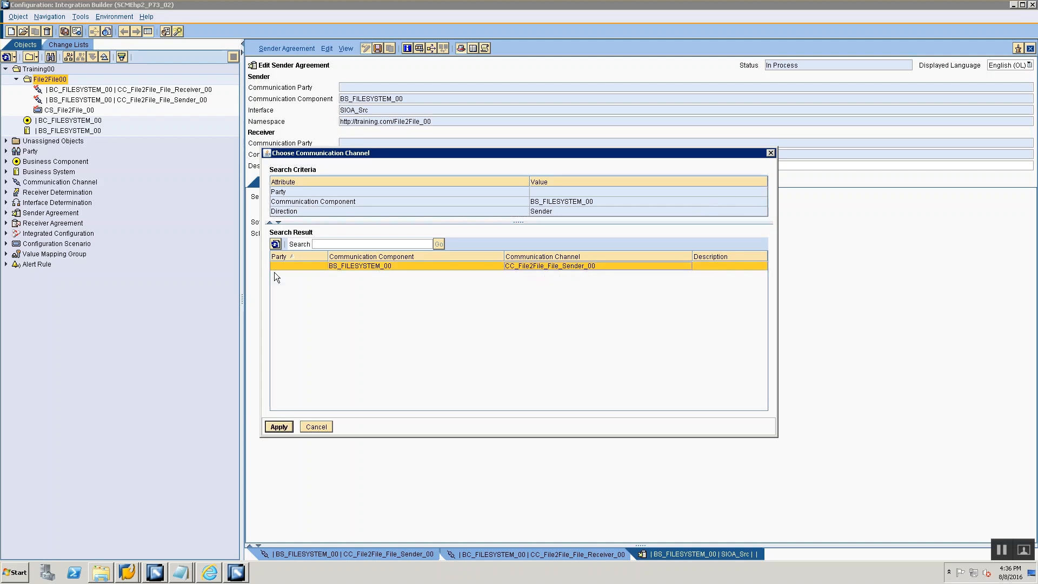
pyautogui.hotkey('alt', 'Tab')
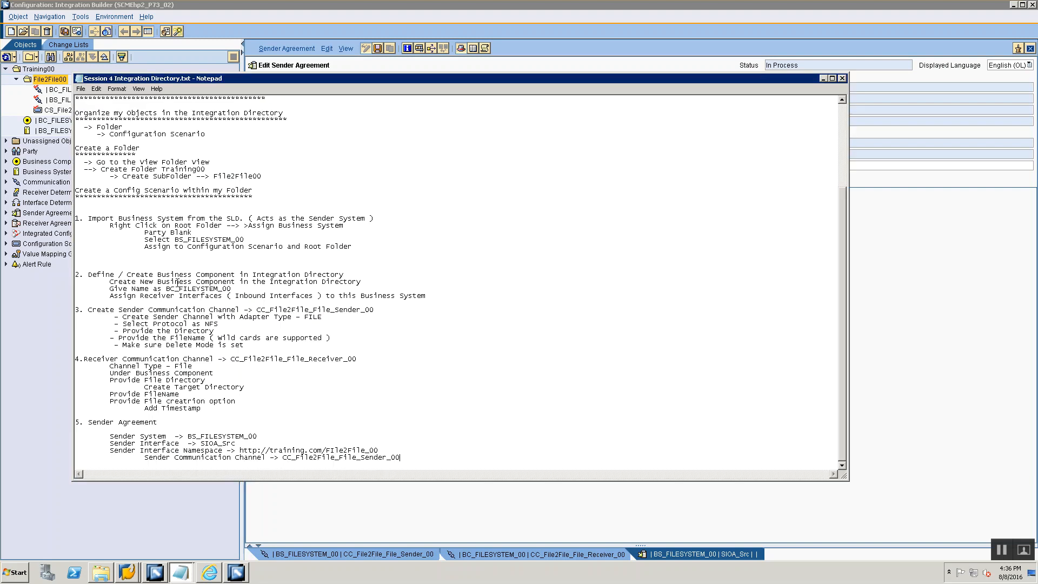
pyautogui.hotkey('alt', 'Tab')
pyautogui.hotkey('alt', 'Tab')
pyautogui.hotkey('alt', 'Tab')
pyautogui.hotkey('ctrl', 's')
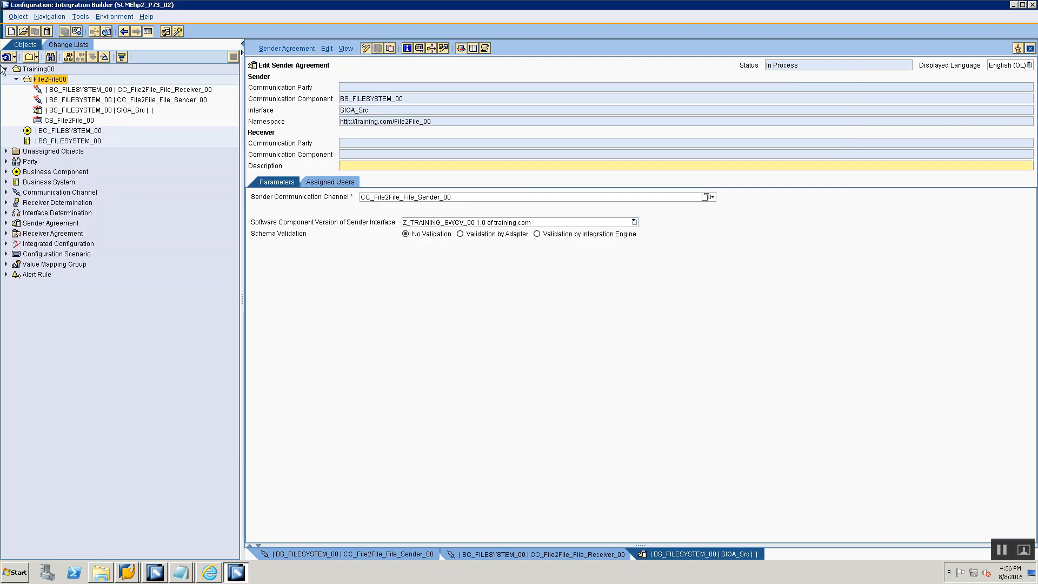
pyautogui.click(59, 102)
pyautogui.click(60, 111)
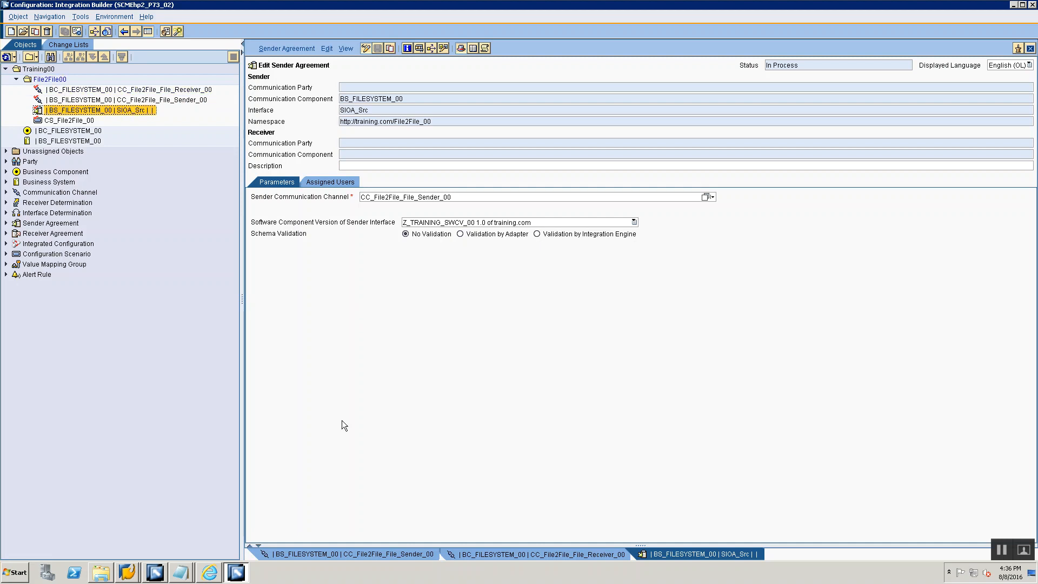
# - Switch to the Notepad notes and add the heading "6. Receiver Determination" below the Sender Agreement section
pyautogui.hotkey('alt', 'Tab')
pyautogui.press('Return')
pyautogui.press('Return')
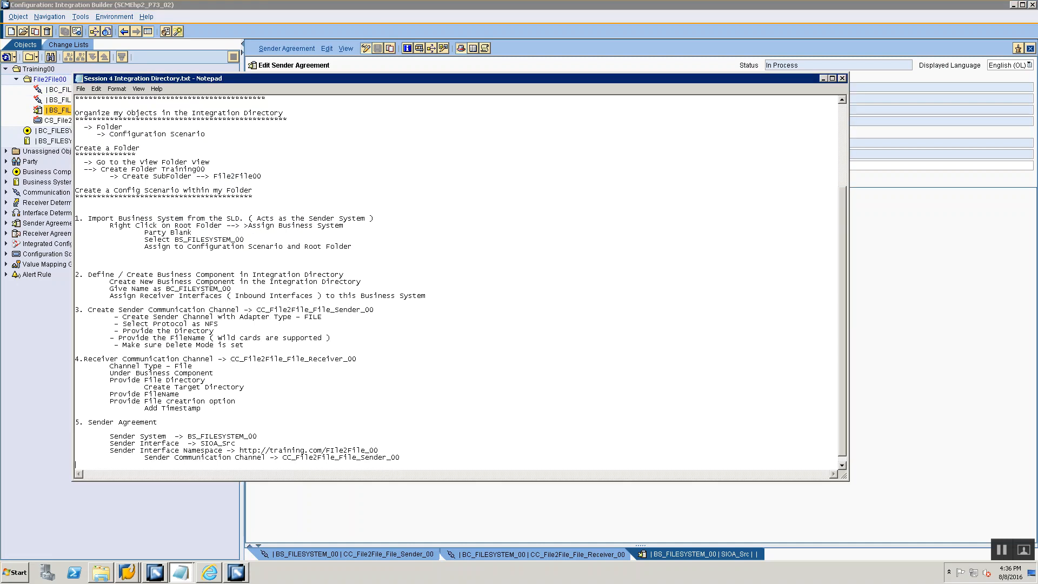
pyautogui.write('6.')
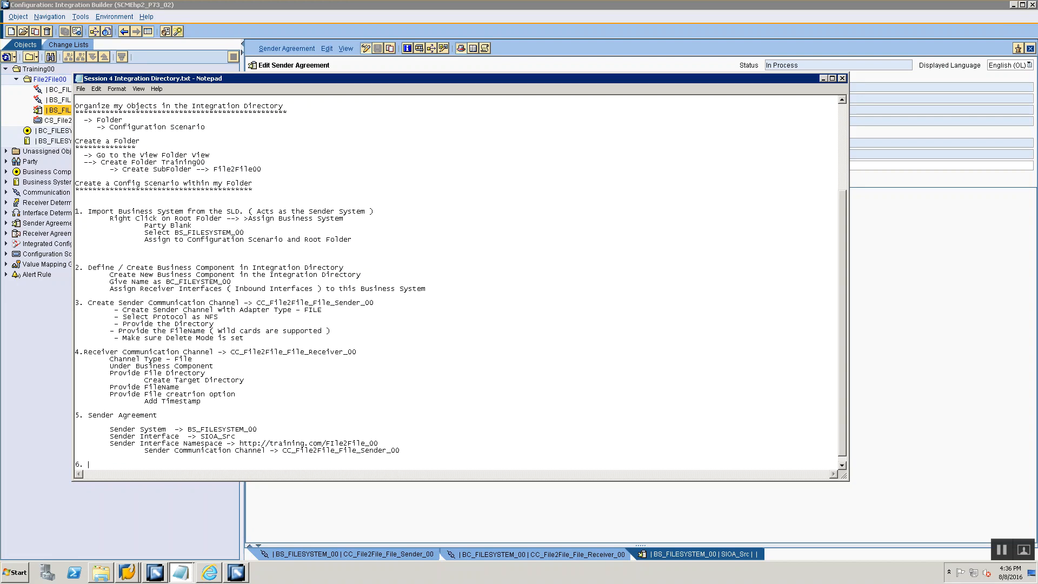
pyautogui.scroll(5, 325, 267)
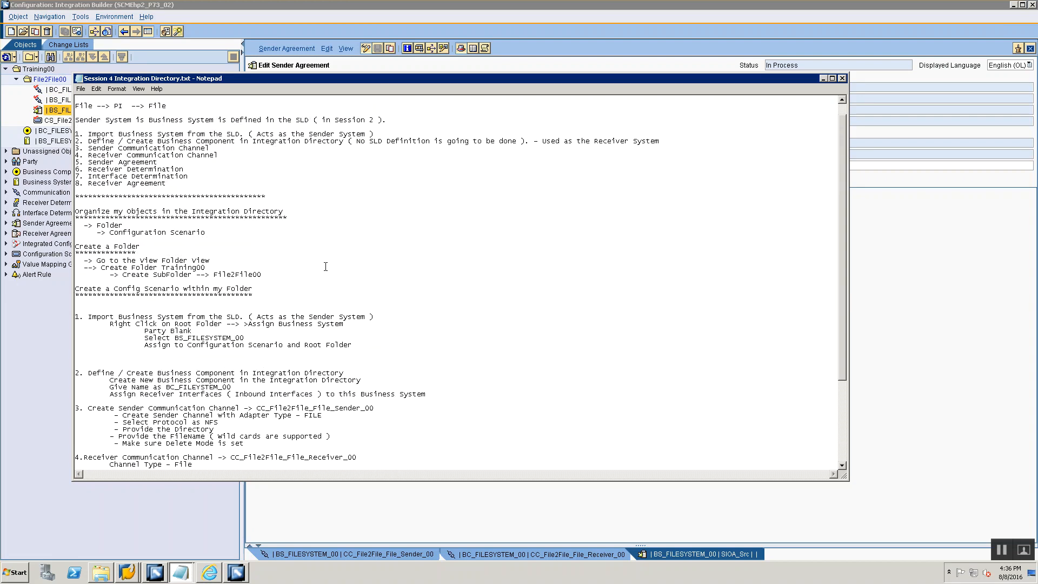
pyautogui.scroll(-5, 146, 215)
pyautogui.write('Receiver Determination')
# - List Sender System, Sender Interface, Sender Interface Namespace and a further-indented Receiver System under the Receiver Determination heading
pyautogui.press('Return')
pyautogui.press('Tab')
pyautogui.write('Sender System')
pyautogui.press('Return')
pyautogui.press('Tab')
pyautogui.write('Sender Interface')
pyautogui.press('Return')
pyautogui.press('Tab')
pyautogui.write('Sender Interface Namespa')
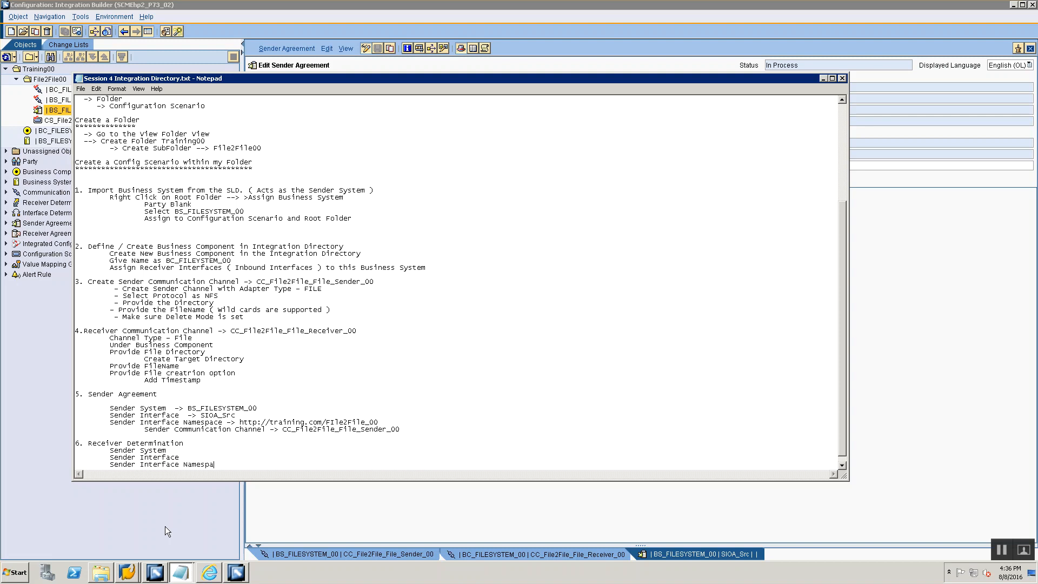
pyautogui.write('ce')
pyautogui.press('Return')
pyautogui.press('Tab')
pyautogui.press('Tab')
pyautogui.write('Receiver Systemk')
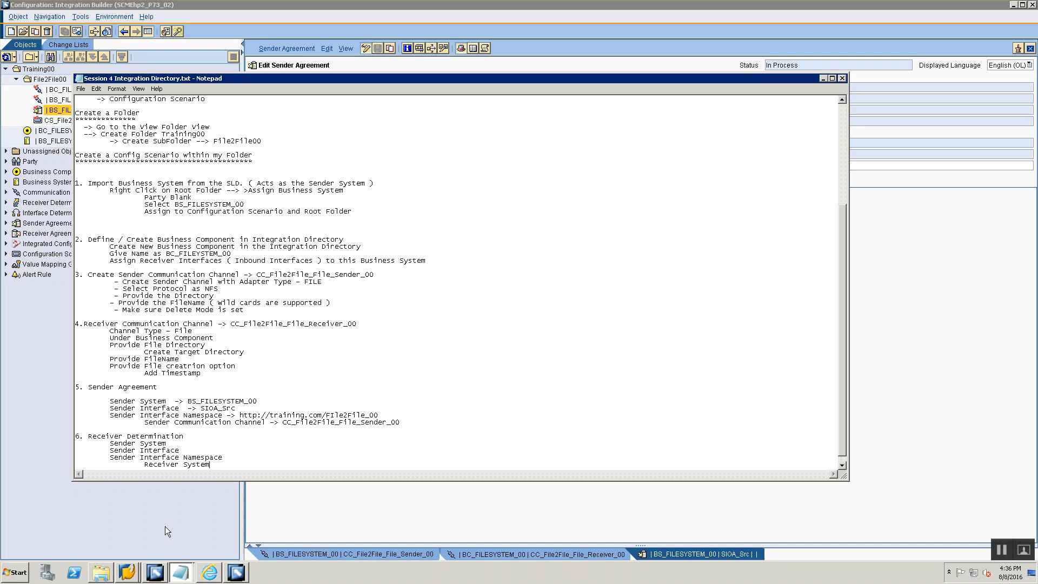
# - Copy BS_FILESYSTEM_00 from the Sender Agreement notes to the Sender System line under Receiver Determination, after an arrow
pyautogui.moveTo(188, 400); pyautogui.dragTo(262, 401)
pyautogui.hotkey('ctrl', 'c')
pyautogui.click(188, 444)
pyautogui.write('->')
pyautogui.hotkey('ctrl', 'v')
# - Replace the three sender lines under Receiver Determination with the completed system, interface and namespace lines from the Sender Agreement section
pyautogui.moveTo(109, 401); pyautogui.dragTo(393, 415)
pyautogui.hotkey('ctrl', 'c')
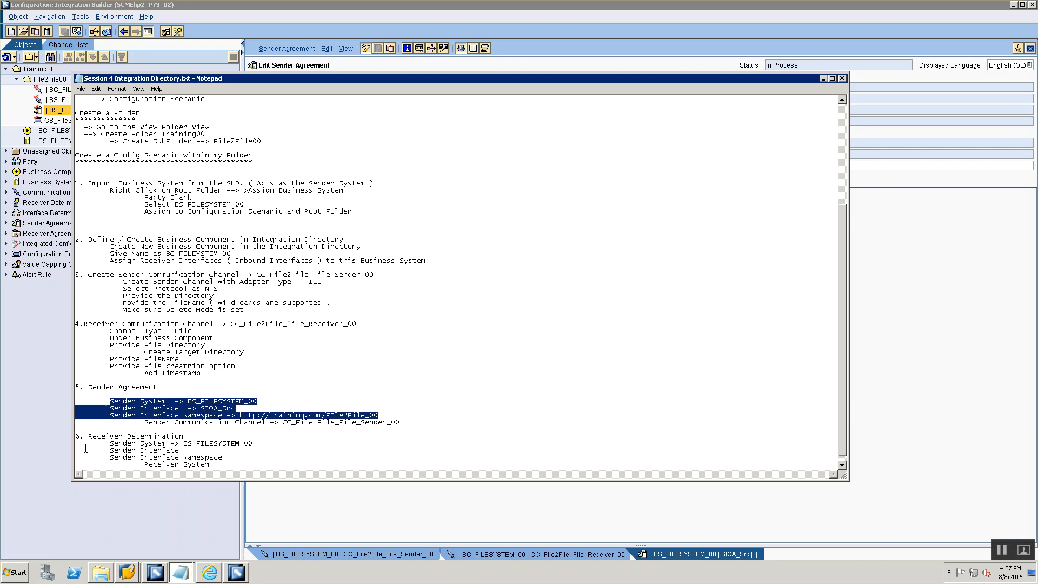
pyautogui.moveTo(109, 444); pyautogui.dragTo(236, 460)
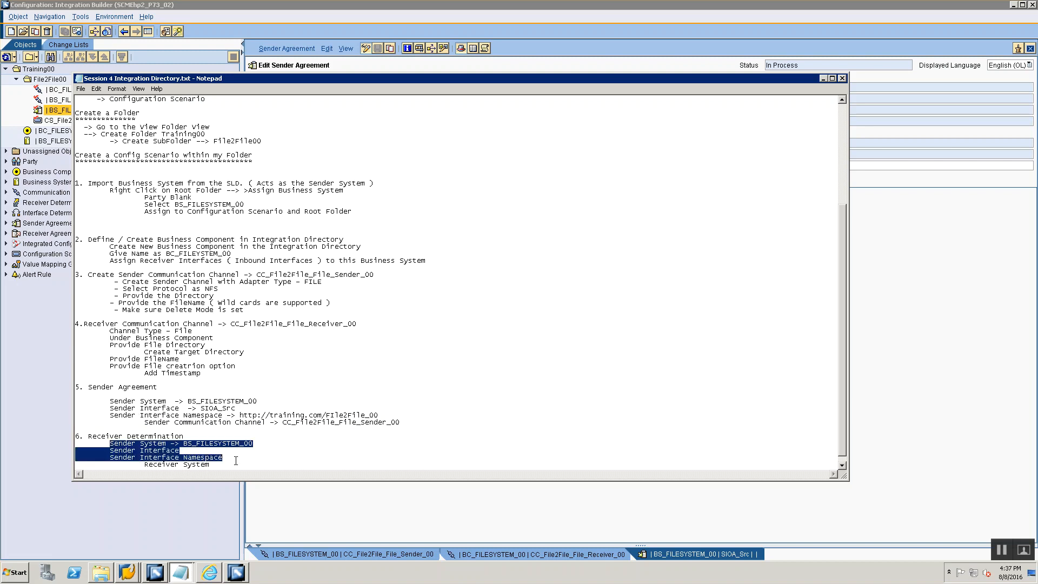
pyautogui.hotkey('ctrl', 'v')
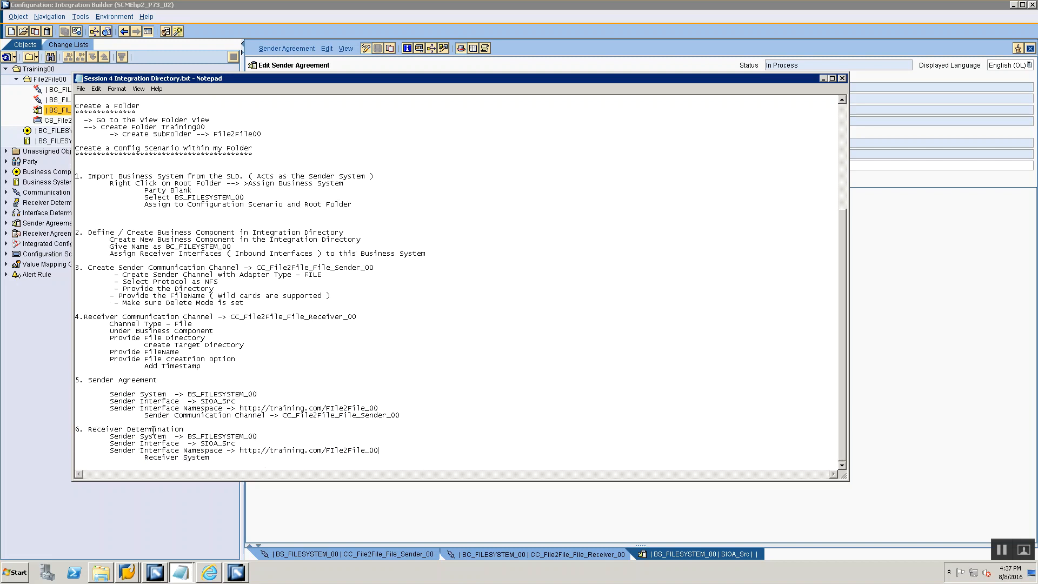
# - Complete the Receiver System line under Receiver Determination with "-> BC_FILESYSTEM_00"
pyautogui.moveTo(143, 418); pyautogui.dragTo(272, 418)
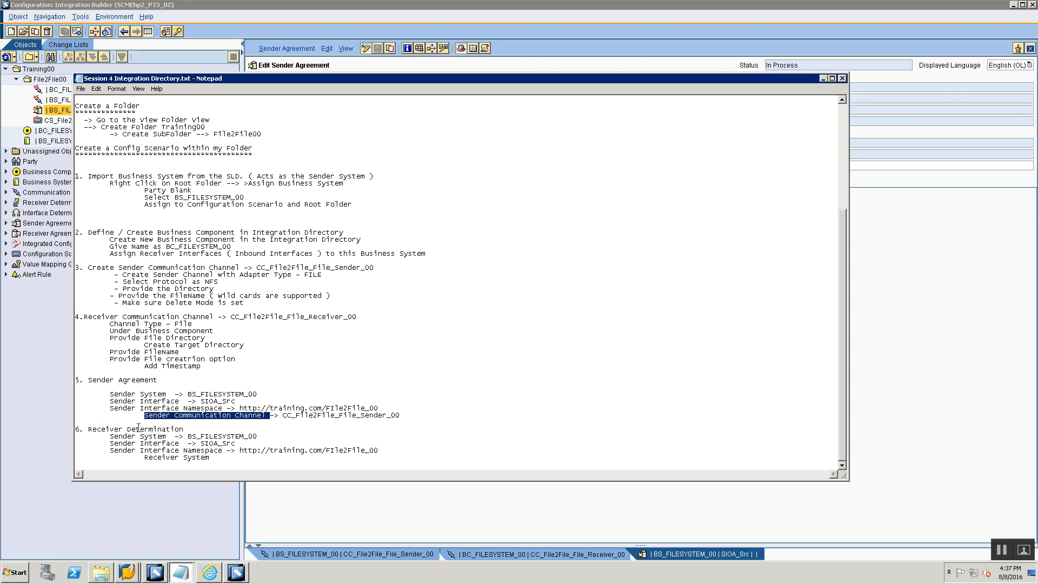
pyautogui.click(214, 460)
pyautogui.write('-> BC_FIL')
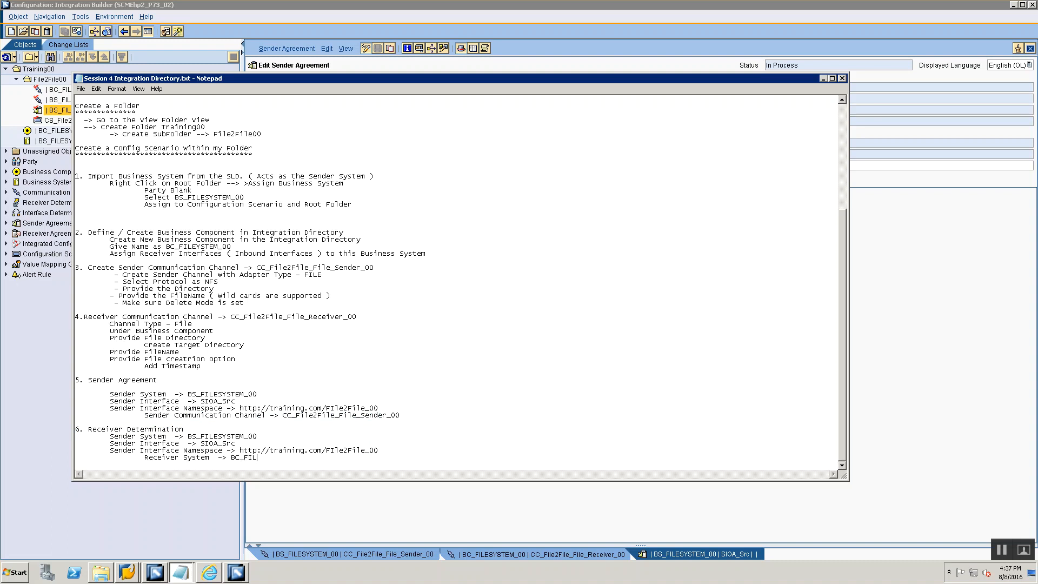
pyautogui.write('ESYSTEM_00')
# - Switch to Integration Builder and start creating a new Receiver Determination based on the BS_FILESYSTEM_00 SIOA_Src sender agreement
pyautogui.hotkey('alt', 'Tab')
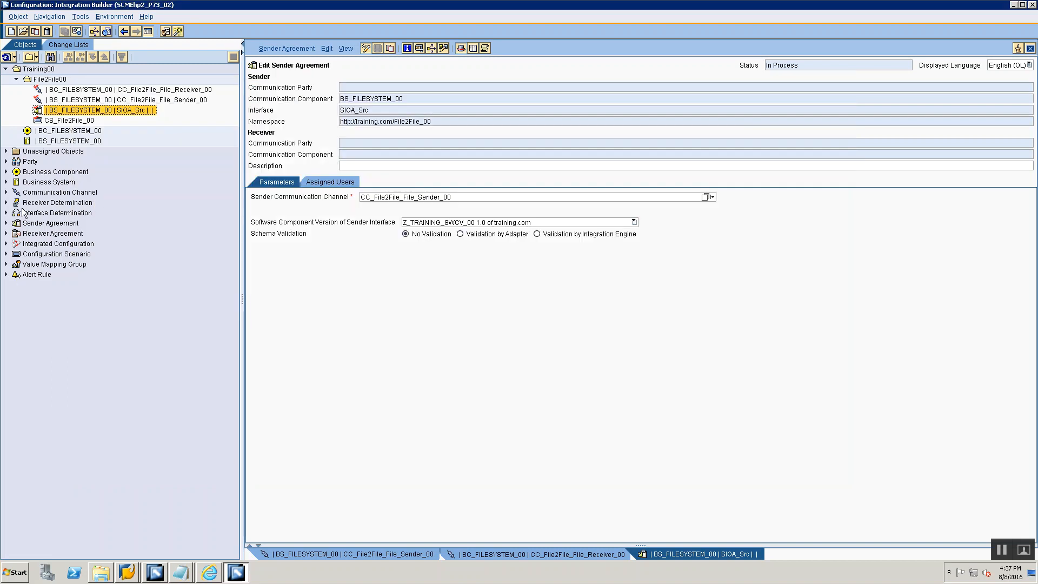
pyautogui.rightClick(43, 108)
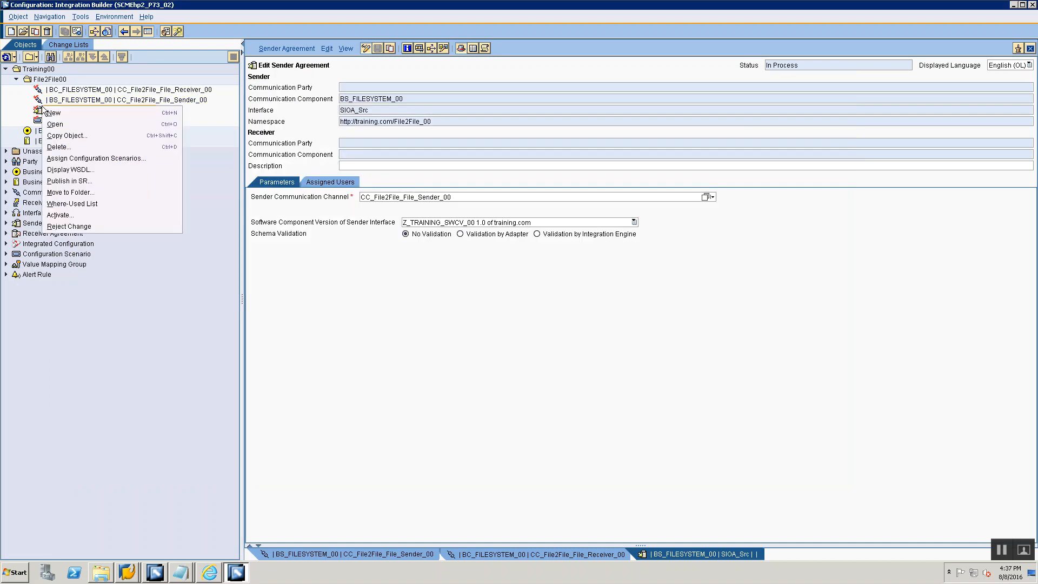
pyautogui.click(51, 111)
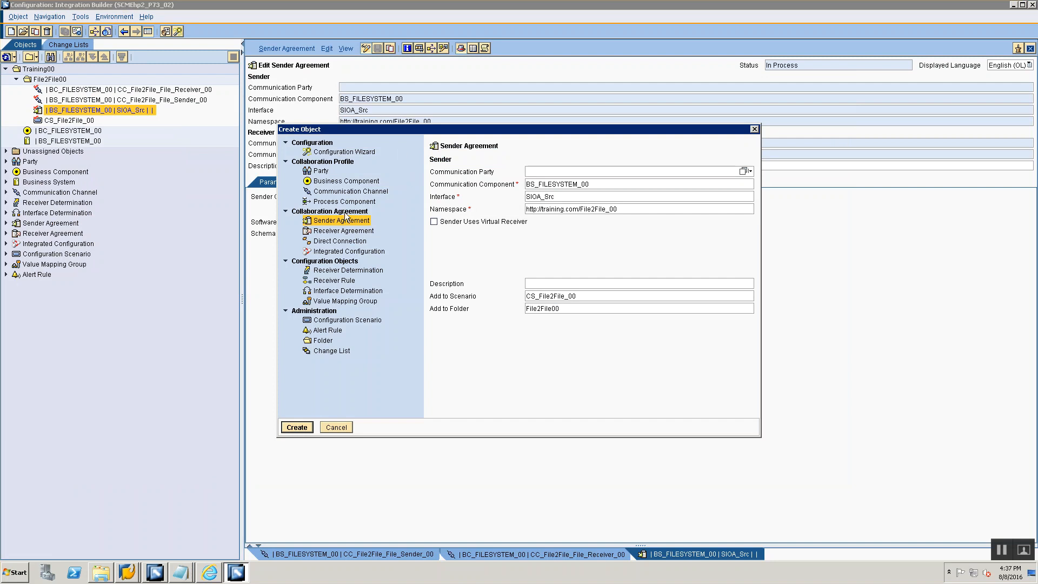
pyautogui.click(337, 270)
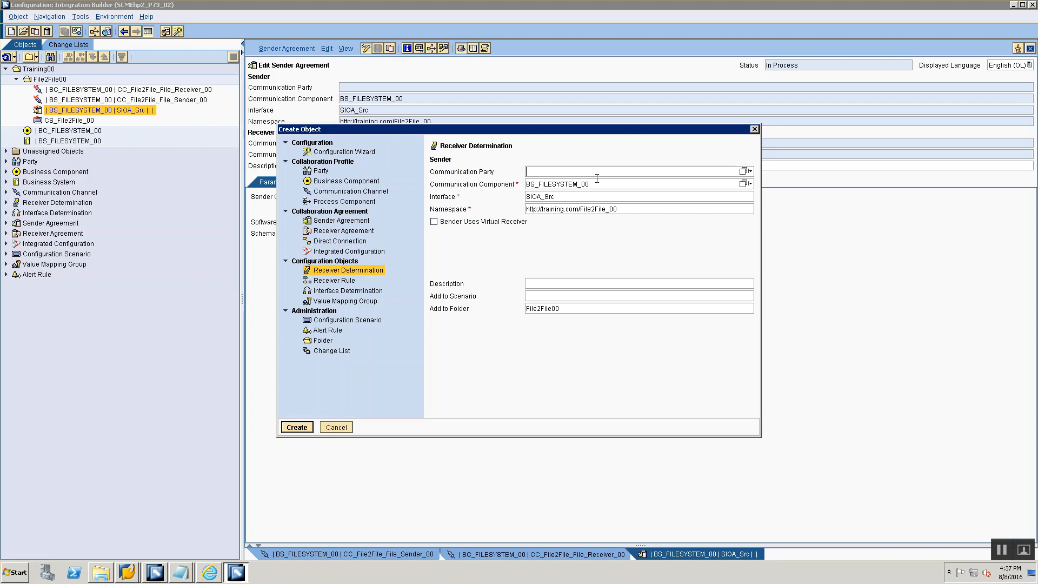
# - Clear the prefilled communication component, interface and namespace of the new receiver determination
pyautogui.press('Tab')
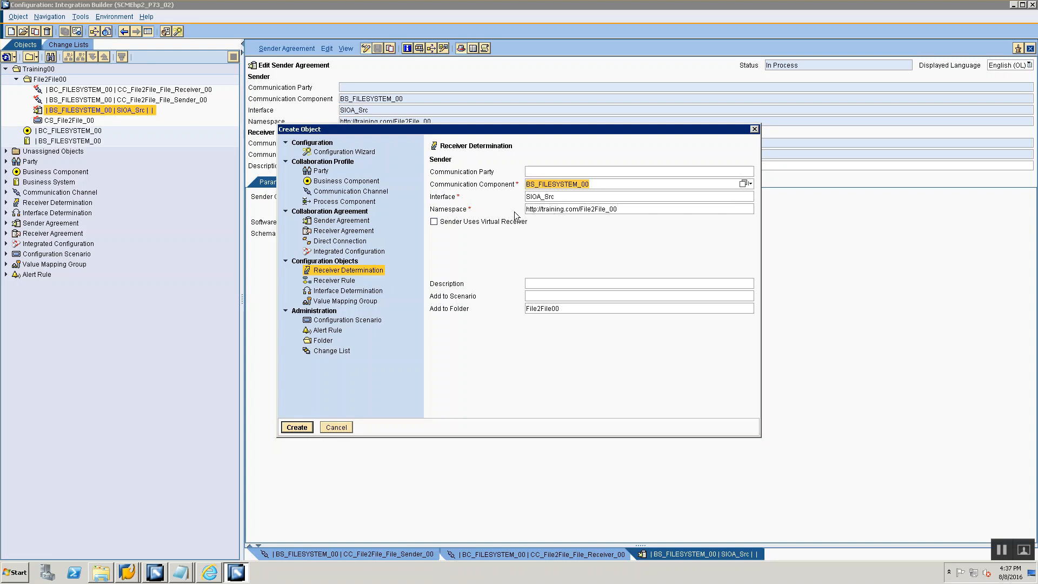
pyautogui.press('Tab')
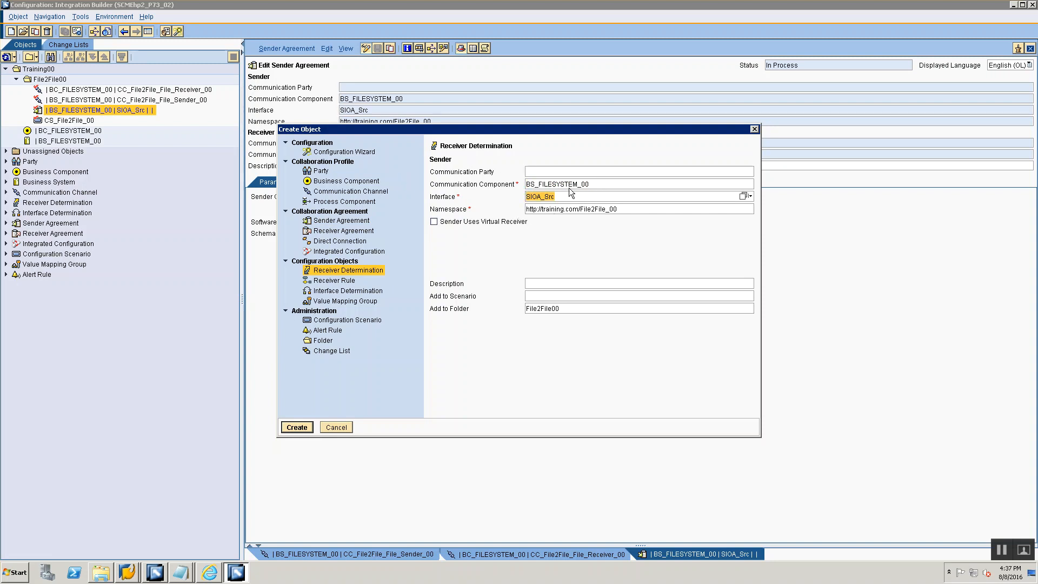
pyautogui.hotkey('shift', 'Tab')
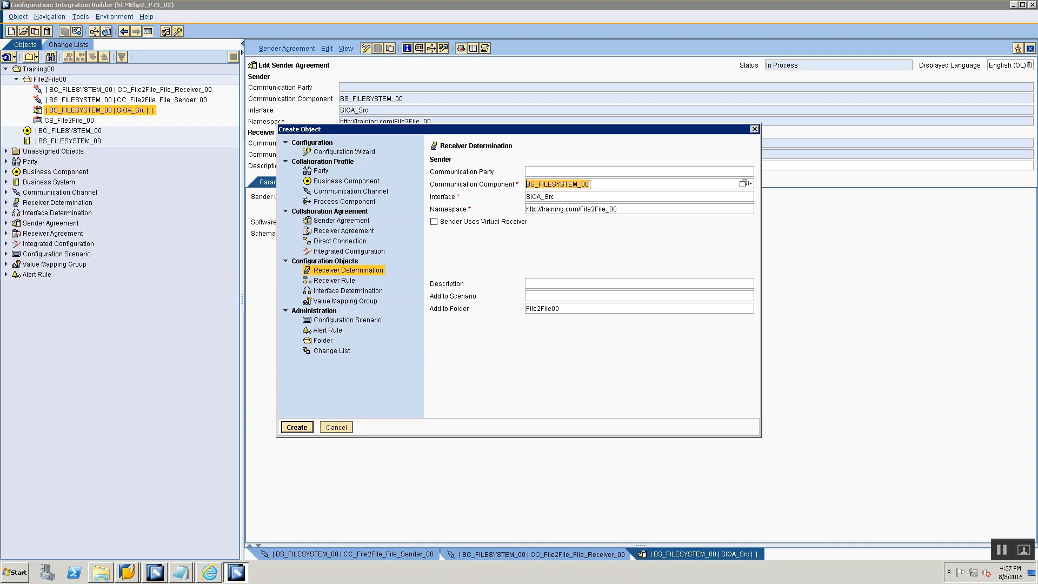
pyautogui.press('Delete')
pyautogui.press('Tab')
pyautogui.press('Delete')
pyautogui.press('Tab')
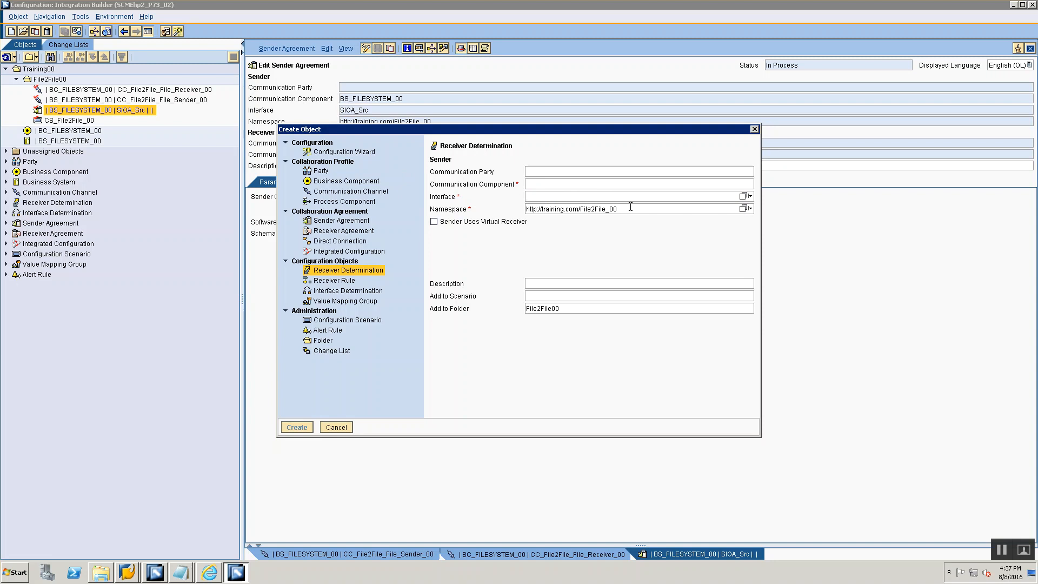
pyautogui.press('Delete')
# - Set the receiver determination's sender communication component to BS_FILESYSTEM_00
pyautogui.click(553, 184)
pyautogui.write('BS')
pyautogui.press('Down')
pyautogui.press('Return')
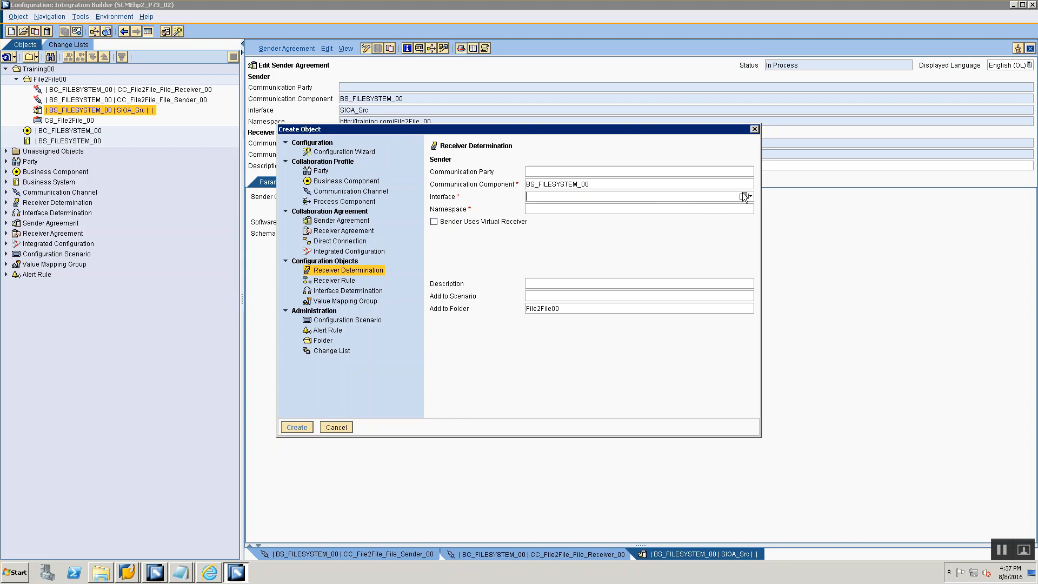
pyautogui.click(744, 196)
pyautogui.click(300, 254)
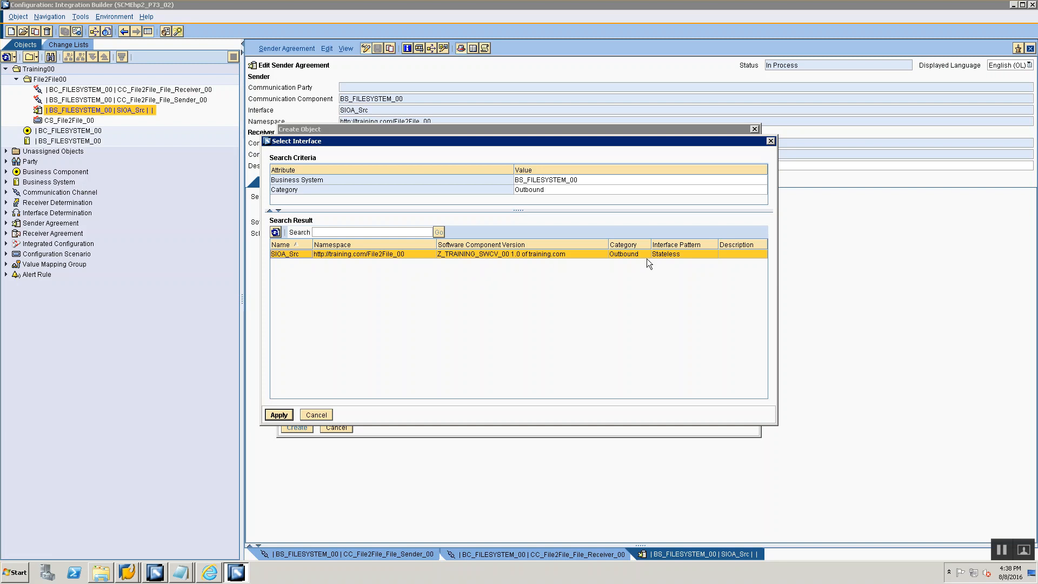
pyautogui.click(279, 414)
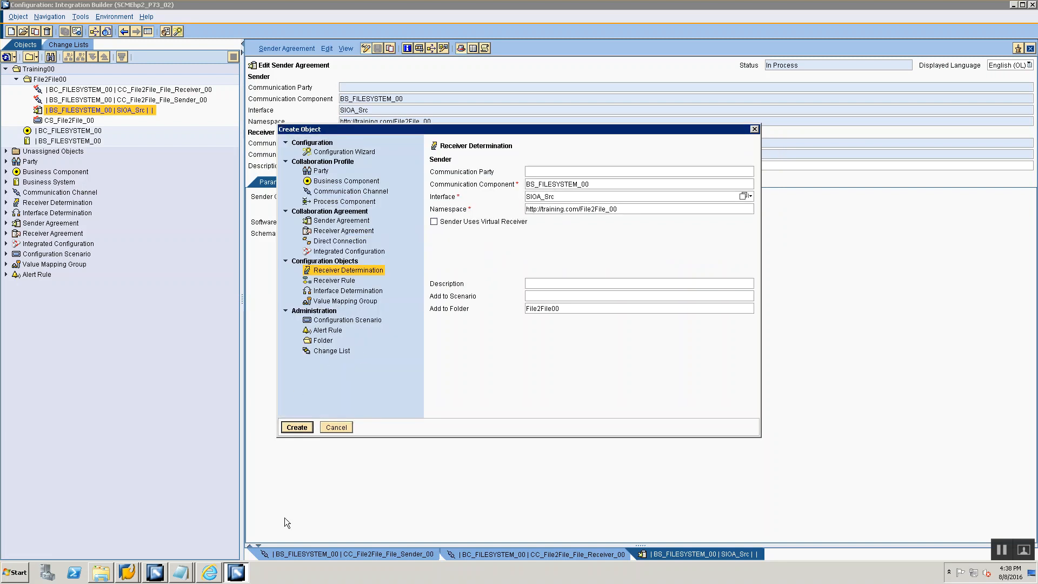
pyautogui.click(297, 427)
# - Check the Receiver System in the notes and choose BC_FILESYSTEM_00 as the configured receiver's communication component in the local rule
pyautogui.hotkey('alt', 'Tab')
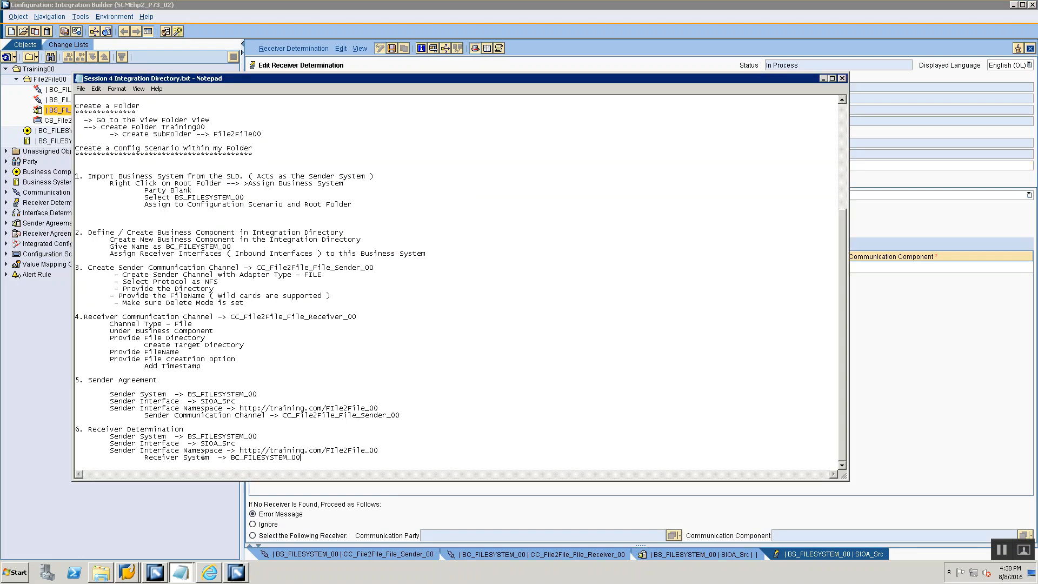
pyautogui.click(951, 244)
pyautogui.click(935, 262)
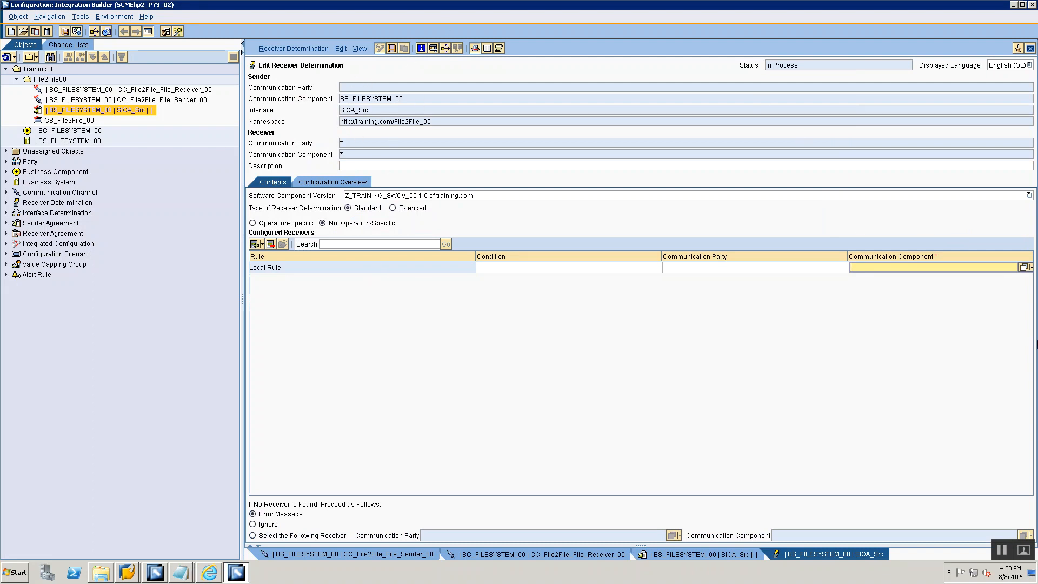
pyautogui.click(1022, 267)
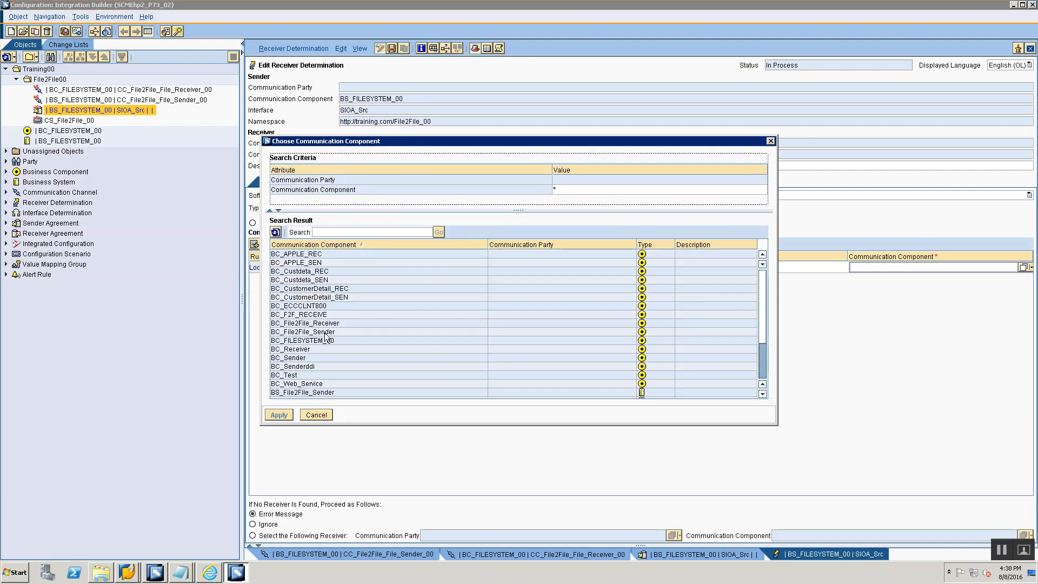
pyautogui.click(313, 342)
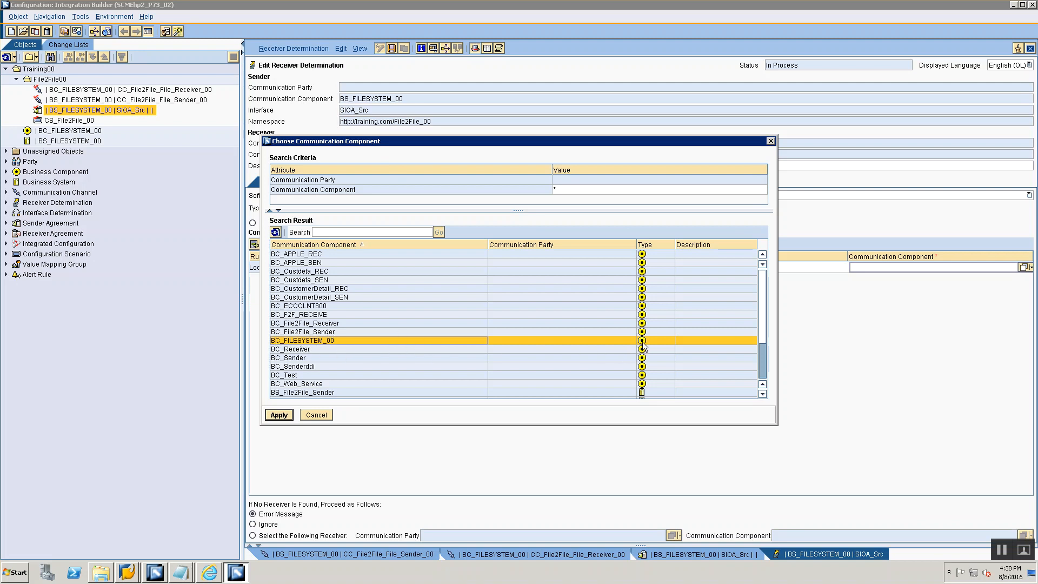
pyautogui.click(278, 414)
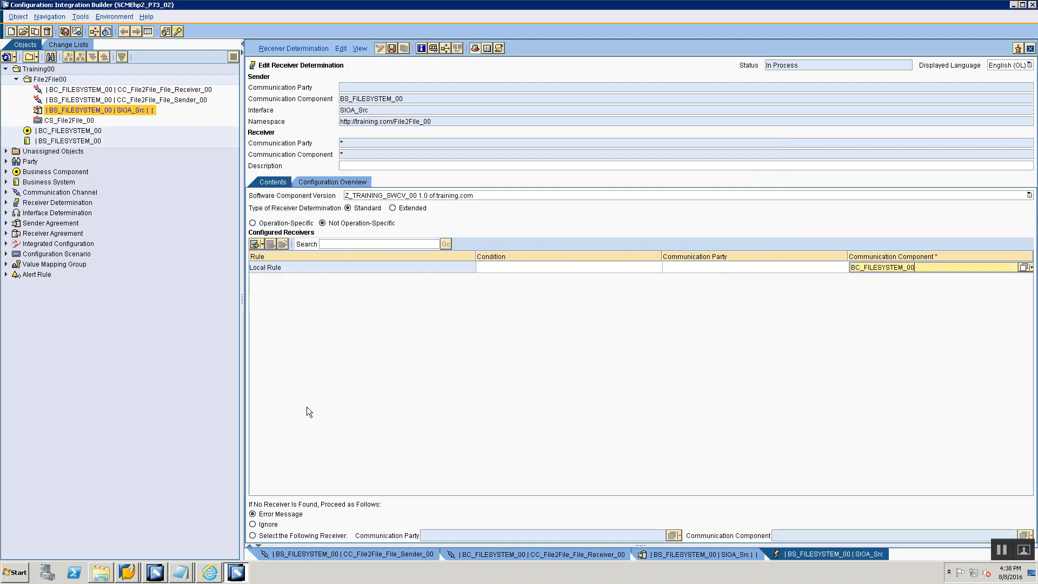
# - Check the Receiver System in the notes and save the receiver determination
pyautogui.hotkey('alt', 'Tab')
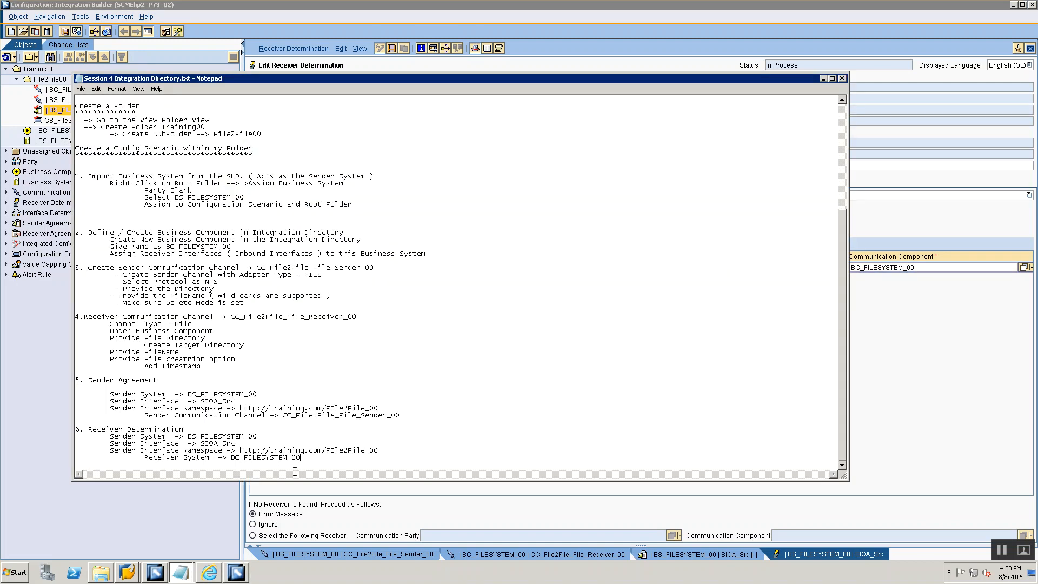
pyautogui.hotkey('alt', 'Tab')
pyautogui.click(392, 48)
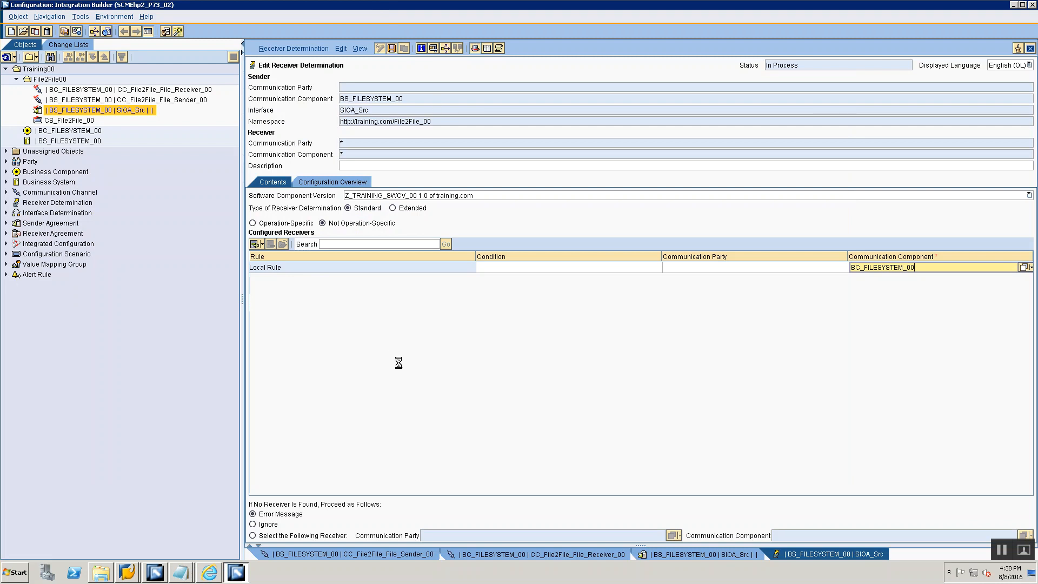
# - Switch to the Notepad notes, add numbered items 7 and 8 below the Receiver Determination section, and consult the object list for their titles
pyautogui.hotkey('alt', 'Tab')
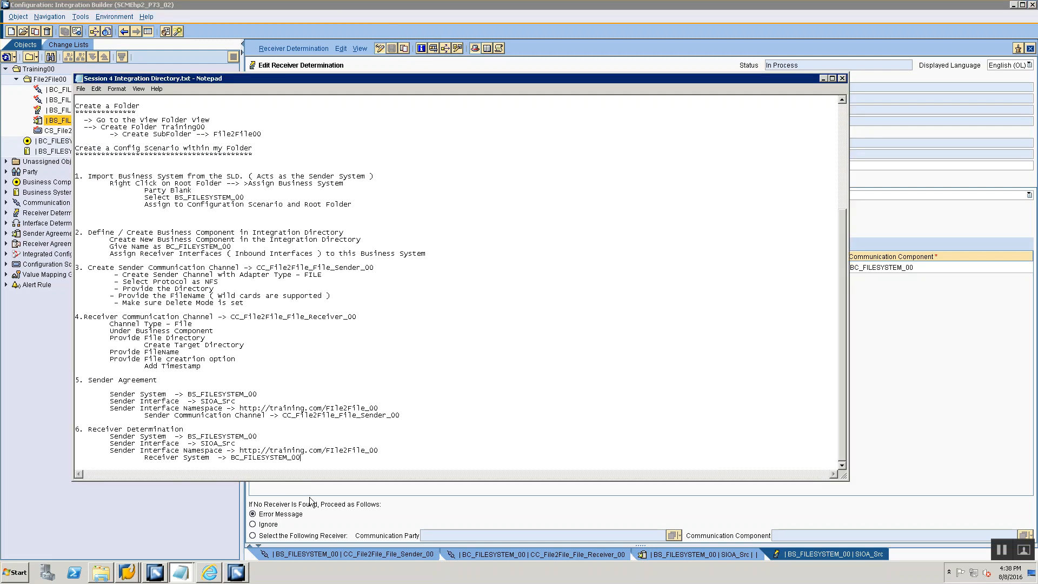
pyautogui.press('Return')
pyautogui.press('Tab')
pyautogui.press('Return')
pyautogui.write('7.')
pyautogui.press('Return')
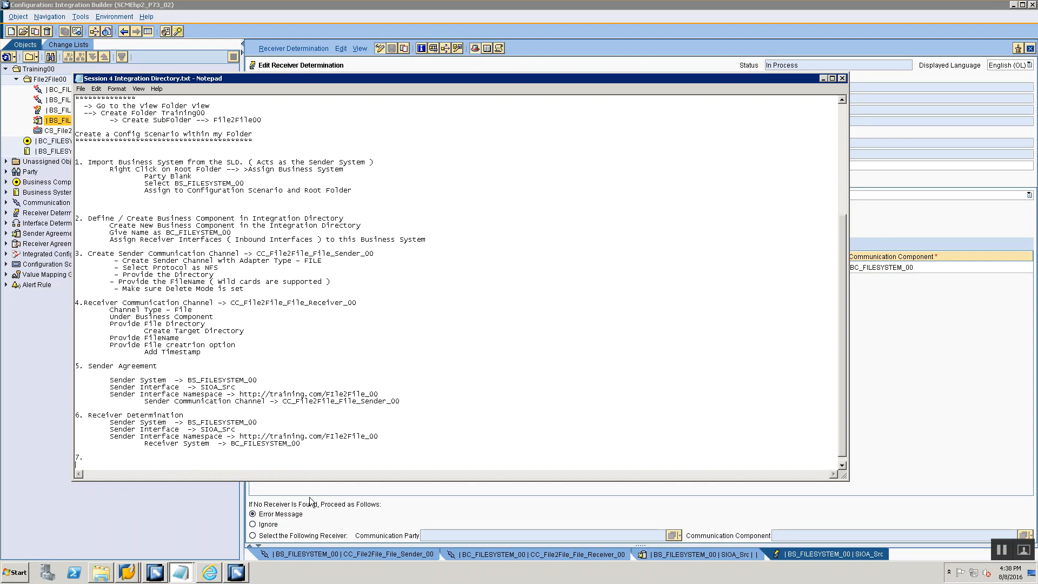
pyautogui.write('8.')
pyautogui.scroll(7, 180, 246)
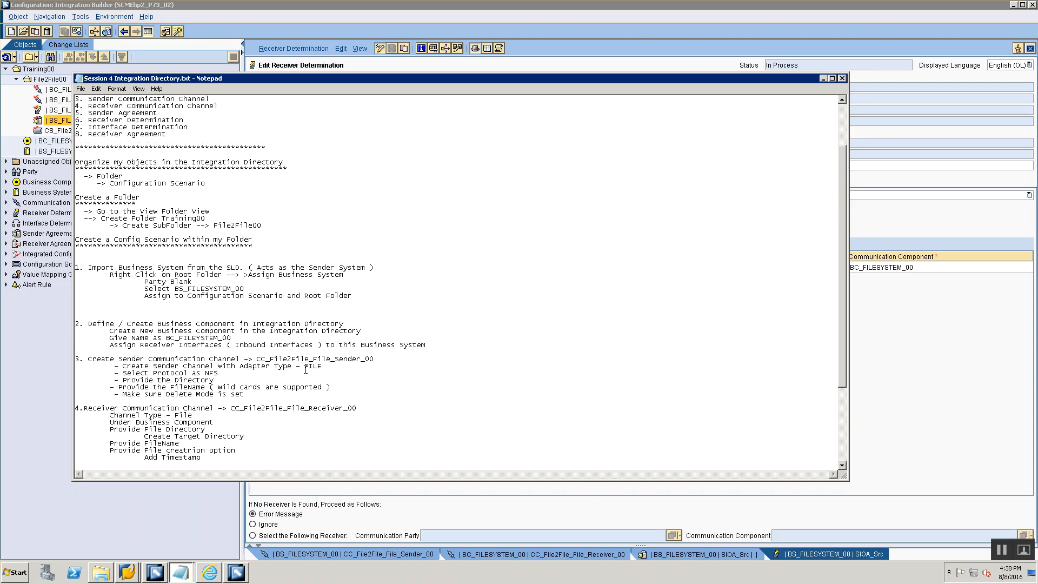
pyautogui.scroll(-7, 233, 289)
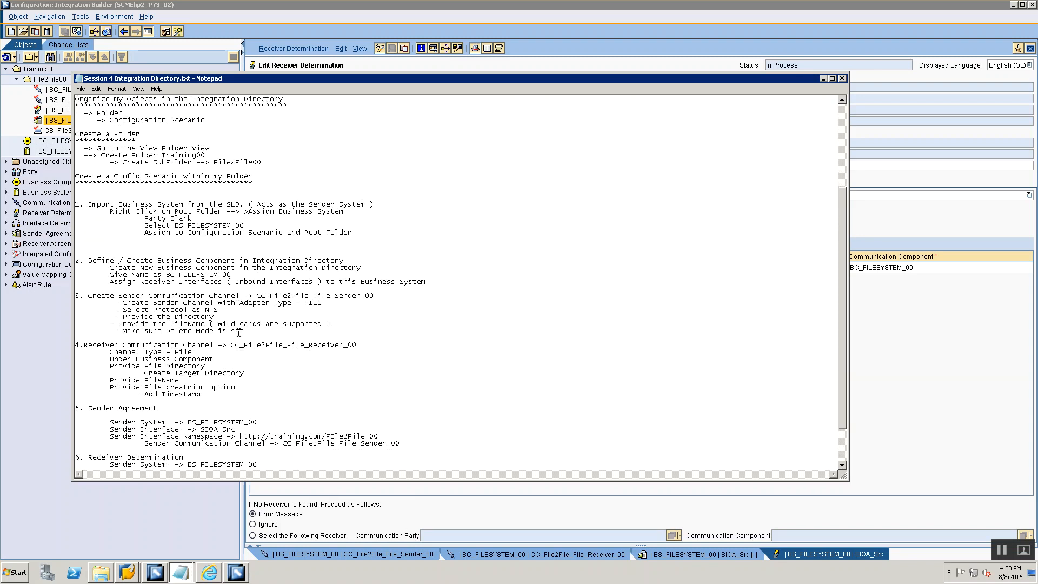
# - Title note item 7 "Interface Determiantion" and note item 8 "Receiver Agreement"
pyautogui.press('Up')
pyautogui.write('Interfac')
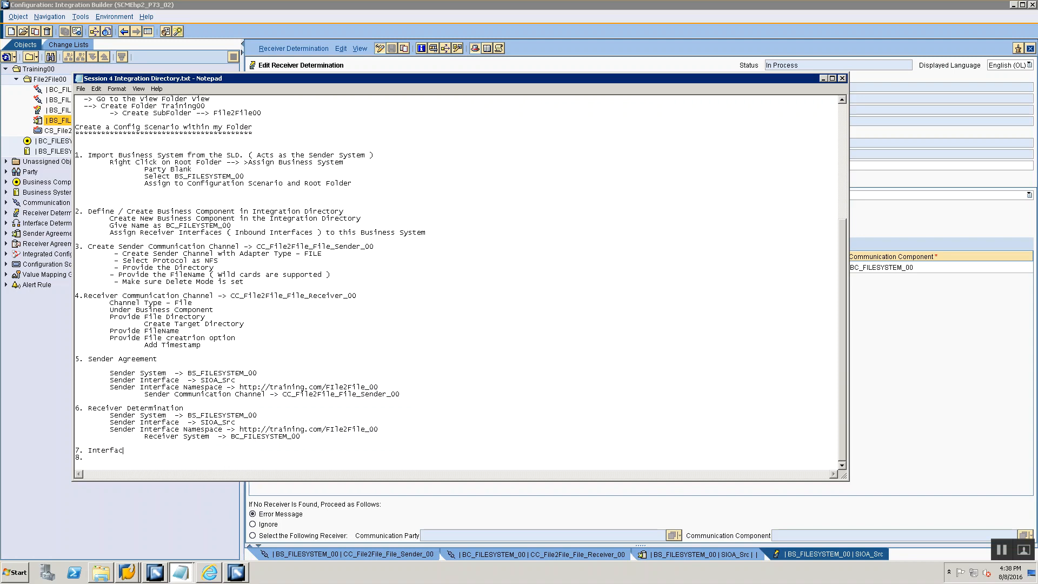
pyautogui.write('e dDetermiantio')
pyautogui.write('Receiver Agree')
pyautogui.write('ment')
# - Add the indented note "-> Create from Receiver Determination" under item 8
pyautogui.press('Return')
pyautogui.press('Tab')
pyautogui.press('Tab')
pyautogui.write('-> C')
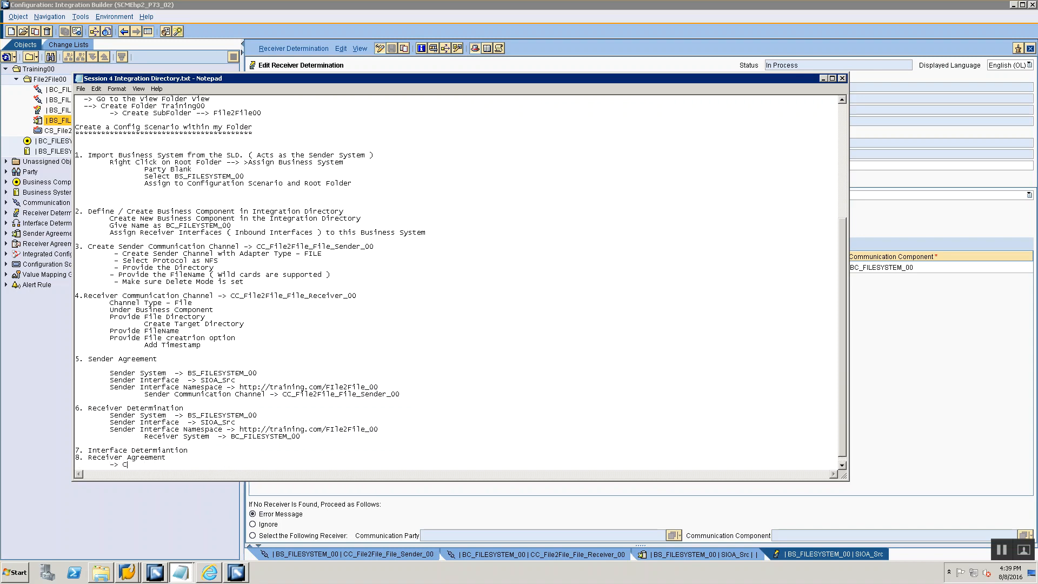
pyautogui.write('reate from Receiver Determination')
pyautogui.press('Return')
# - Add the note "-> GO to Configuration Overview Tab in Receiver Determination and create Specific Interface Determination & Receiver Agreement"
pyautogui.hotkey('alt', 'Tab')
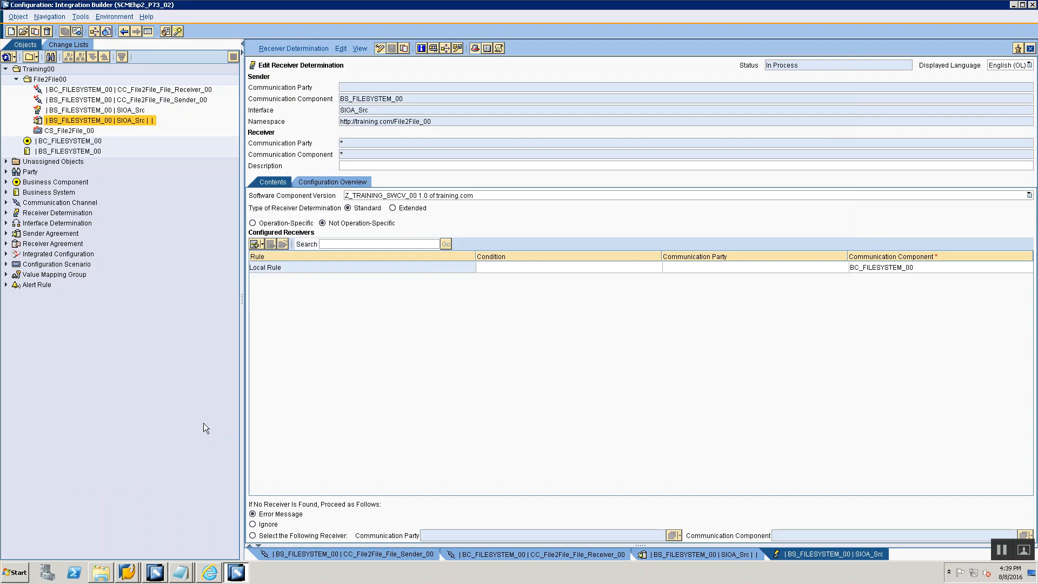
pyautogui.hotkey('alt', 'Tab')
pyautogui.write('-> GO to Configuration Overview Tab in Receiver Determination and create')
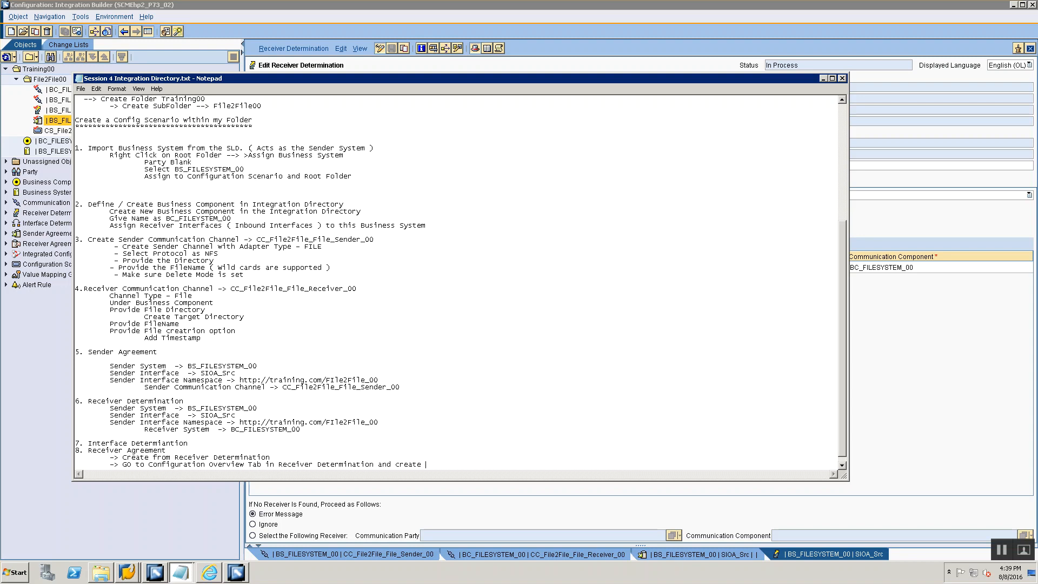
pyautogui.write(' Specific Interface Determination & Receiver Agreement')
pyautogui.press('Return')
# - In the receiver determination's configuration overview, expand BC_FILESYSTEM_00, choose its SIOA_Src connection and select the Interface Determination entry
pyautogui.click(304, 5)
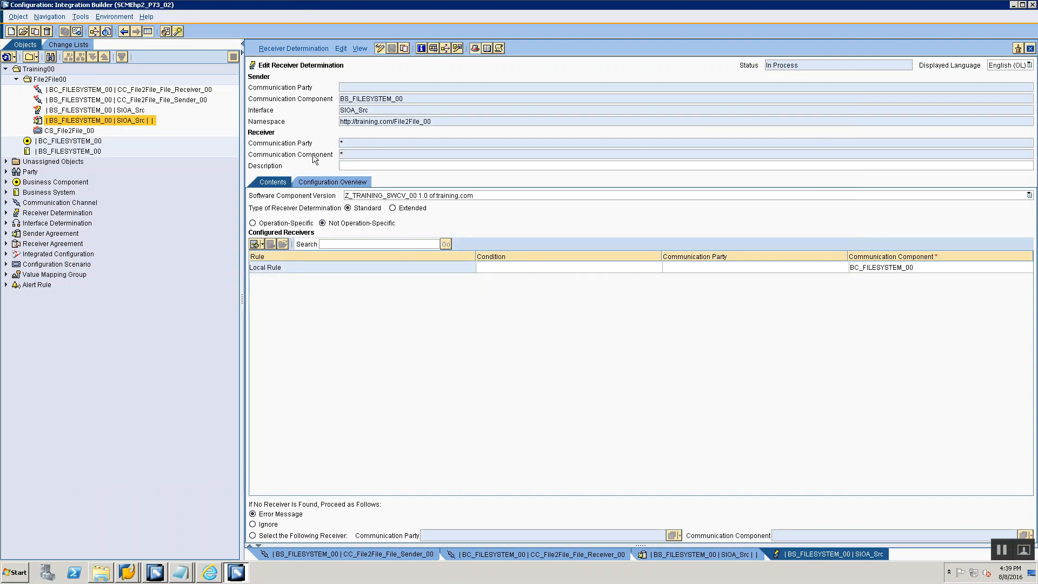
pyautogui.click(322, 184)
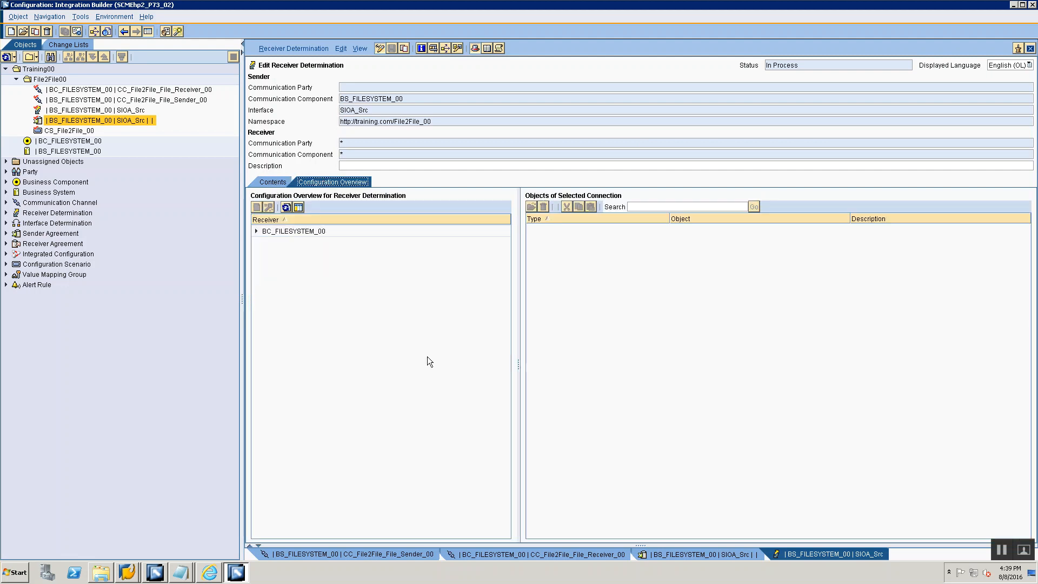
pyautogui.click(273, 232)
pyautogui.click(257, 230)
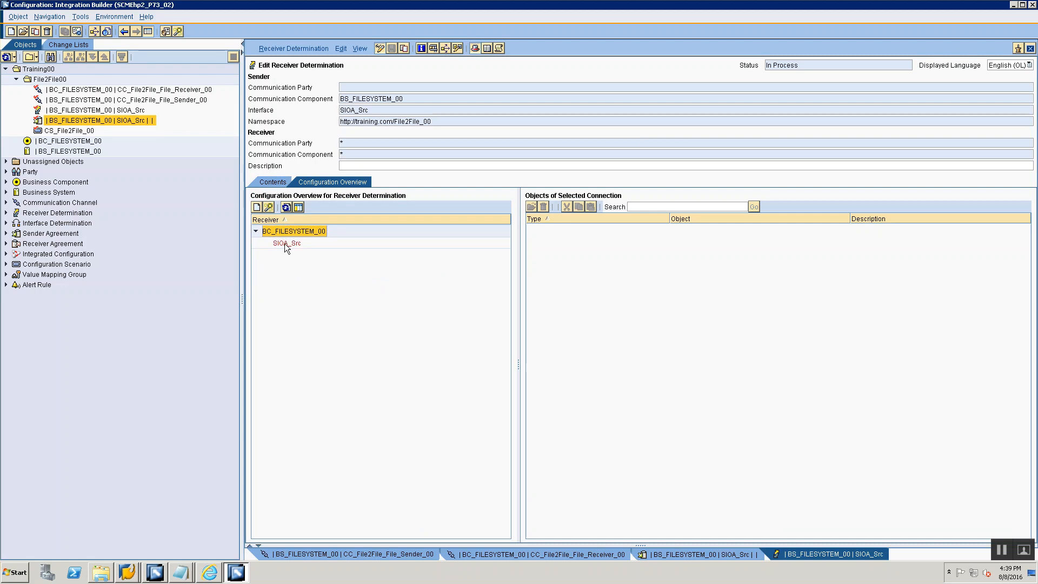
pyautogui.click(285, 243)
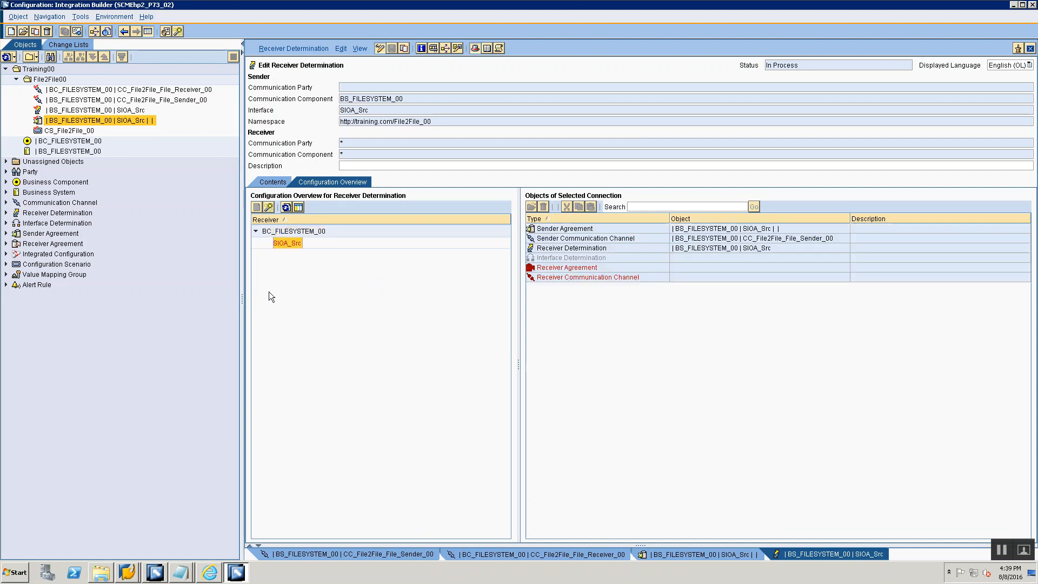
pyautogui.click(599, 267)
pyautogui.click(600, 257)
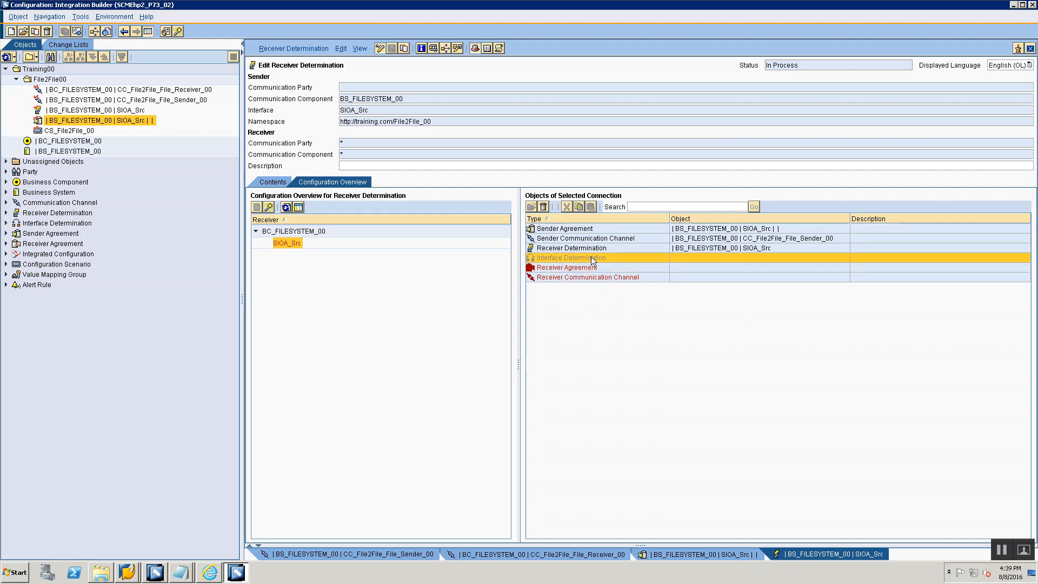
# - Compare the word "Specific" in the notes with the creation options offered for the interface determination
pyautogui.hotkey('alt', 'Tab')
pyautogui.hotkey('alt', 'Tab')
pyautogui.rightClick(593, 257)
pyautogui.hotkey('alt', 'Tab')
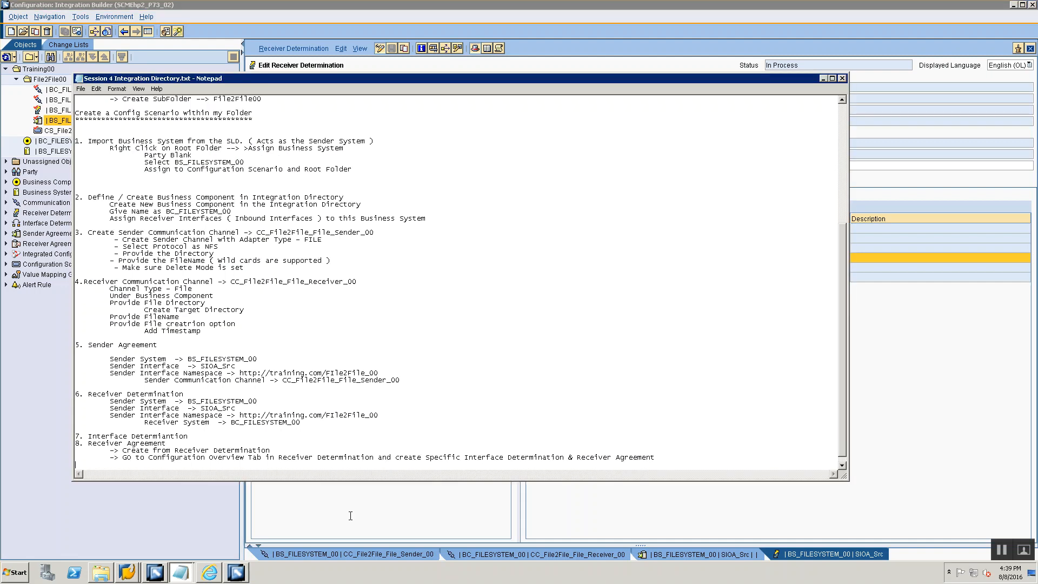
pyautogui.doubleClick(432, 456)
pyautogui.hotkey('alt', 'Tab')
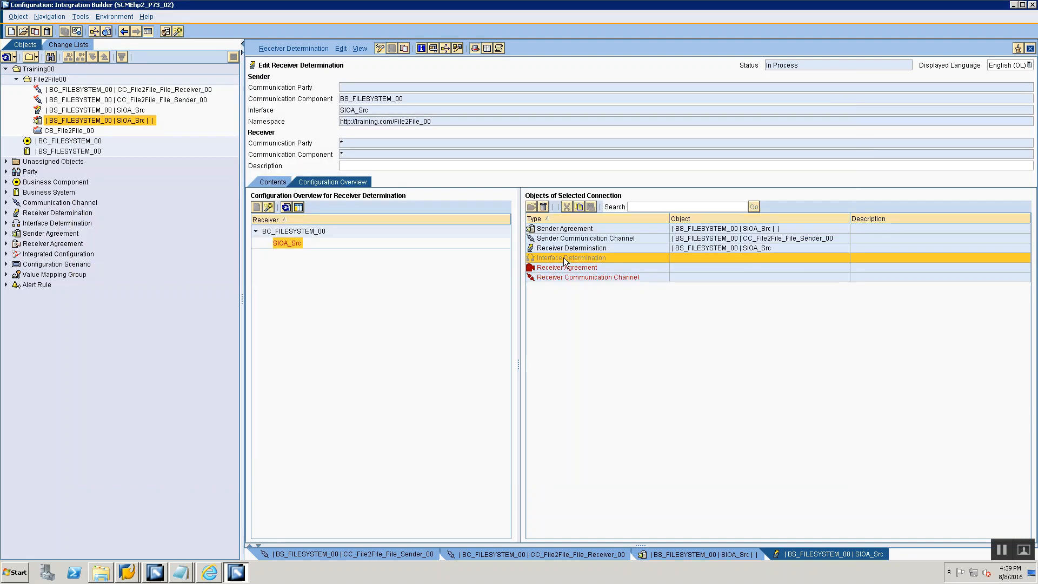
pyautogui.rightClick(563, 257)
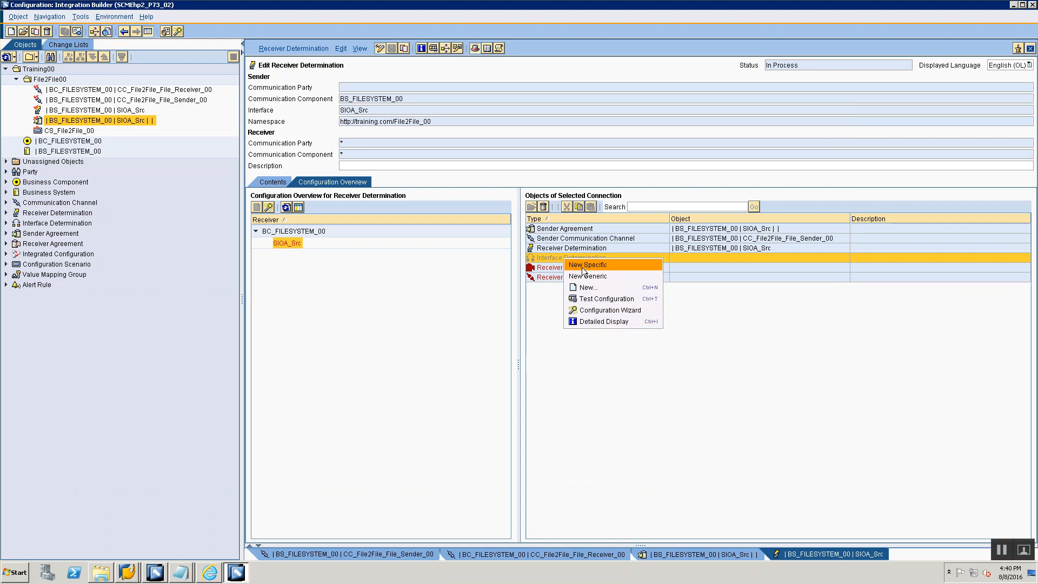
pyautogui.hotkey('alt', 'Tab')
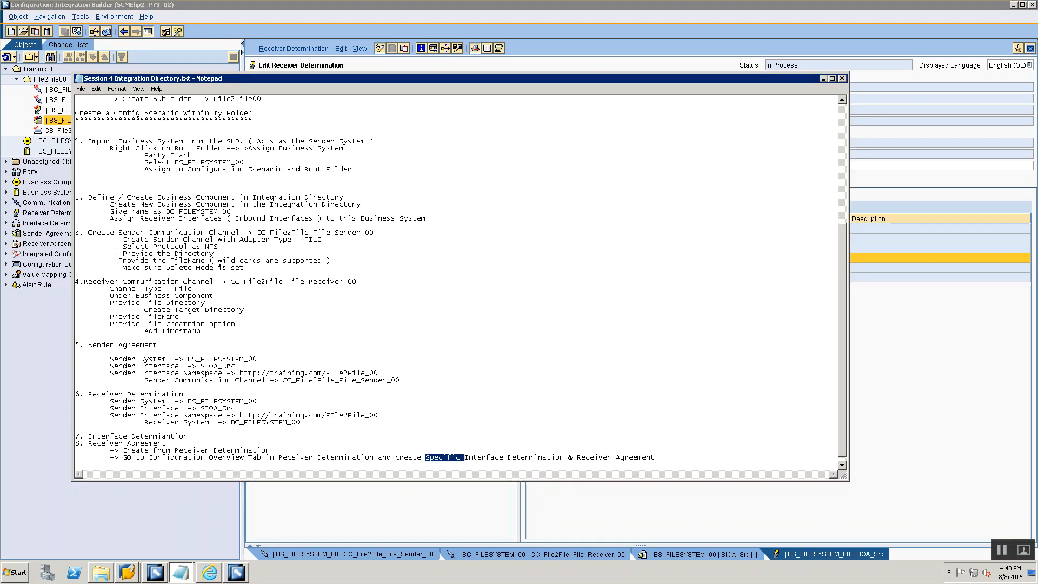
# - Add the note "-> Make sure you say New Specific" below the configuration overview line
pyautogui.click(656, 458)
pyautogui.press('Return')
pyautogui.press('Tab')
pyautogui.write('-> Make sure you say New Specific')
# - Back in Integration Builder, create a new specific interface determination for sender interface SIOA_Src and receiver BC_FILESYSTEM_00
pyautogui.click(887, 414)
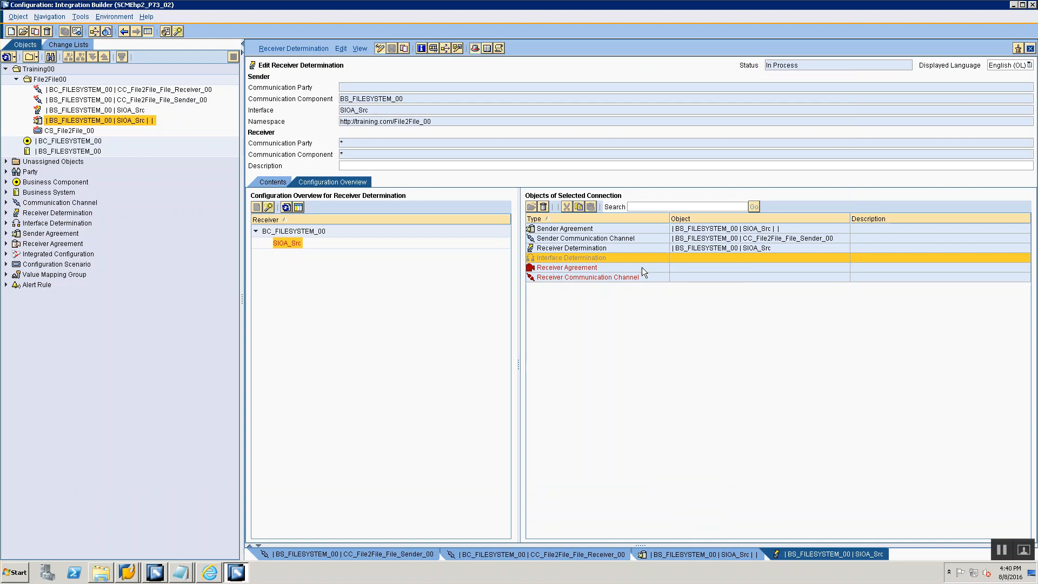
pyautogui.rightClick(625, 256)
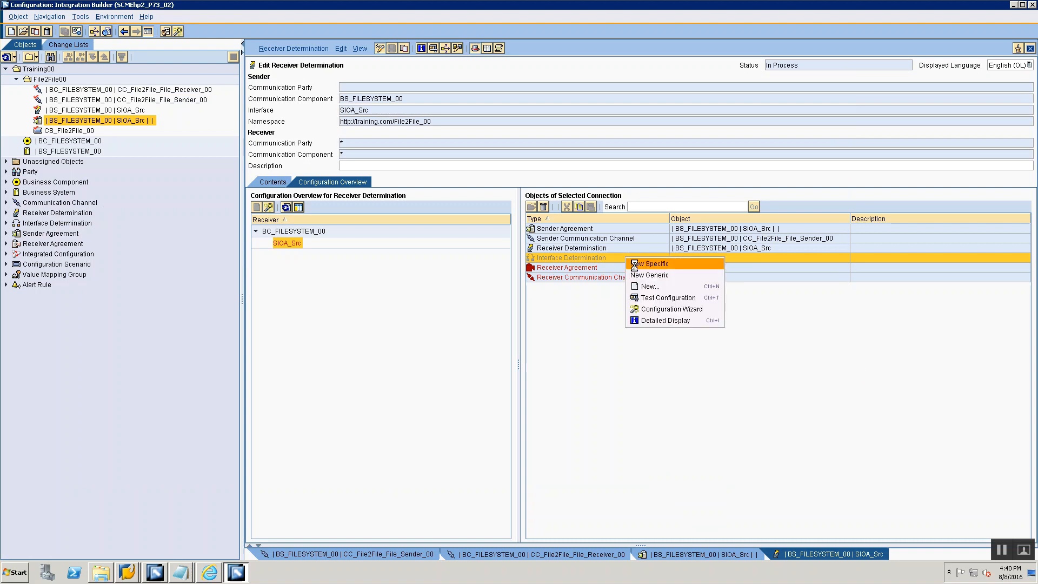
pyautogui.click(659, 437)
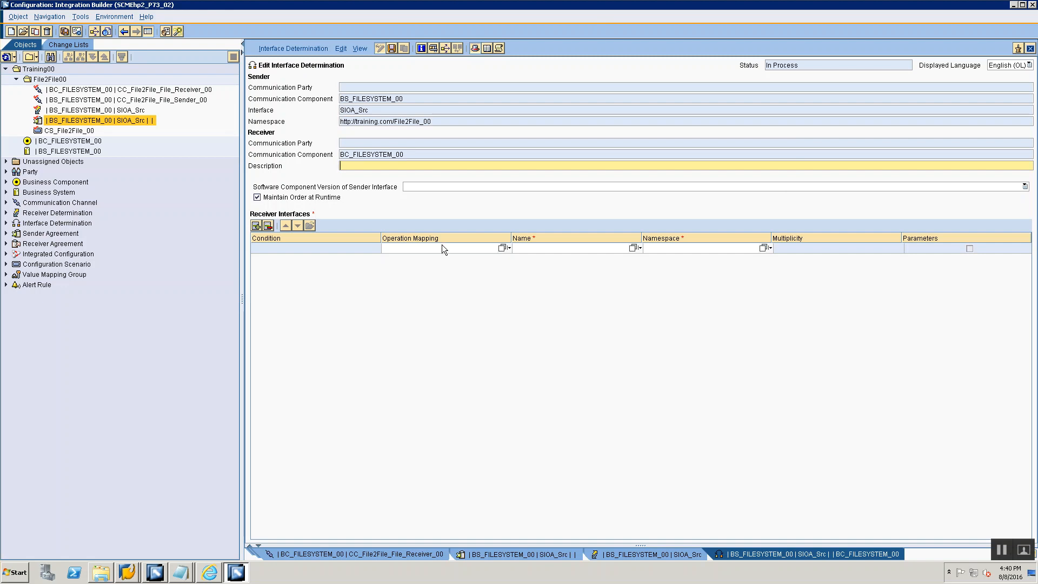
# - Open the operation mapping selection for the interface determination's first receiver interface
pyautogui.click(503, 249)
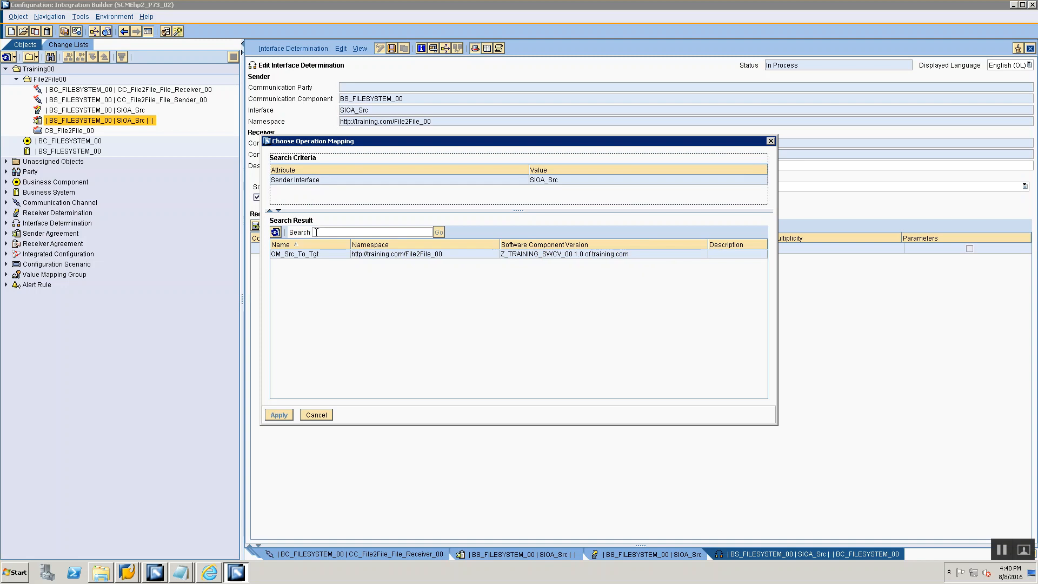
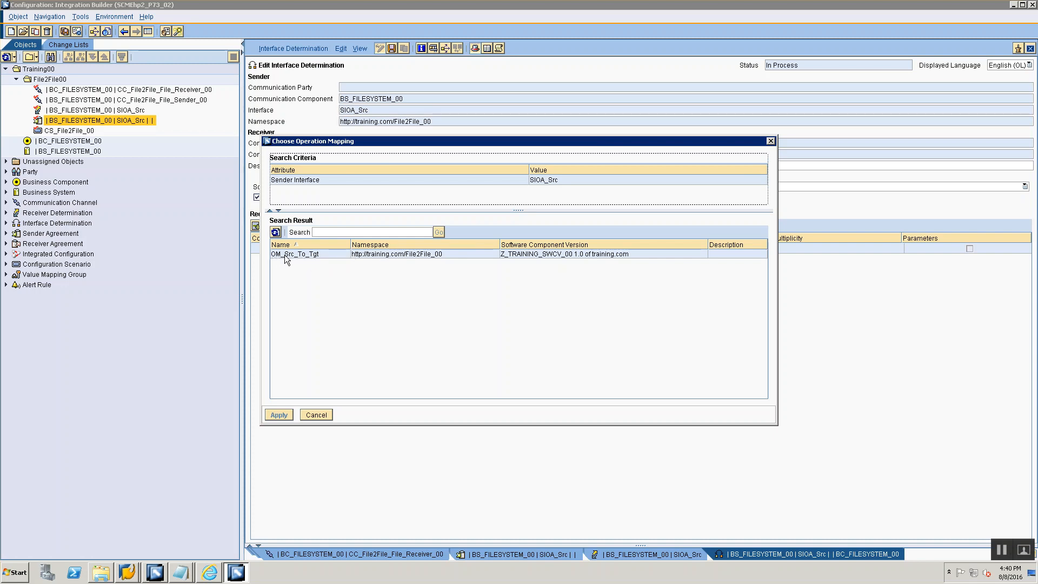
# - Assign operation mapping OM_Src_To_Tgt to the receiver interface, then save and close the interface determination
pyautogui.click(623, 254)
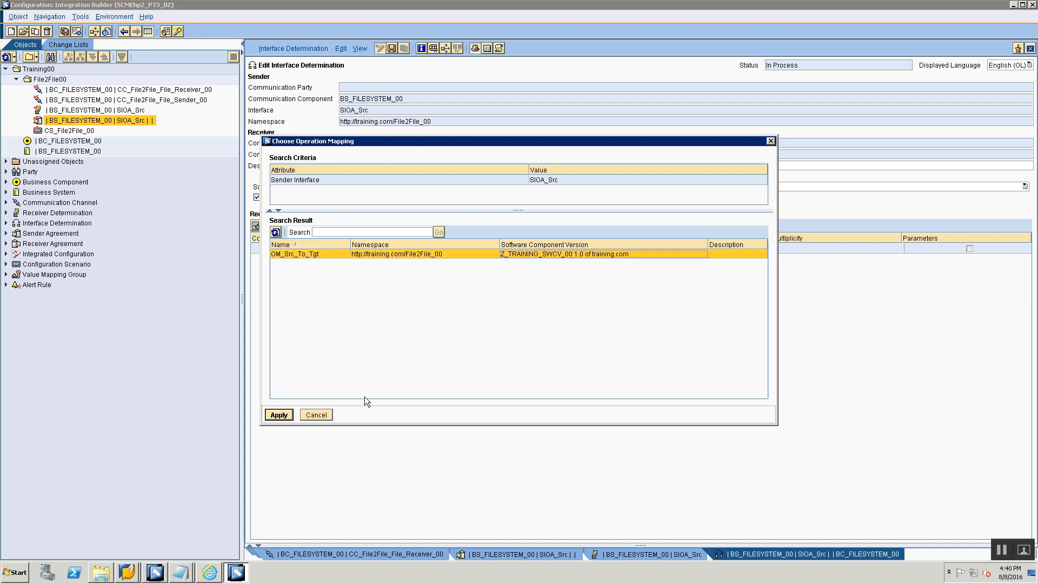
pyautogui.click(270, 416)
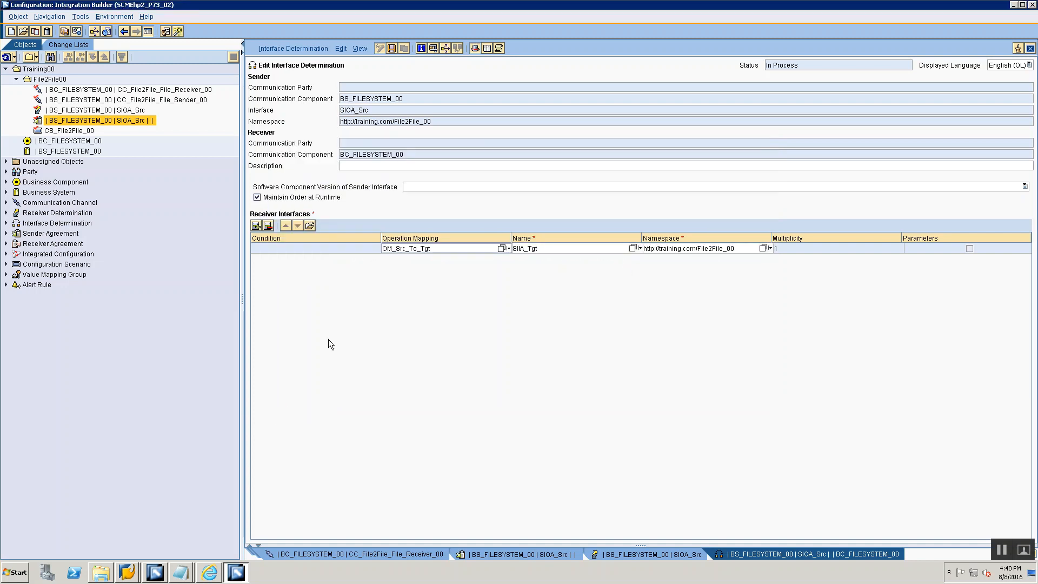
pyautogui.click(571, 251)
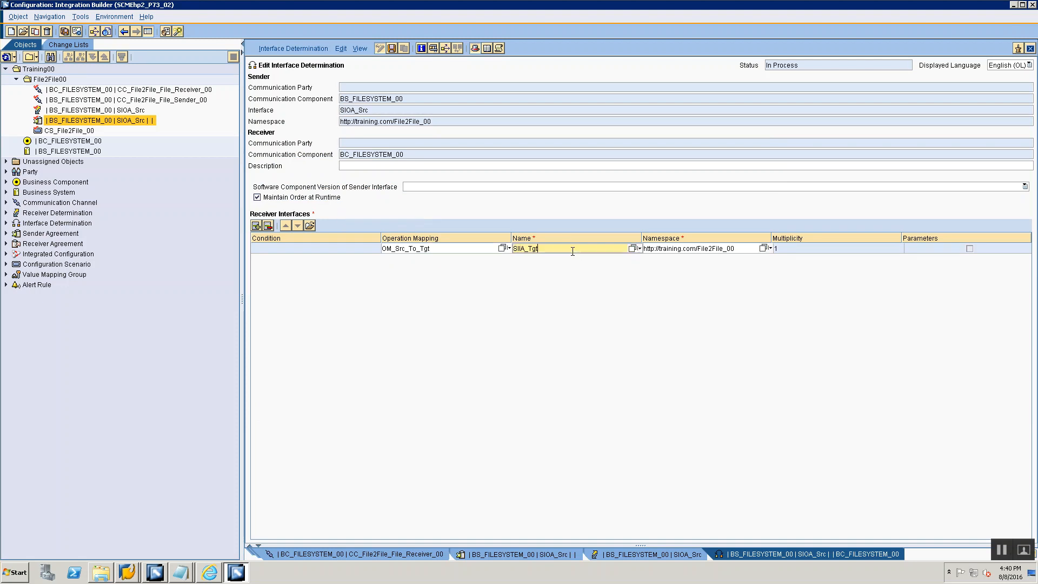
pyautogui.click(708, 250)
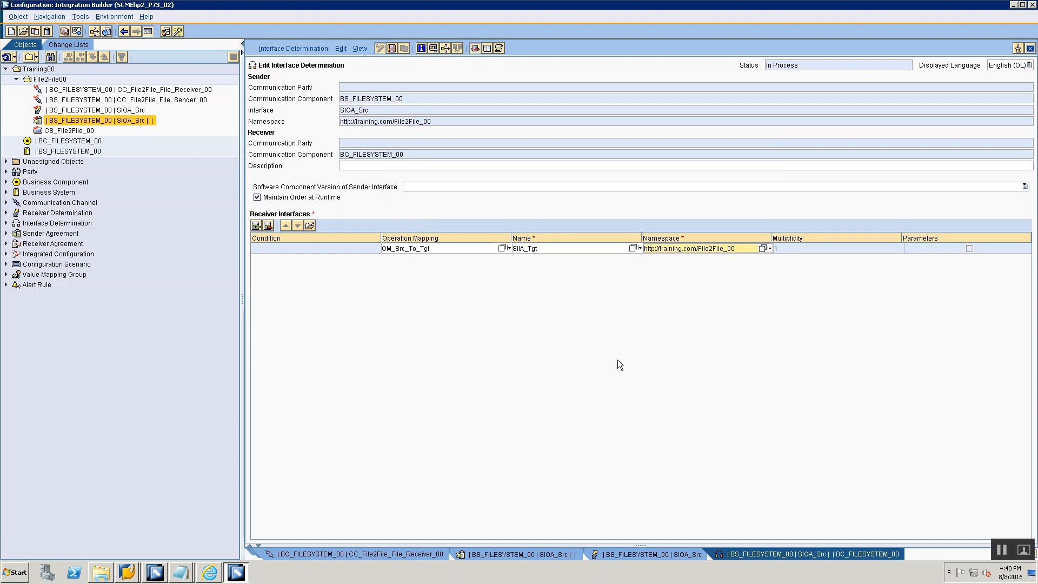
pyautogui.click(390, 49)
pyautogui.click(1030, 48)
# - In the Notepad session notes, add the line "-> Refresh Configuration Overview one more time" below the New Specific note
pyautogui.hotkey('alt', 'Tab')
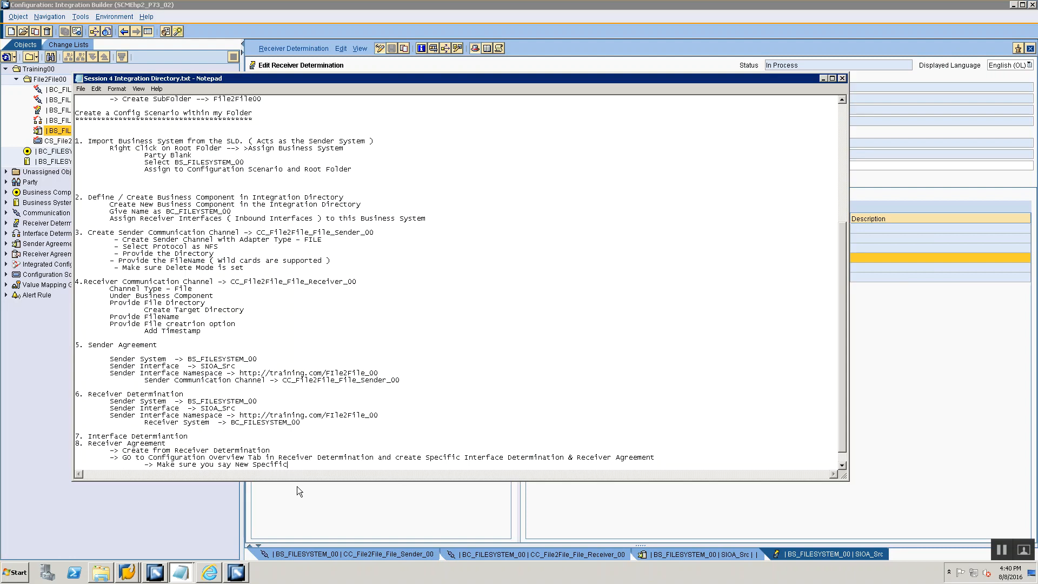
pyautogui.press('Return')
pyautogui.write('-> Refresh Configuration ')
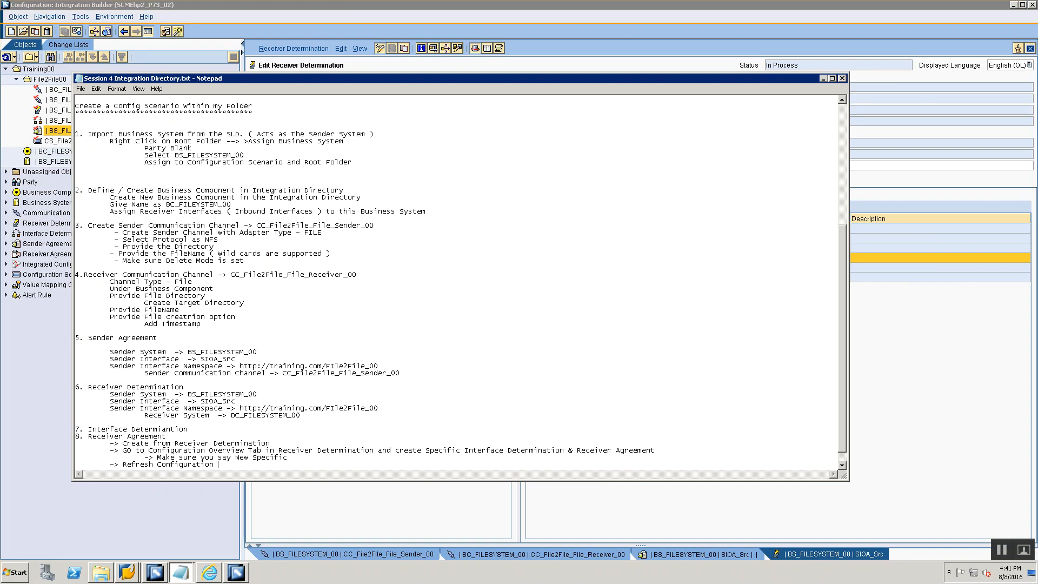
pyautogui.write('Overview one more time')
# - Back in Integration Builder, refresh the receiver determination's configuration overview and select the Receiver Agreement entry for BC_FILESYSTEM_00's interface SIIA_Tgt
pyautogui.hotkey('alt', 'Tab')
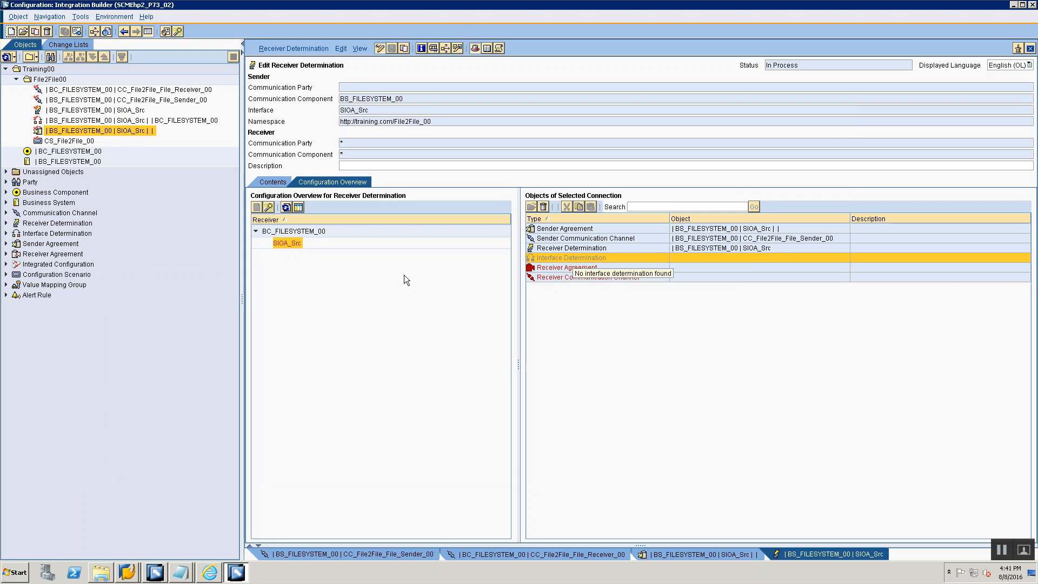
pyautogui.click(286, 207)
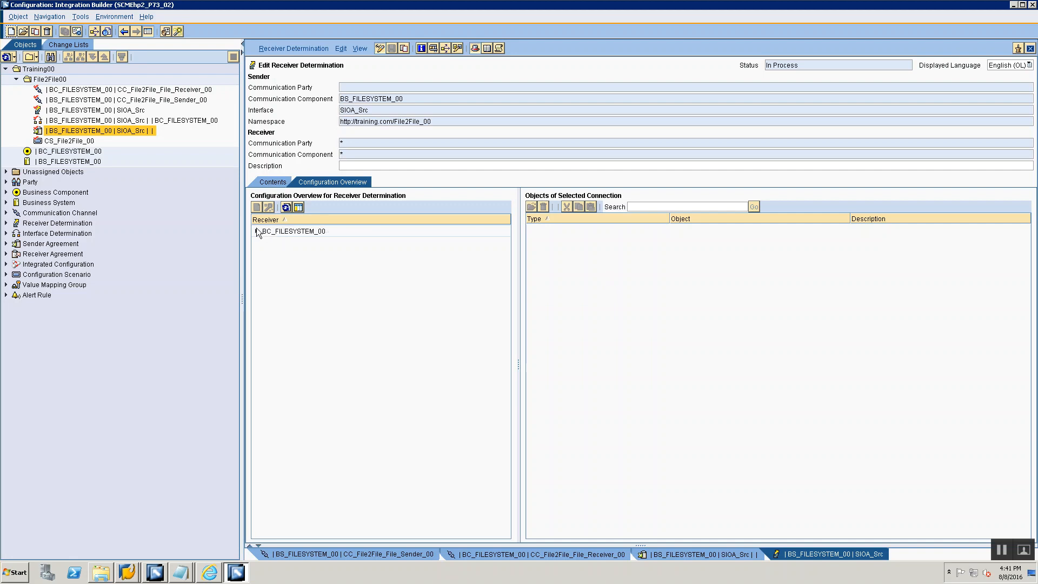
pyautogui.click(255, 231)
pyautogui.click(289, 244)
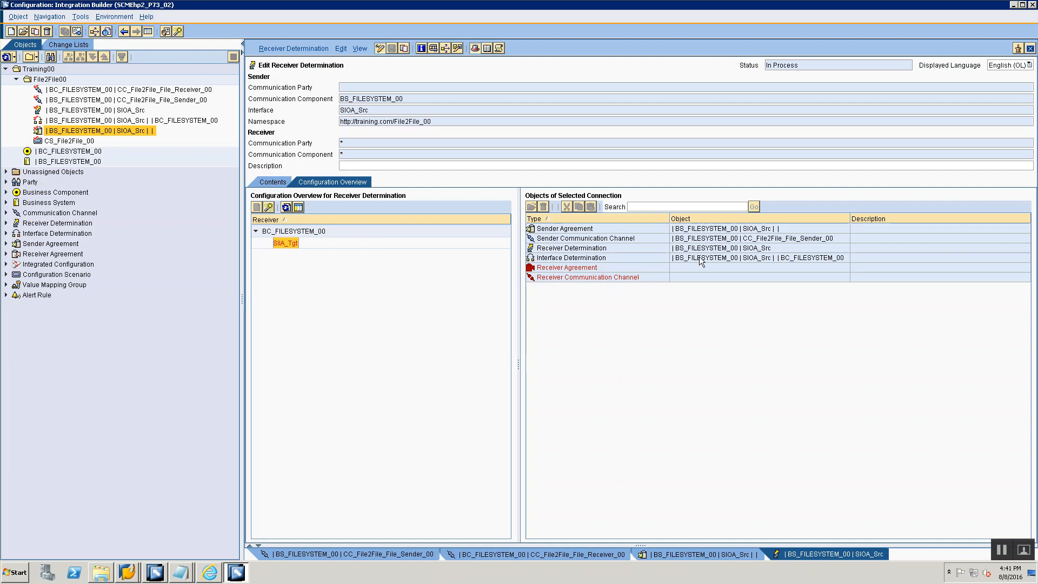
pyautogui.click(601, 271)
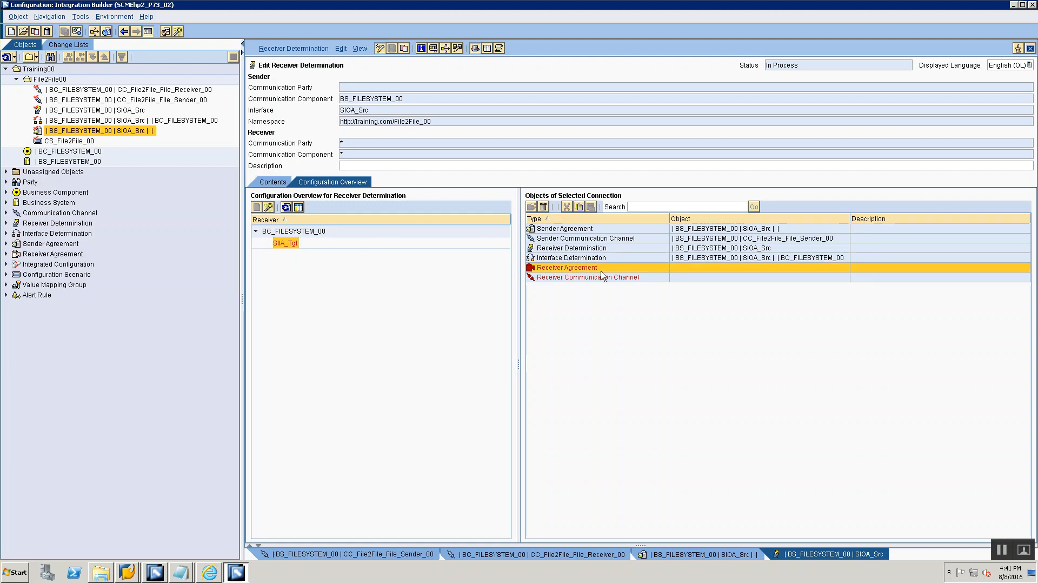
pyautogui.rightClick(601, 271)
# - Extend the refresh line in the Notepad notes with "and then select New Specific Receiver Agreement"
pyautogui.hotkey('alt', 'Tab')
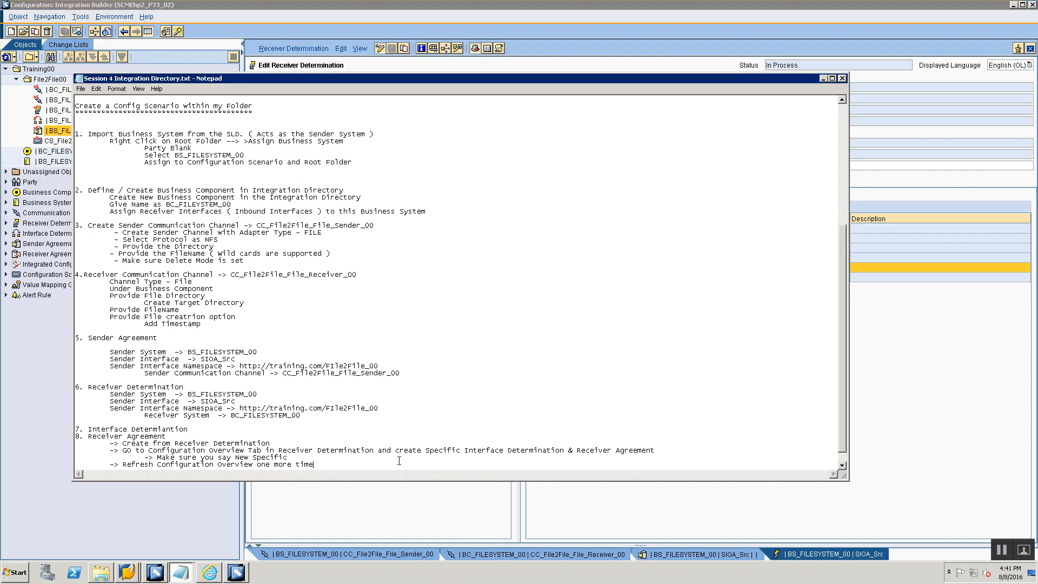
pyautogui.write('to c')
pyautogui.press('BackSpace')
pyautogui.press('BackSpace')
pyautogui.press('BackSpace')
pyautogui.press('BackSpace')
pyautogui.write('and then select New Specific Receiver Agreement')
# - Back in Integration Builder, create a new specific receiver agreement for receiver BC_FILESYSTEM_00 and interface SIIA_Tgt
pyautogui.hotkey('alt', 'Tab')
pyautogui.hotkey('alt', 'Tab')
pyautogui.hotkey('alt', 'Tab')
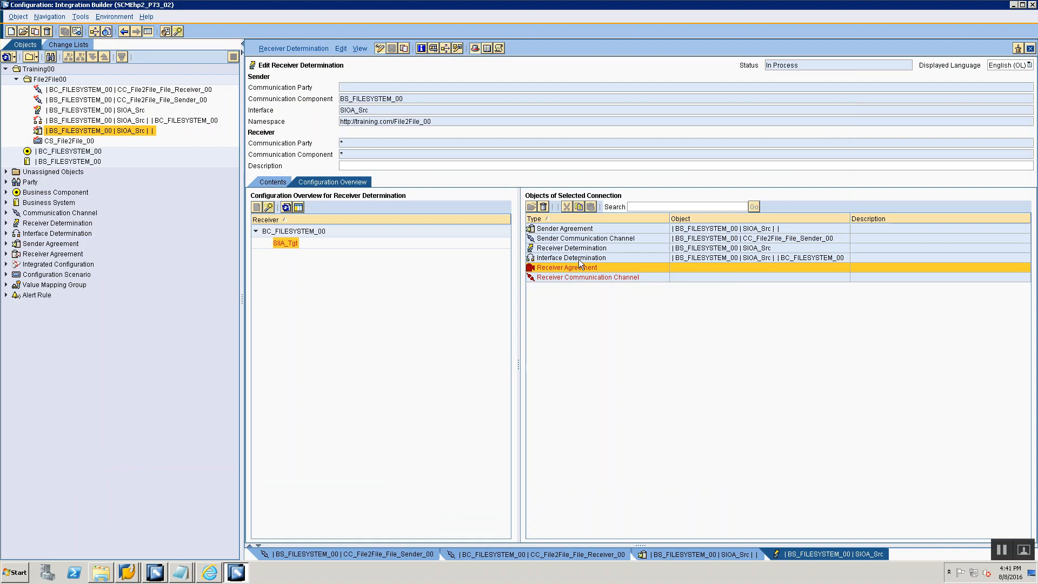
pyautogui.moveTo(579, 261)
pyautogui.rightClick(535, 267)
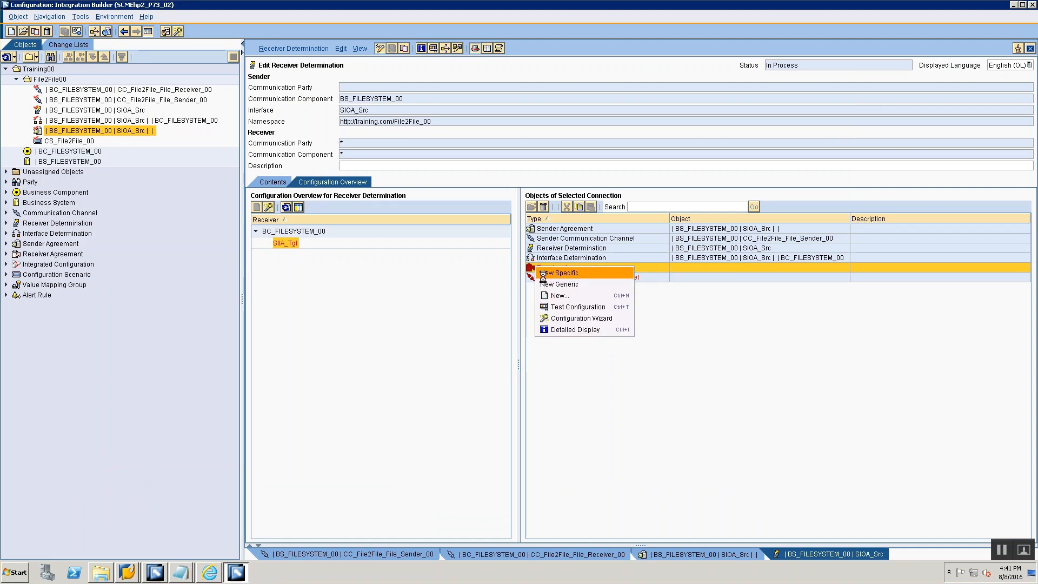
pyautogui.click(546, 272)
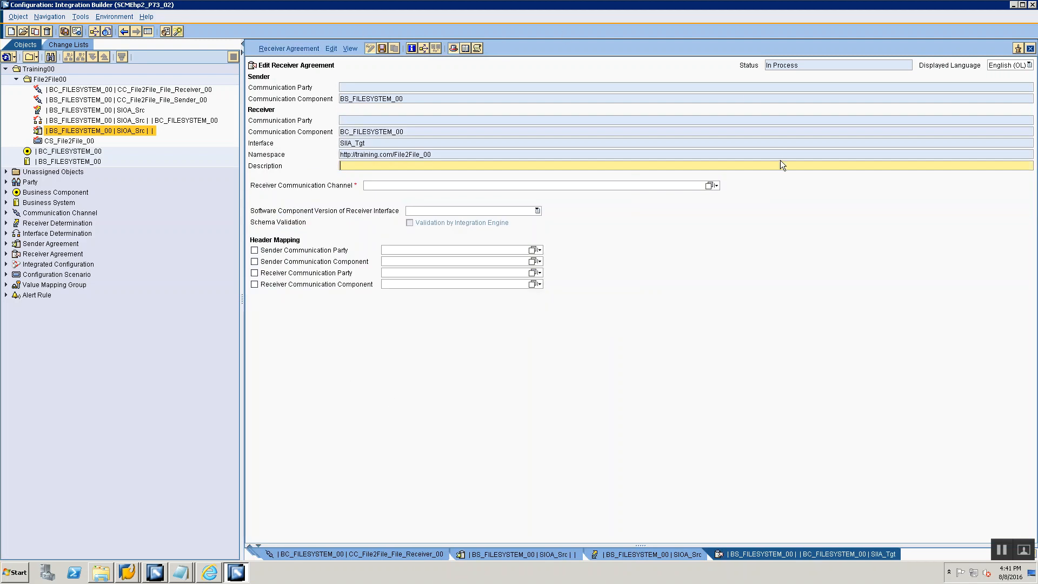
# - Assign receiver communication channel CC_File2File_File_Receiver_00 to the receiver agreement and save it
pyautogui.click(708, 186)
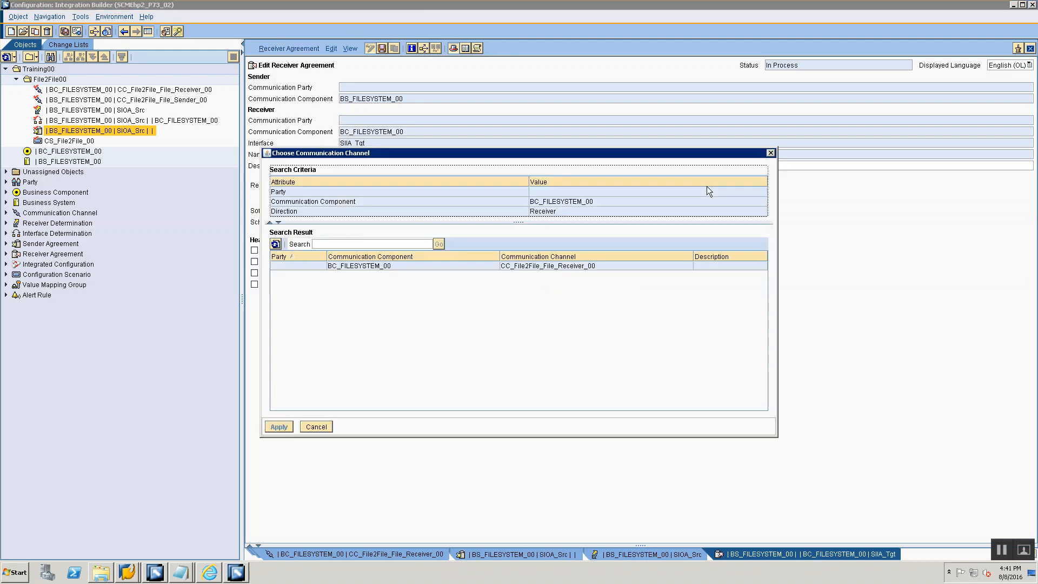
pyautogui.click(513, 266)
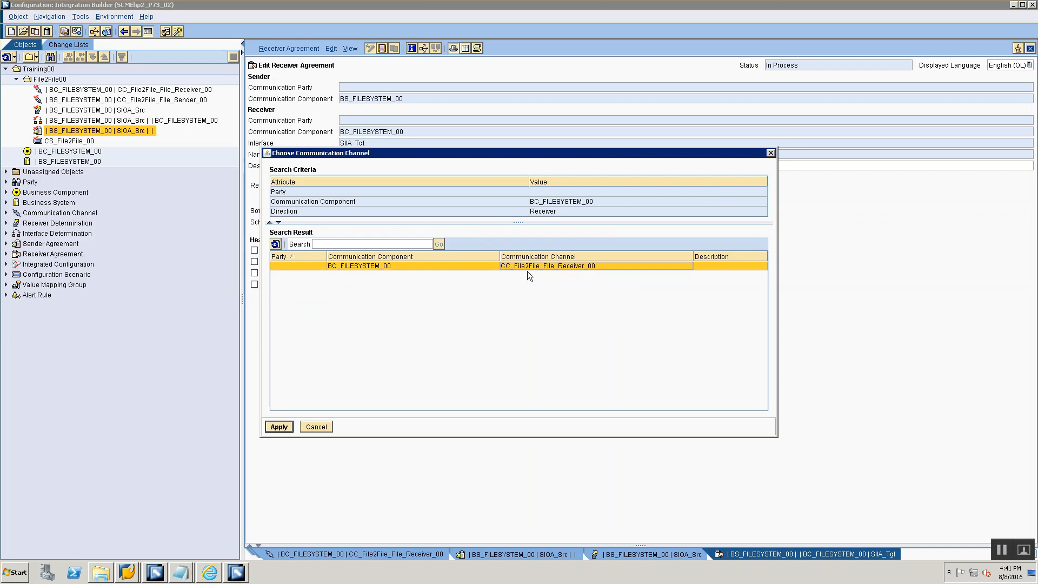
pyautogui.click(282, 427)
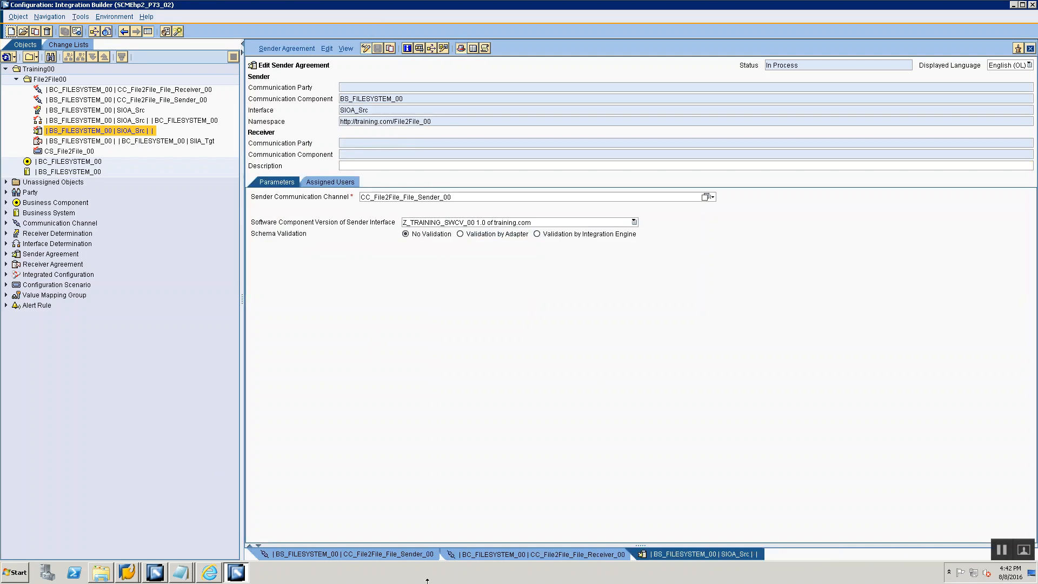
# - Reopen the SIOA_Src receiver determination and examine the configuration overview objects for receiver BC_FILESYSTEM_00's interface SIIA_Tgt
pyautogui.doubleClick(78, 112)
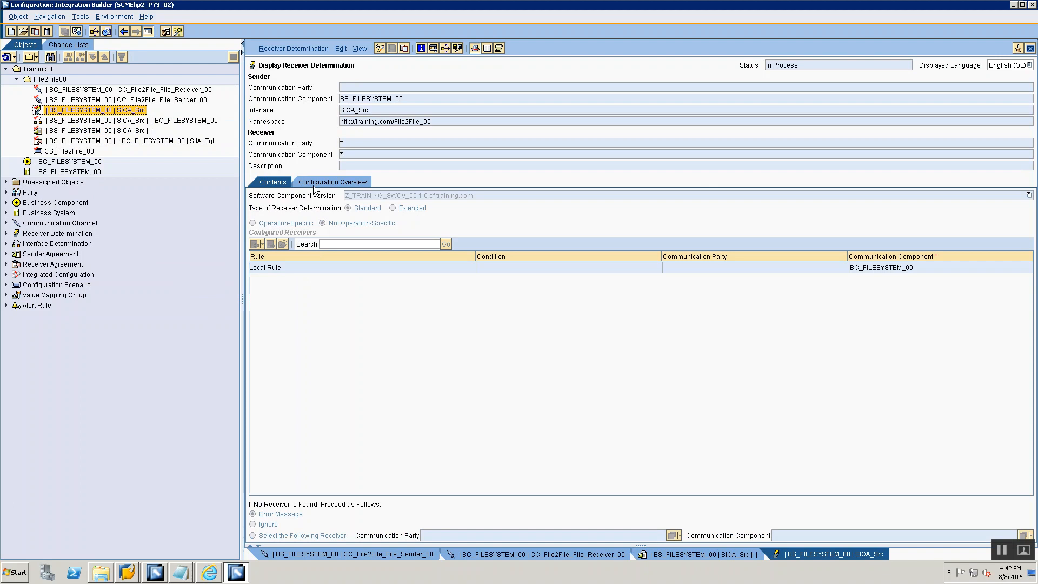
pyautogui.click(314, 184)
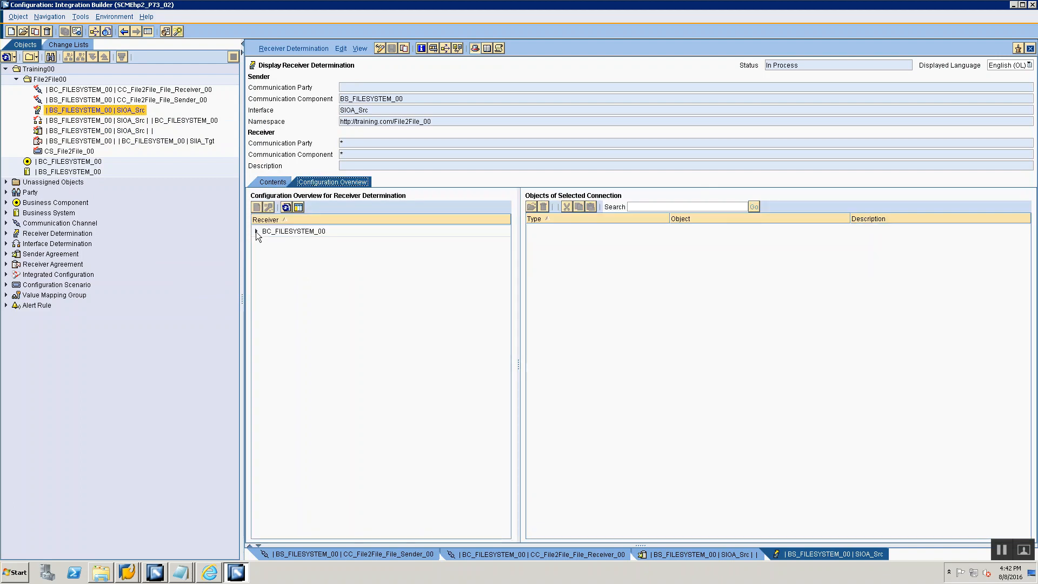
pyautogui.click(256, 231)
pyautogui.click(272, 244)
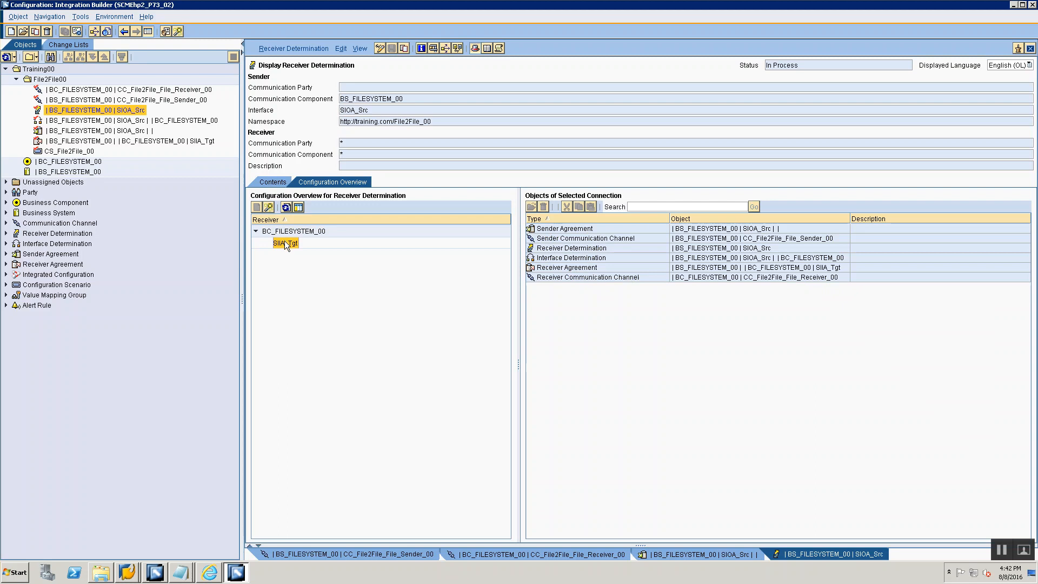
pyautogui.click(285, 231)
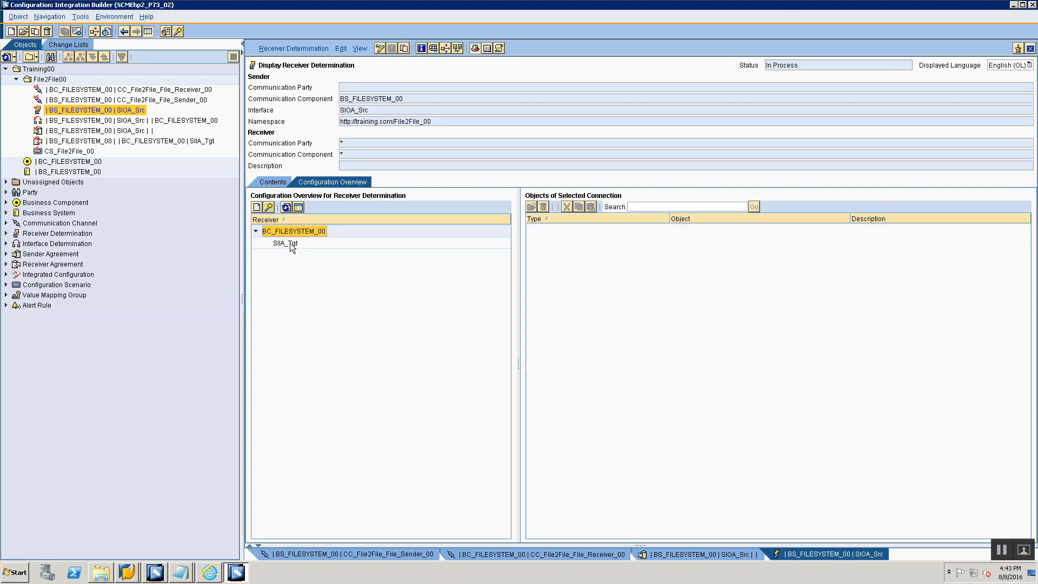
pyautogui.click(290, 242)
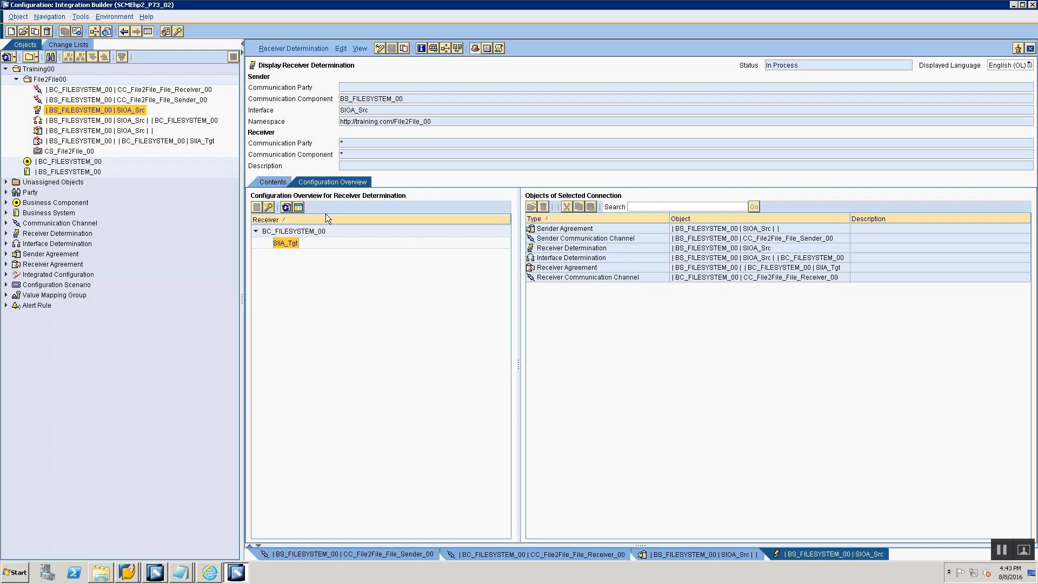
# - Activate the standard change list with all its objects and dismiss the notification
pyautogui.click(73, 44)
pyautogui.rightClick(31, 78)
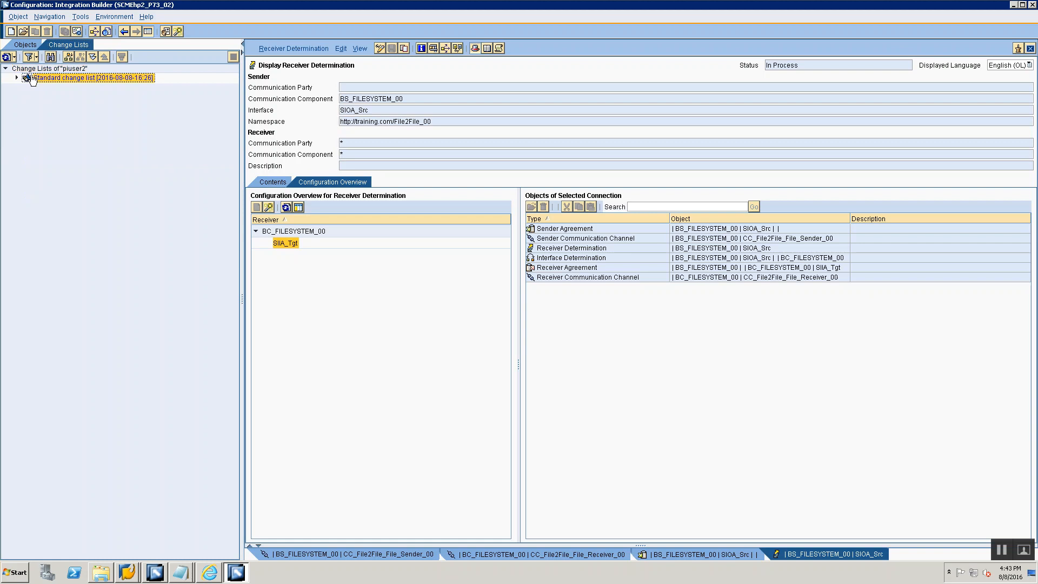
pyautogui.click(37, 93)
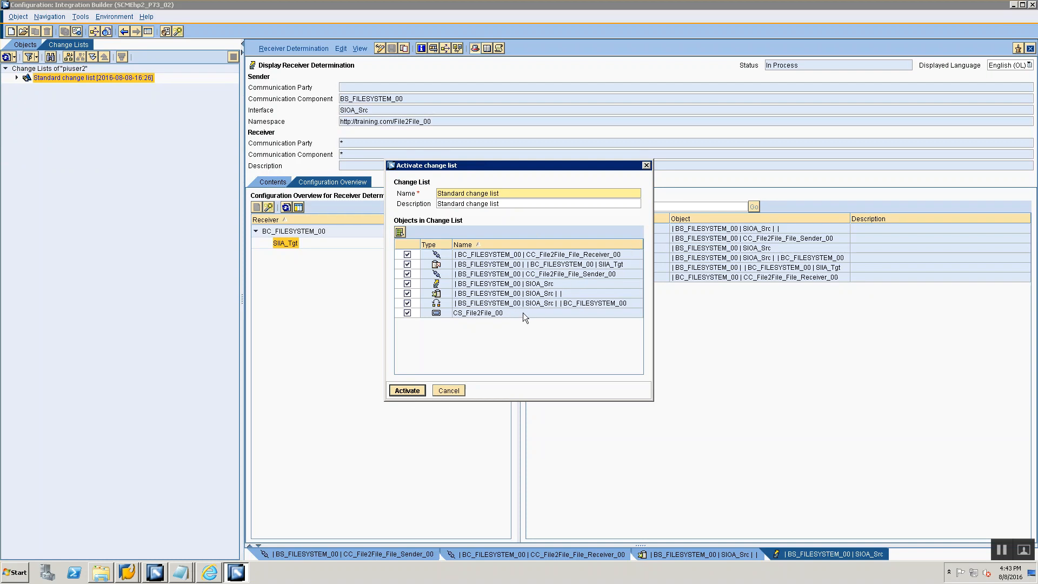
pyautogui.click(399, 389)
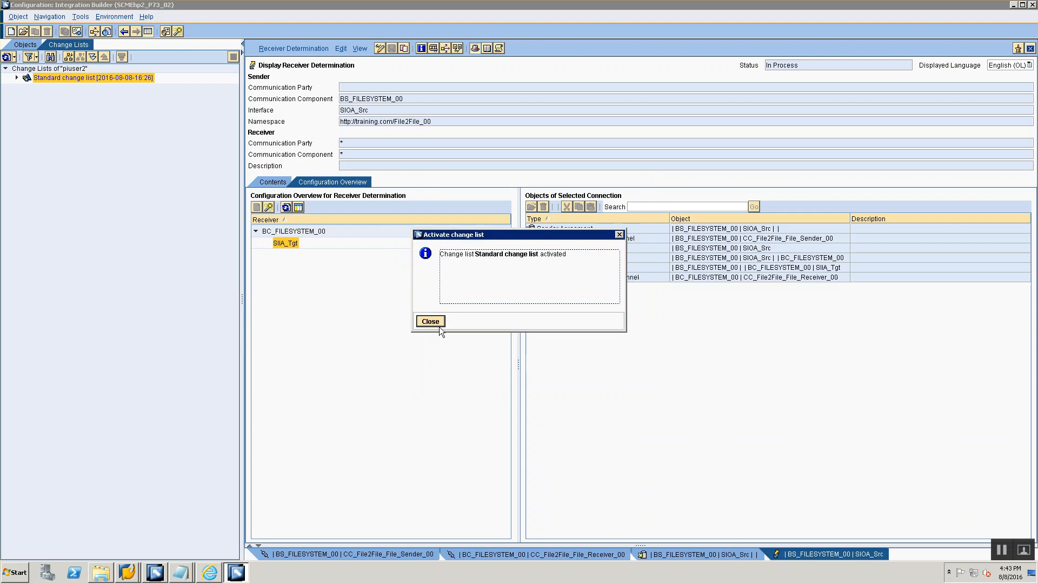
pyautogui.click(430, 322)
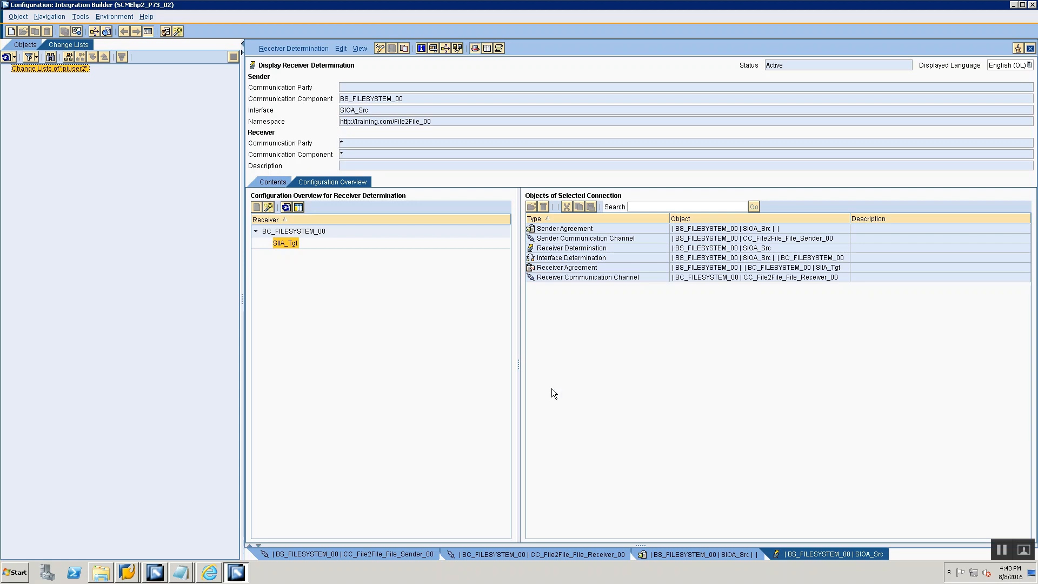
pyautogui.click(1001, 550)
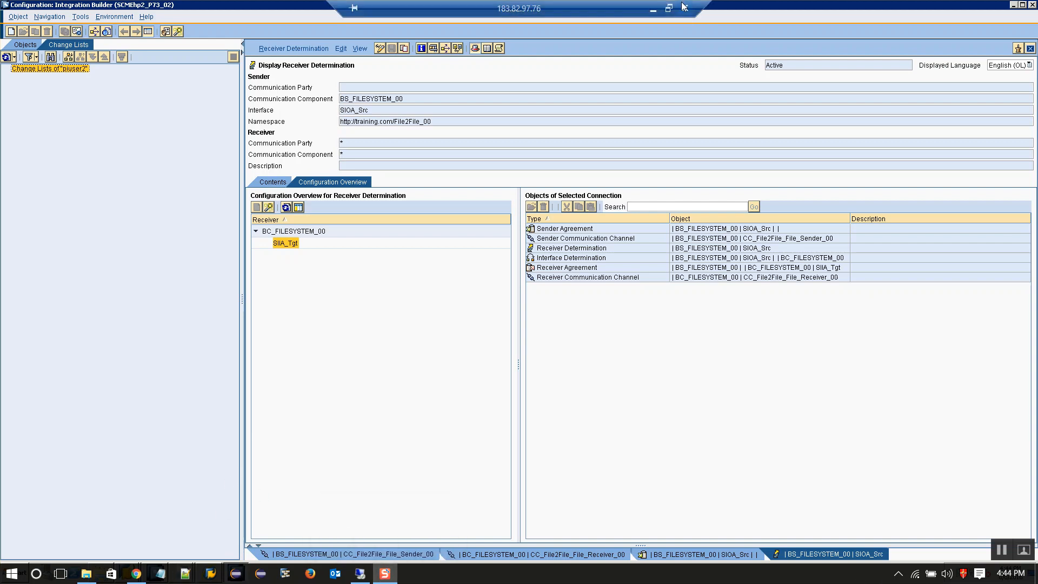
pyautogui.click(684, 7)
pyautogui.click(616, 317)
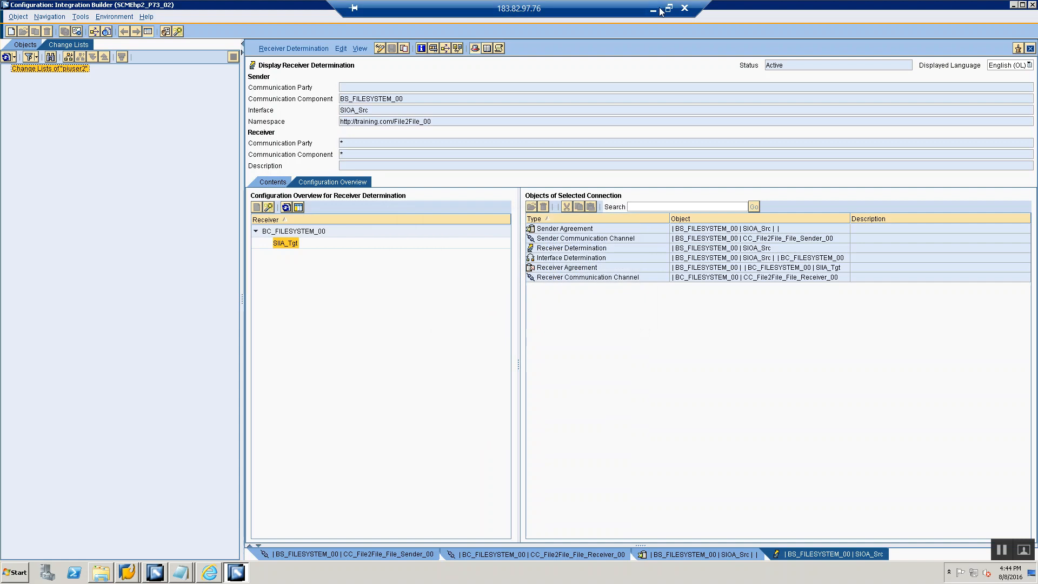
pyautogui.click(668, 9)
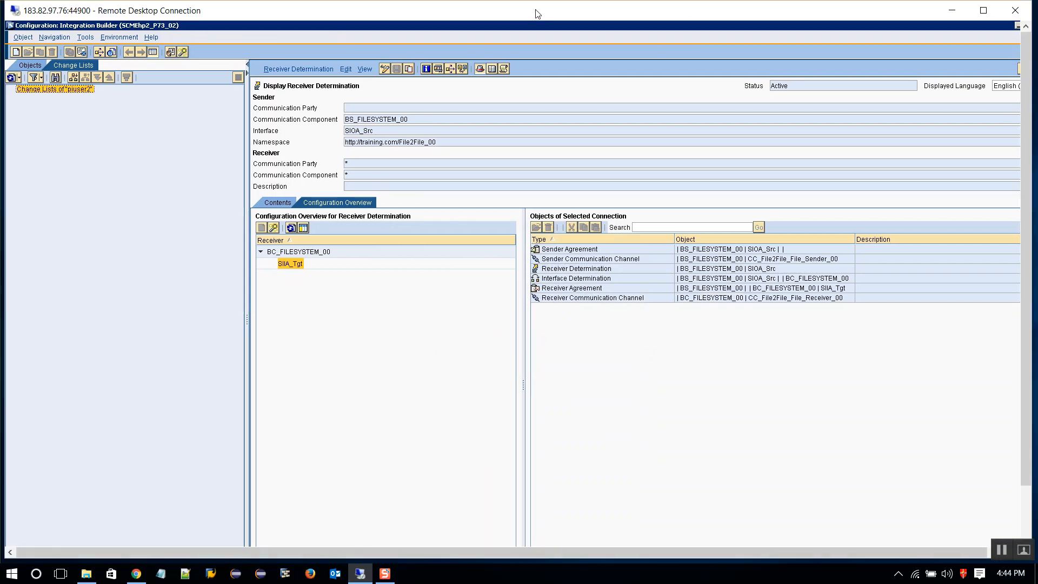
pyautogui.doubleClick(572, 11)
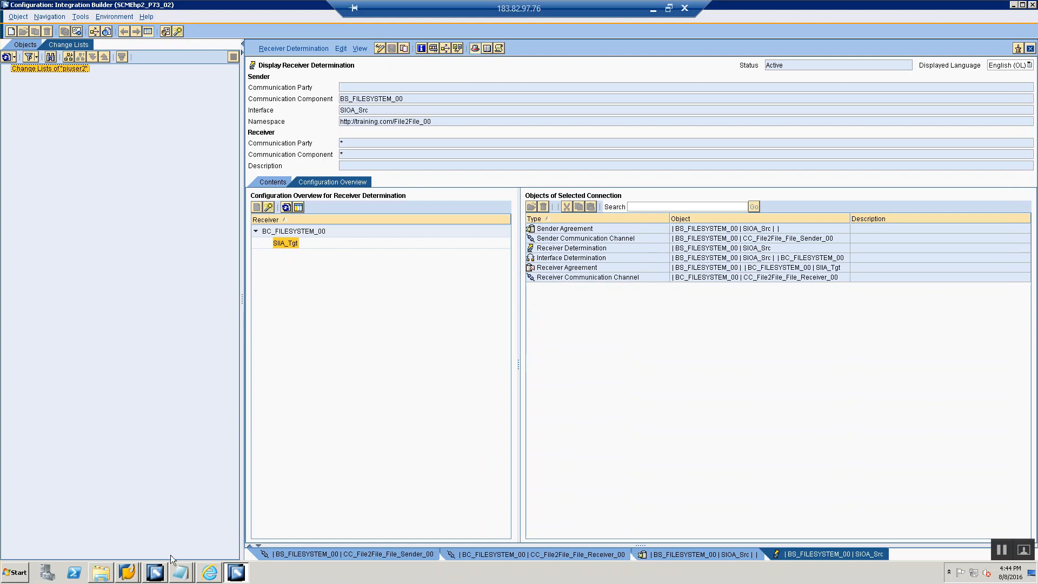
pyautogui.click(163, 577)
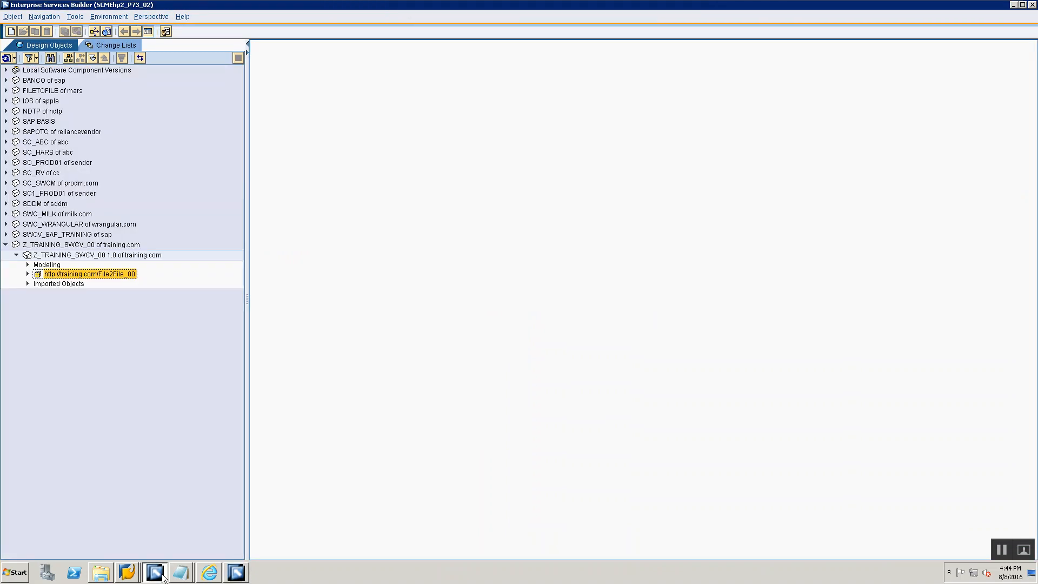
pyautogui.click(28, 275)
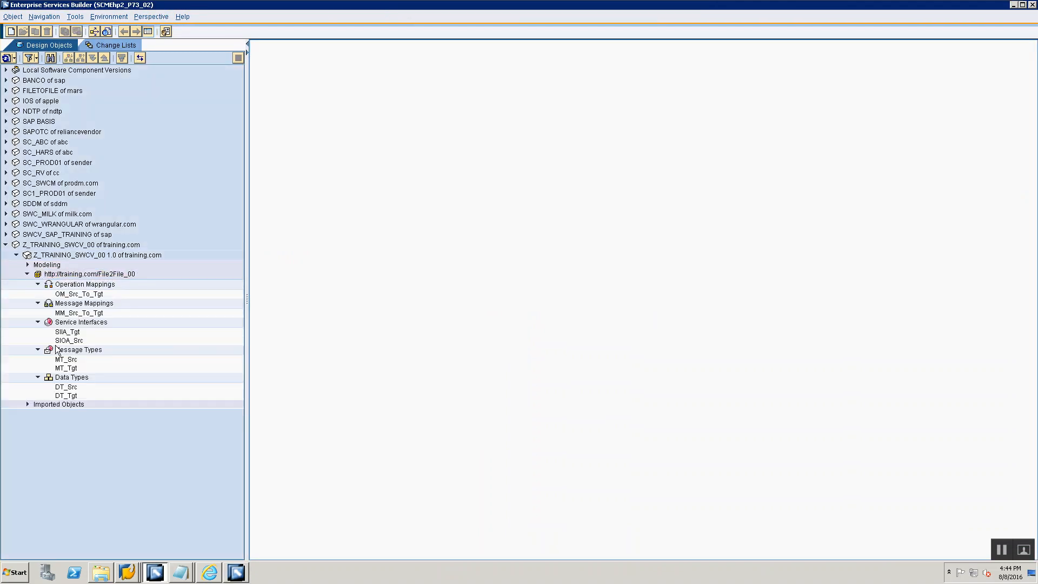
pyautogui.click(62, 313)
pyautogui.doubleClick(61, 313)
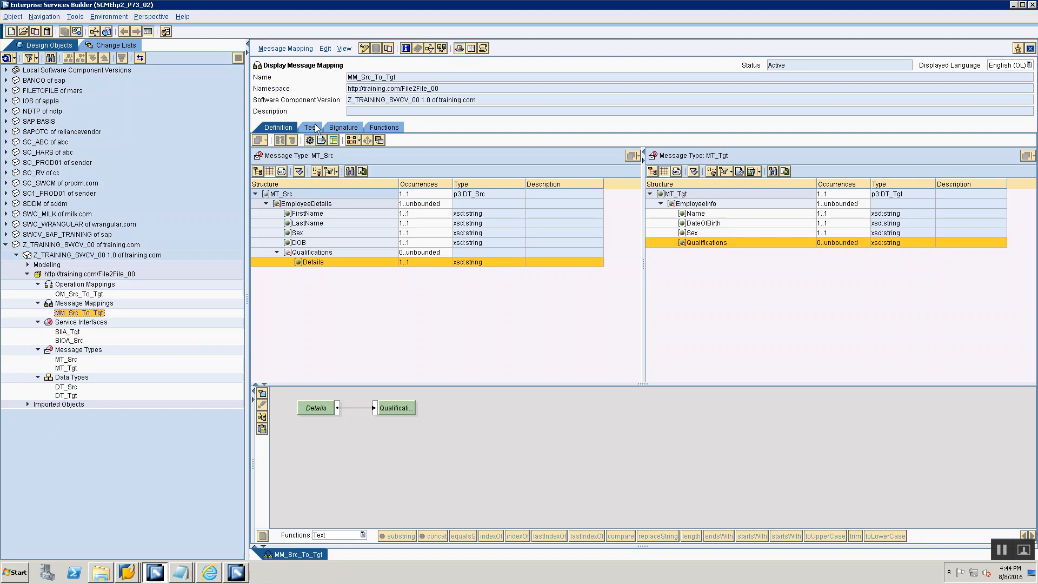
# - Open the test of MM_Src_To_Tgt, duplicate the EmployeeDetails node under MT_Src and expand both EmployeeDetails nodes
pyautogui.click(312, 128)
pyautogui.click(261, 190)
pyautogui.click(279, 199)
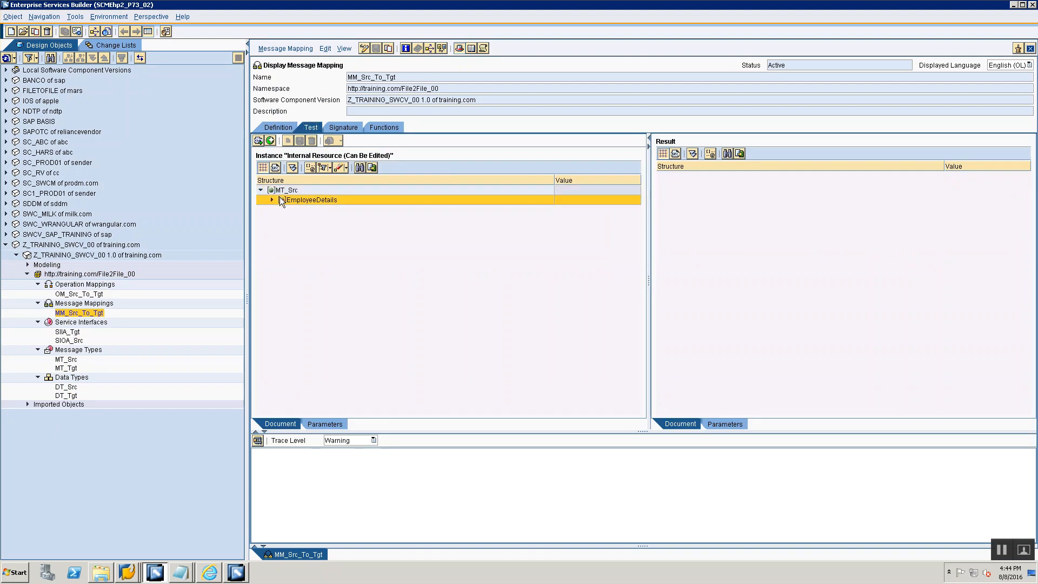
pyautogui.rightClick(281, 199)
pyautogui.click(287, 205)
pyautogui.click(271, 199)
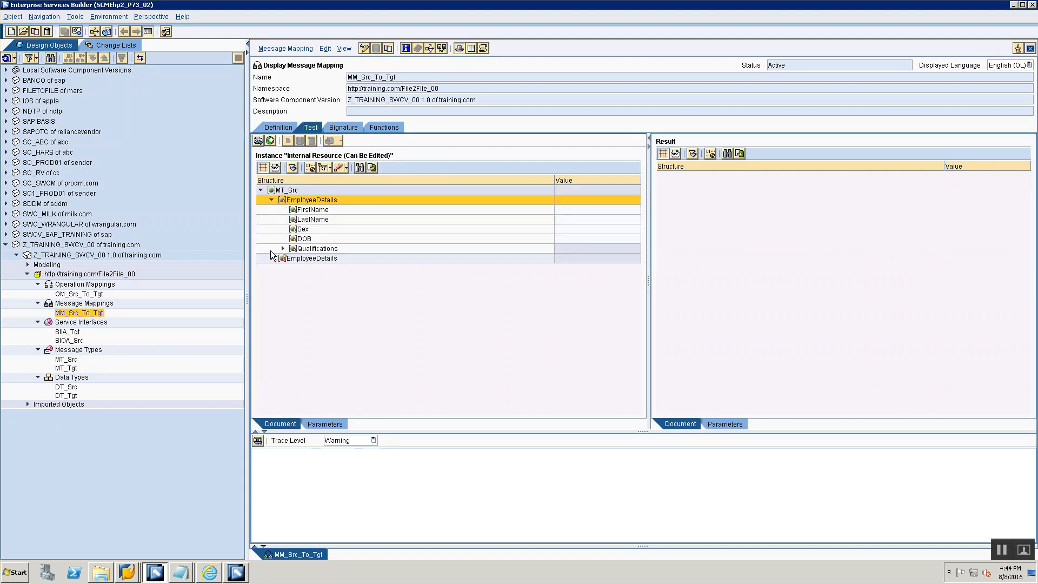
pyautogui.click(272, 258)
# - Fill in the first EmployeeDetails node with the employee's first name, last name, sex M and date of birth
pyautogui.click(564, 210)
pyautogui.write('John')
pyautogui.click(564, 219)
pyautogui.write('Doe')
pyautogui.click(563, 230)
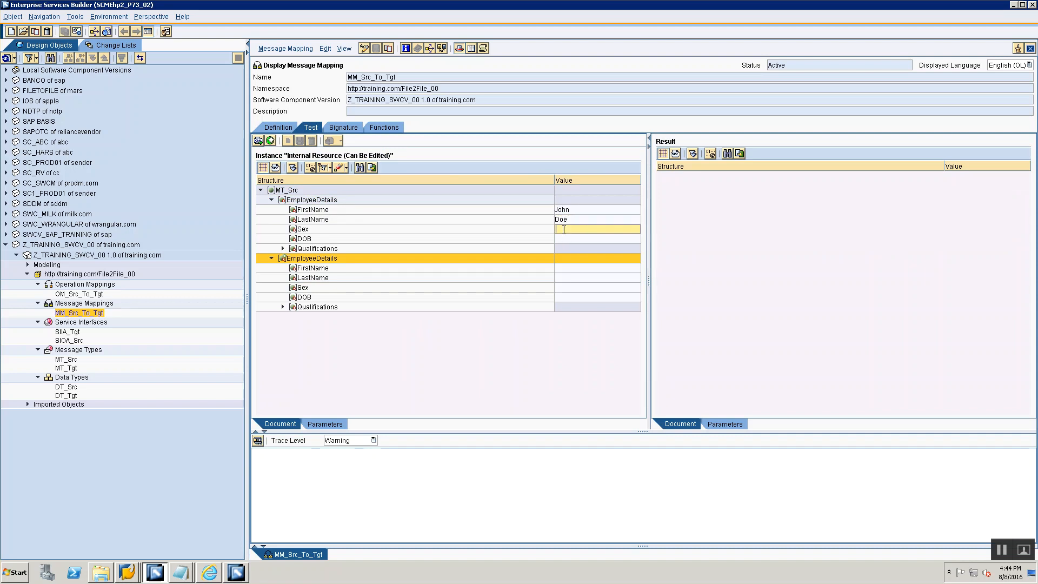
pyautogui.write('M')
pyautogui.click(566, 239)
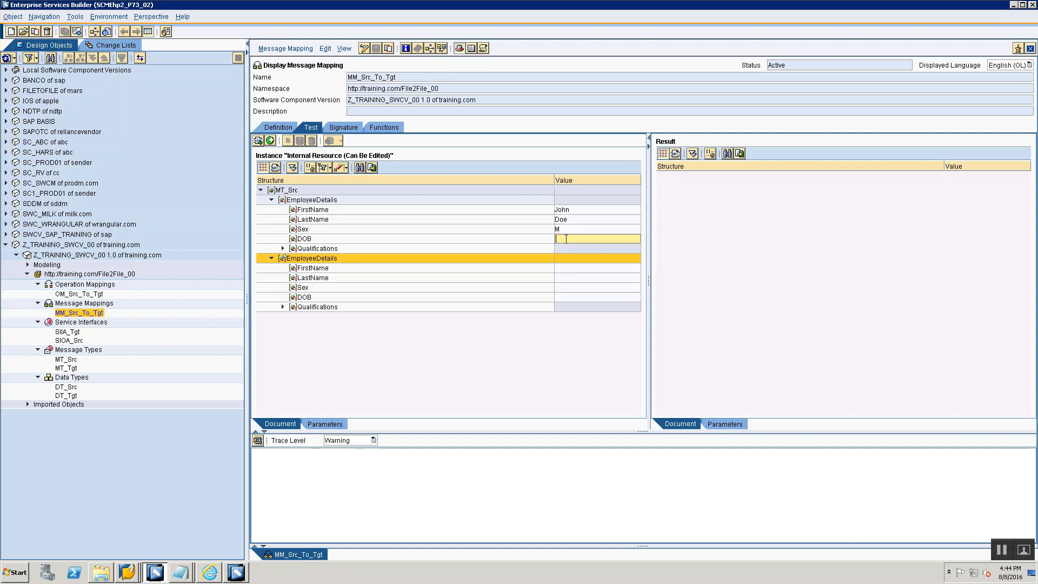
pyautogui.write('1-Jan-1990')
# - Duplicate the first employee's Qualifications node and set the two Details values to BE and MS
pyautogui.click(283, 248)
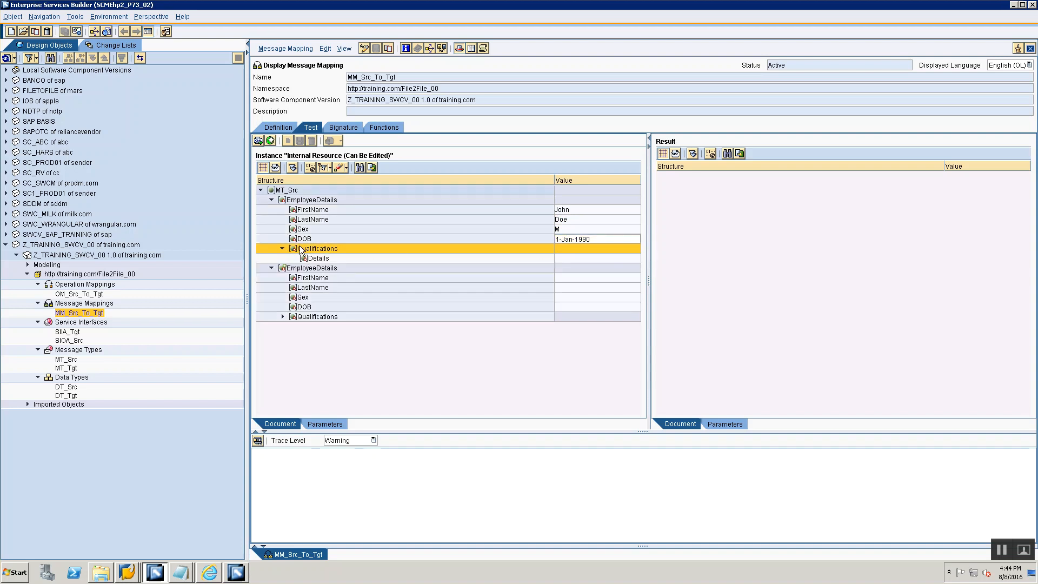
pyautogui.rightClick(297, 248)
pyautogui.click(311, 253)
pyautogui.click(281, 268)
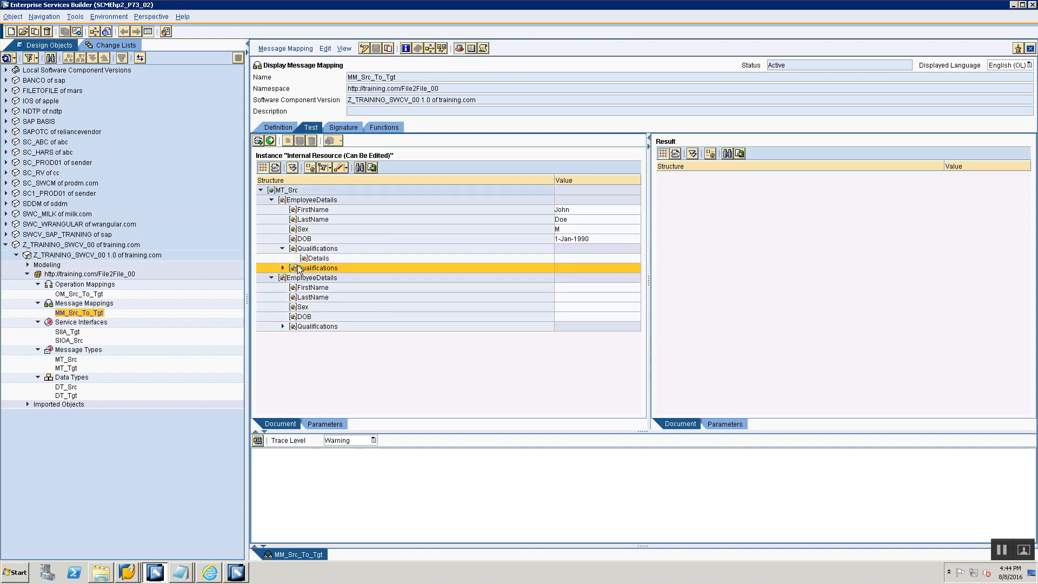
pyautogui.click(282, 268)
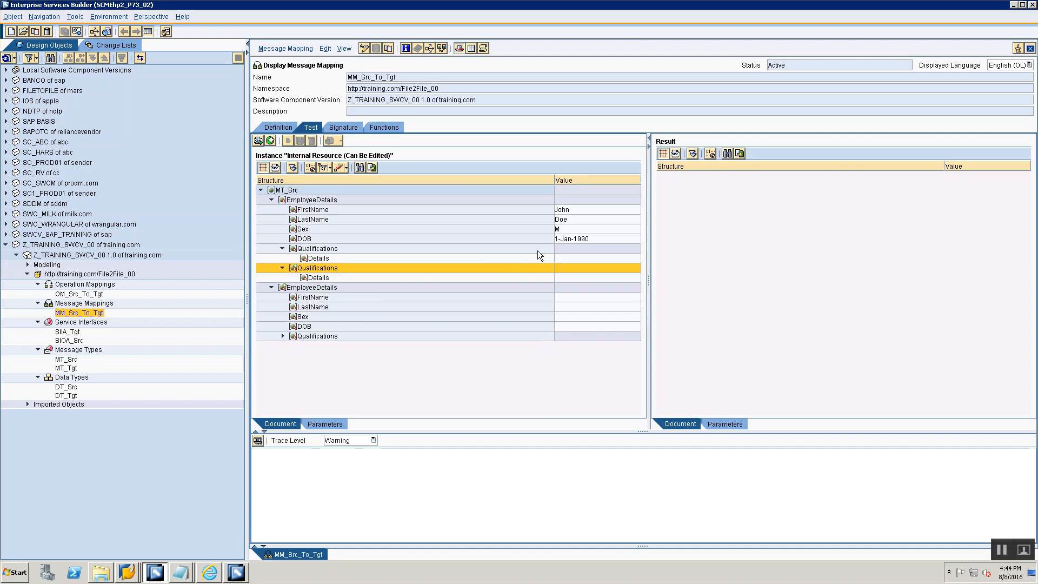
pyautogui.click(570, 259)
pyautogui.write('BE')
pyautogui.click(562, 278)
pyautogui.write('MS')
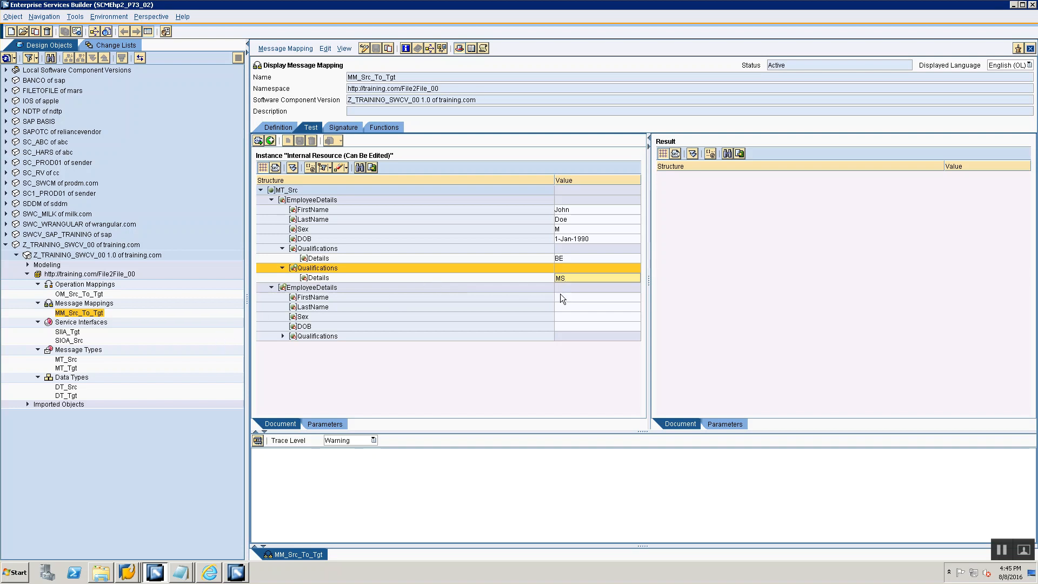
# - Fill in the second EmployeeDetails node with the employee's first name, last name, sex F and date of birth
pyautogui.click(562, 298)
pyautogui.write('Jane')
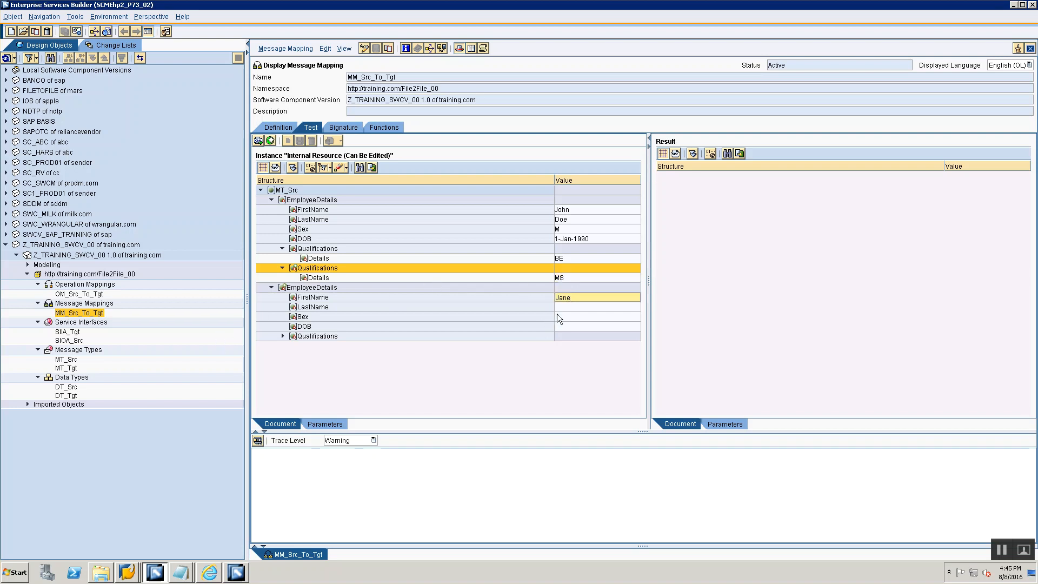
pyautogui.click(563, 308)
pyautogui.write('Doe2')
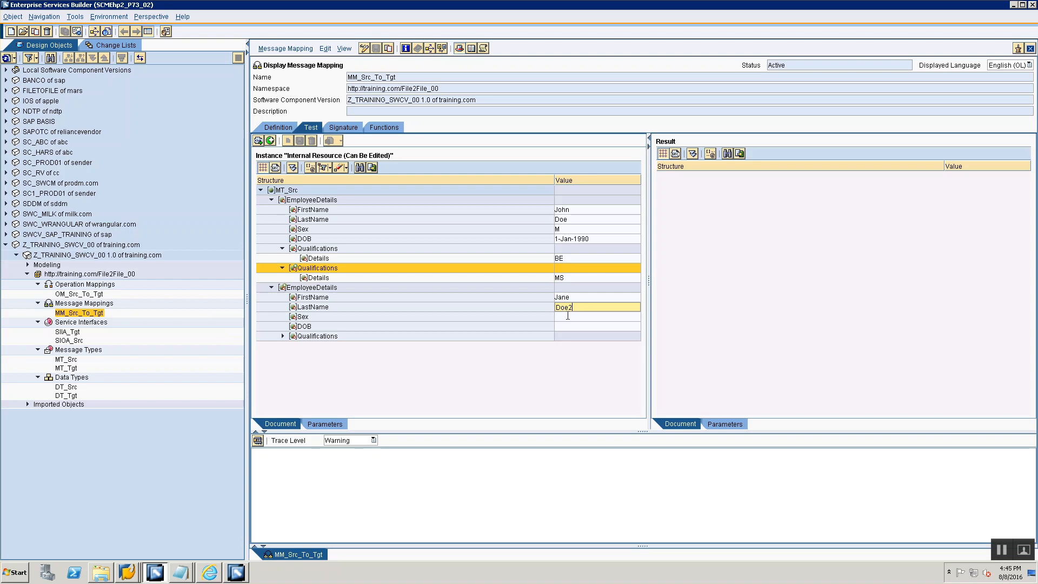
pyautogui.click(568, 316)
pyautogui.write('F')
pyautogui.click(564, 327)
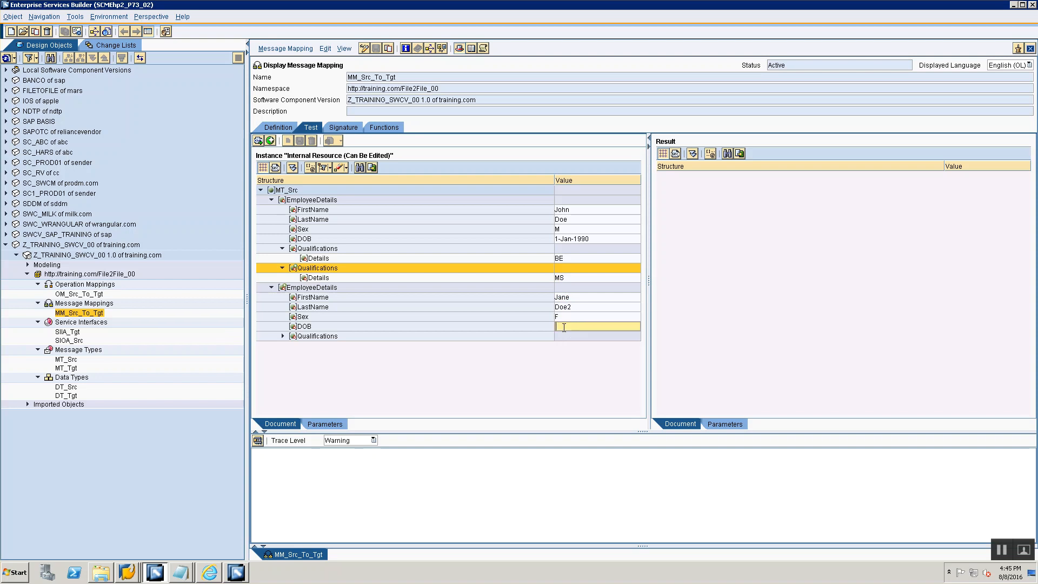
pyautogui.write('1-Feb-1992')
# - Expand the second employee's Qualifications node and set its Details value to Sports
pyautogui.click(279, 336)
pyautogui.click(281, 335)
pyautogui.click(573, 346)
pyautogui.write('Sports')
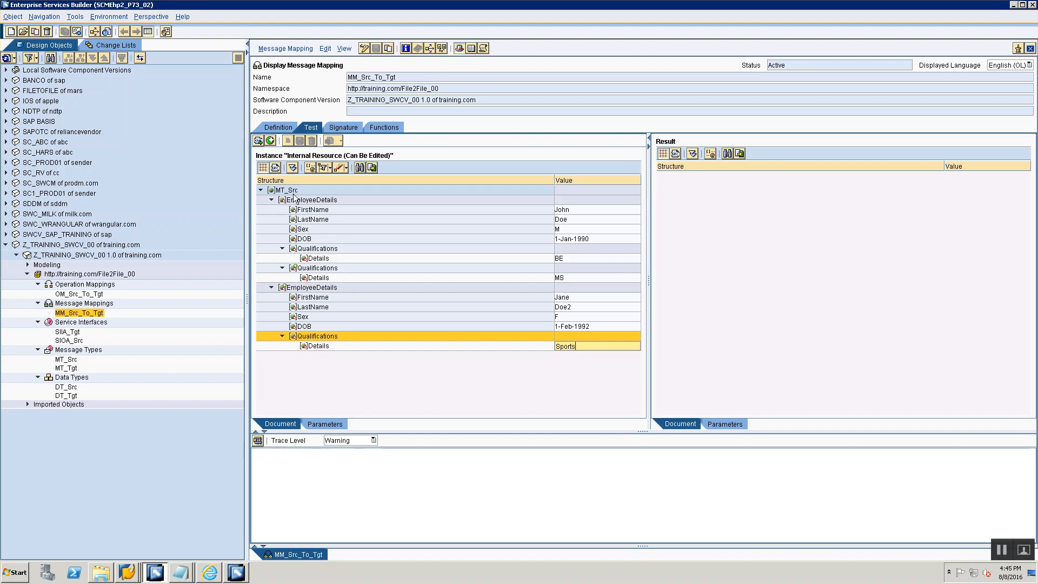
# - Show the test instance as XML source text and copy all of it into a new Notepad document
pyautogui.click(275, 167)
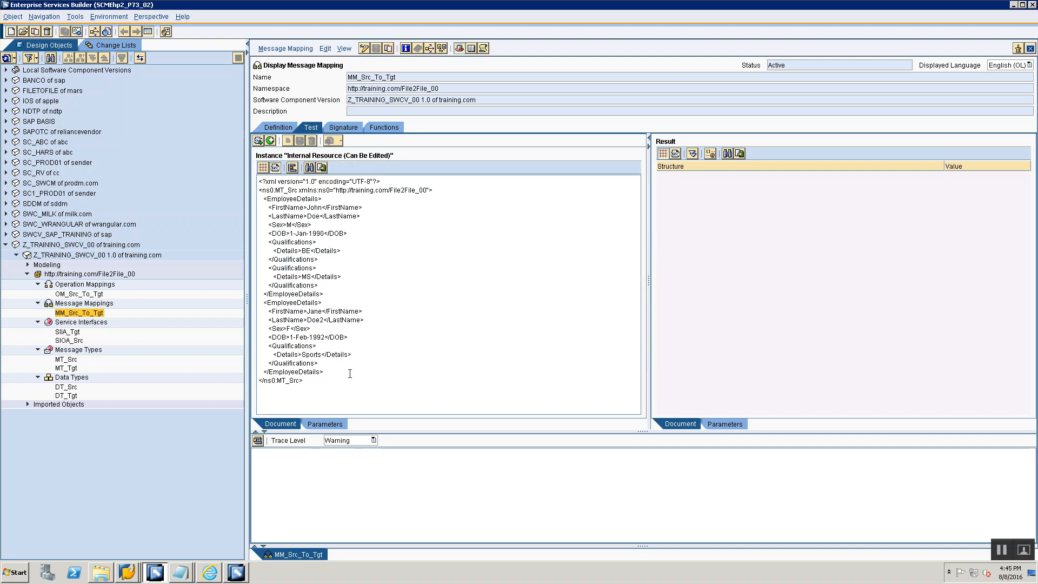
pyautogui.hotkey('ctrl', 'a')
pyautogui.hotkey('ctrl', 'c')
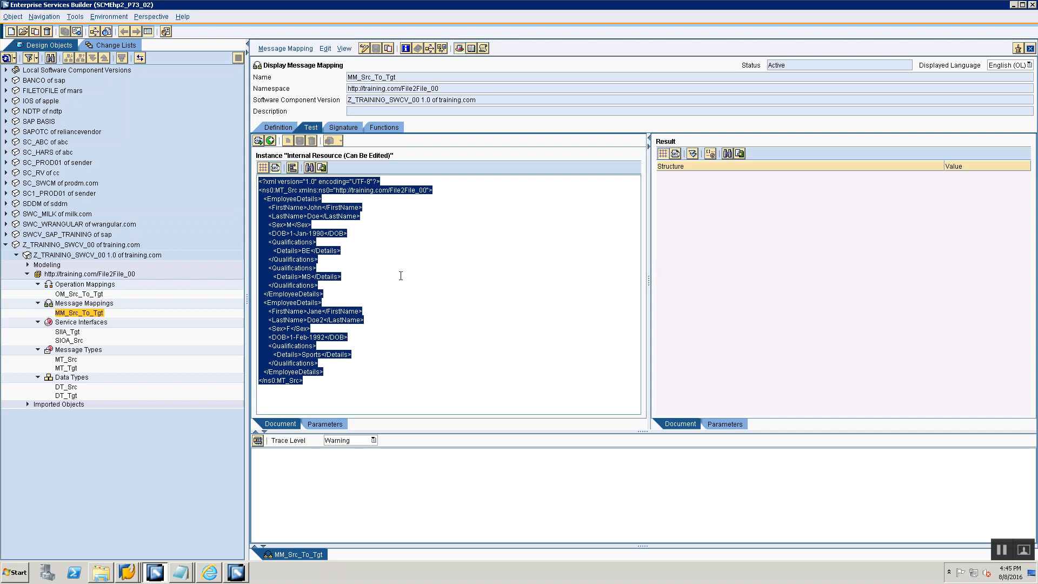
pyautogui.press('super+r')
pyautogui.write('n')
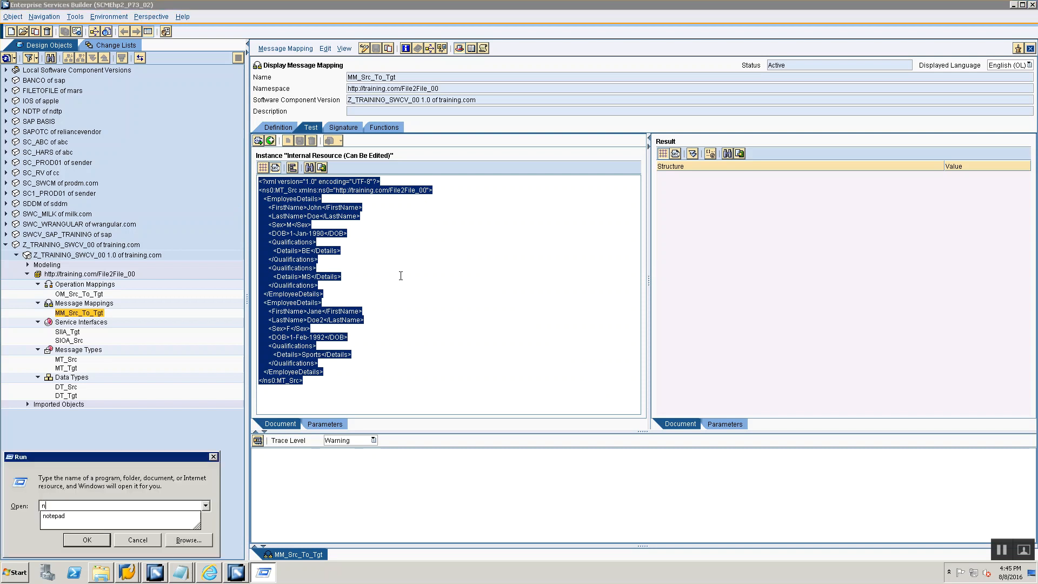
pyautogui.press('Down')
pyautogui.press('Return')
pyautogui.hotkey('ctrl', 'v')
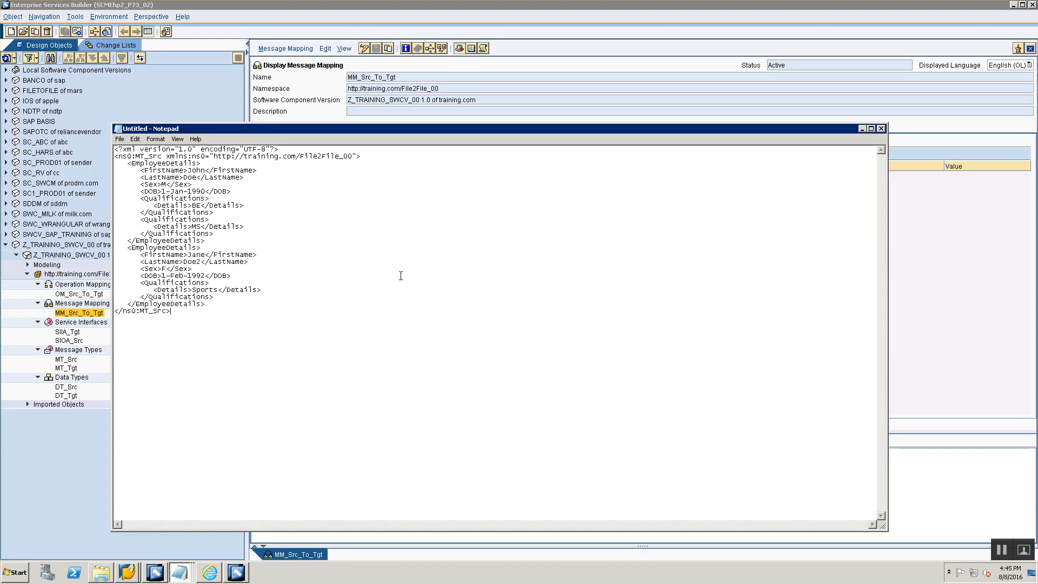
# - Save the Notepad document as File2File.xml in the C:\Training folder
pyautogui.hotkey('ctrl', 's')
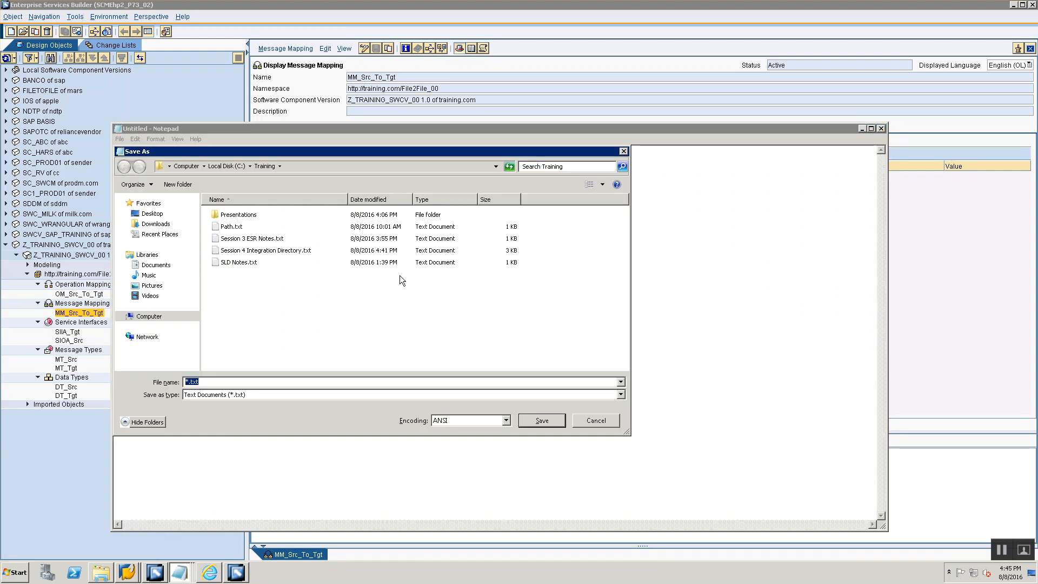
pyautogui.write('File2File.xml"')
pyautogui.press('Return')
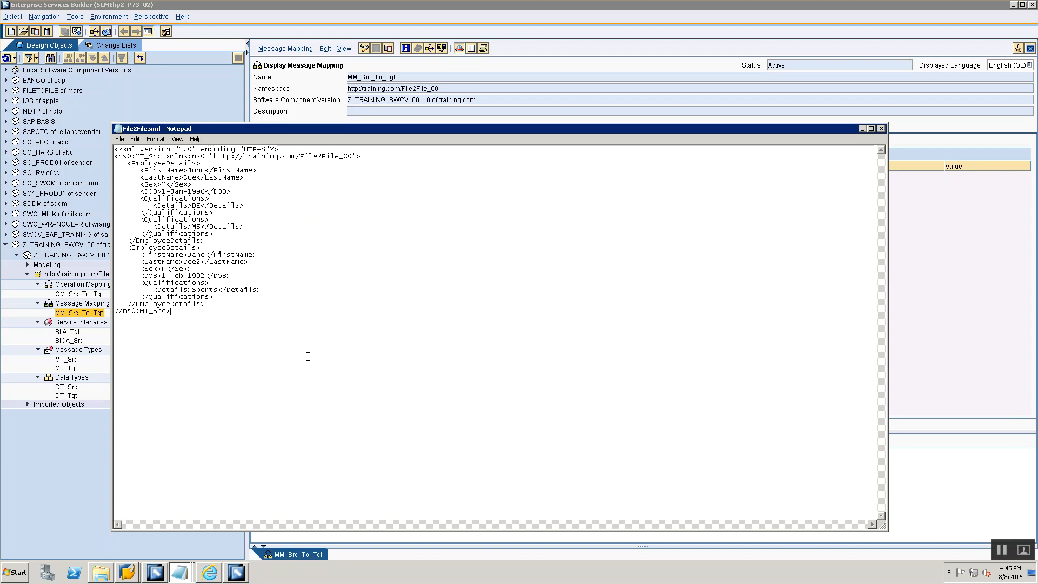
pyautogui.rightClick(126, 577)
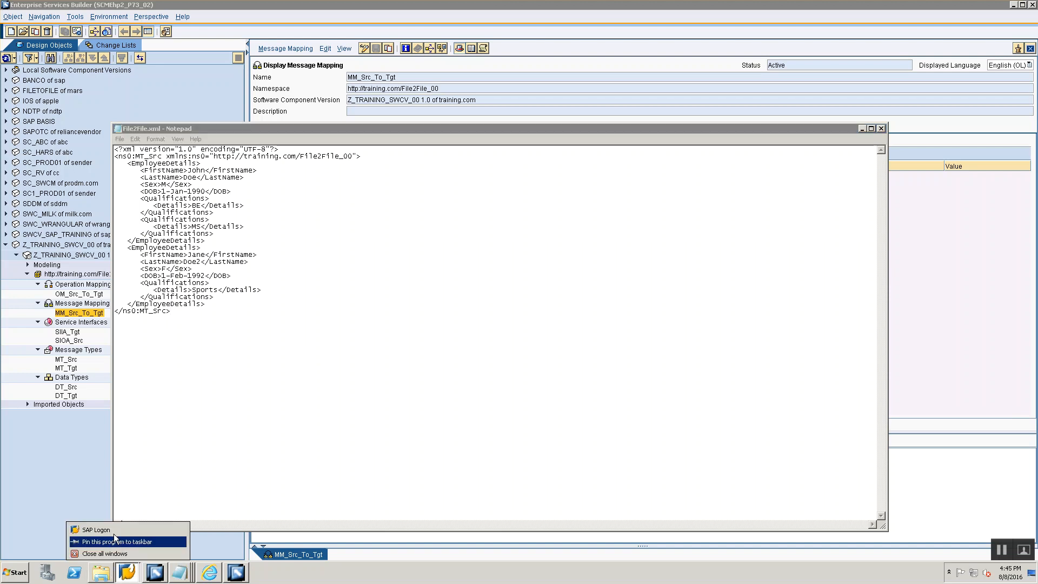
pyautogui.click(114, 527)
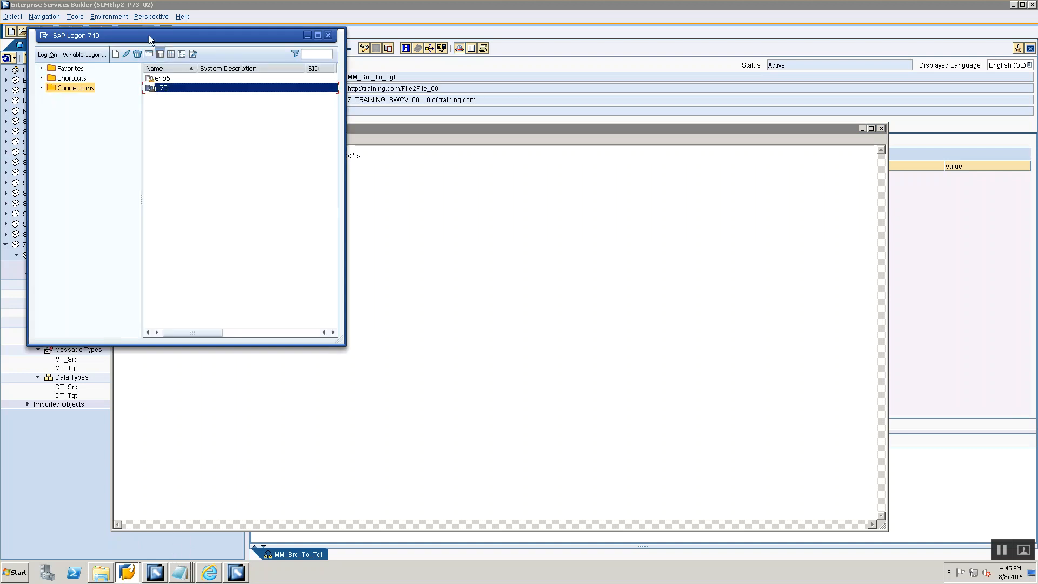
pyautogui.hotkey('alt', 'Tab')
# - Switch to Integration Builder, open sender channel CC_File2File_File_Sender_00 from the configuration overview and copy its source directory path
pyautogui.click(238, 573)
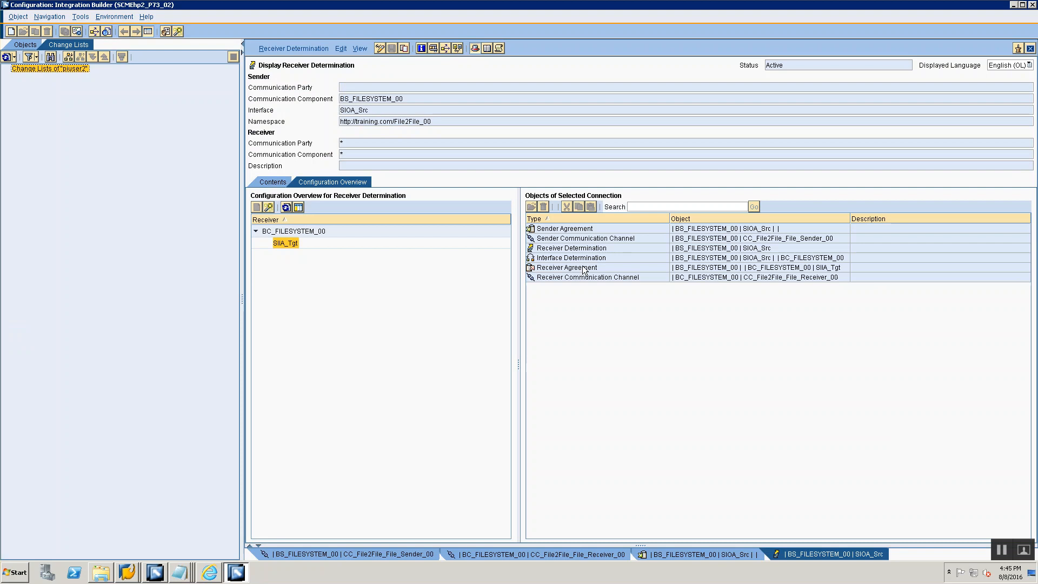
pyautogui.doubleClick(582, 238)
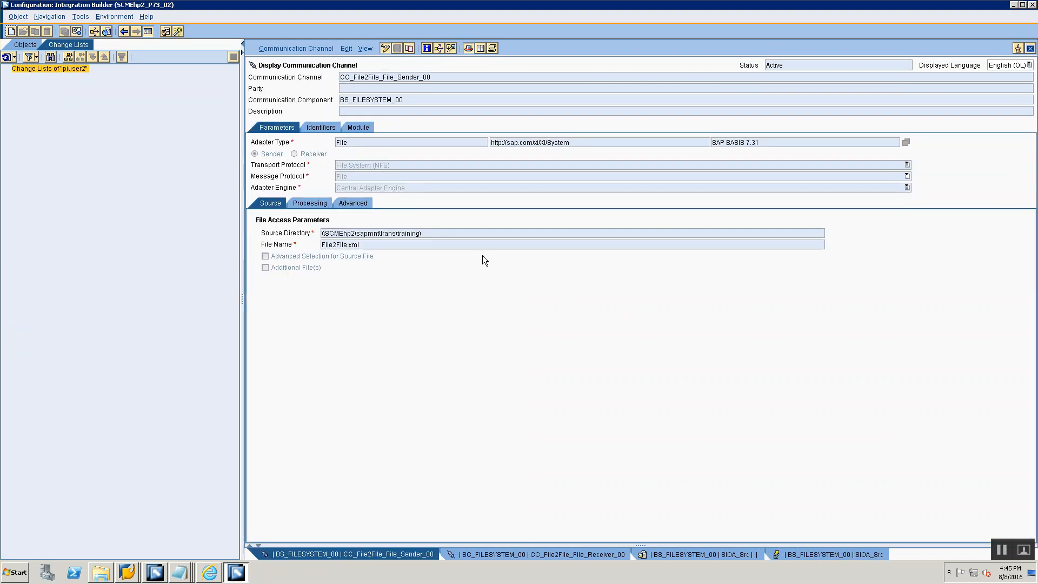
pyautogui.moveTo(478, 236); pyautogui.dragTo(257, 217)
pyautogui.hotkey('ctrl', 'c')
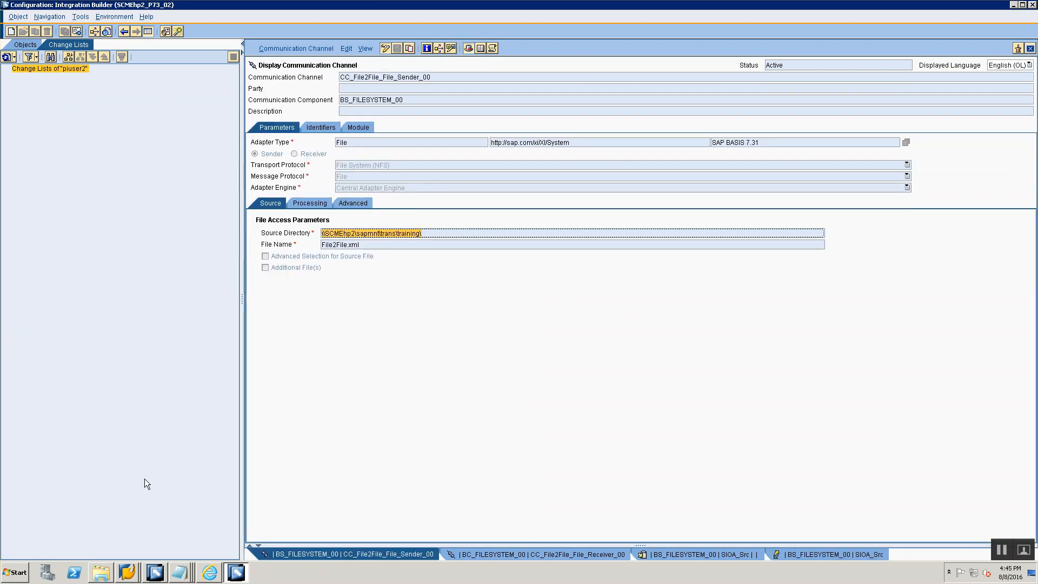
# - Switch to SAP Logon and log on to the ehp6 system, client 800, with the user name and account password
pyautogui.click(127, 572)
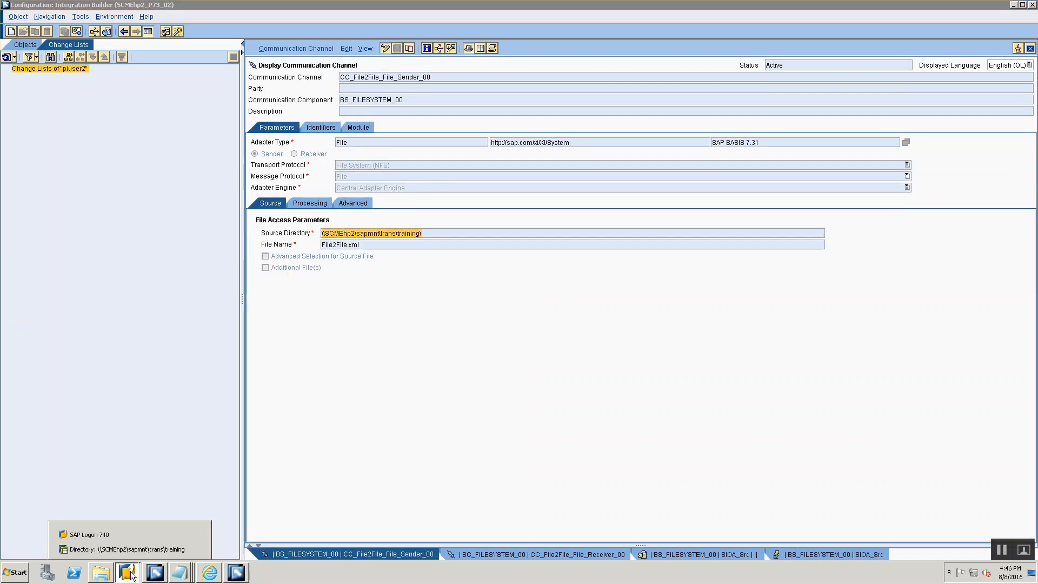
pyautogui.click(119, 535)
pyautogui.click(160, 78)
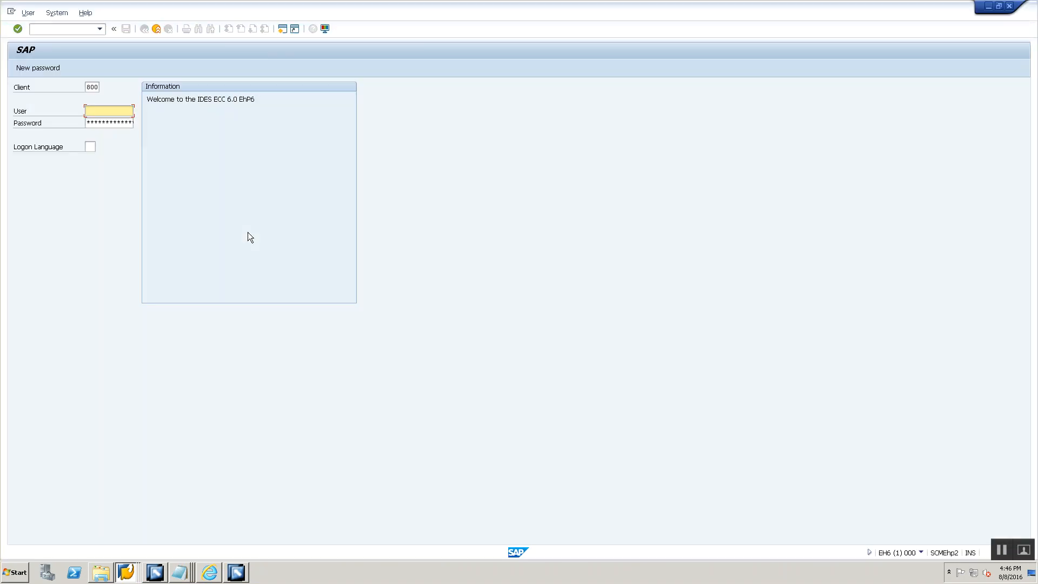
pyautogui.press('Down')
pyautogui.press('Tab')
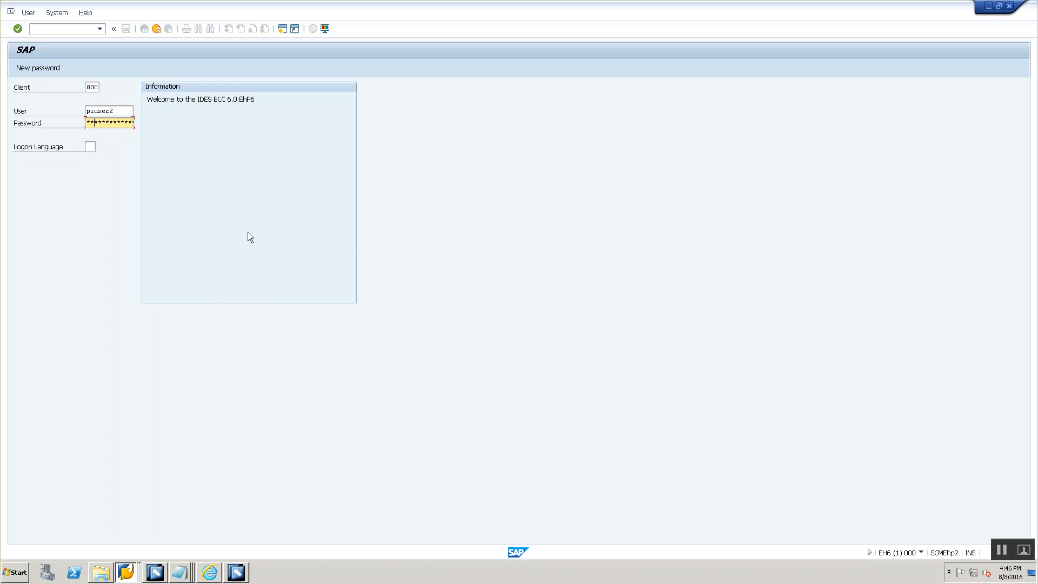
pyautogui.press('Return')
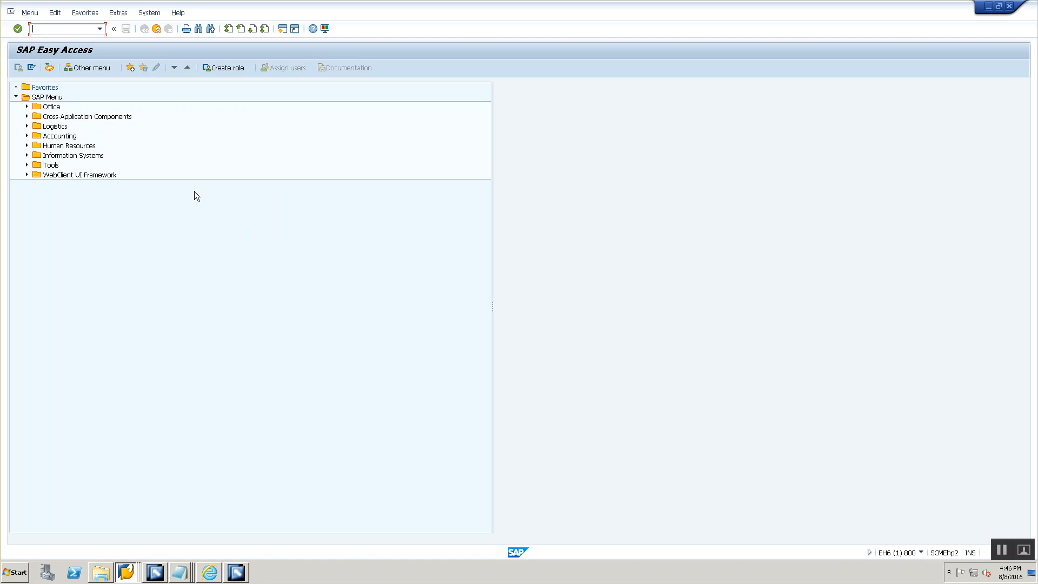
pyautogui.write('cg3y')
pyautogui.press('Return')
pyautogui.press('Escape')
# - Start transaction CG3Z and set the target file on the application server to \\SCMEhp2\sapmnt\trans\training\File2File.xml
pyautogui.write('/ncg3z')
pyautogui.press('Return')
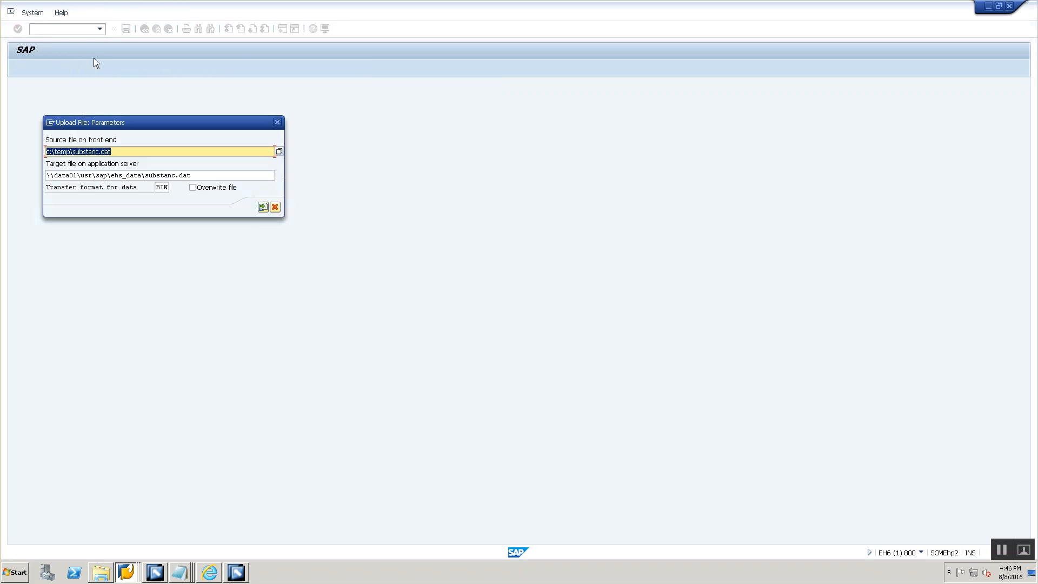
pyautogui.moveTo(202, 174); pyautogui.dragTo(45, 175)
pyautogui.hotkey('ctrl', 'v')
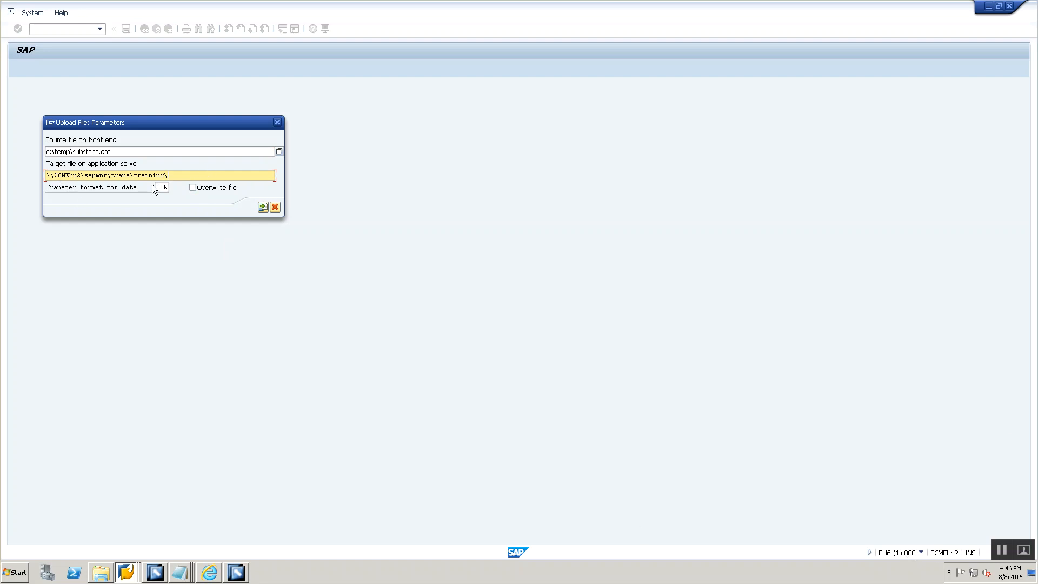
pyautogui.write('File2File.xml')
# - Copy the Training folder's path from Windows Explorer and set the front-end source file path to C:\Training\
pyautogui.click(106, 573)
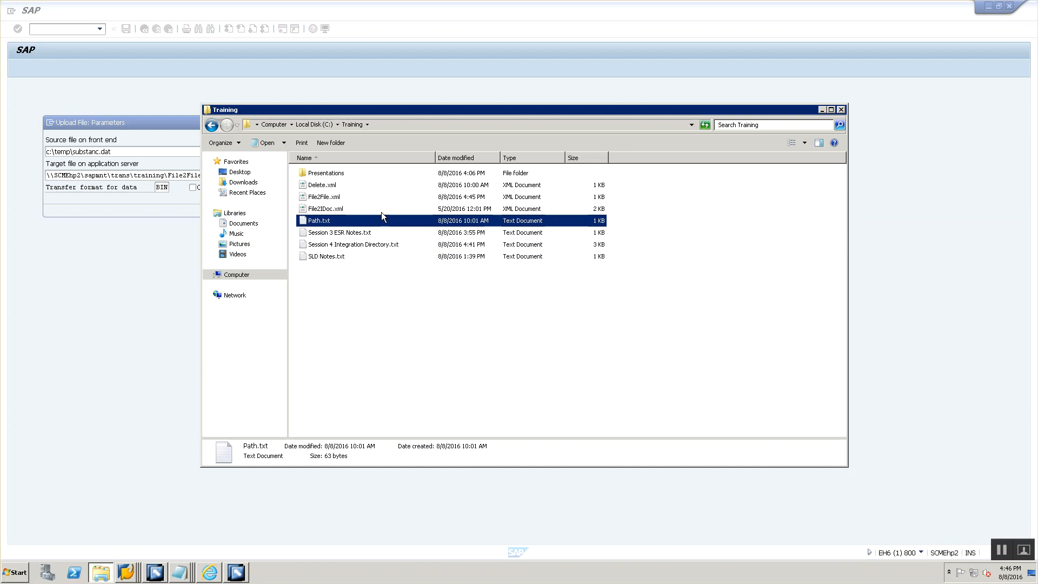
pyautogui.click(396, 124)
pyautogui.hotkey('ctrl', 'c')
pyautogui.hotkey('alt', 'Tab')
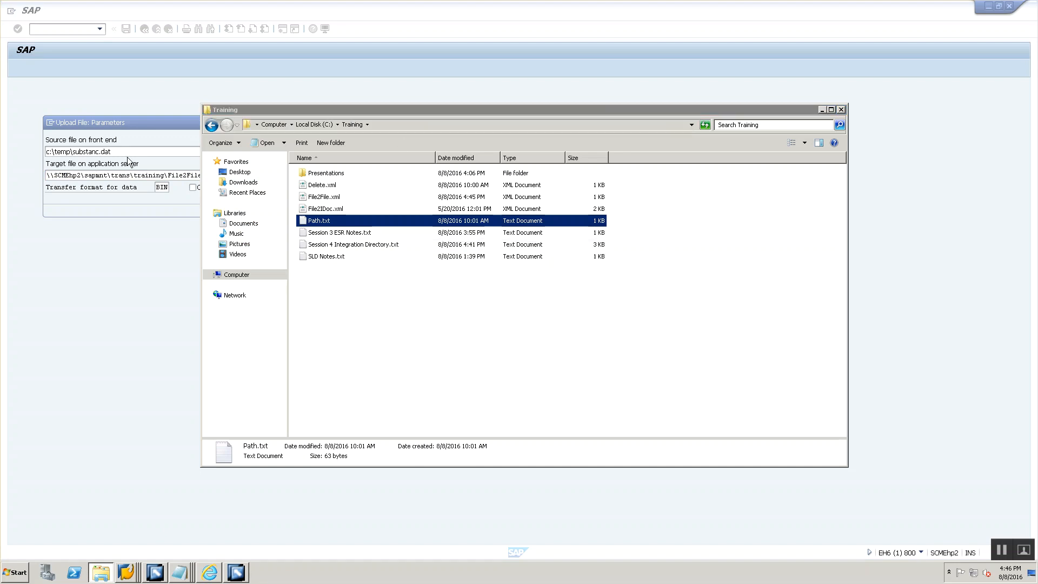
pyautogui.click(127, 151)
pyautogui.moveTo(127, 151); pyautogui.dragTo(45, 148)
pyautogui.hotkey('ctrl', 'v')
pyautogui.write('\\')
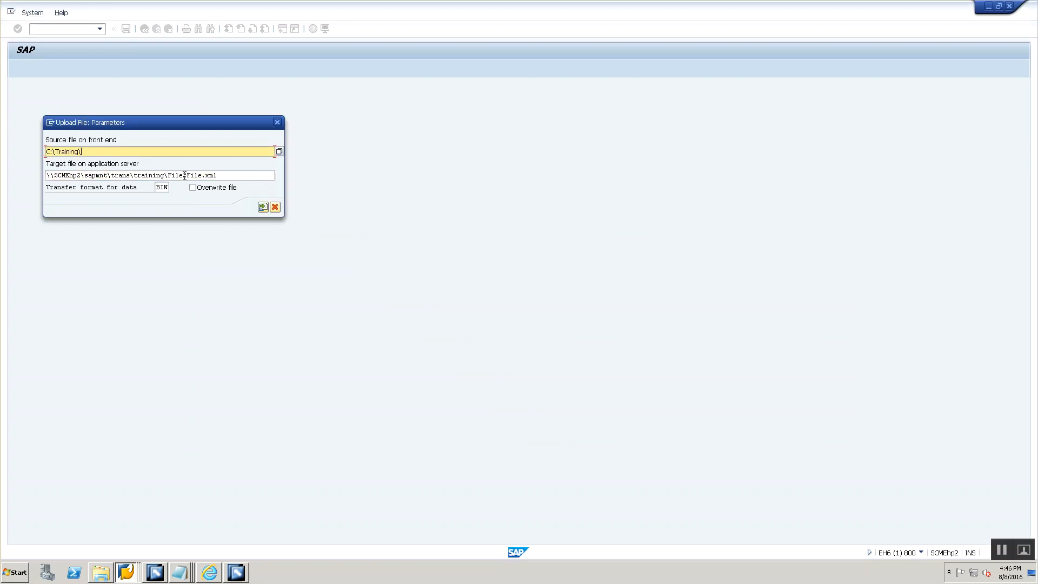
# - Copy the XML test file's name from the Training folder and complete the source path as C:\Training\File2File.xml
pyautogui.hotkey('alt', 'Tab')
pyautogui.press('Up')
pyautogui.press('Up')
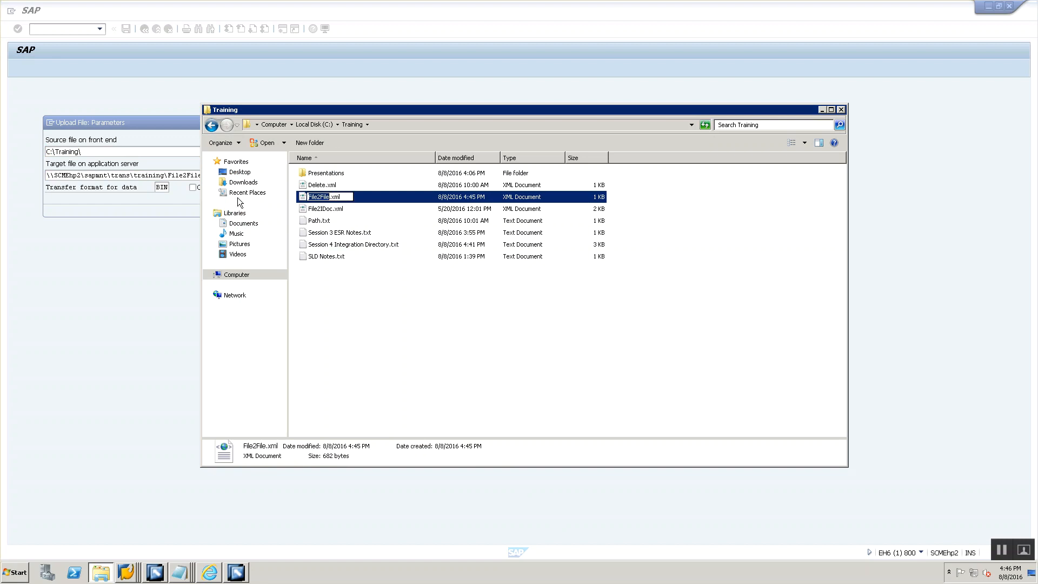
pyautogui.hotkey('alt', 'Tab')
pyautogui.write('File2File')
pyautogui.write('.xml')
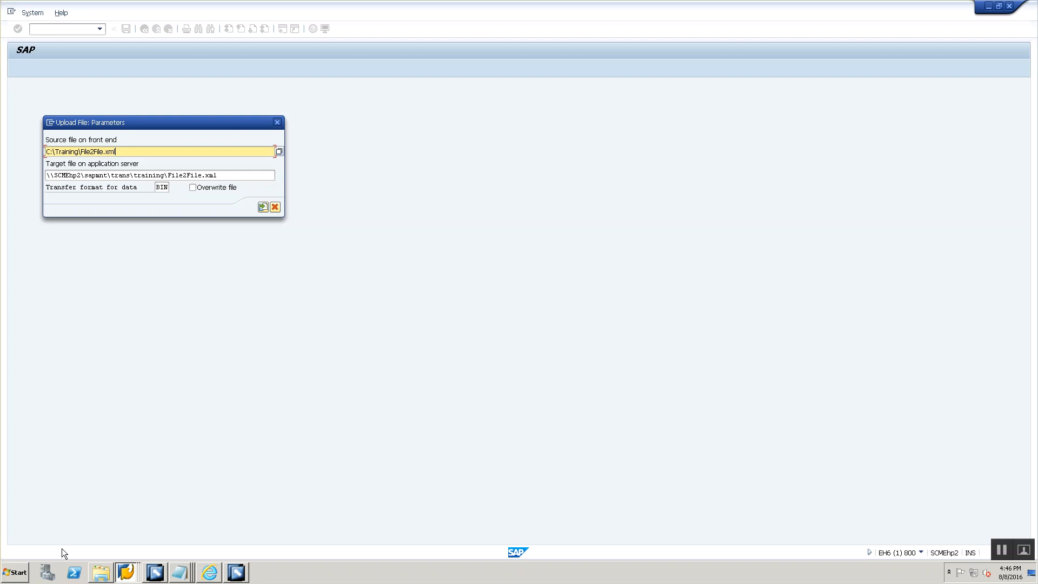
# - Switch to the P73 session and refresh the \\SCMEhp2\sapmnt\trans\training directory listing to check its files before returning to the upload dialog
pyautogui.click(128, 572)
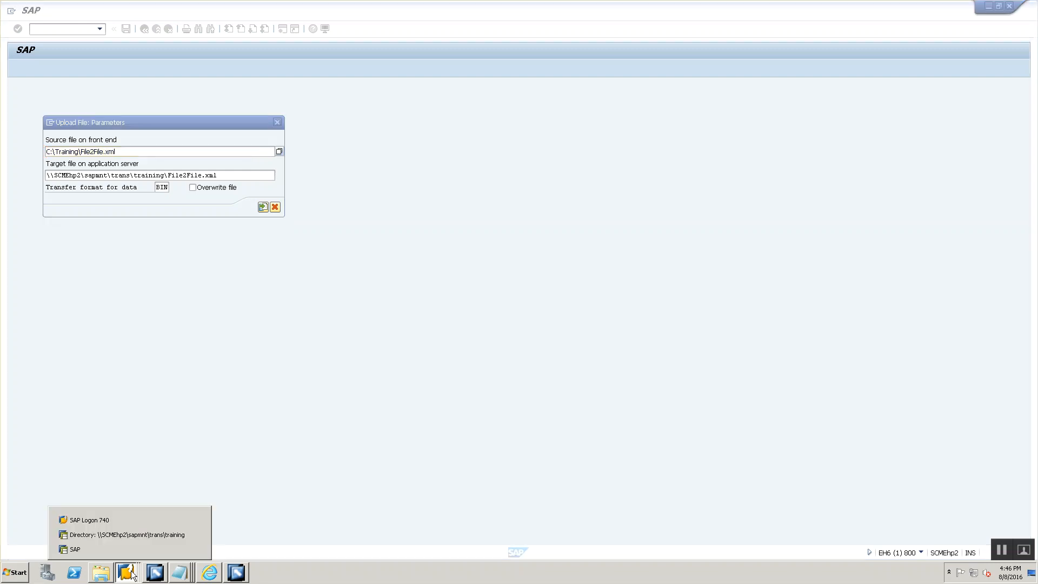
pyautogui.click(137, 534)
pyautogui.click(18, 68)
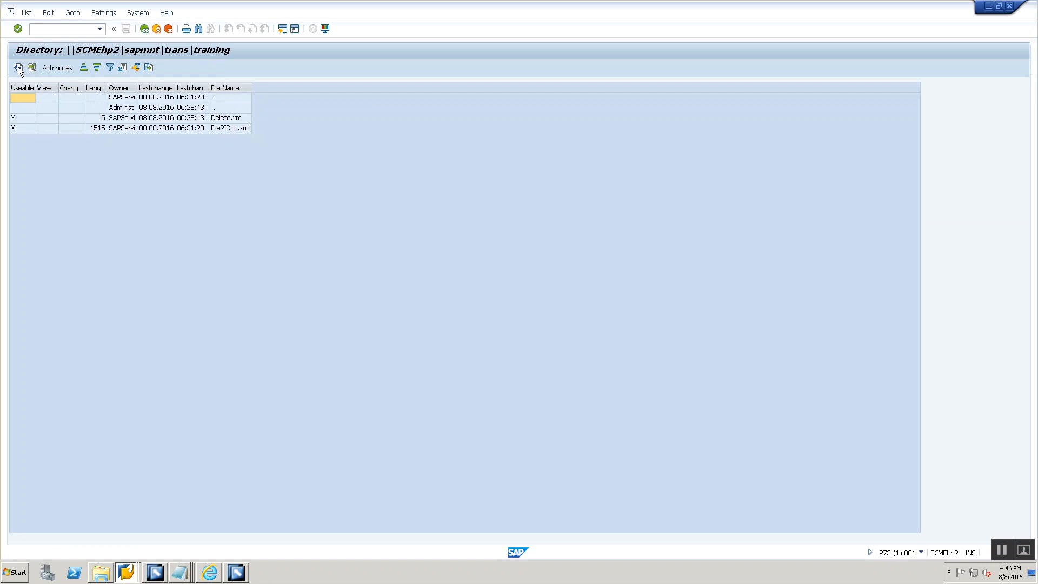
pyautogui.hotkey('alt', 'Tab')
pyautogui.hotkey('alt', 'Tab')
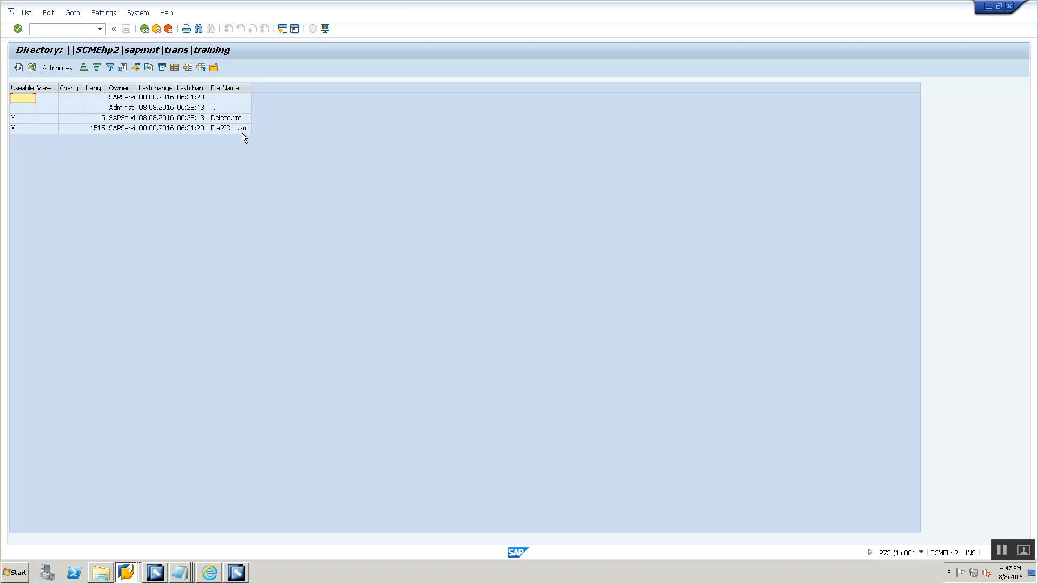
pyautogui.hotkey('alt', 'Tab')
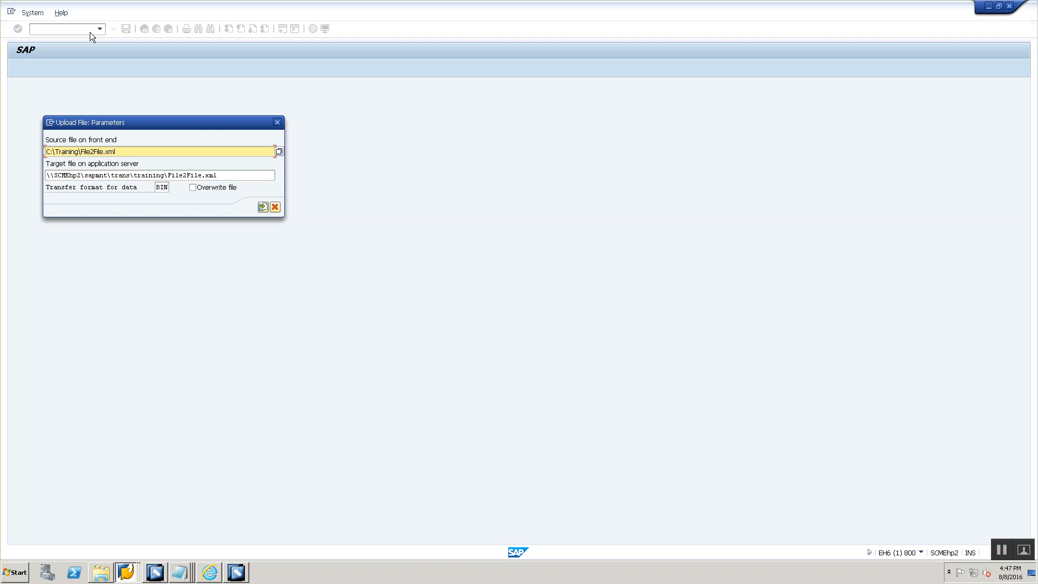
# - Open a new Notepad document, note the transaction code CG3Z in it, and return to the SAP upload dialog
pyautogui.press('super+r')
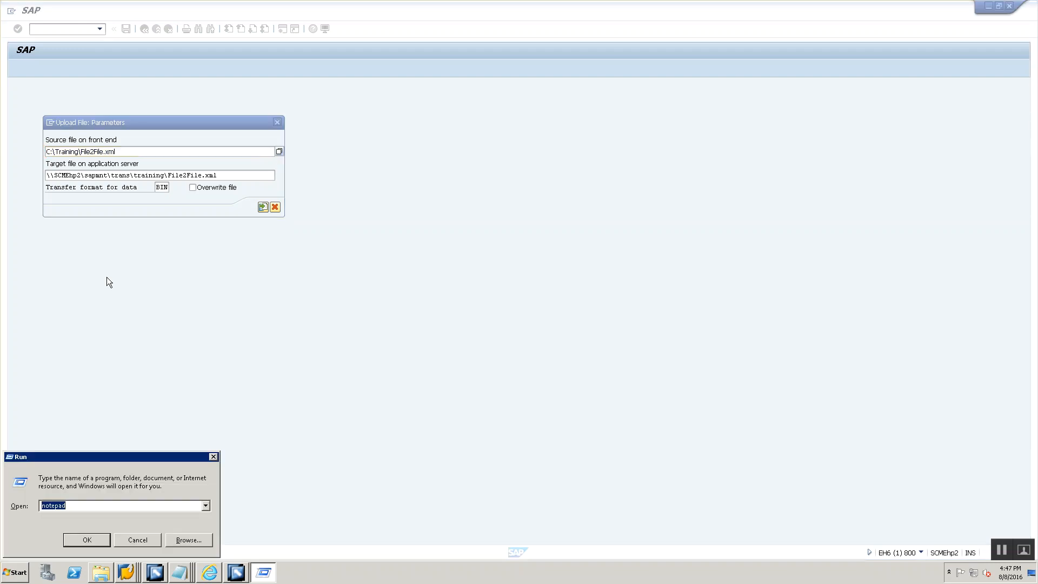
pyautogui.press('Return')
pyautogui.write('CG3Z')
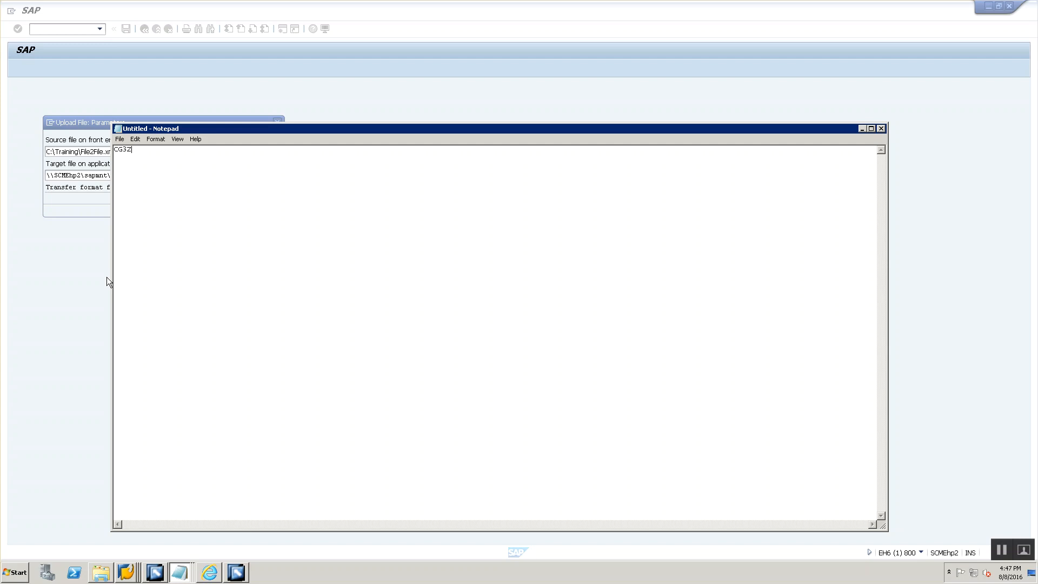
pyautogui.hotkey('alt', 'Tab')
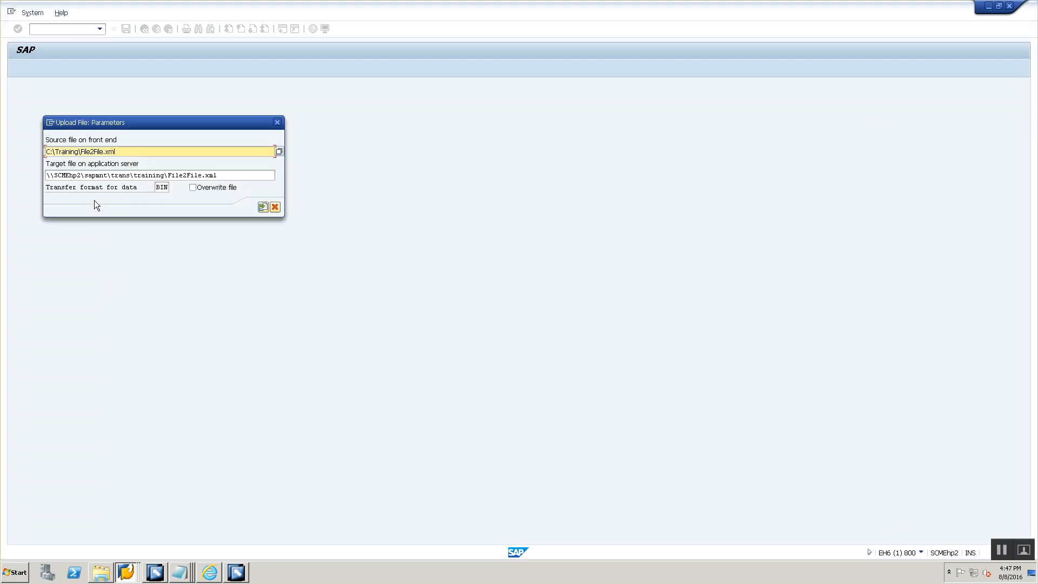
# - Check the source directory and file name of sender channel CC_File2File_File_Sender_00 in Integration Builder against the upload parameters
pyautogui.click(114, 154)
pyautogui.hotkey('alt', 'Tab')
pyautogui.hotkey('alt', 'Tab')
pyautogui.hotkey('alt', 'Tab')
pyautogui.hotkey('alt', 'Tab')
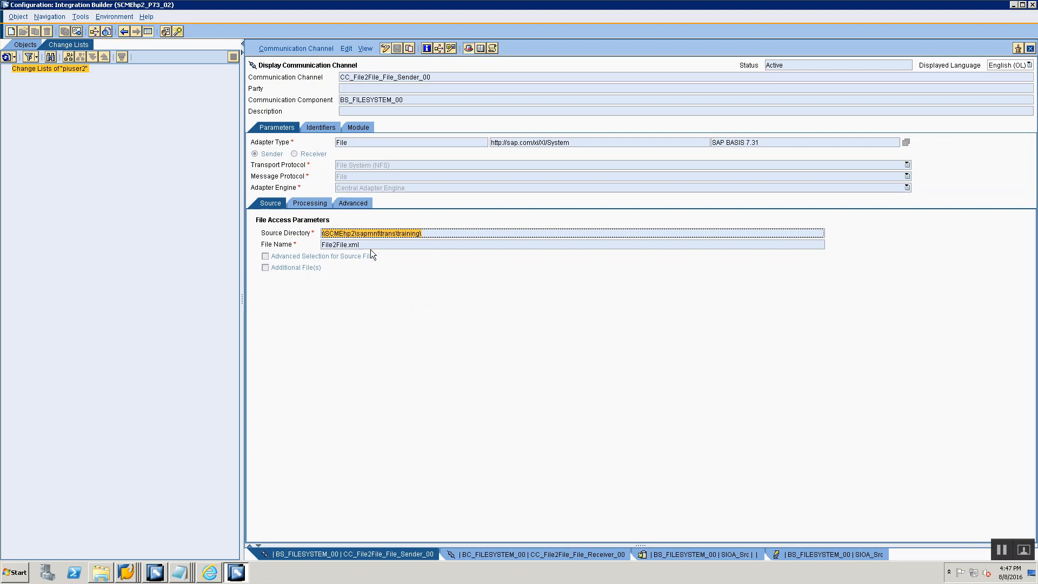
pyautogui.hotkey('alt', 'Tab')
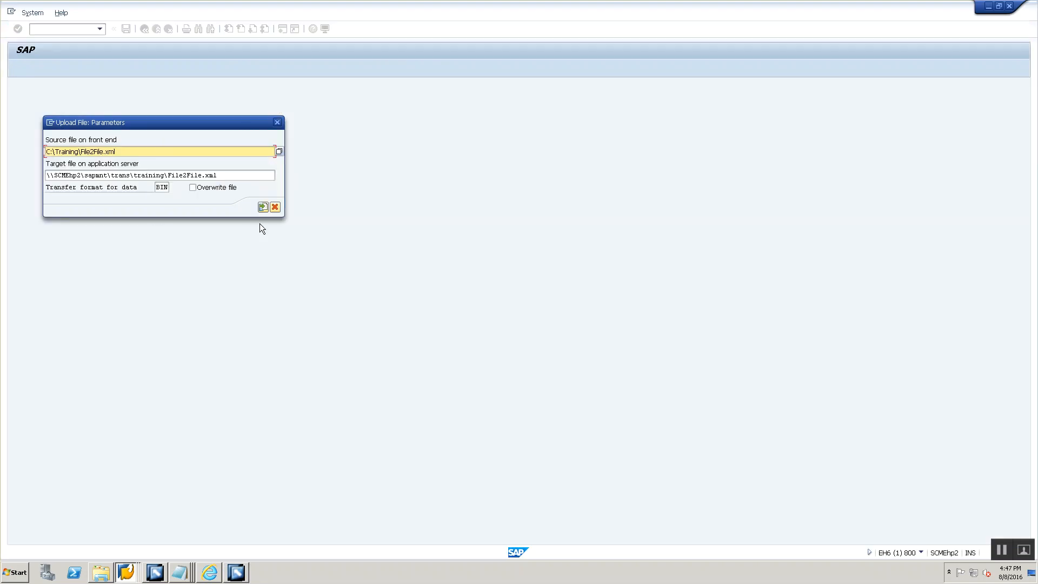
# - Upload C:\Training\File2File.xml to \\SCMEhp2\sapmnt\trans\training\File2File.xml in BIN format
pyautogui.click(262, 207)
pyautogui.click(39, 172)
pyautogui.click(50, 192)
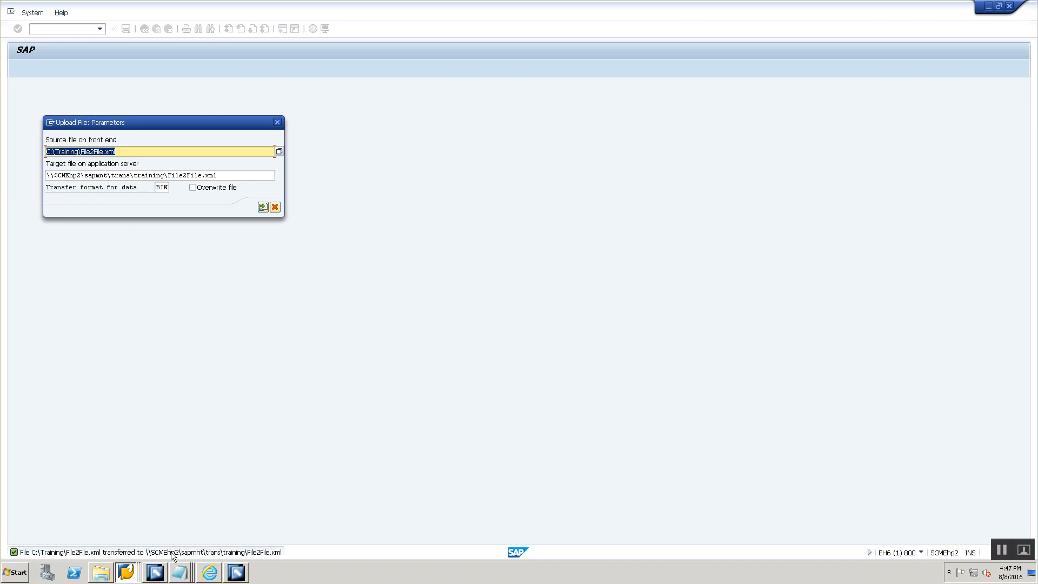
# - Switch to the P73 session and refresh the training directory listing to check whether the uploaded file has been processed
pyautogui.hotkey('alt', 'Tab')
pyautogui.hotkey('alt', 'Tab')
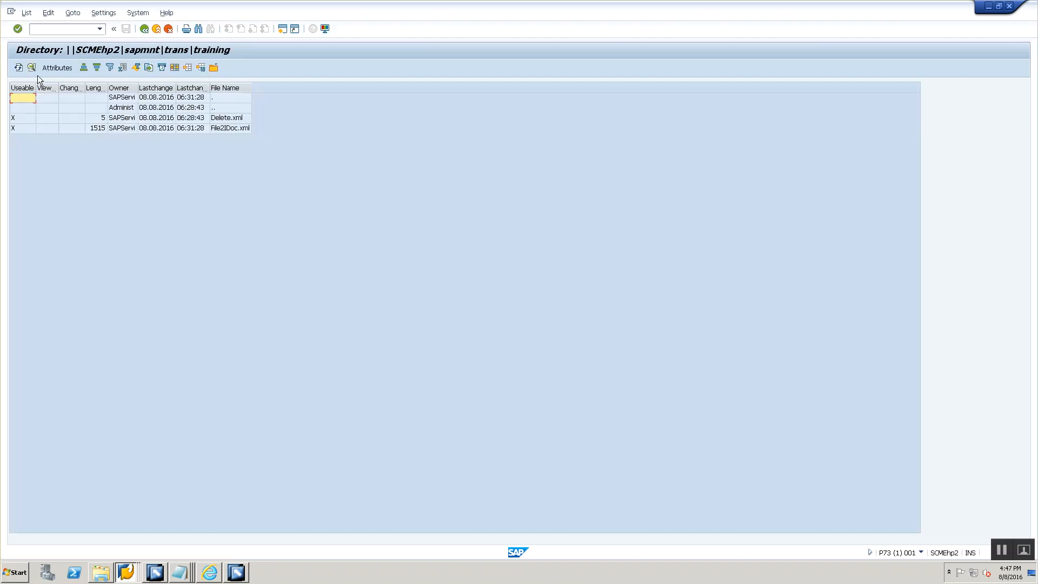
pyautogui.click(19, 68)
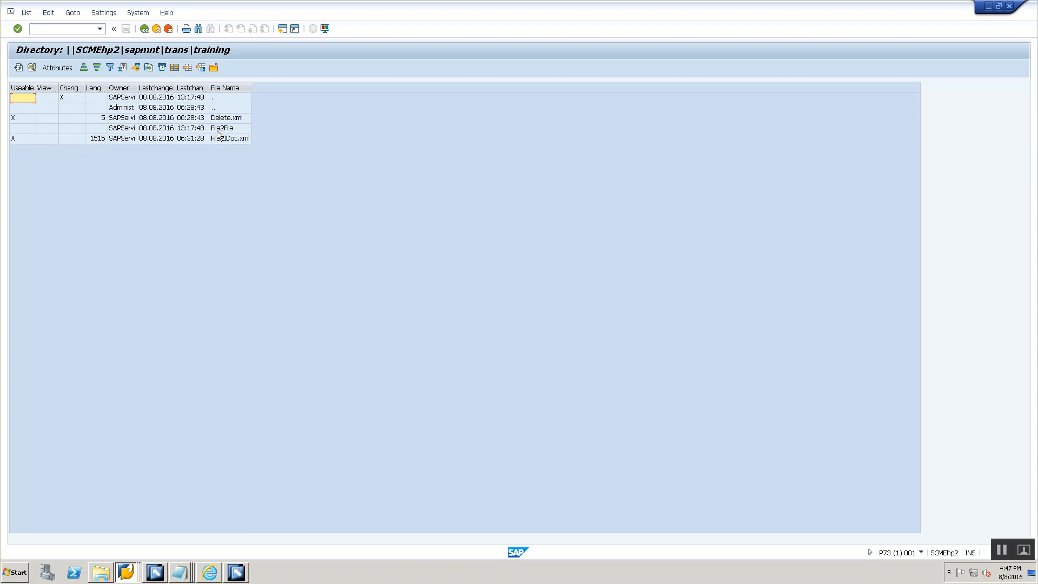
pyautogui.hotkey('alt', 'Tab')
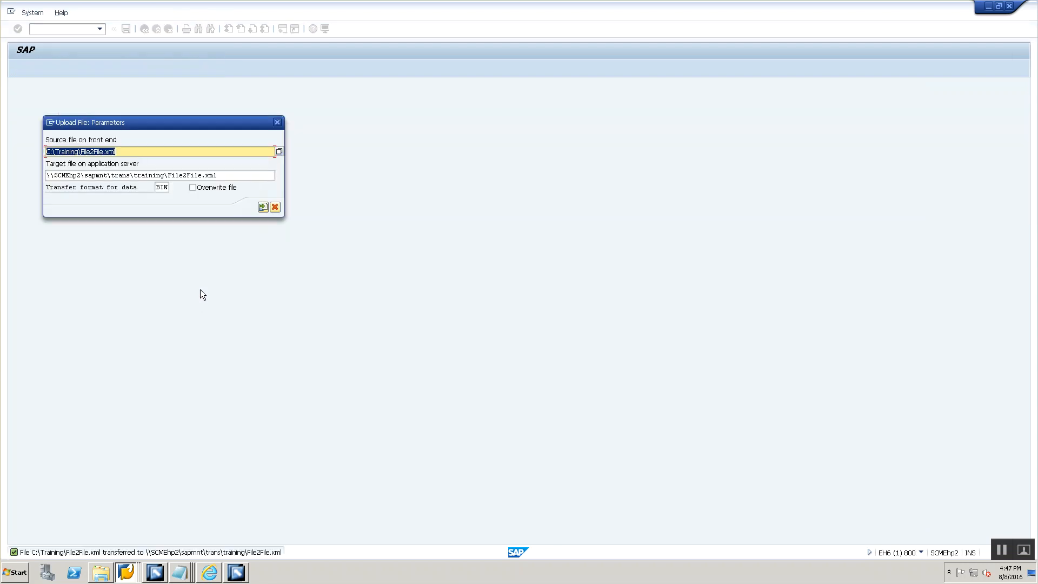
pyautogui.hotkey('alt', 'Tab')
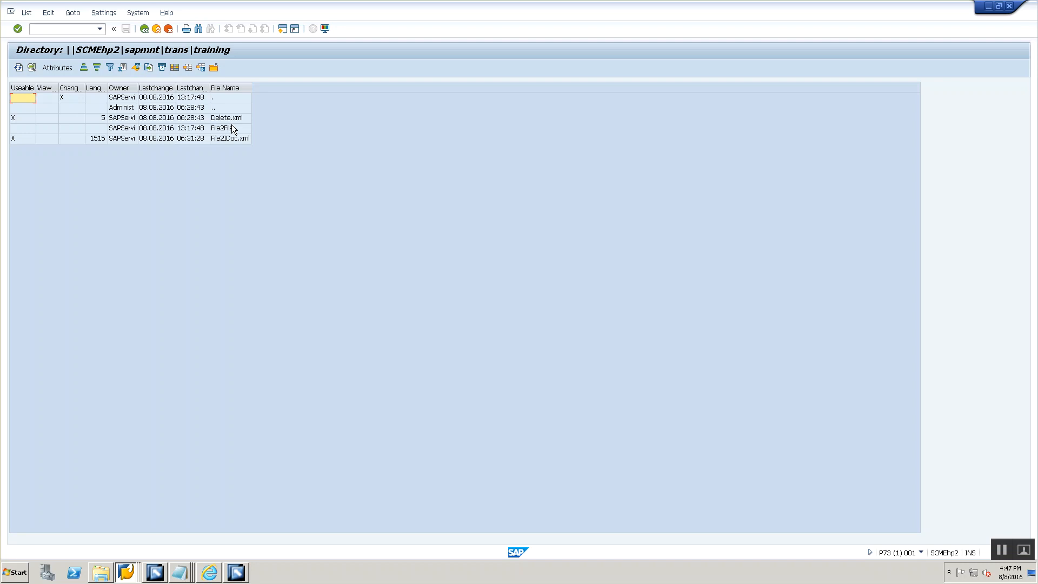
pyautogui.click(232, 128)
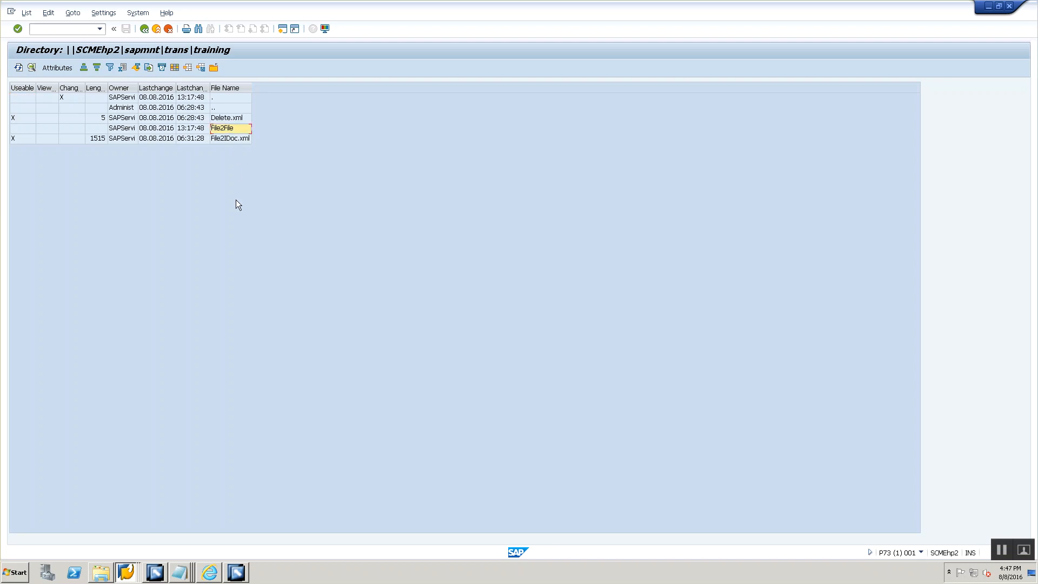
pyautogui.click(19, 67)
# - Inspect the File2File subfolder, go back to its parent training directory, and open the subfolder again
pyautogui.doubleClick(217, 131)
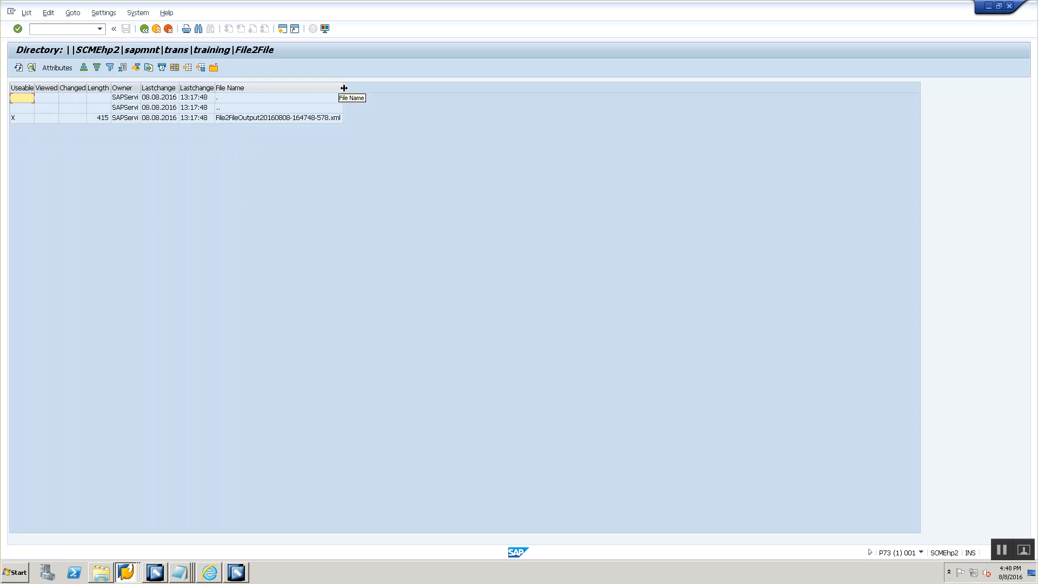
pyautogui.doubleClick(222, 108)
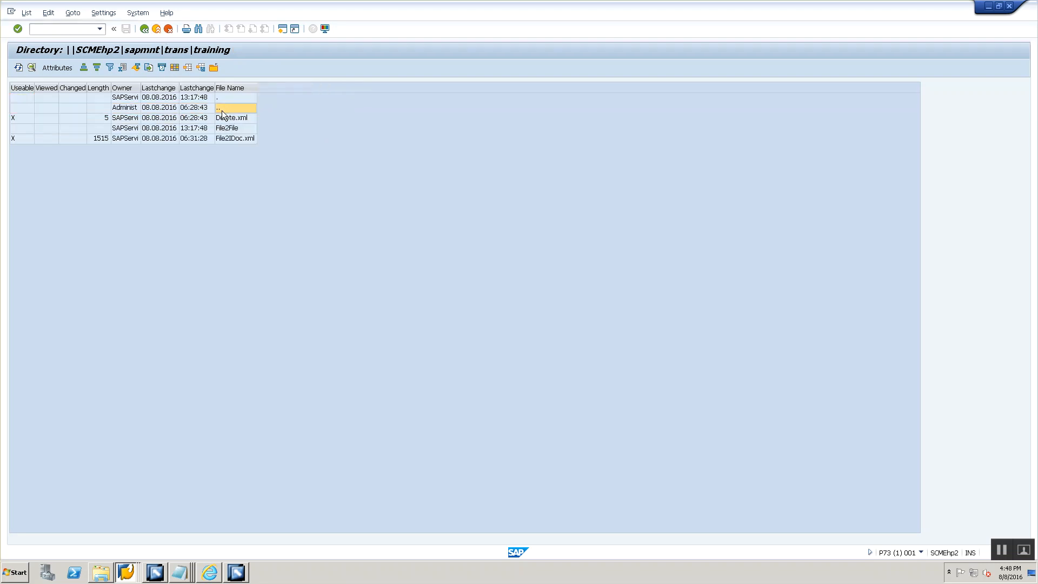
pyautogui.click(215, 131)
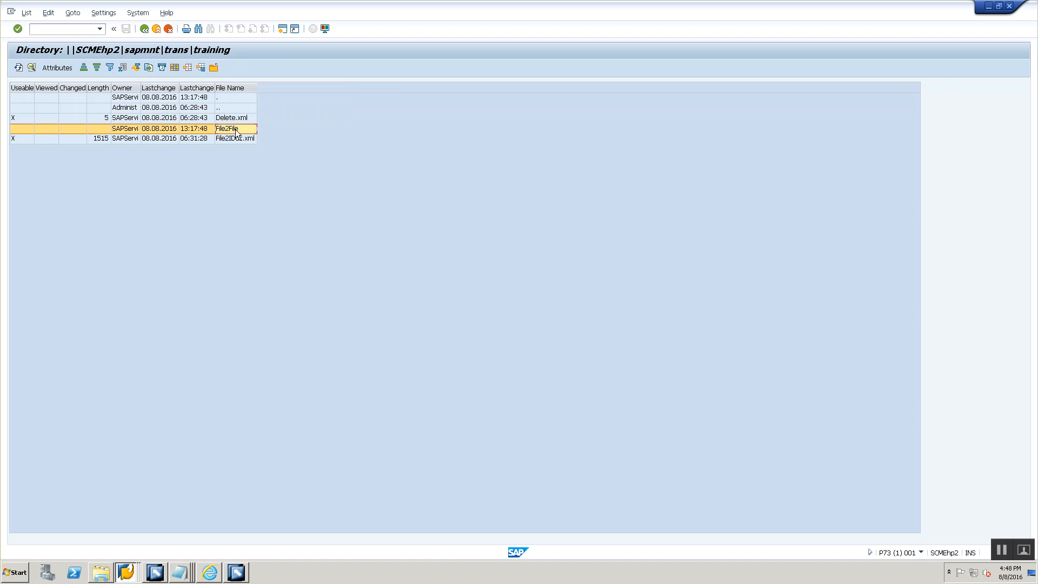
pyautogui.doubleClick(236, 131)
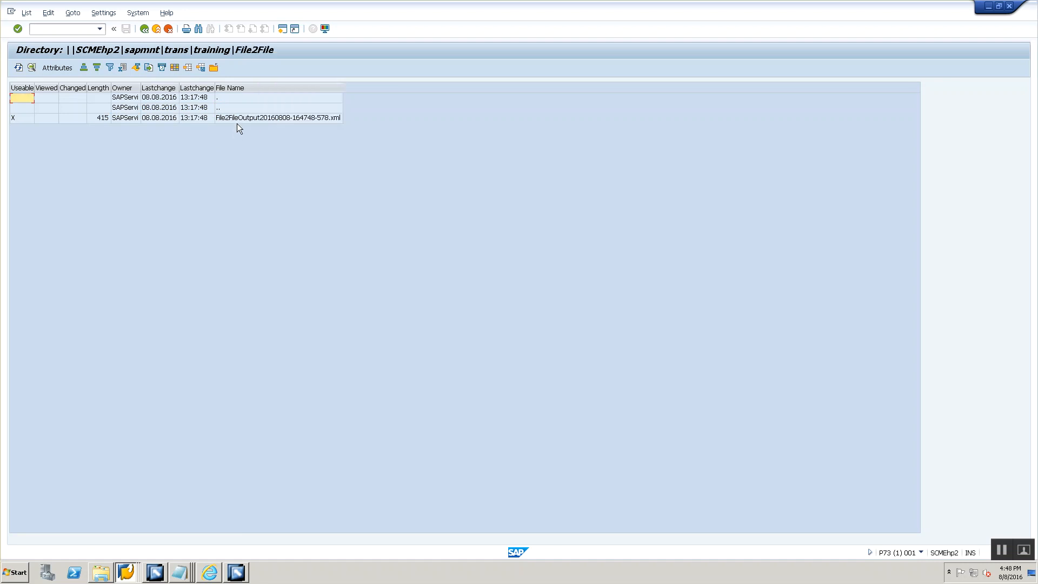
# - Display the output XML file in the File2File folder, review its employee records, and return to the folder listing
pyautogui.click(233, 120)
pyautogui.doubleClick(232, 120)
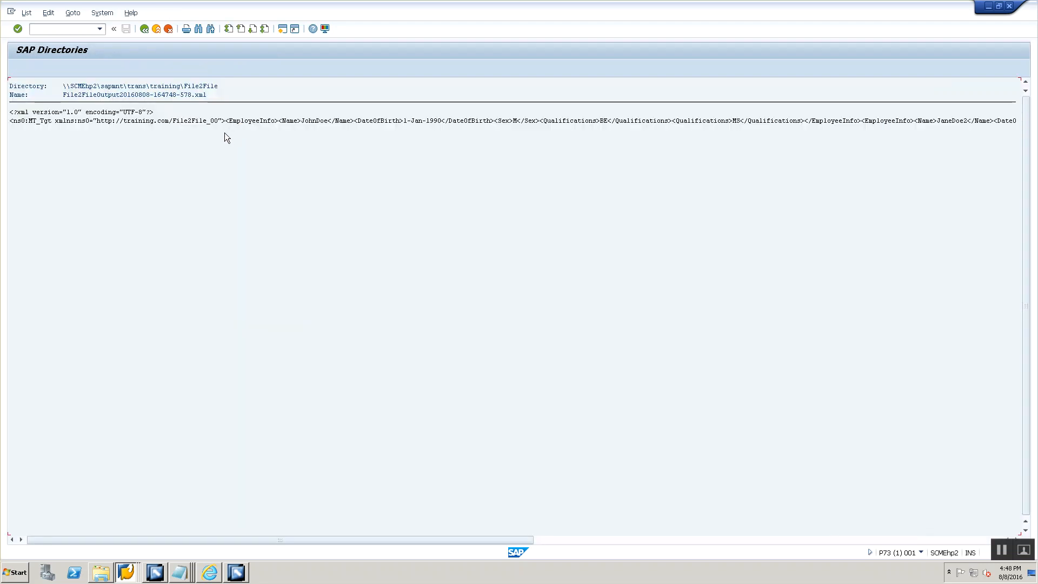
pyautogui.click(303, 123)
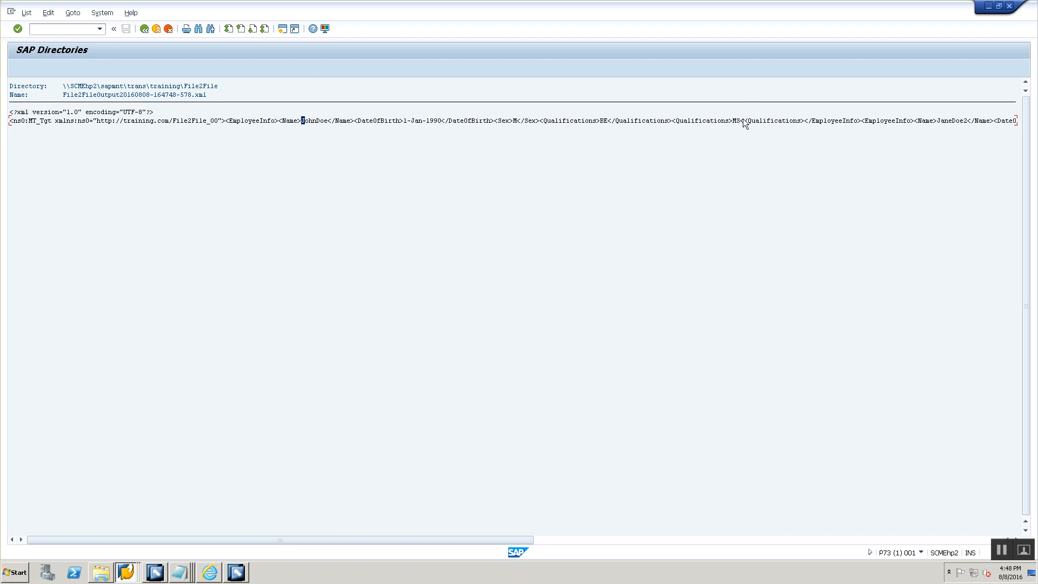
pyautogui.moveTo(452, 540); pyautogui.dragTo(605, 486)
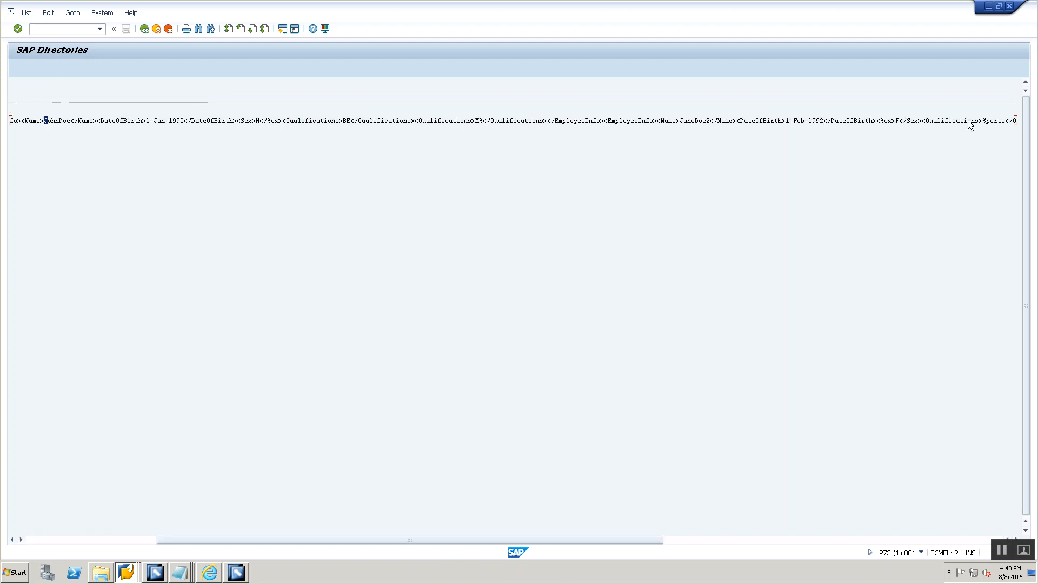
pyautogui.click(145, 29)
# - Upload File2File.xml to the application server a second time and go up to the training directory in the P73 session
pyautogui.hotkey('alt', 'Tab')
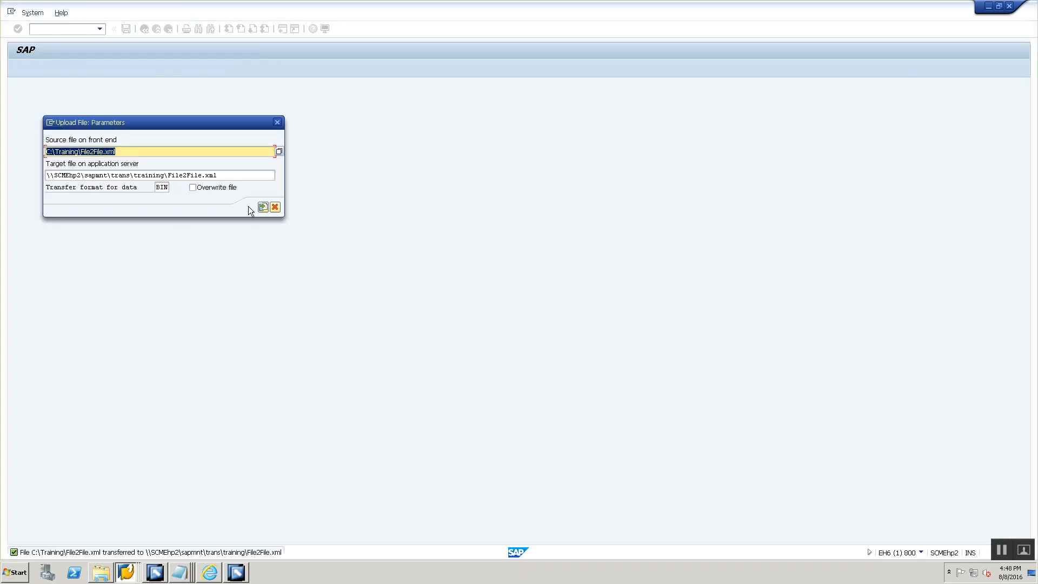
pyautogui.click(259, 207)
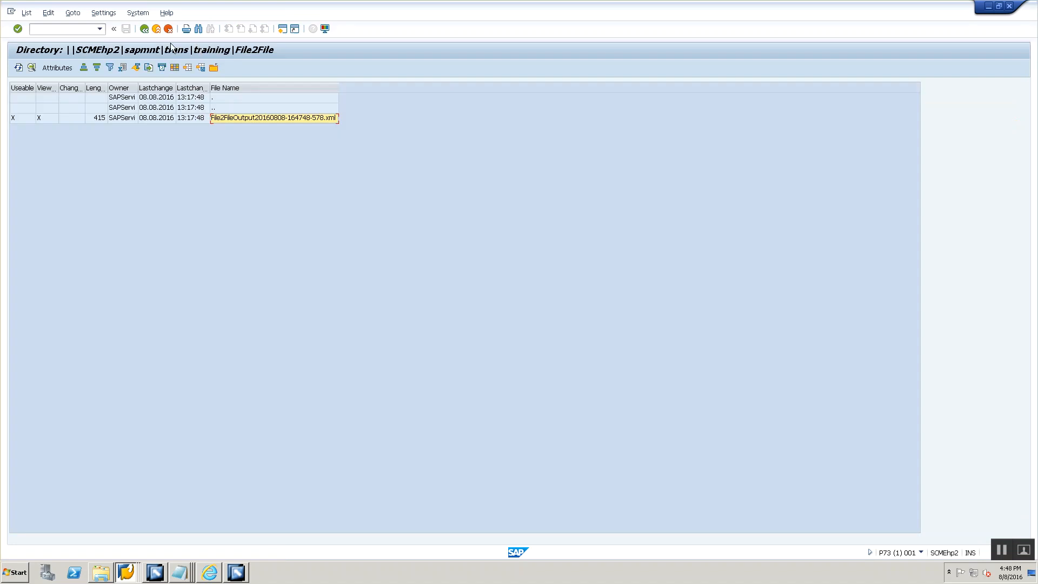
pyautogui.click(224, 110)
pyautogui.doubleClick(223, 109)
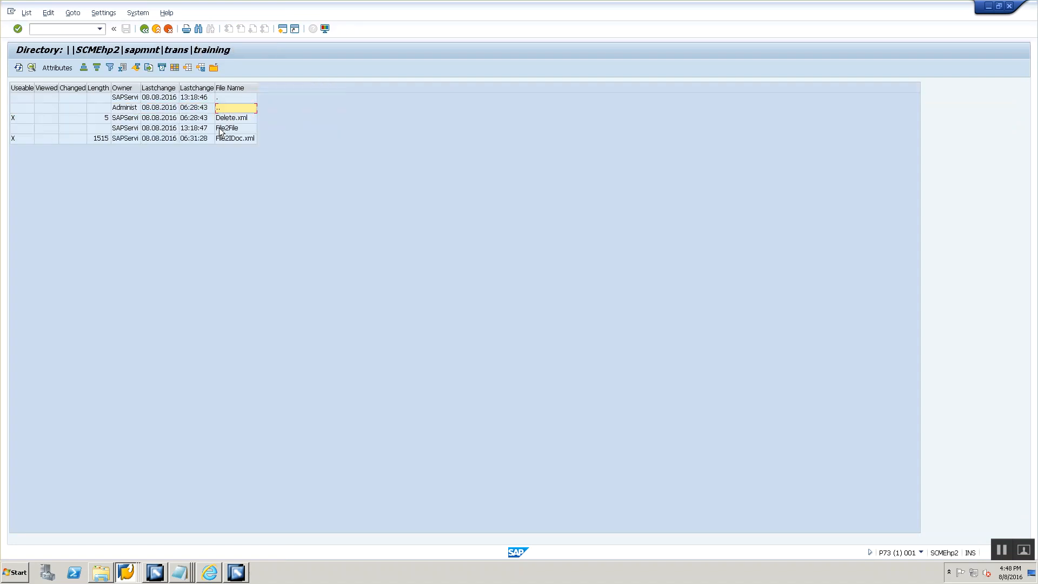
# - Refresh the training directory listing, open its File2File folder, and compare the timestamped output file names
pyautogui.click(18, 67)
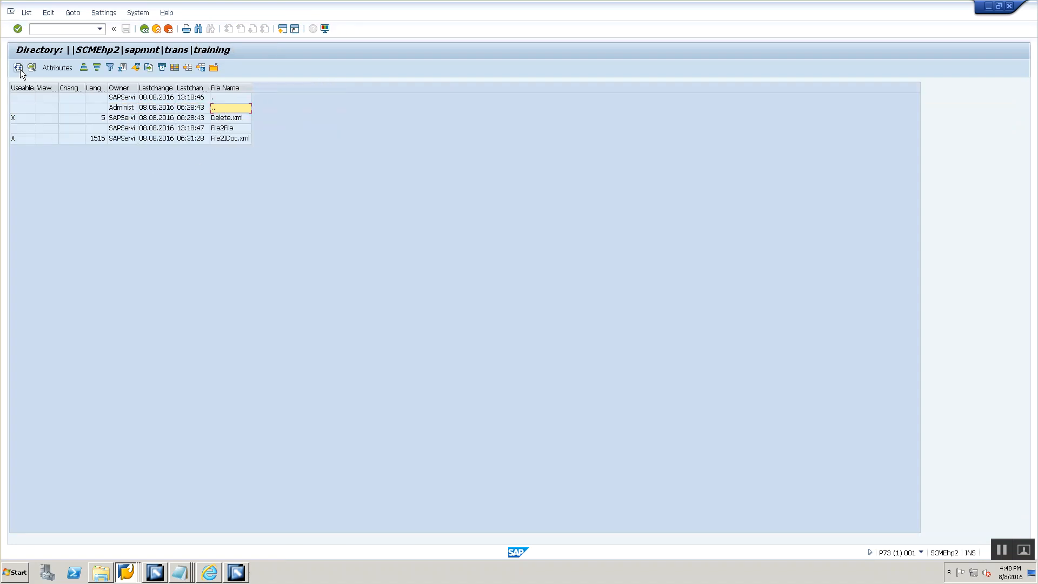
pyautogui.click(18, 68)
pyautogui.doubleClick(212, 129)
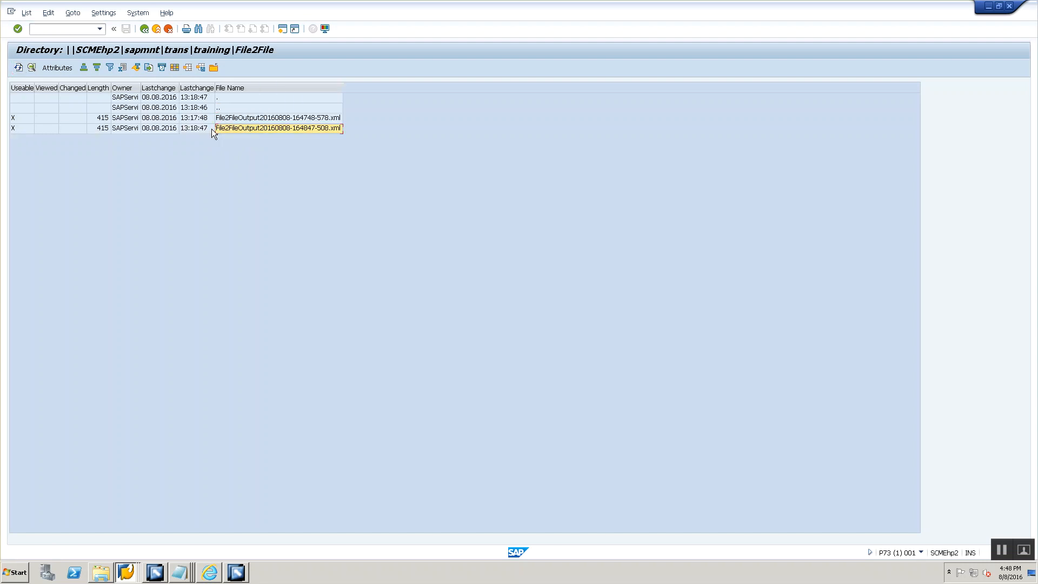
pyautogui.click(259, 116)
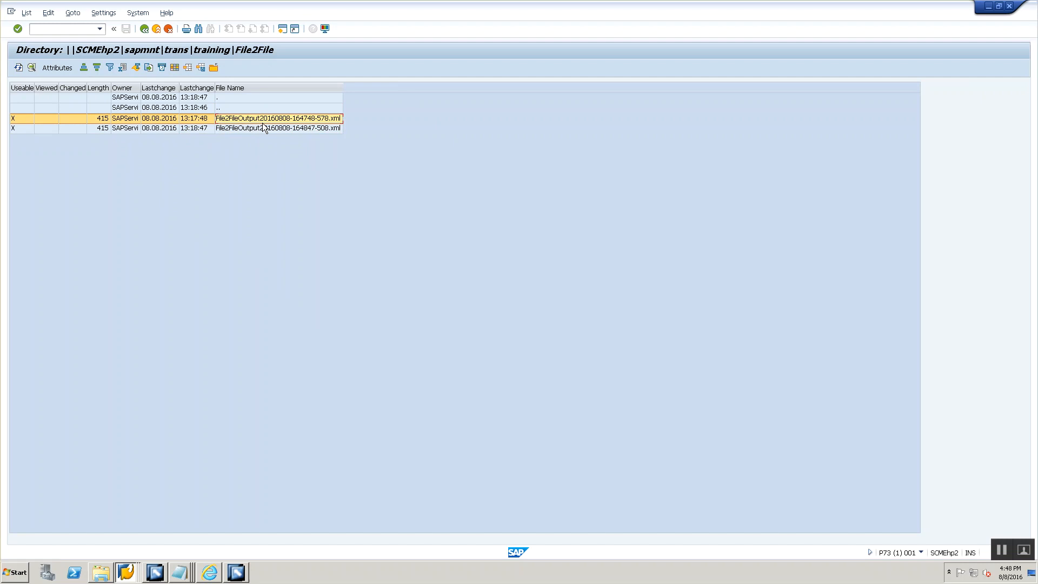
pyautogui.click(265, 130)
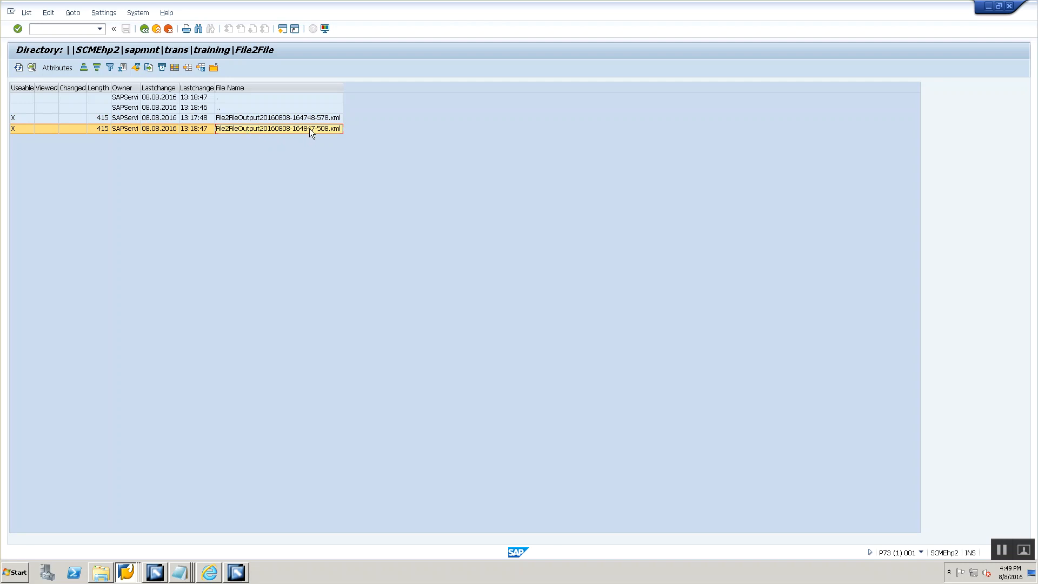
# - Upload File2File.xml to the application server a third time and go up from the File2File folder to the training directory listing
pyautogui.hotkey('alt', 'Tab')
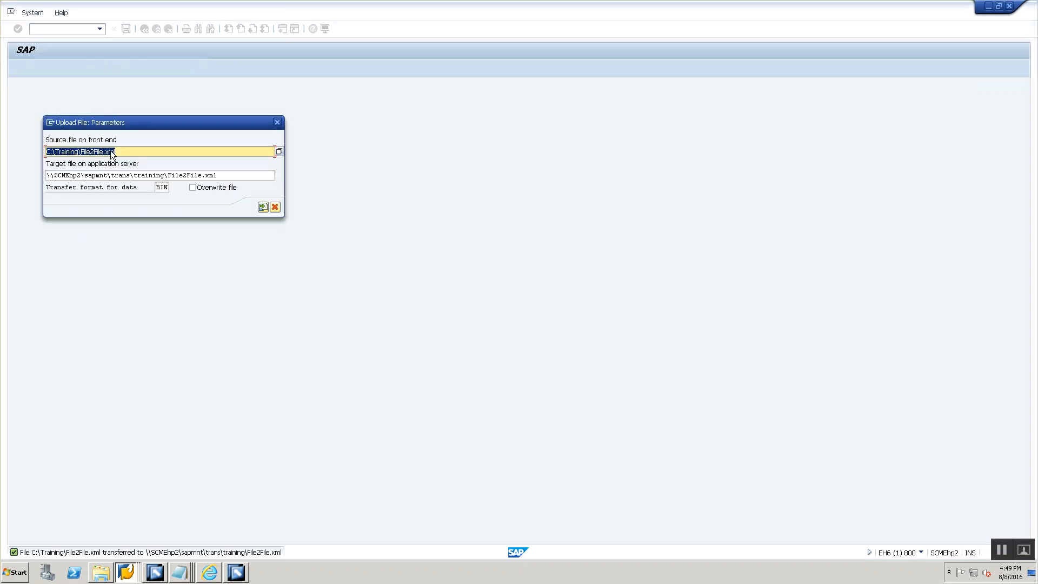
pyautogui.click(266, 209)
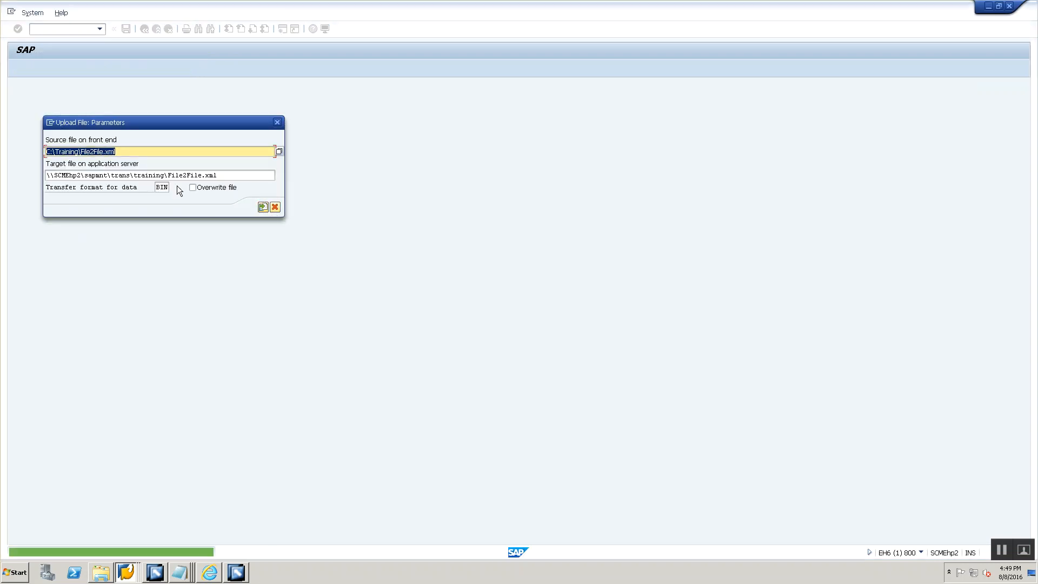
pyautogui.hotkey('alt', 'Tab')
pyautogui.doubleClick(236, 107)
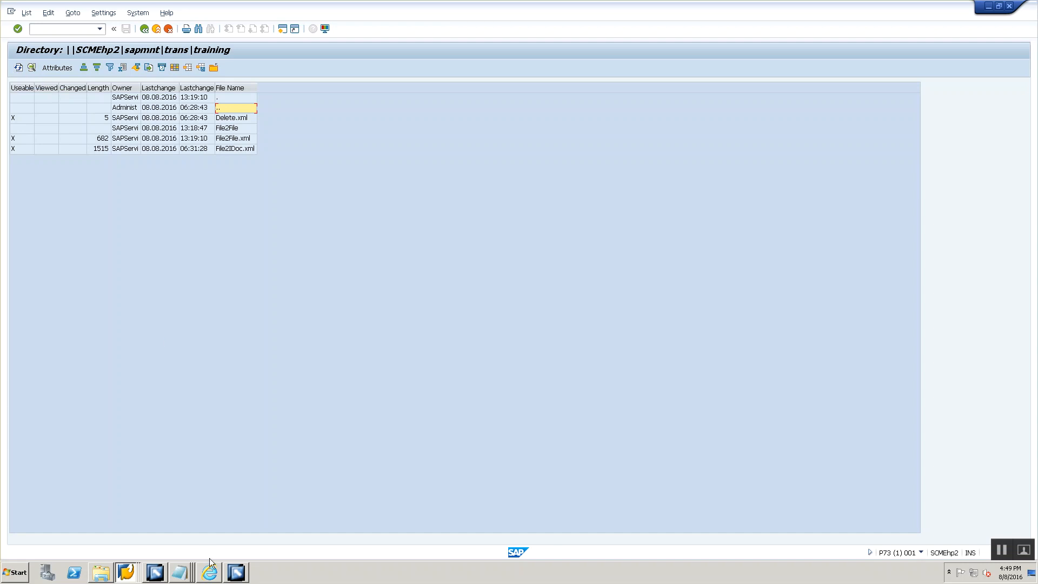
# - Check the poll interval in the sender channel's processing parameters, then refresh the training directory listing in the P73 session
pyautogui.click(237, 569)
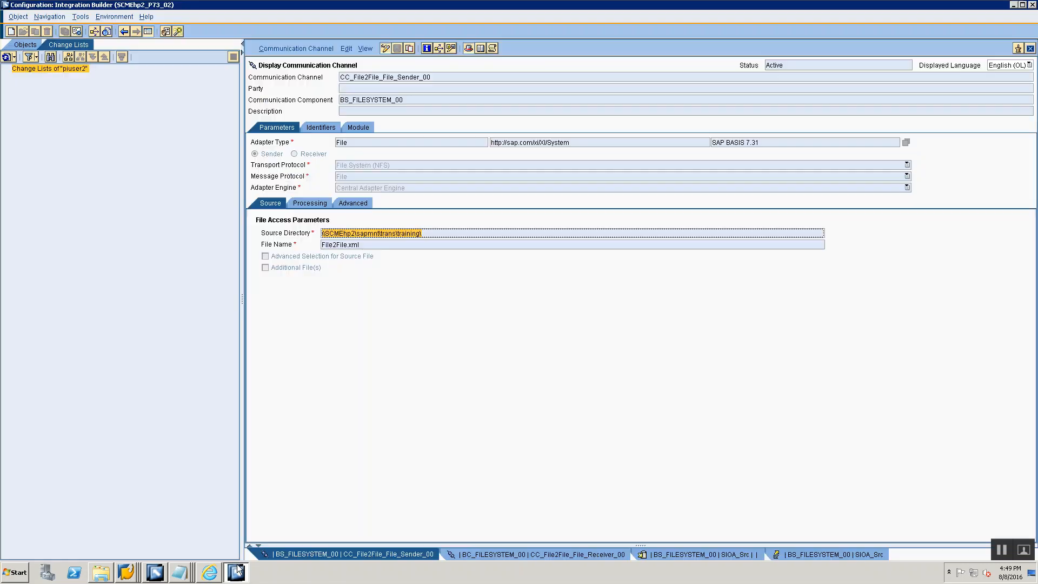
pyautogui.click(325, 205)
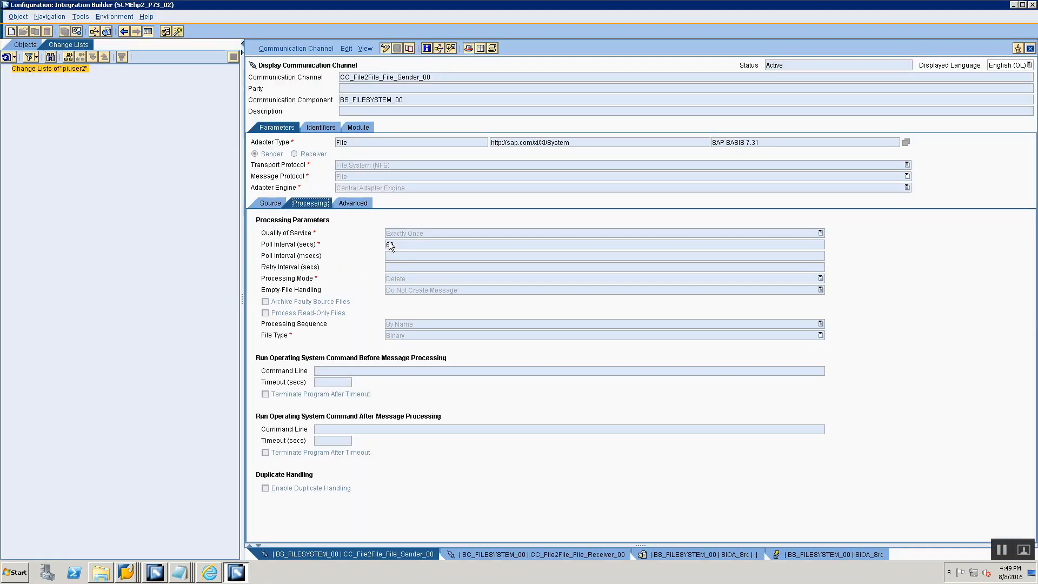
pyautogui.hotkey('alt', 'Tab')
pyautogui.click(20, 67)
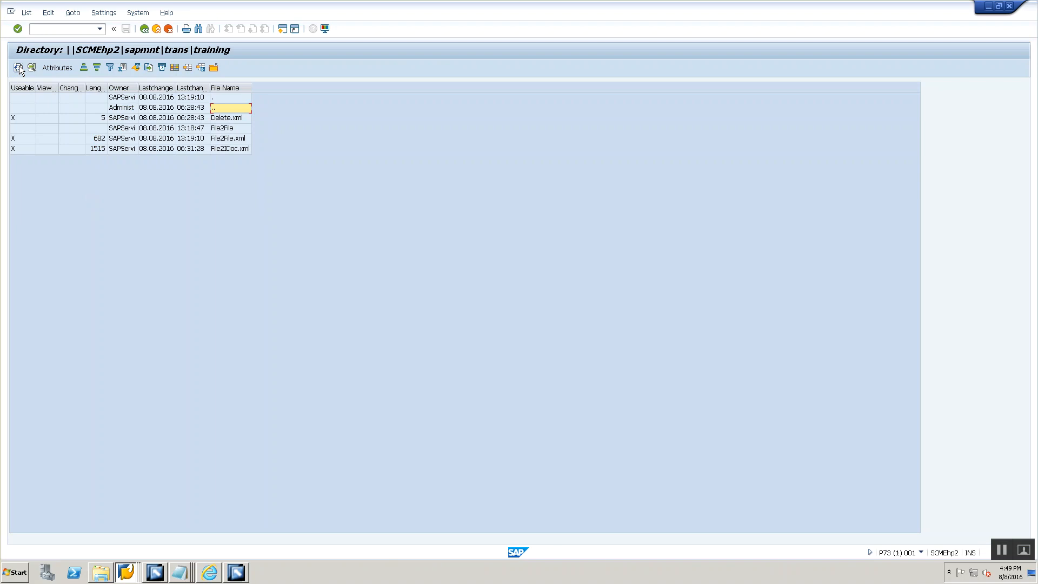
# - Refresh the training directory listing repeatedly until the uploaded File2File.xml is picked up by the sender channel
pyautogui.click(20, 69)
pyautogui.click(19, 70)
pyautogui.click(20, 69)
pyautogui.click(20, 68)
pyautogui.click(20, 68)
pyautogui.click(20, 68)
pyautogui.click(20, 68)
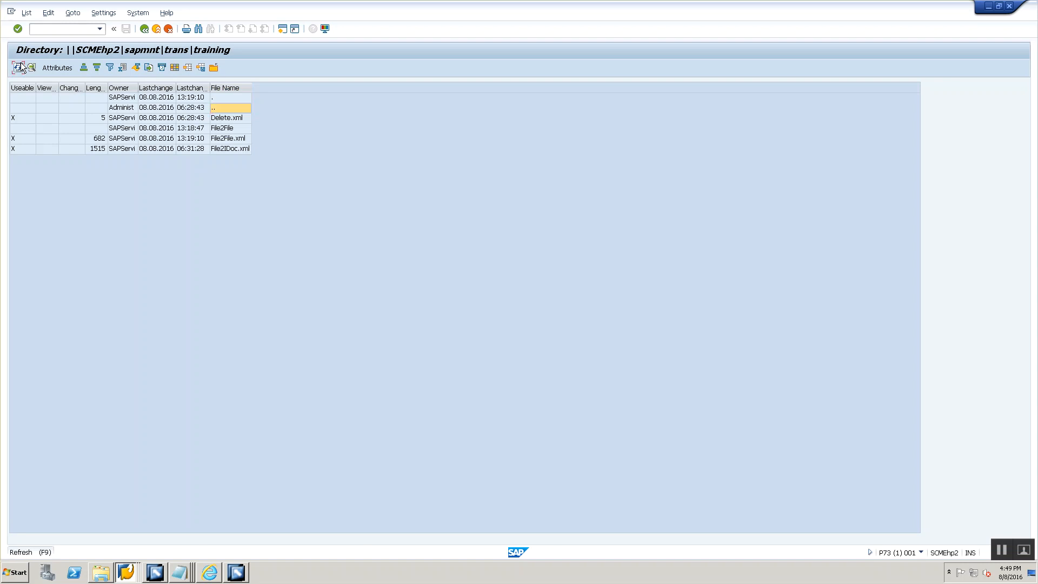
pyautogui.click(22, 67)
pyautogui.click(22, 69)
pyautogui.click(24, 70)
pyautogui.click(22, 69)
pyautogui.click(19, 68)
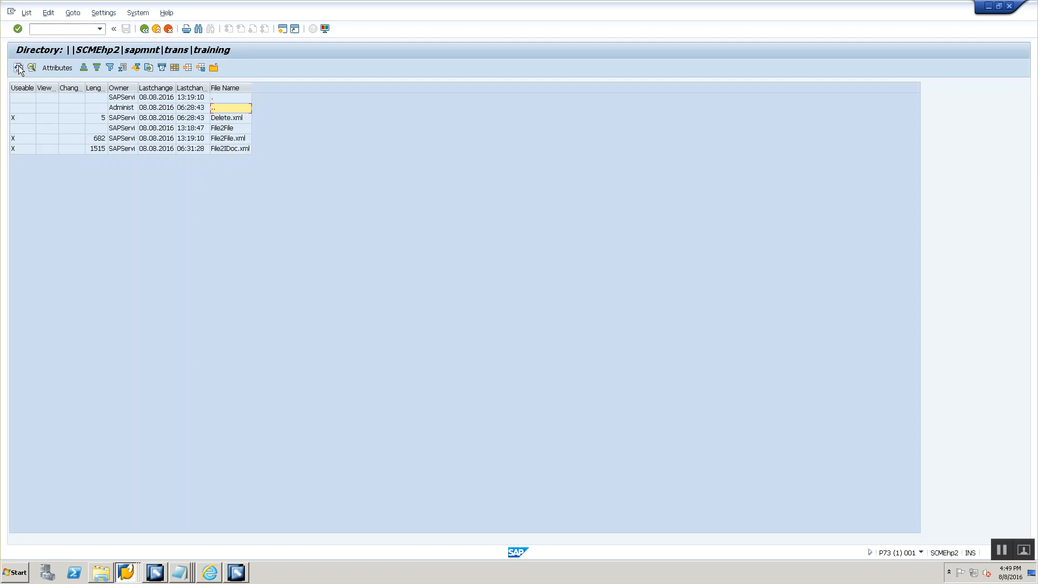
pyautogui.click(19, 69)
pyautogui.click(18, 68)
pyautogui.click(19, 68)
pyautogui.click(19, 68)
pyautogui.click(19, 68)
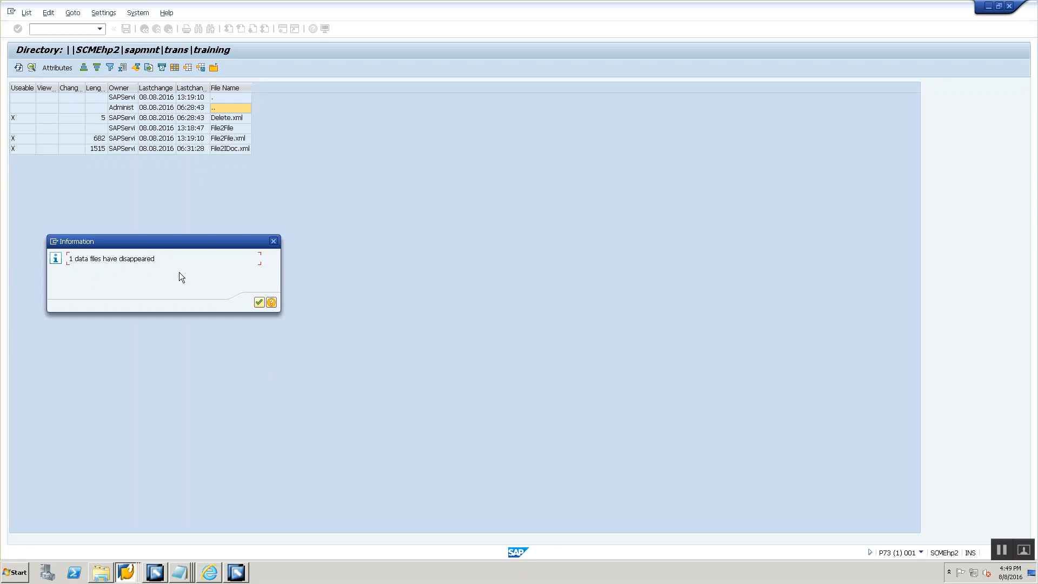
# - Open the File2File folder in the training directory and select the newest timestamped output file
pyautogui.click(259, 302)
pyautogui.doubleClick(236, 127)
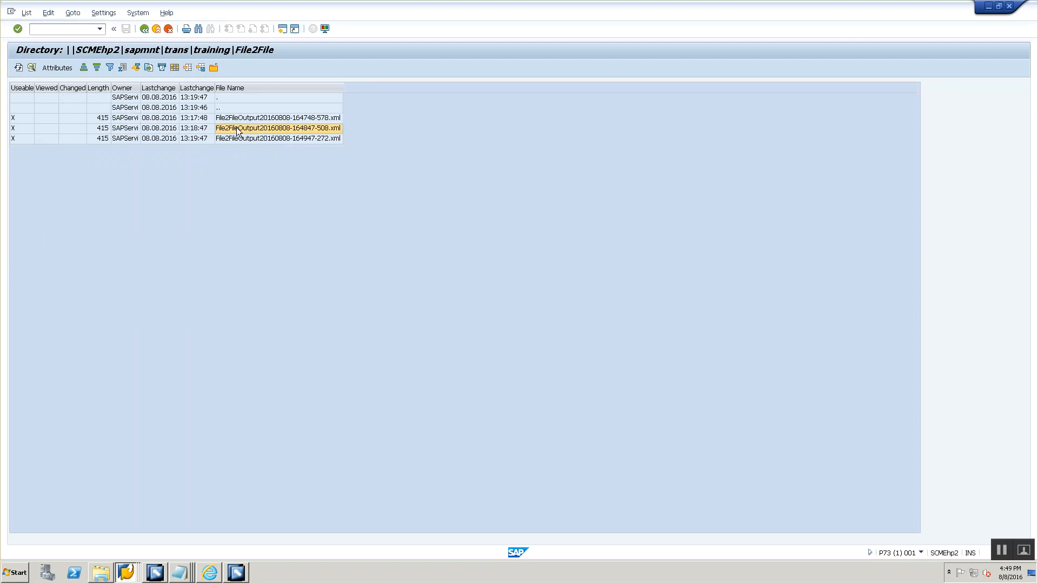
pyautogui.click(290, 140)
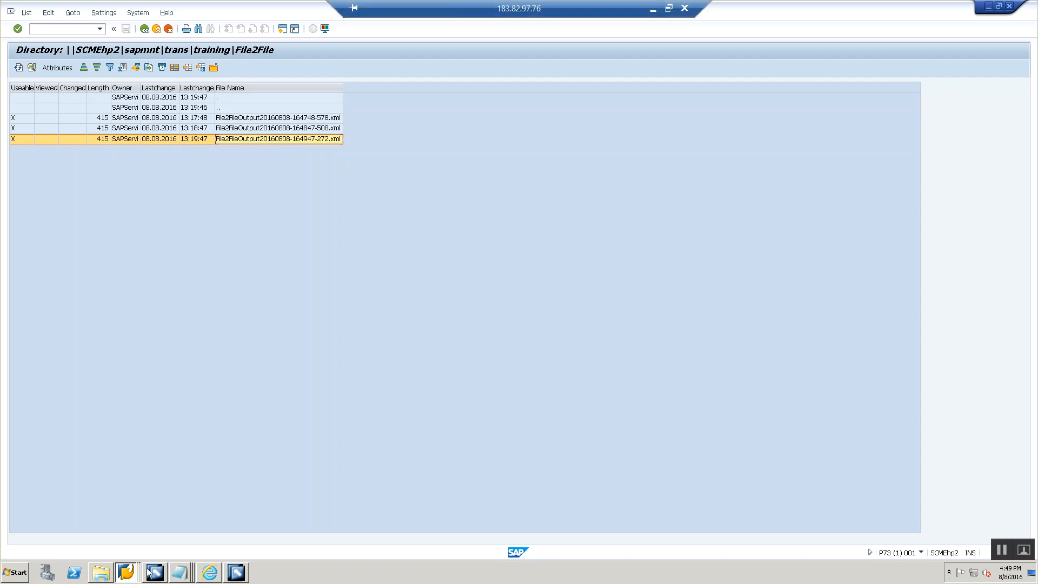
# - Close File2File.xml in Notepad, add a blank line at the end of Session 4 Integration Directory.txt, and maximize these notes
pyautogui.click(184, 573)
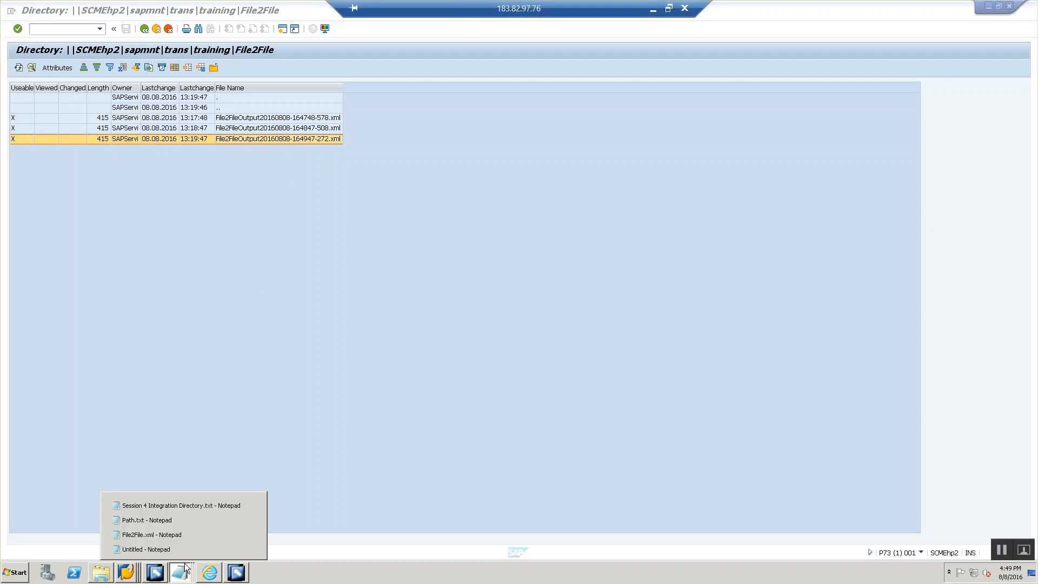
pyautogui.click(181, 534)
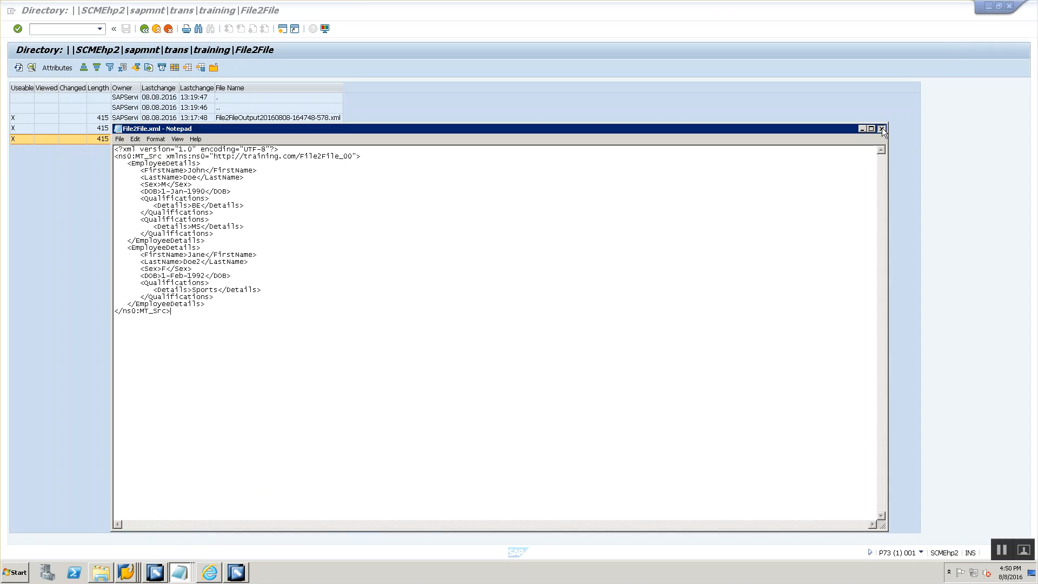
pyautogui.click(881, 128)
pyautogui.click(181, 572)
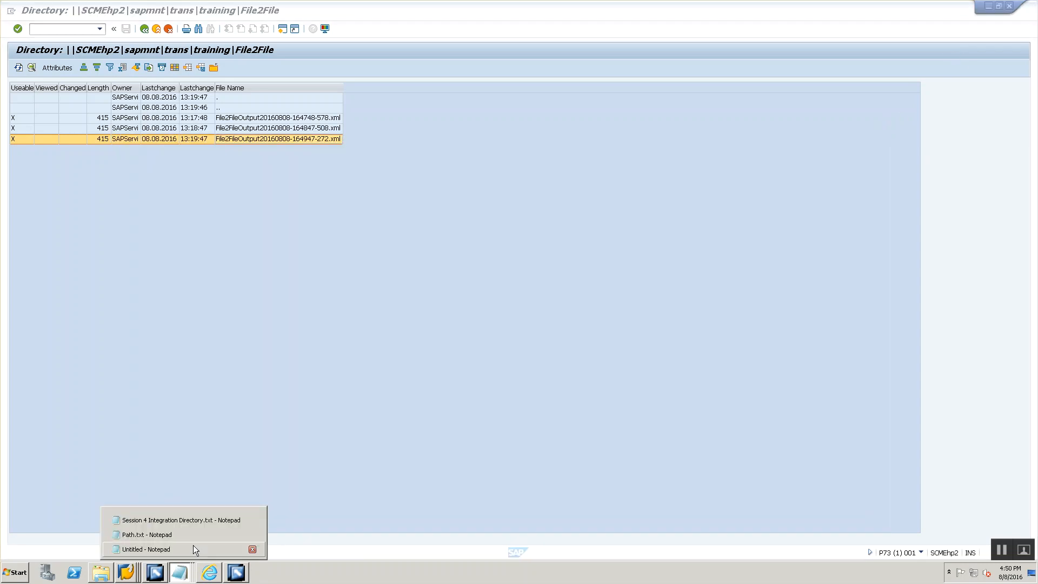
pyautogui.click(203, 519)
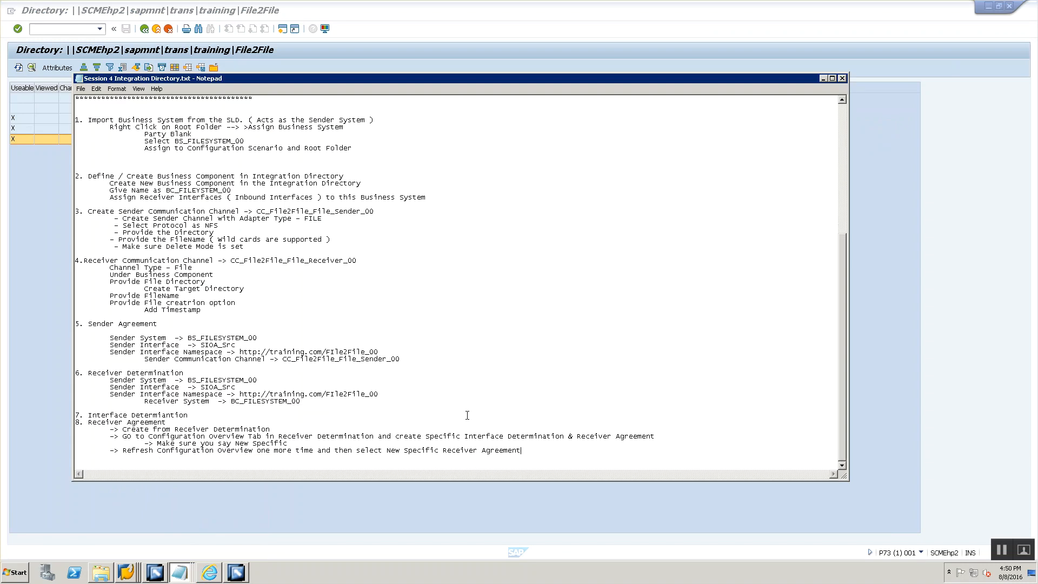
pyautogui.press('Return')
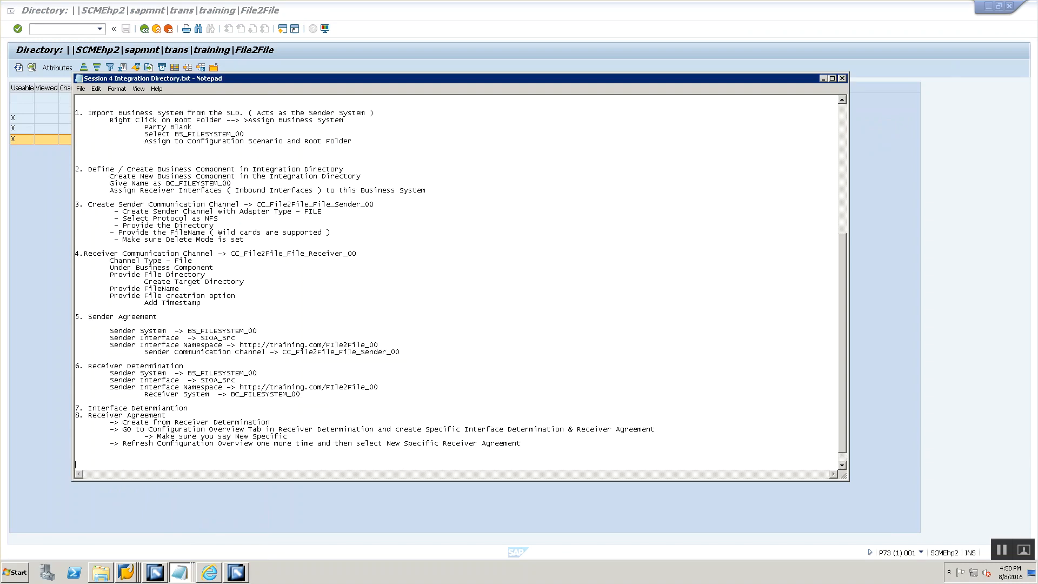
pyautogui.doubleClick(600, 76)
pyautogui.scroll(10, 342, 236)
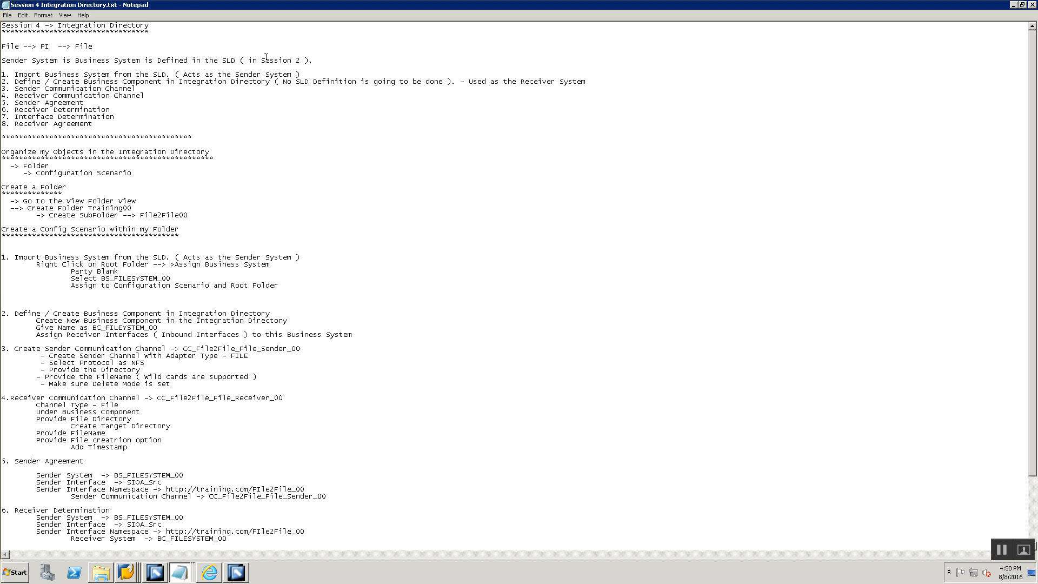
# - Review the eight-item configuration list in the notes, from importing the business system to the Receiver Agreement
pyautogui.moveTo(33, 72); pyautogui.dragTo(165, 79)
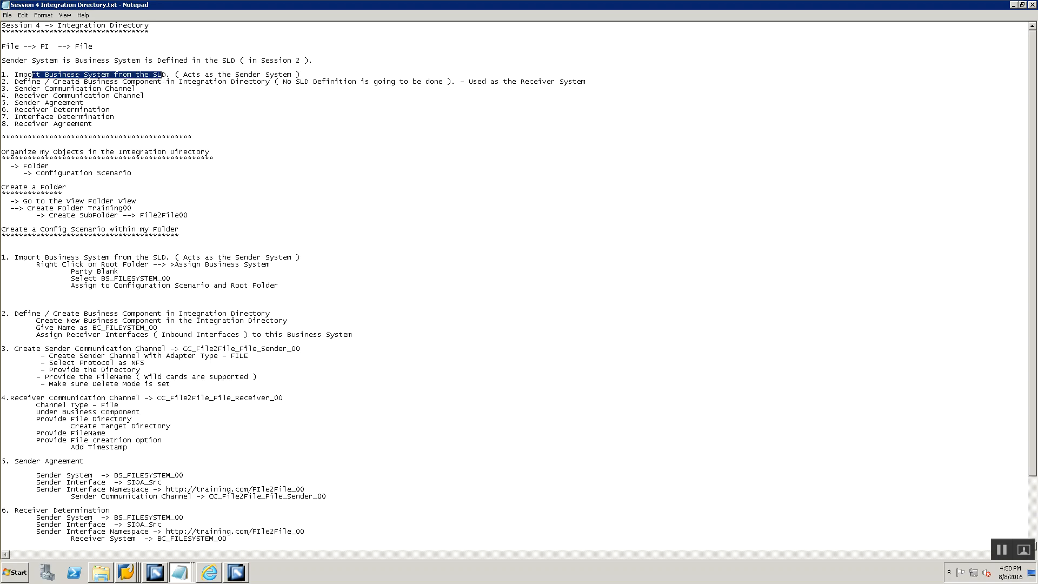
pyautogui.moveTo(85, 77); pyautogui.dragTo(145, 86)
pyautogui.click(145, 87)
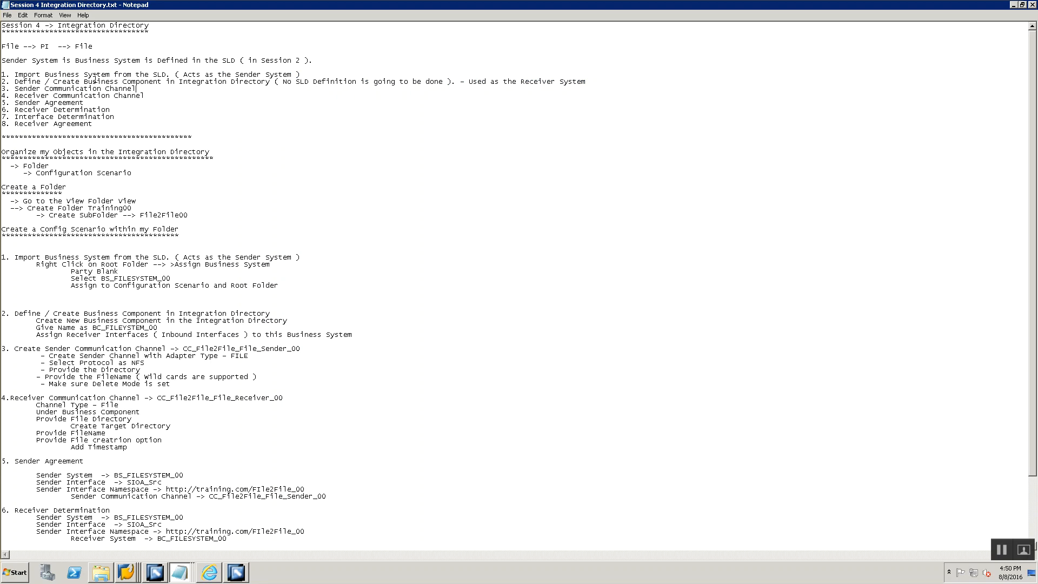
pyautogui.moveTo(283, 81); pyautogui.dragTo(452, 105)
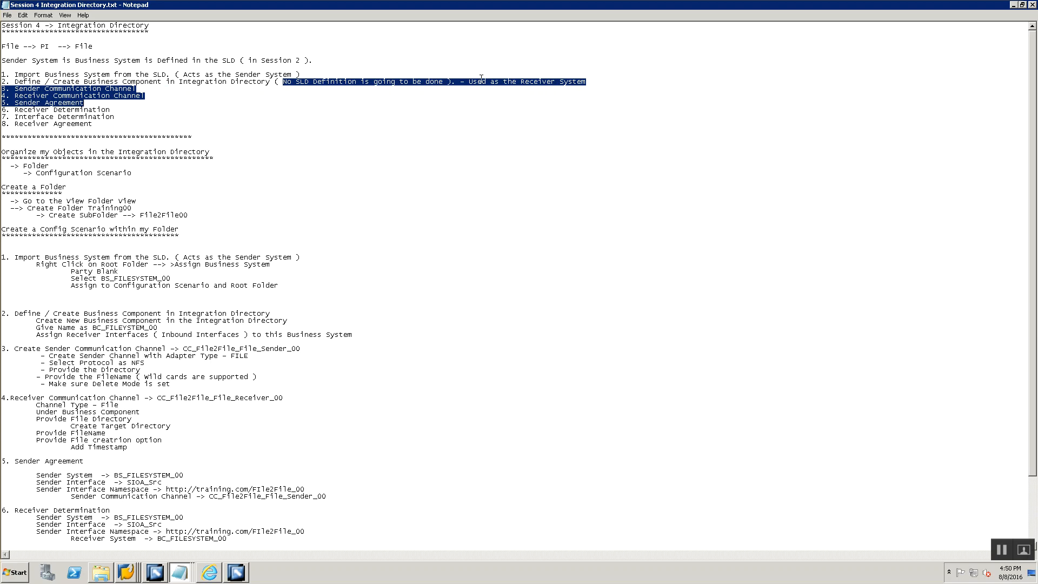
pyautogui.click(481, 78)
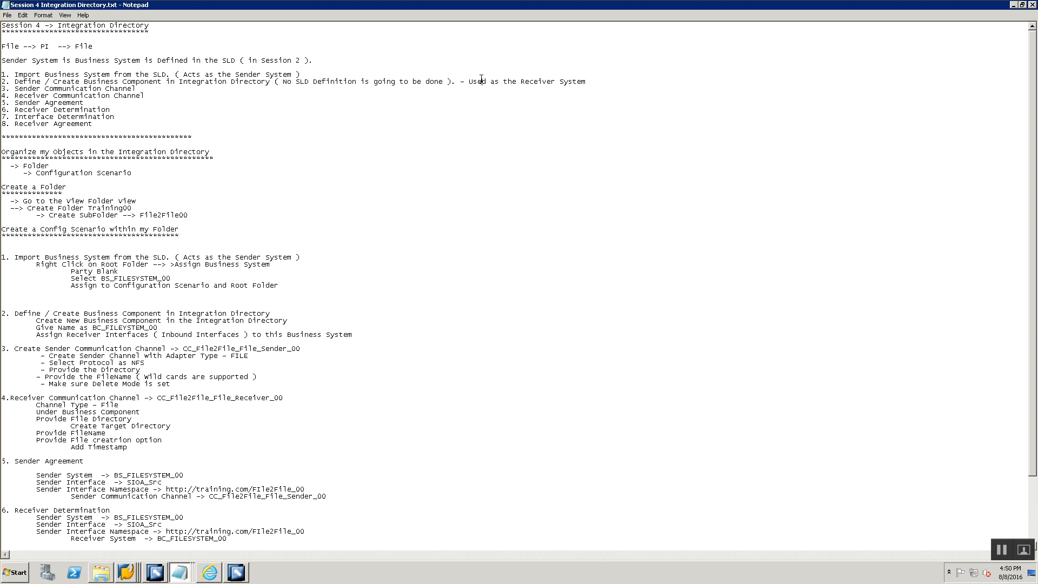
pyautogui.doubleClick(76, 88)
pyautogui.click(76, 88)
pyautogui.doubleClick(75, 95)
pyautogui.click(75, 95)
pyautogui.doubleClick(24, 107)
pyautogui.click(24, 105)
pyautogui.doubleClick(29, 118)
pyautogui.click(30, 118)
pyautogui.doubleClick(30, 124)
# - Review the notes on organizing Integration Directory objects into the Training00 folder and File2File00 subfolder
pyautogui.click(81, 162)
pyautogui.moveTo(72, 132); pyautogui.dragTo(3, 134)
pyautogui.click(37, 151)
pyautogui.doubleClick(106, 207)
pyautogui.doubleClick(164, 214)
# - Switch to the Integration Builder, display the object tree, and close all open object editors
pyautogui.hotkey('alt', 'Tab')
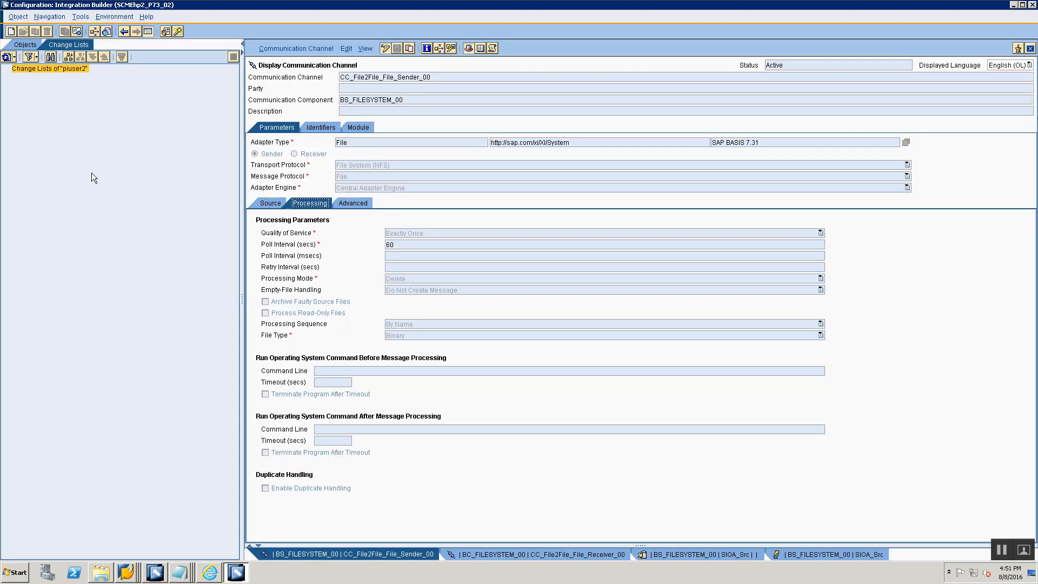
pyautogui.click(23, 45)
pyautogui.rightClick(445, 553)
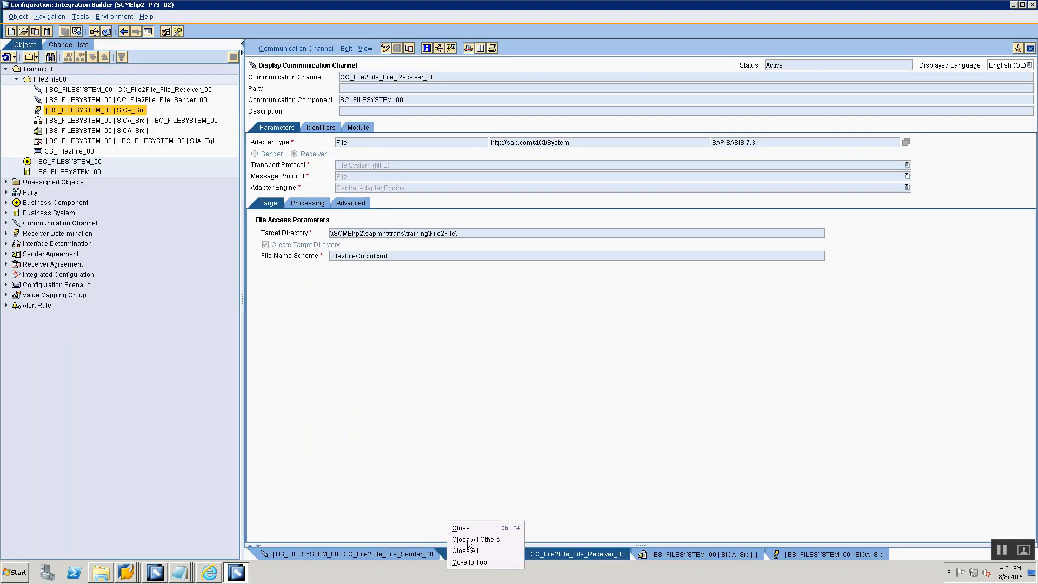
pyautogui.click(469, 551)
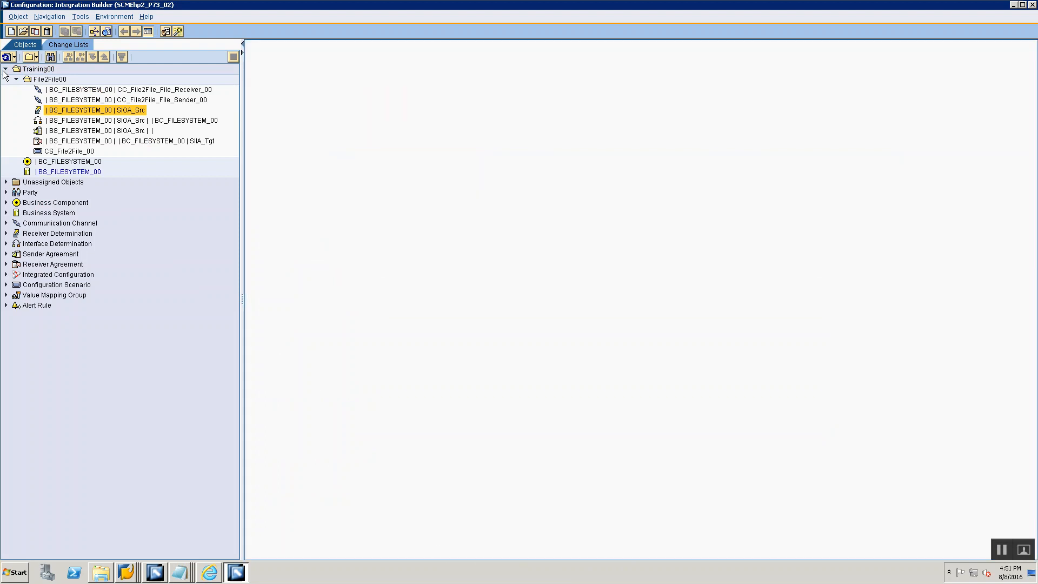
# - Examine the Training00 and File2File00 folders and the CS_File2File_00 scenario's objects, configuration overview and ES Repository model, then close the scenario
pyautogui.click(27, 69)
pyautogui.click(31, 80)
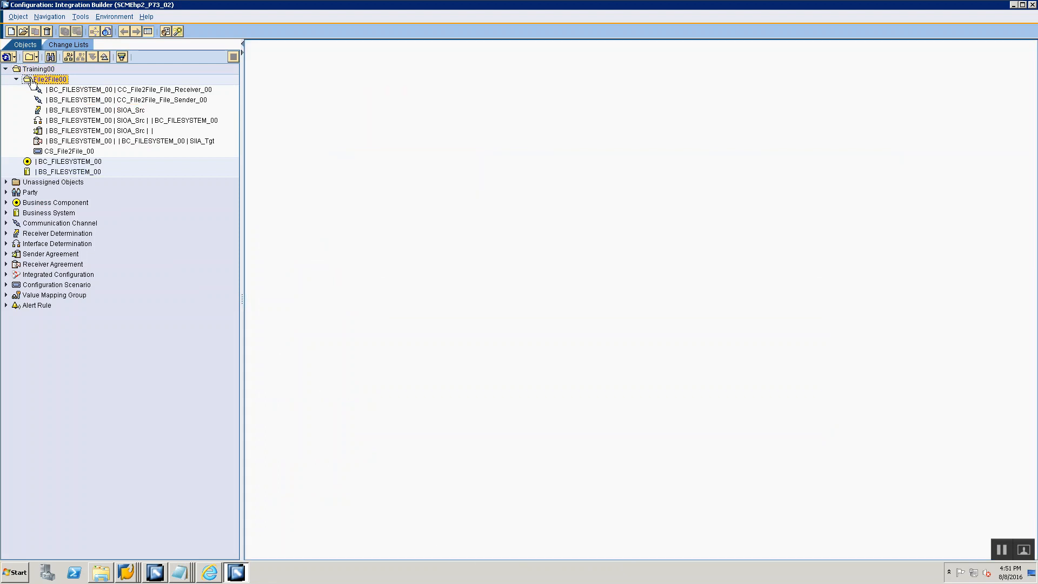
pyautogui.click(72, 151)
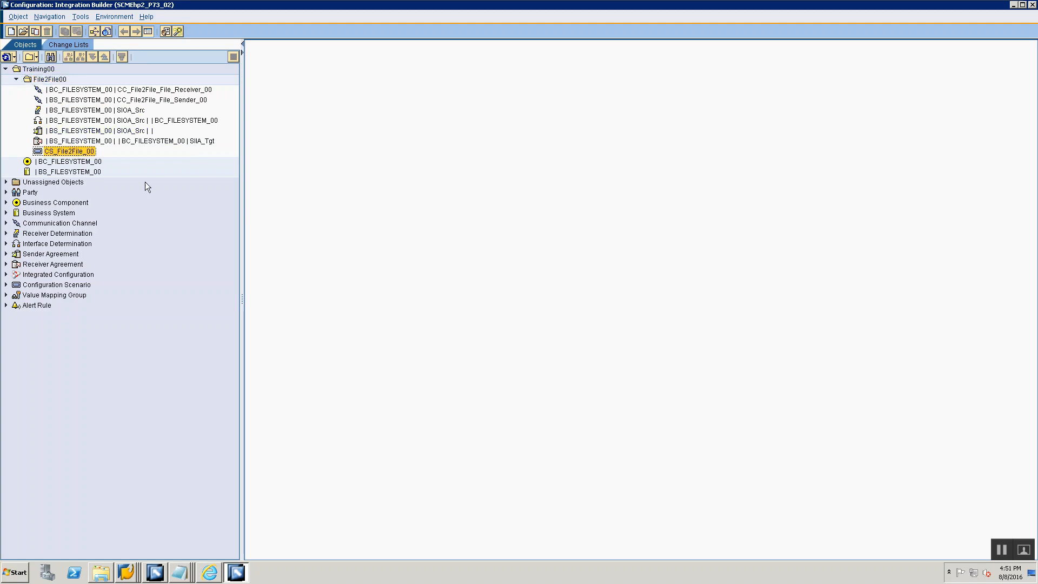
pyautogui.doubleClick(89, 151)
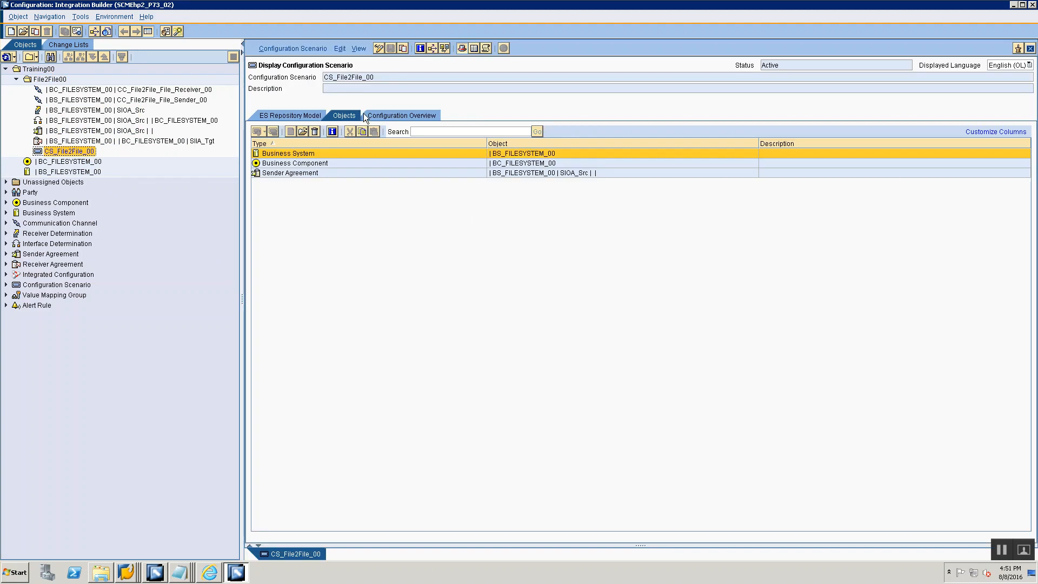
pyautogui.click(381, 115)
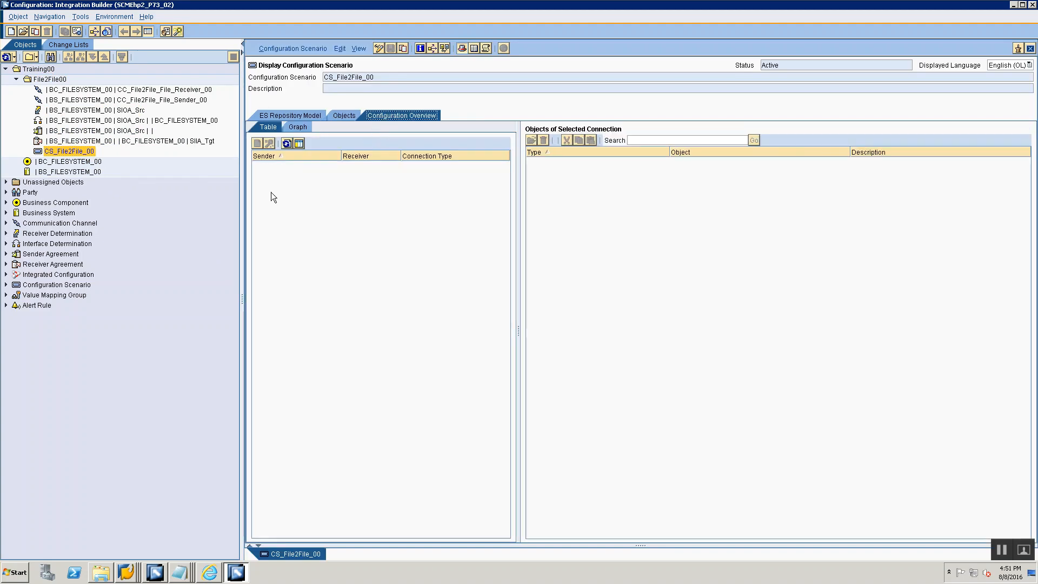
pyautogui.click(283, 116)
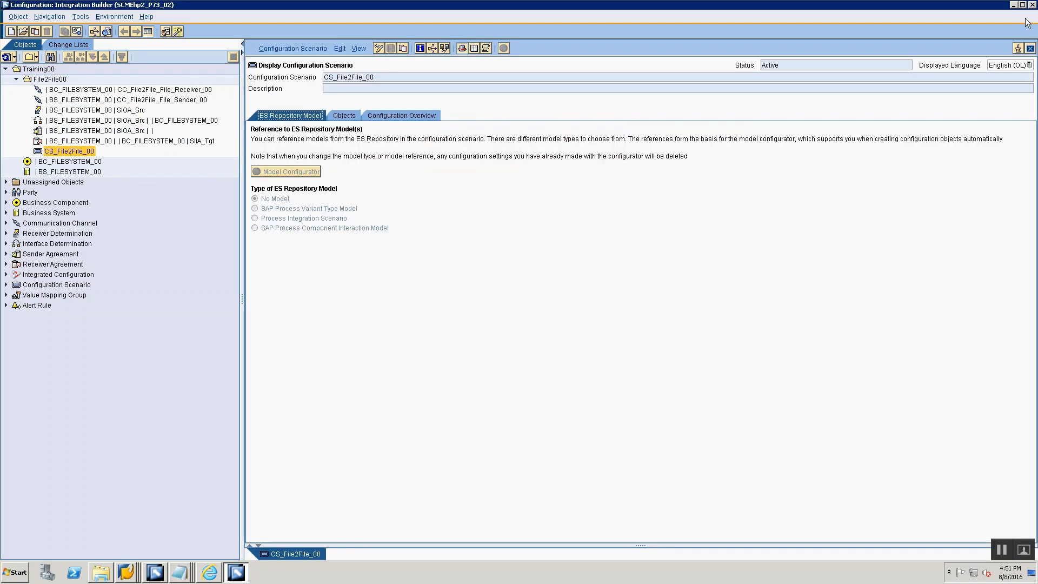
pyautogui.click(1030, 48)
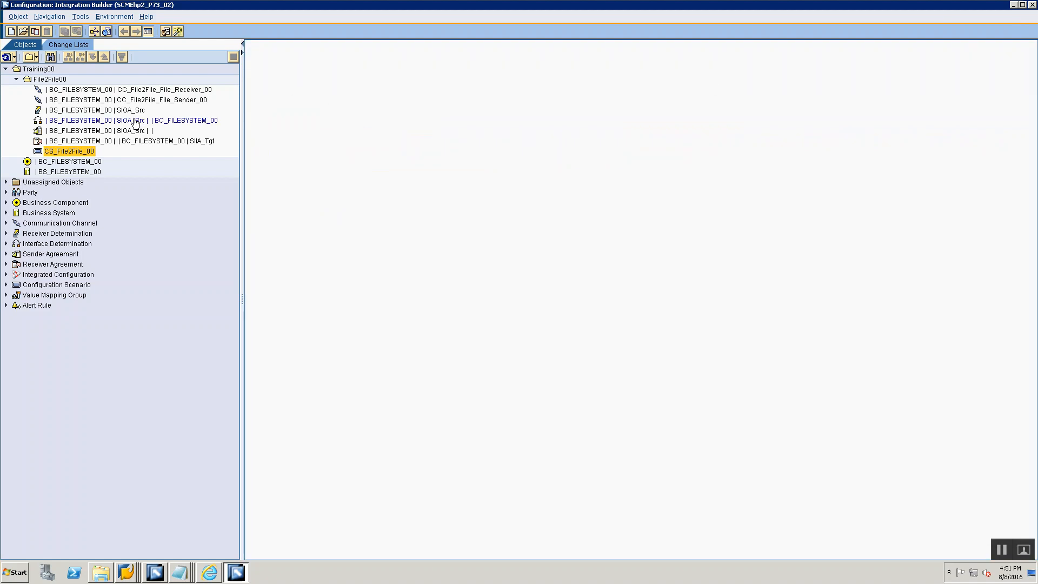
# - Review the business system import note, start the Assign Business System wizard on the Training00 folder, and proceed to partner assignment
pyautogui.hotkey('alt', 'Tab')
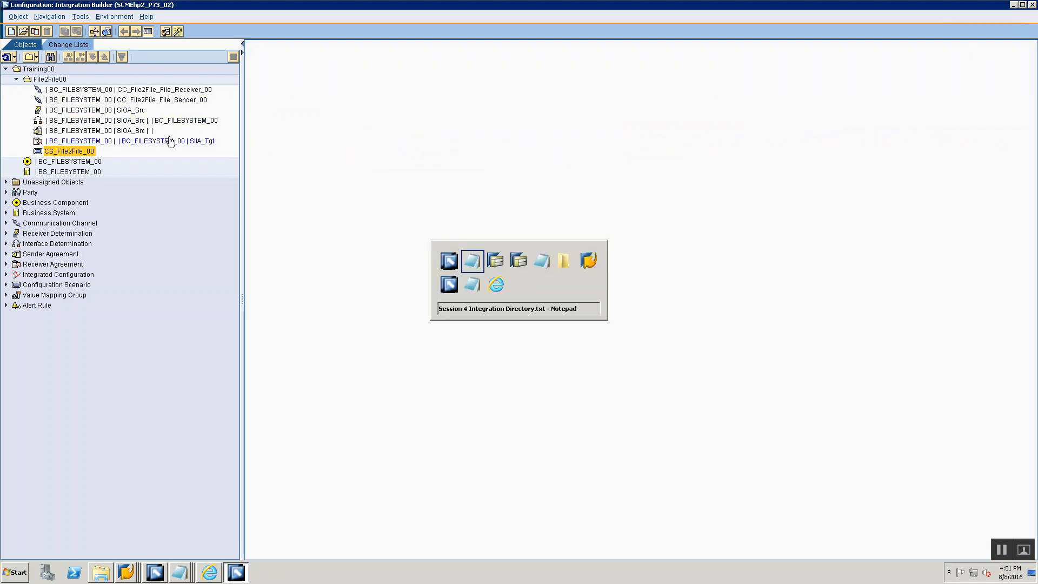
pyautogui.moveTo(16, 258); pyautogui.dragTo(158, 258)
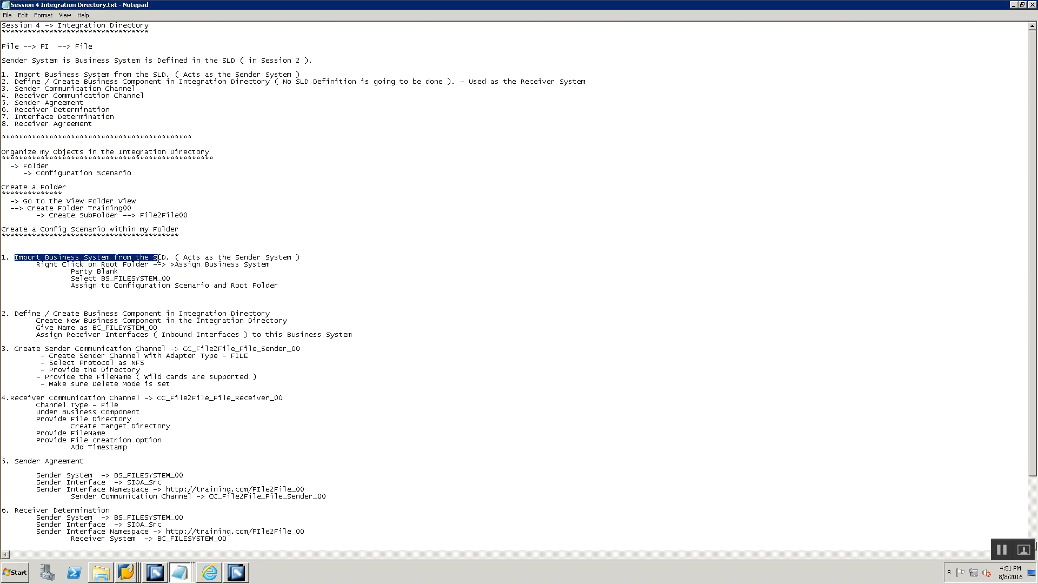
pyautogui.hotkey('alt', 'Tab')
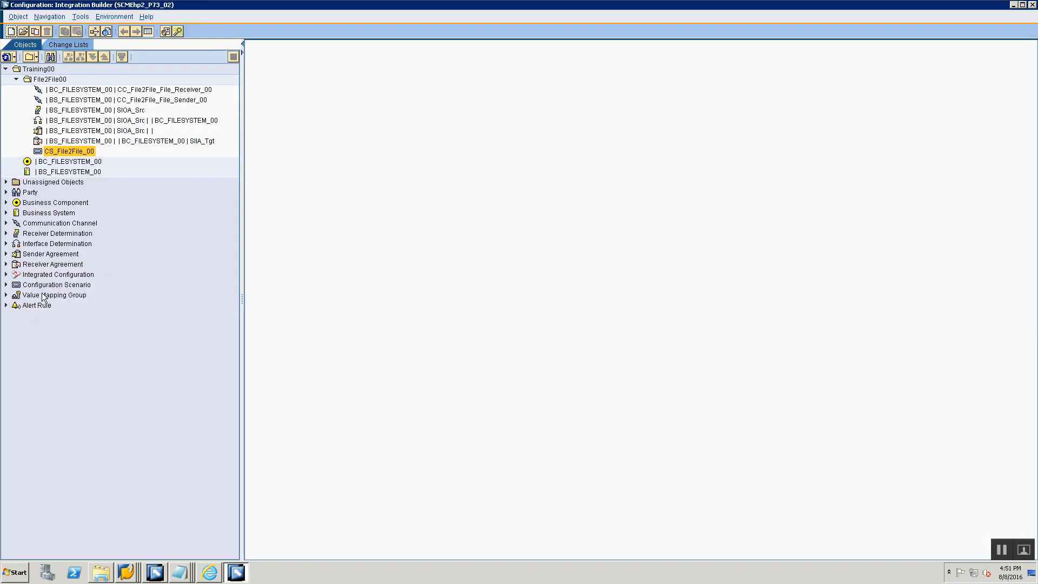
pyautogui.rightClick(66, 344)
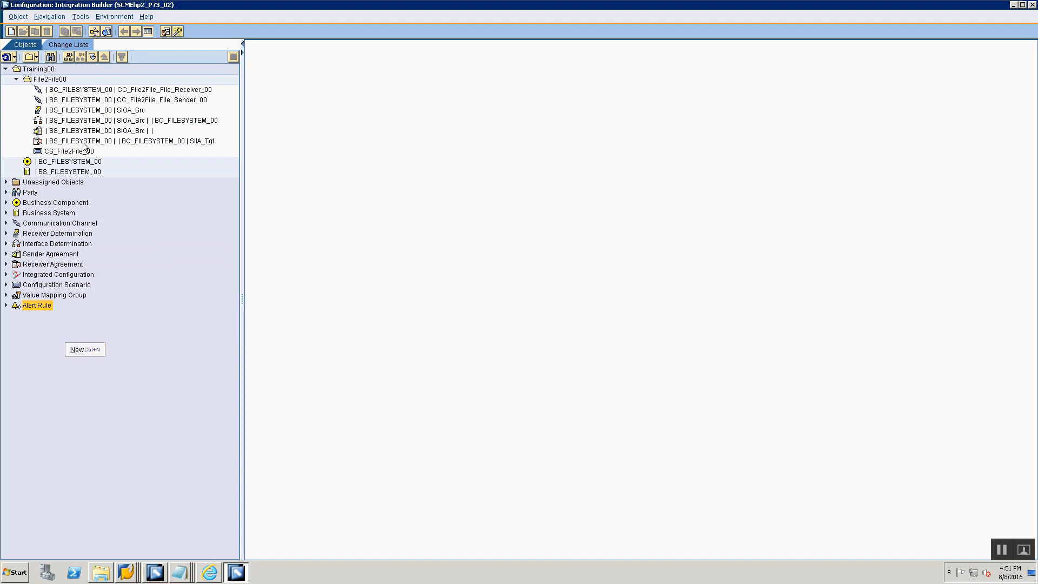
pyautogui.click(39, 81)
pyautogui.rightClick(39, 68)
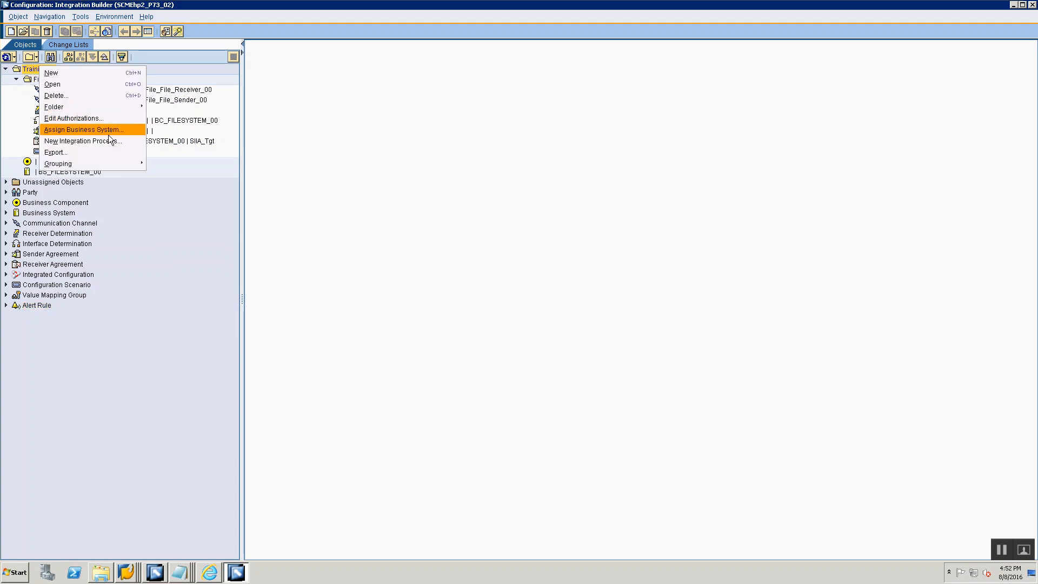
pyautogui.click(107, 132)
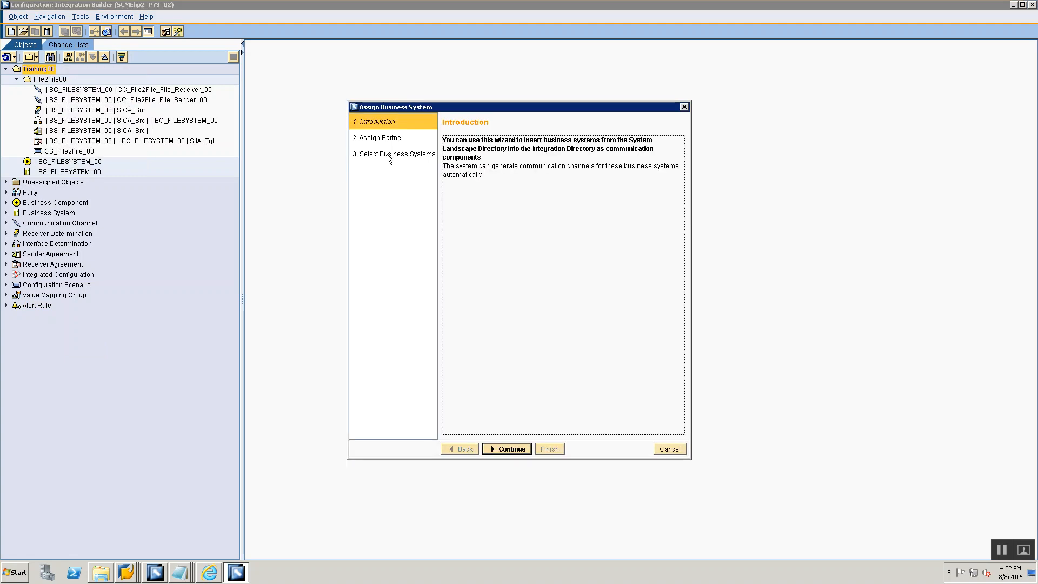
pyautogui.click(490, 449)
# - Check the blank party note, advance the Assign Business System wizard without a party to business system selection, and cancel the wizard
pyautogui.hotkey('alt', 'Tab')
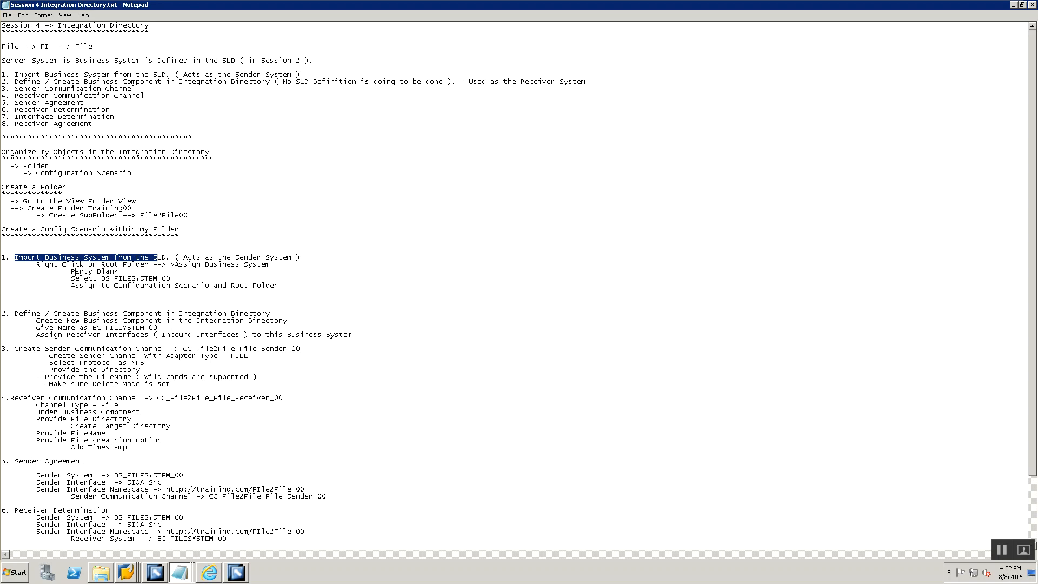
pyautogui.moveTo(72, 271); pyautogui.dragTo(120, 272)
pyautogui.hotkey('alt', 'Tab')
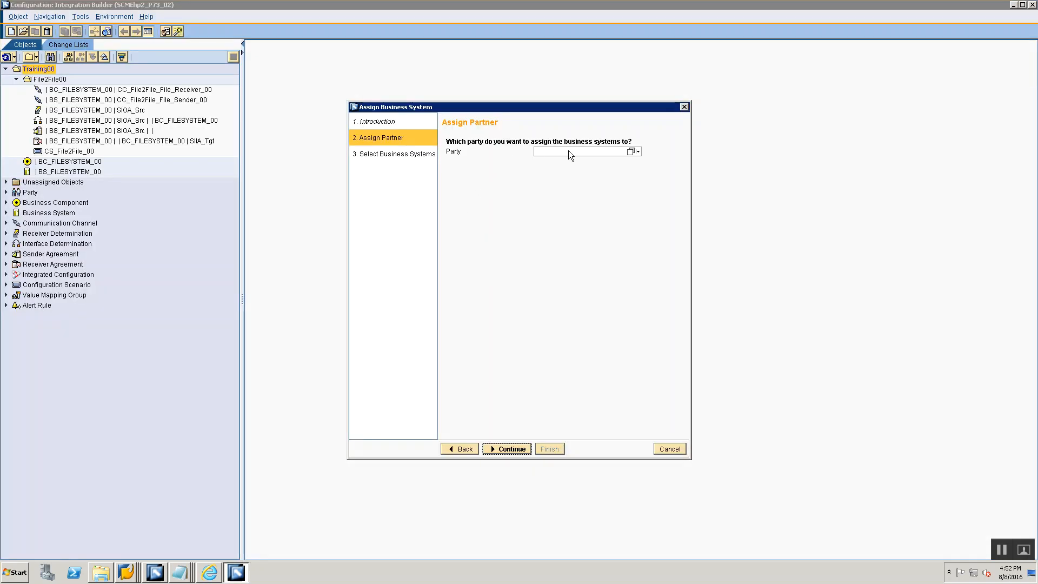
pyautogui.click(508, 449)
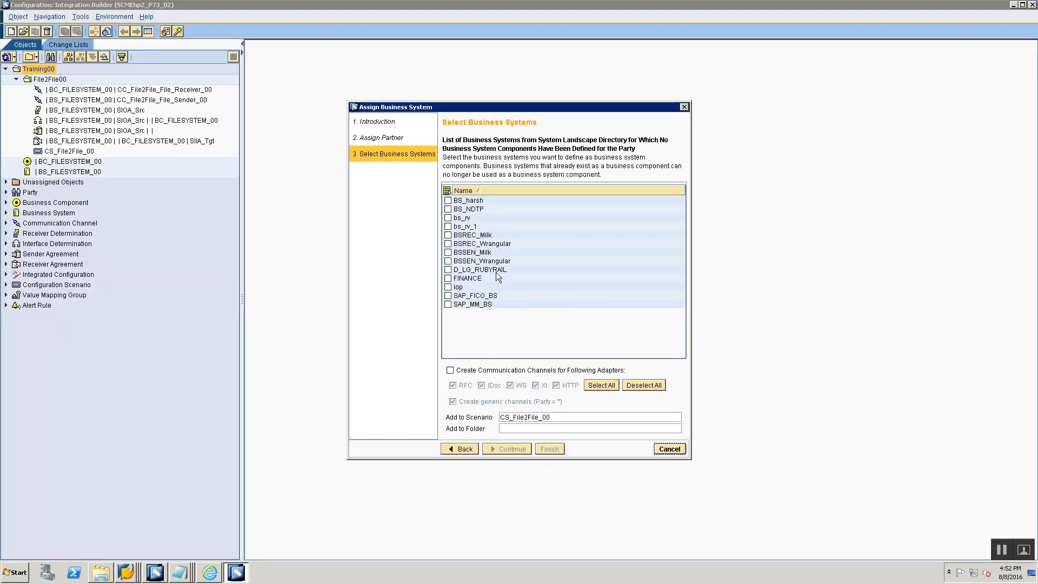
pyautogui.hotkey('alt', 'Tab')
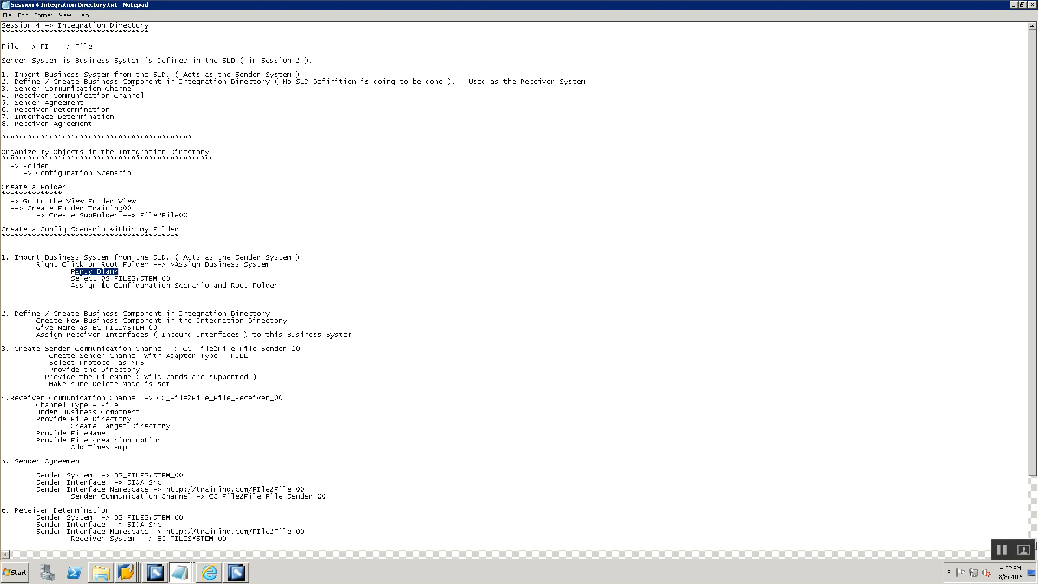
pyautogui.hotkey('alt', 'Tab')
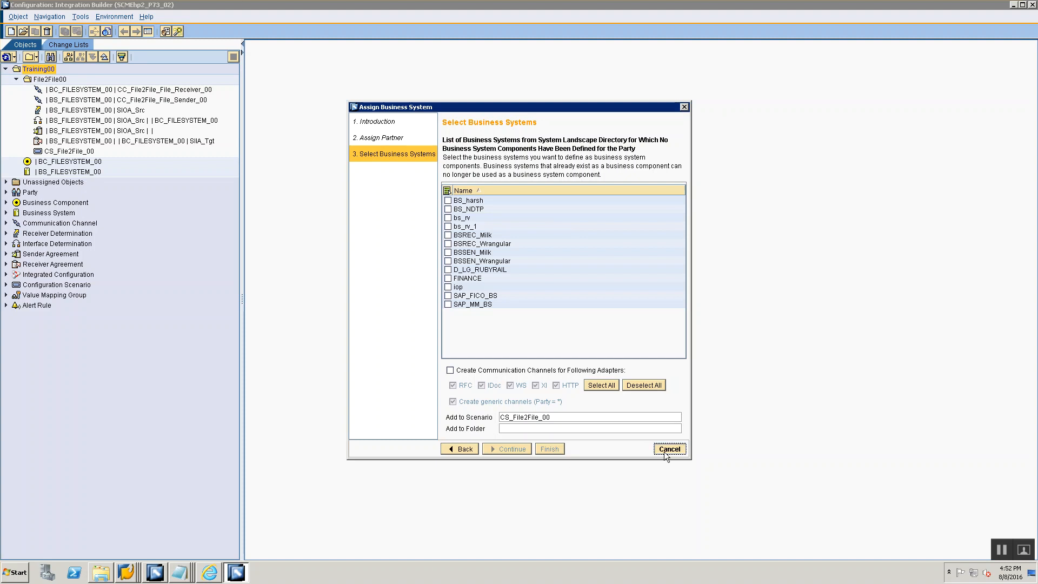
# - Review the business component note, display the creation form for a Business Component in the Training00 folder, and cancel it
pyautogui.hotkey('alt', 'Tab')
pyautogui.scroll(-1, 123, 358)
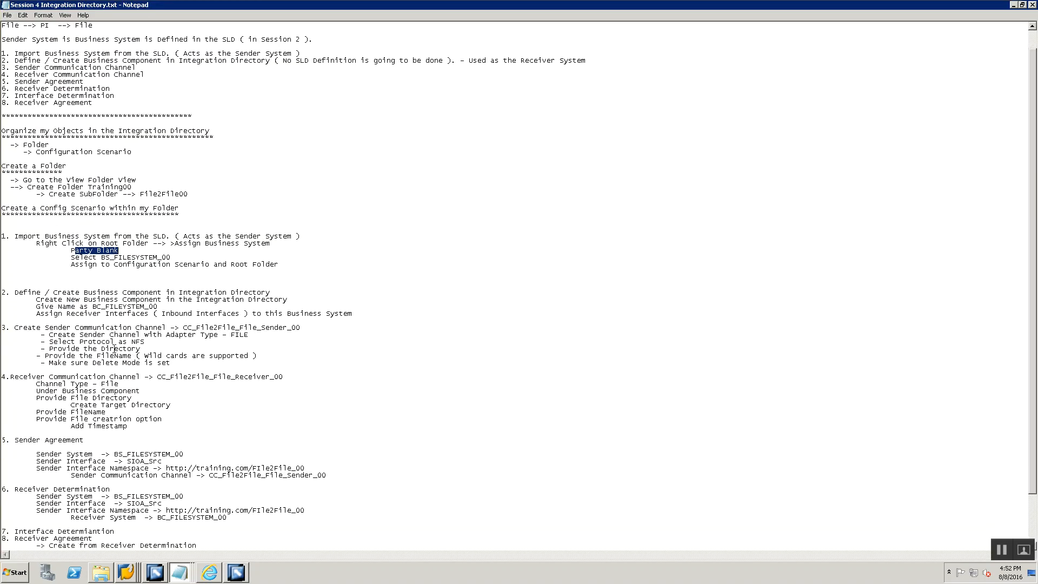
pyautogui.hotkey('alt', 'Tab')
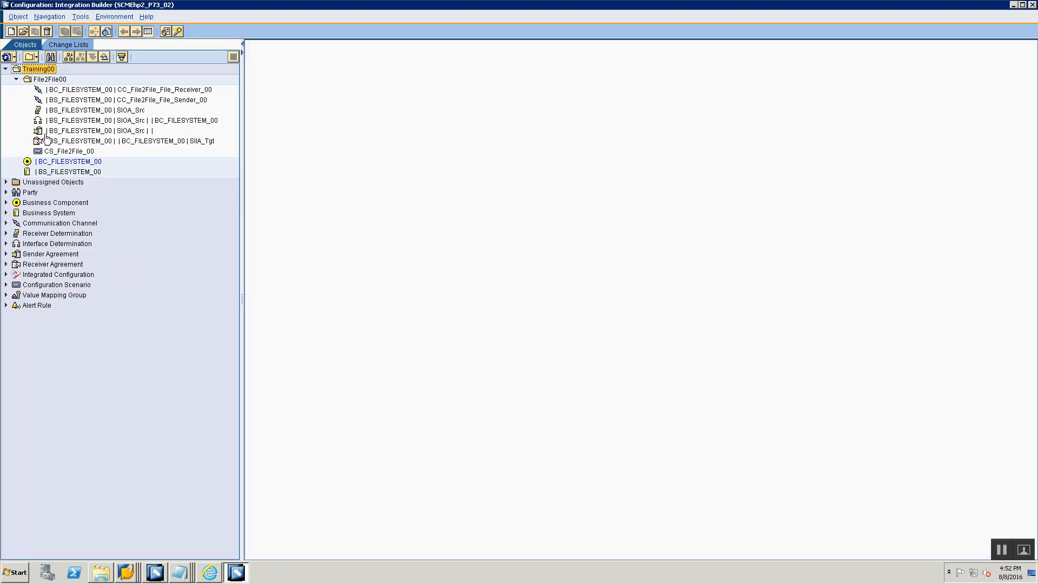
pyautogui.click(46, 79)
pyautogui.rightClick(39, 69)
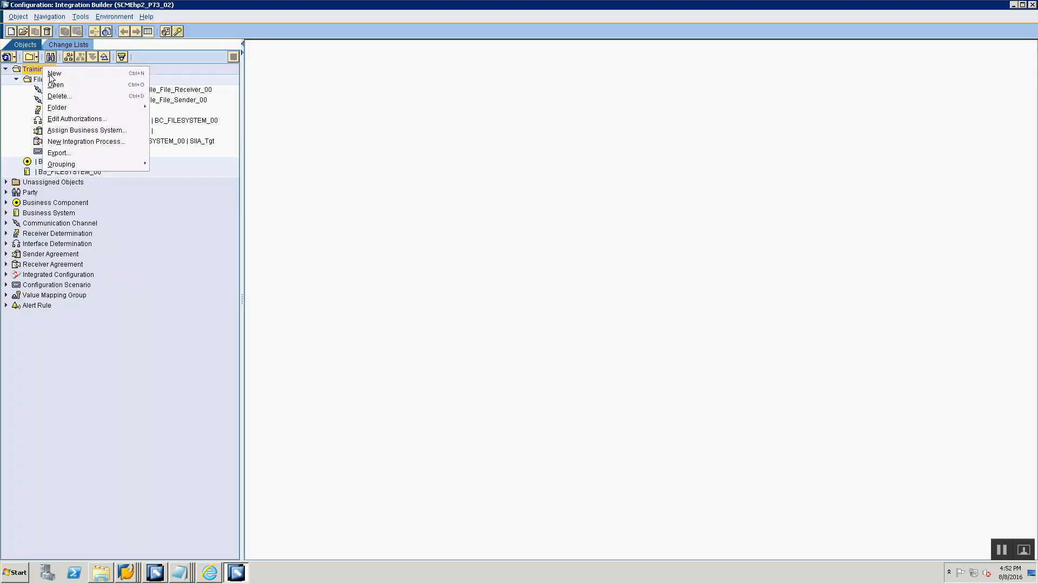
pyautogui.click(54, 74)
pyautogui.click(350, 191)
pyautogui.click(345, 180)
pyautogui.click(573, 168)
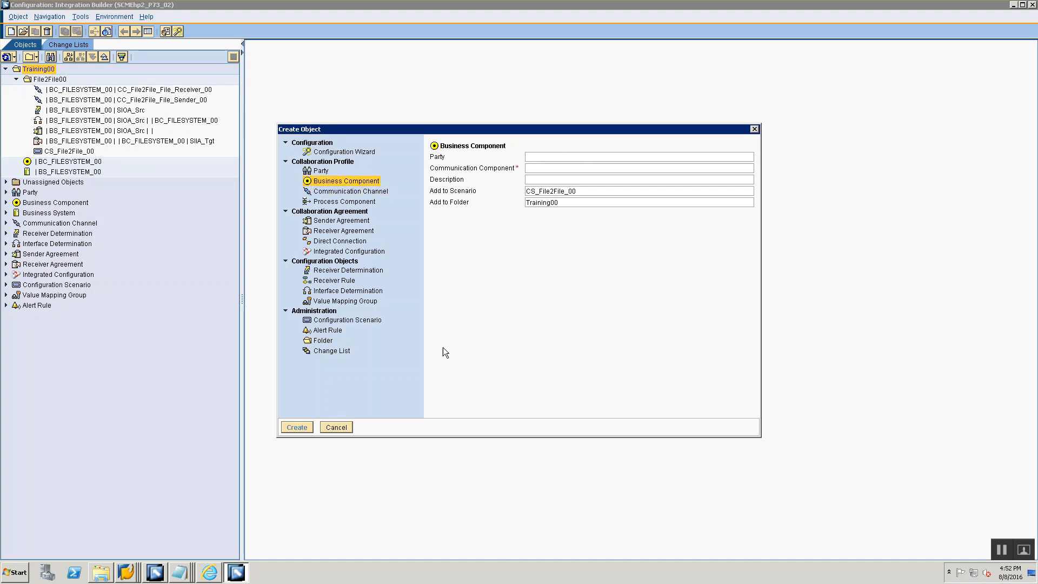
pyautogui.click(323, 428)
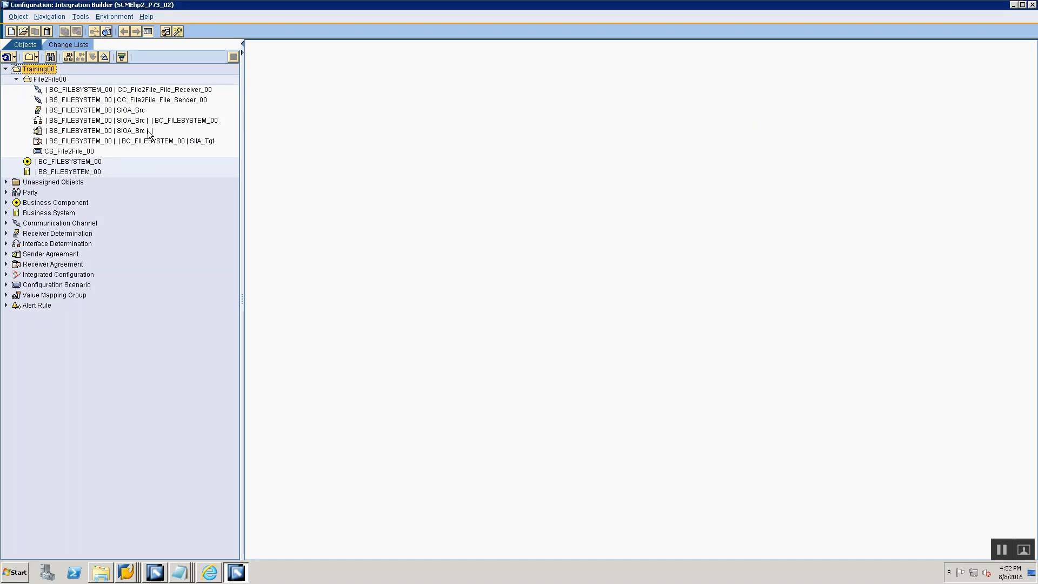
# - Examine the sender and receiver interfaces of business system BS_FILESYSTEM_00, and display business component BC_FILESYSTEM_00
pyautogui.doubleClick(78, 171)
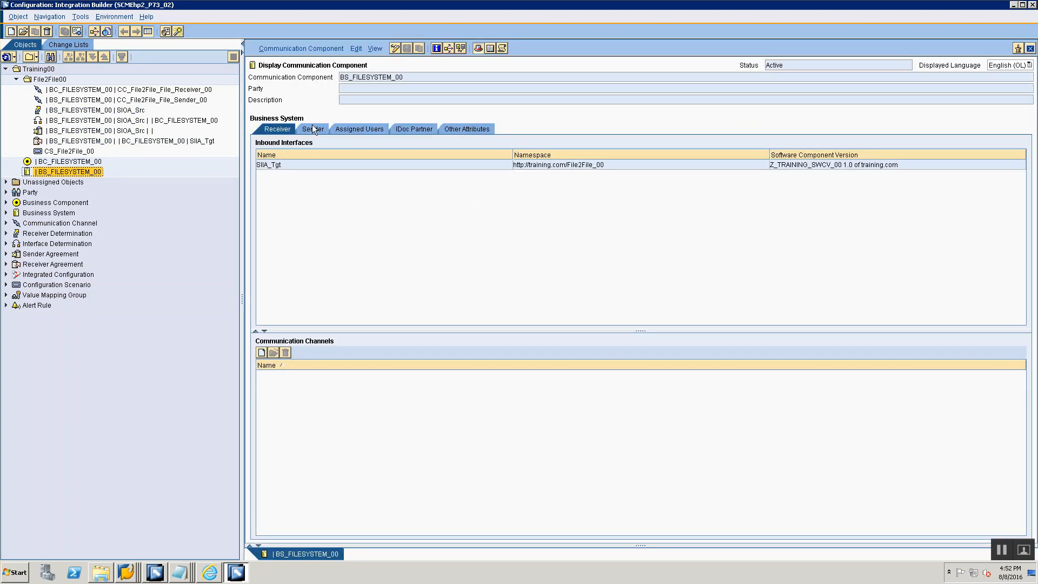
pyautogui.click(314, 128)
pyautogui.click(274, 130)
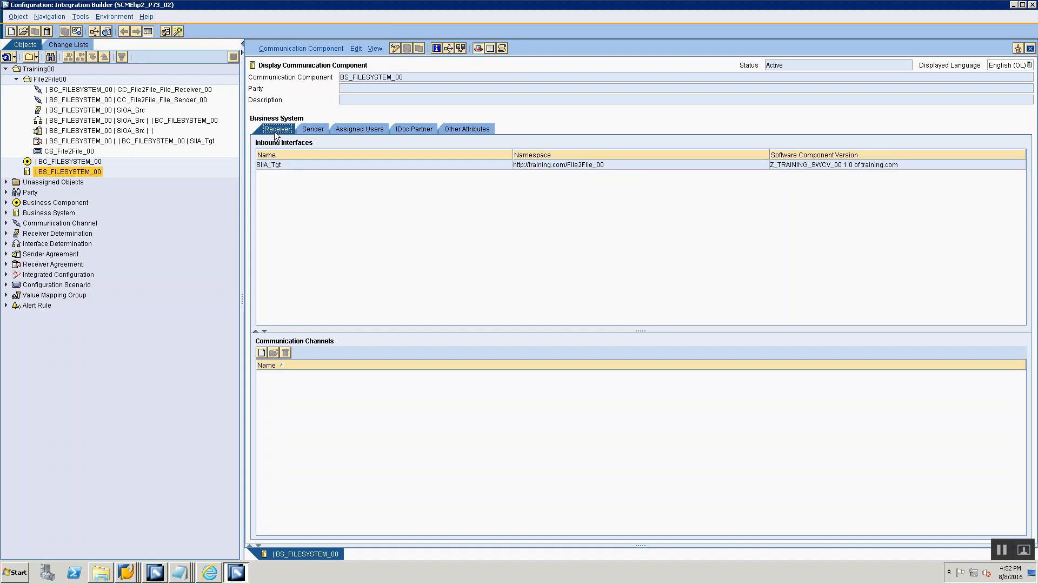
pyautogui.click(312, 130)
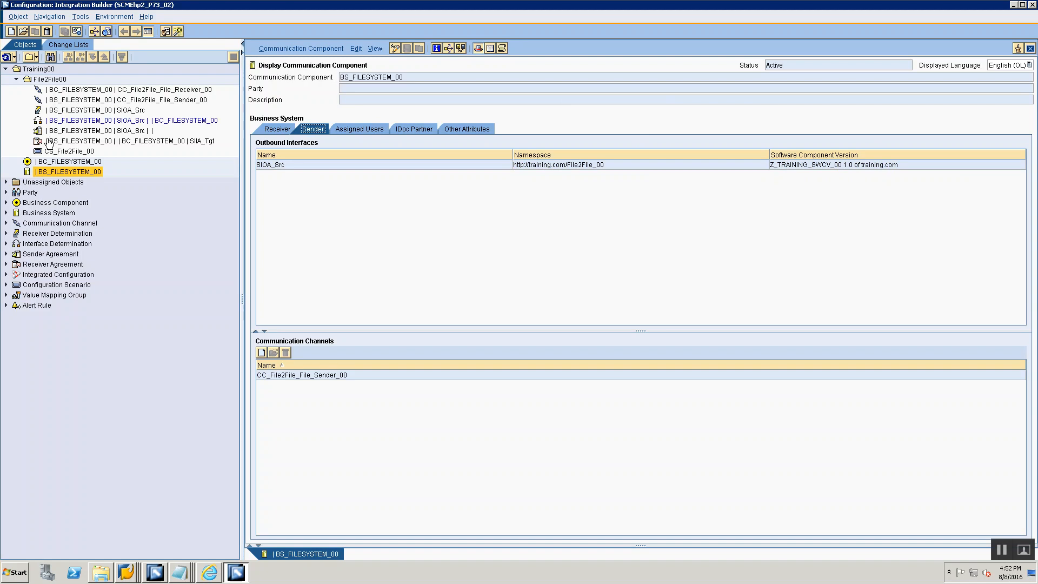
pyautogui.doubleClick(70, 162)
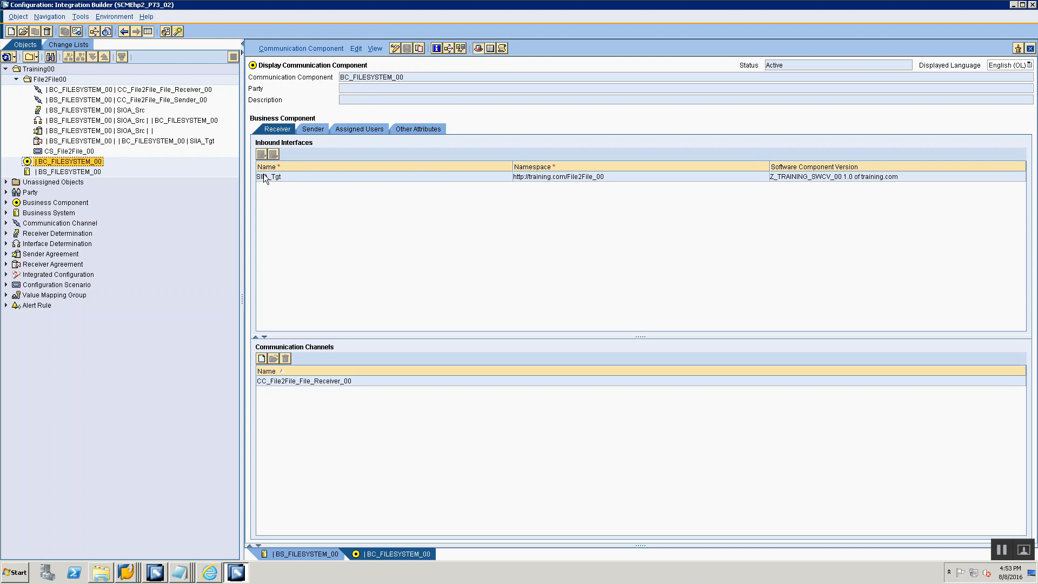
# - Review the sender communication channel note, and close the open component editors in the Integration Builder
pyautogui.hotkey('alt', 'Tab')
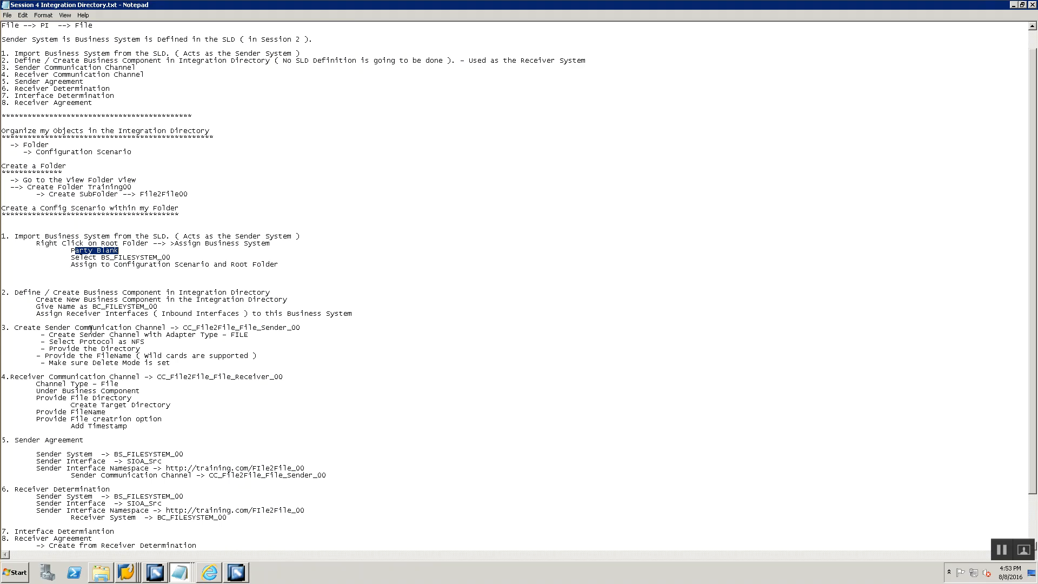
pyautogui.scroll(-1, 90, 329)
pyautogui.hotkey('alt', 'Tab')
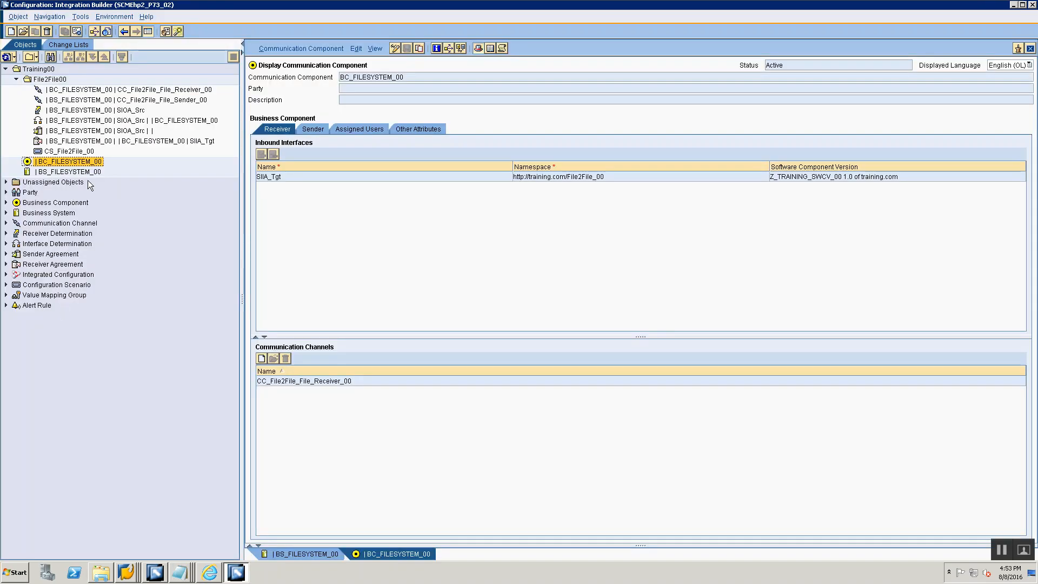
pyautogui.click(1030, 49)
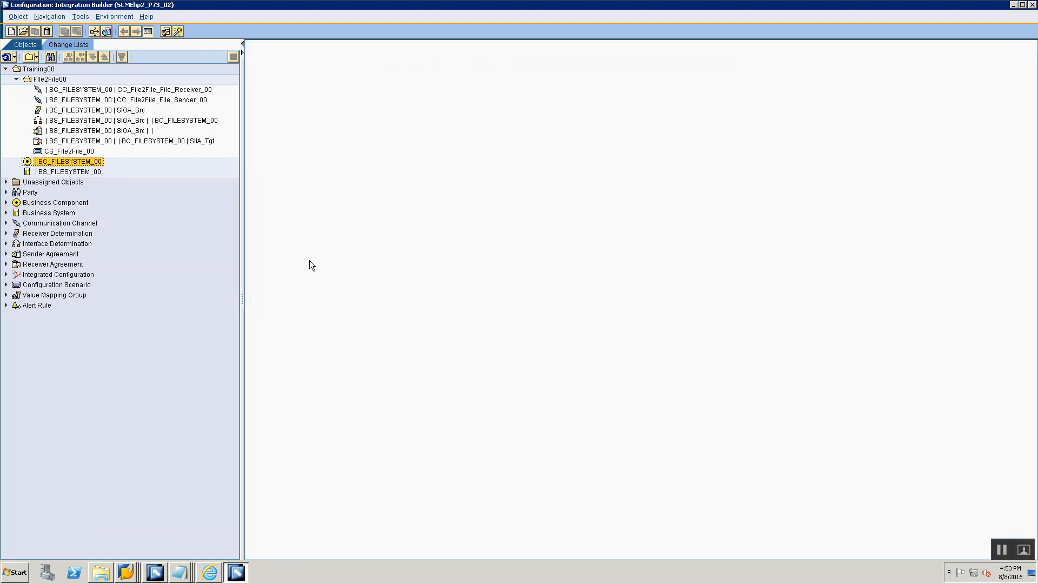
# - Open communication channel CC_File2File_File_Sender_00 and examine its name, communication component, source directory and file name
pyautogui.click(99, 90)
pyautogui.click(100, 100)
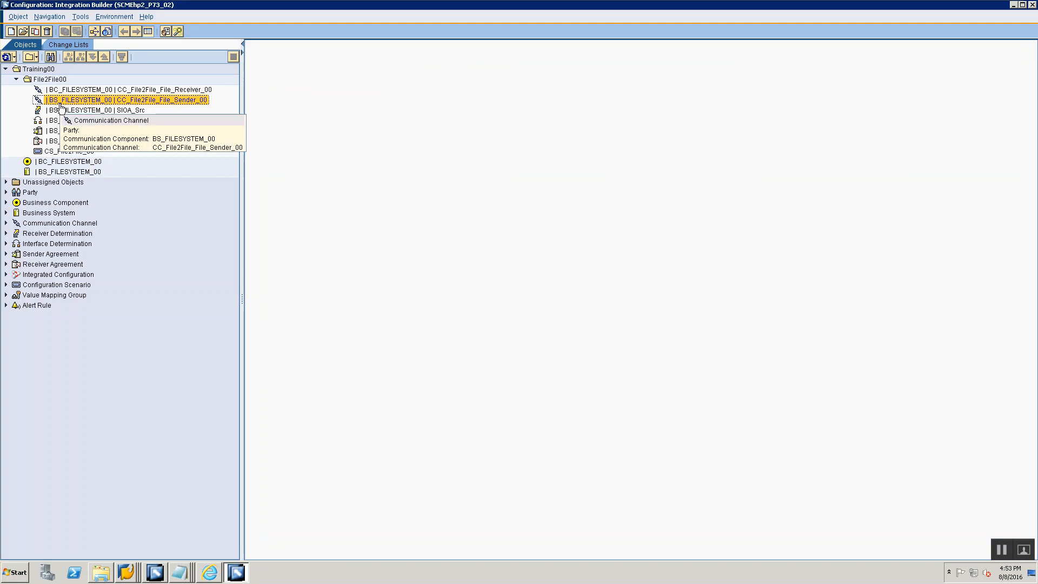
pyautogui.doubleClick(61, 101)
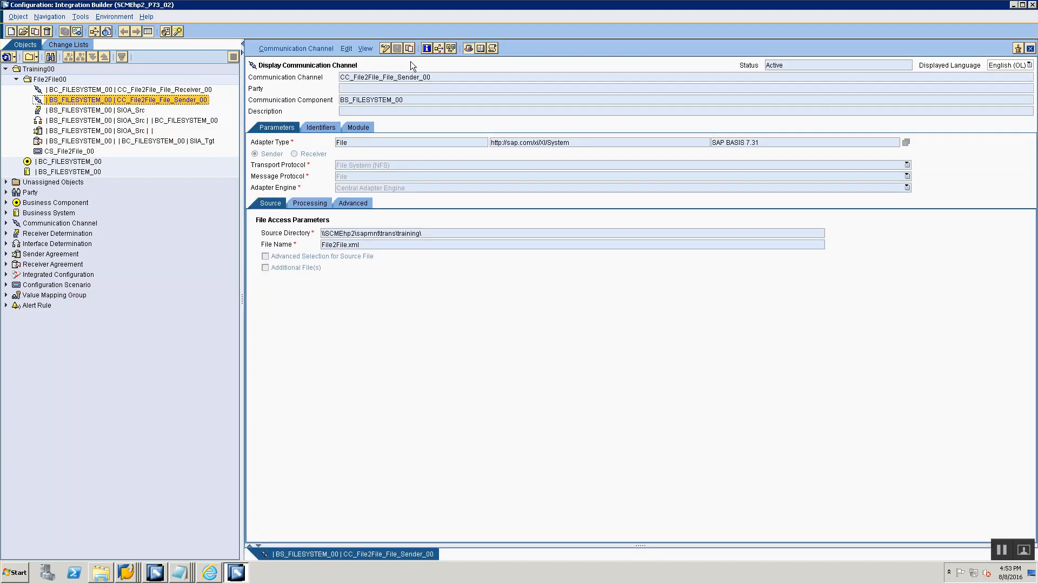
pyautogui.click(424, 100)
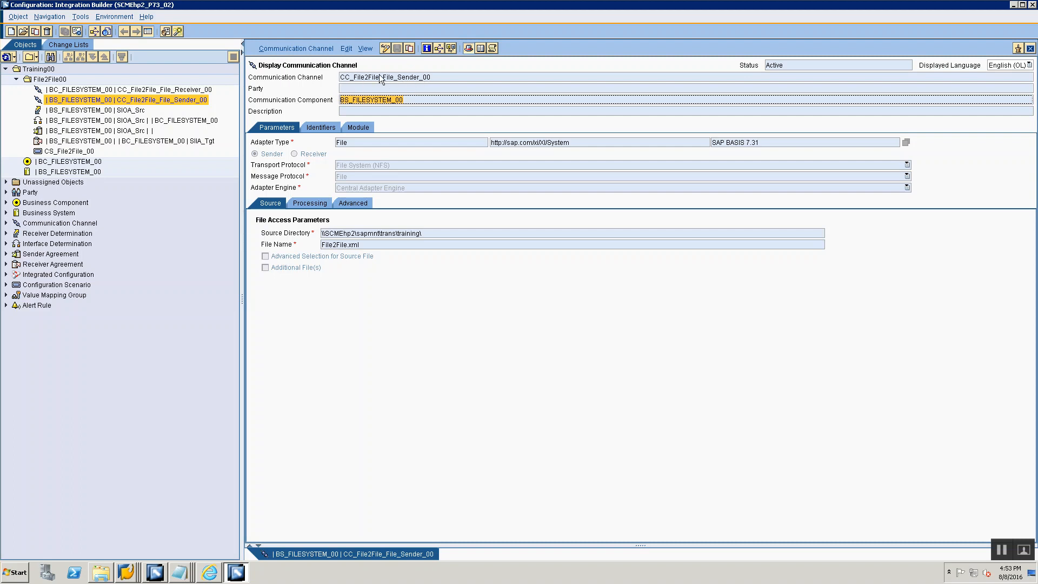
pyautogui.click(351, 80)
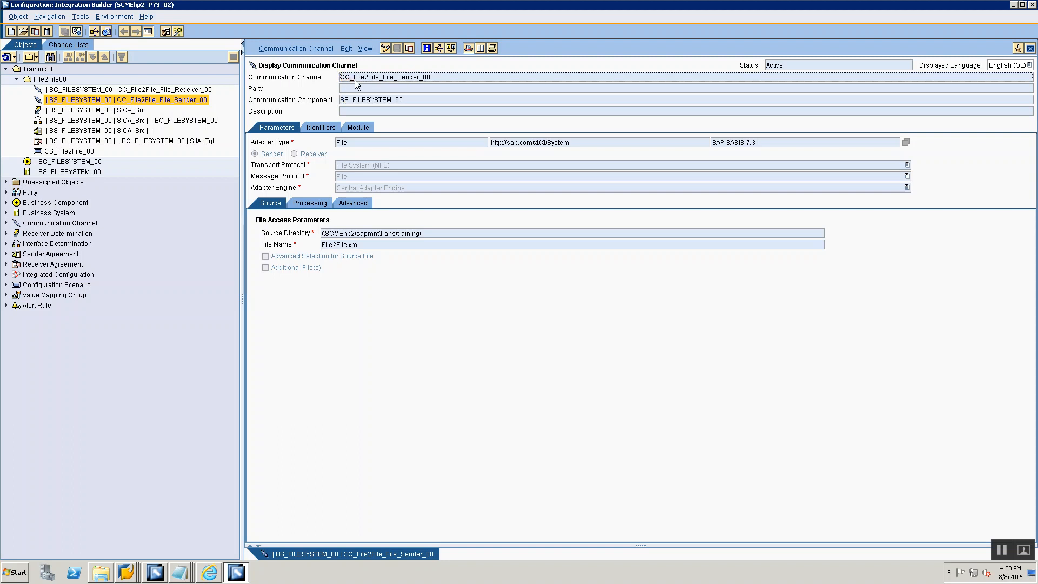
pyautogui.moveTo(354, 79); pyautogui.dragTo(380, 80)
pyautogui.moveTo(383, 79); pyautogui.dragTo(395, 80)
pyautogui.moveTo(449, 231); pyautogui.dragTo(154, 201)
pyautogui.click(391, 245)
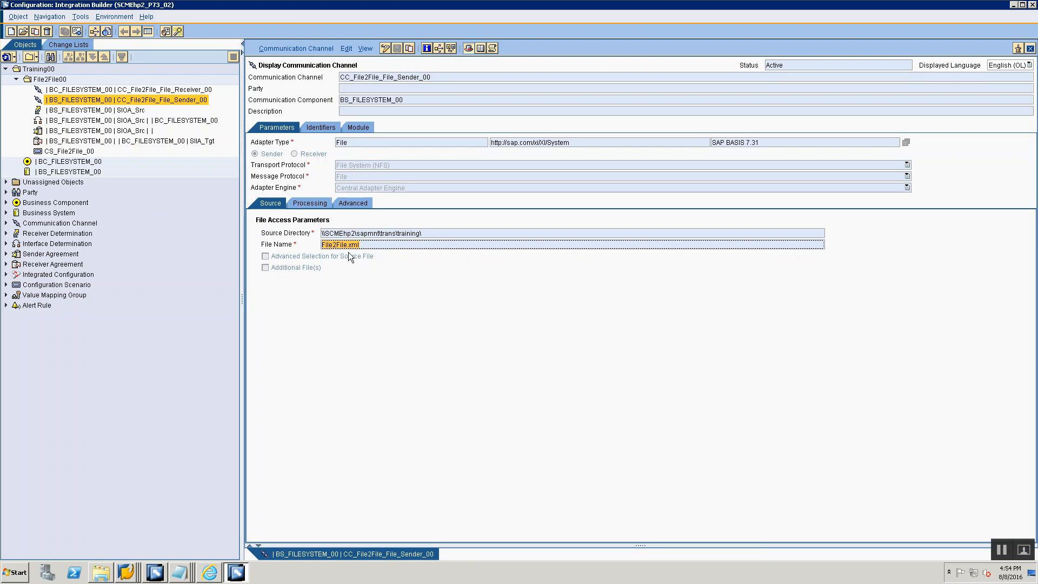
# - Examine the sender channel's processing parameters, including the poll interval, and close the channel
pyautogui.click(323, 202)
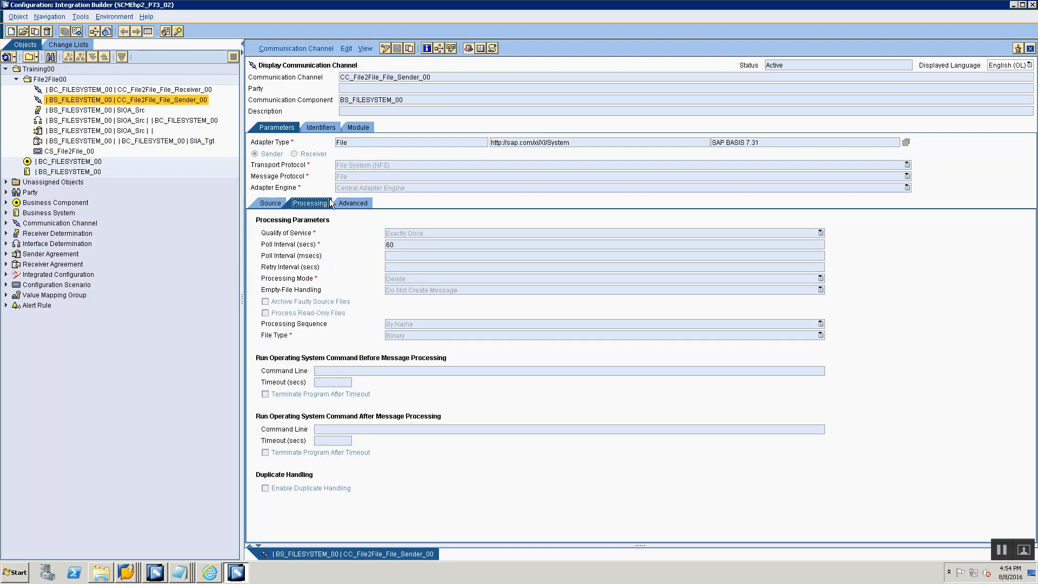
pyautogui.doubleClick(419, 244)
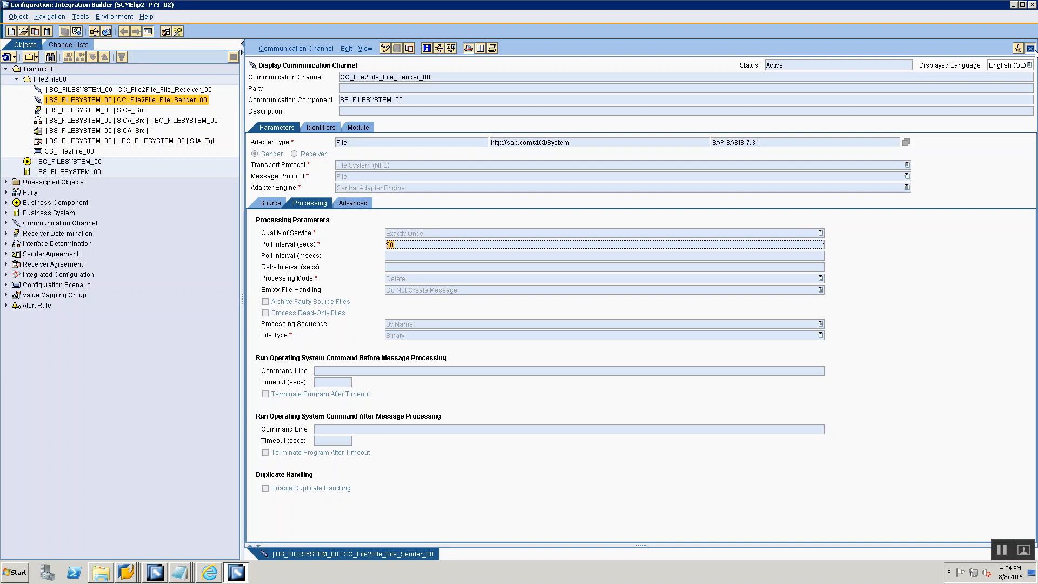
pyautogui.click(1030, 48)
# - Review the receiver communication channel section of the session notes, and return to the Integration Builder
pyautogui.hotkey('alt', 'Tab')
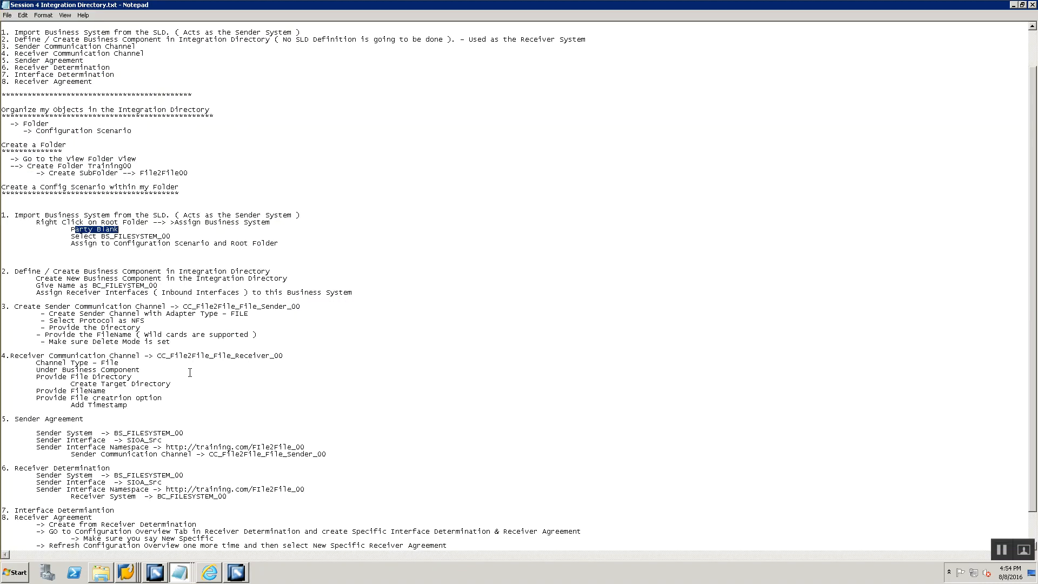
pyautogui.scroll(-2, 13, 307)
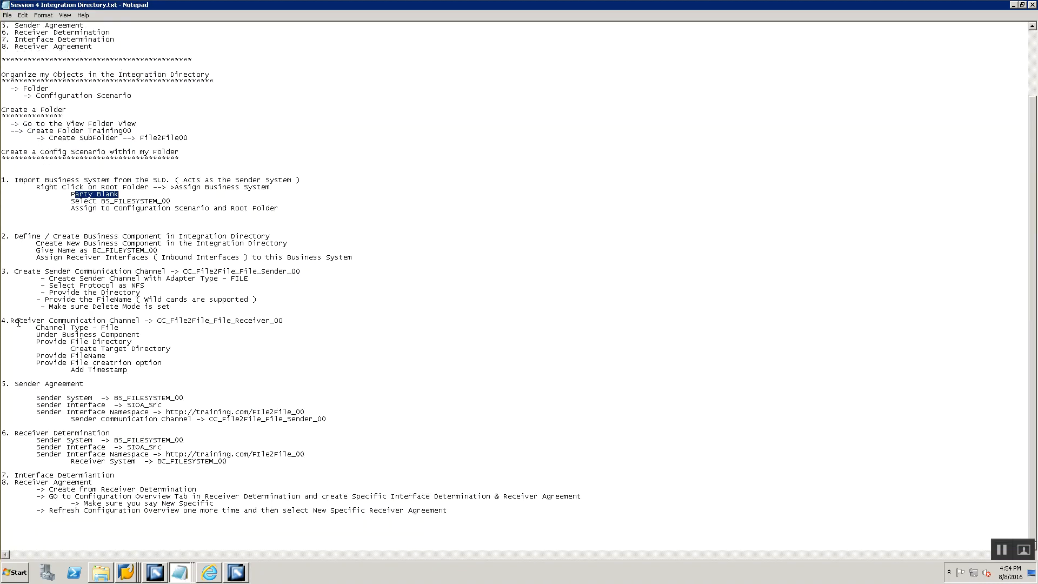
pyautogui.moveTo(2, 322); pyautogui.dragTo(283, 322)
pyautogui.hotkey('alt', 'Tab')
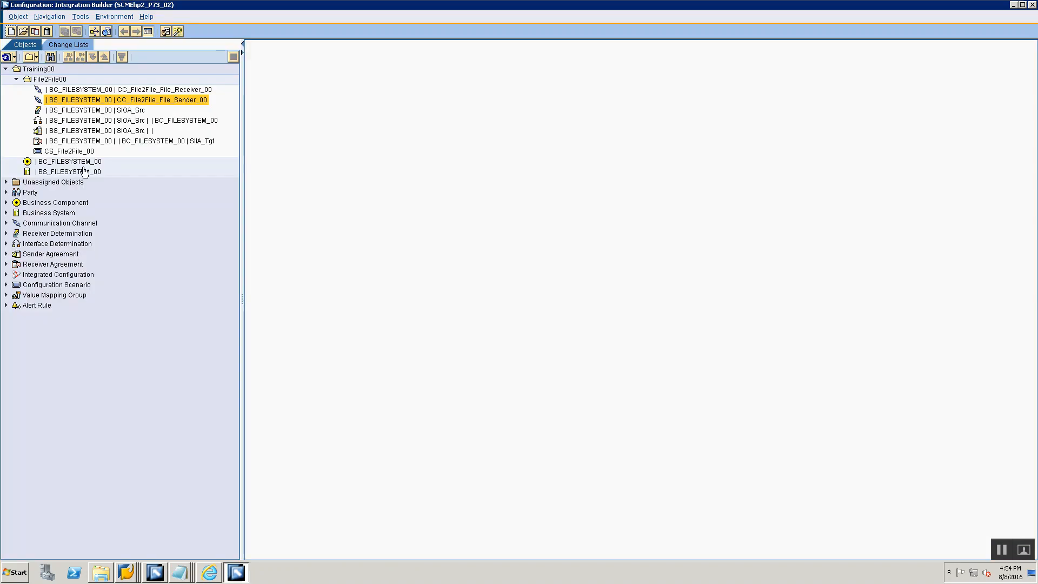
# - Open communication channel CC_File2File_File_Receiver_00 and examine its name, target directory and file name scheme
pyautogui.click(64, 90)
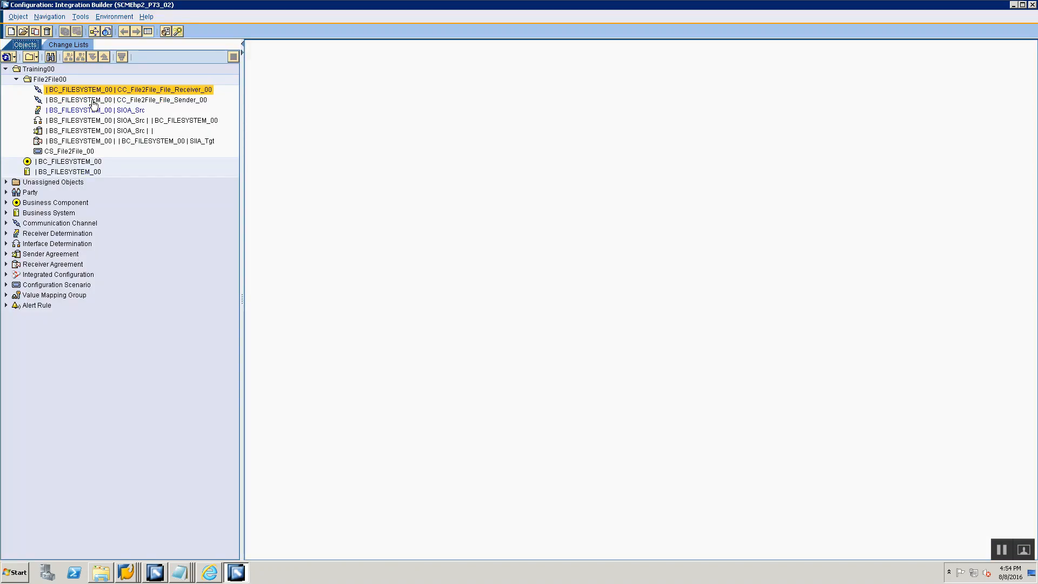
pyautogui.doubleClick(64, 93)
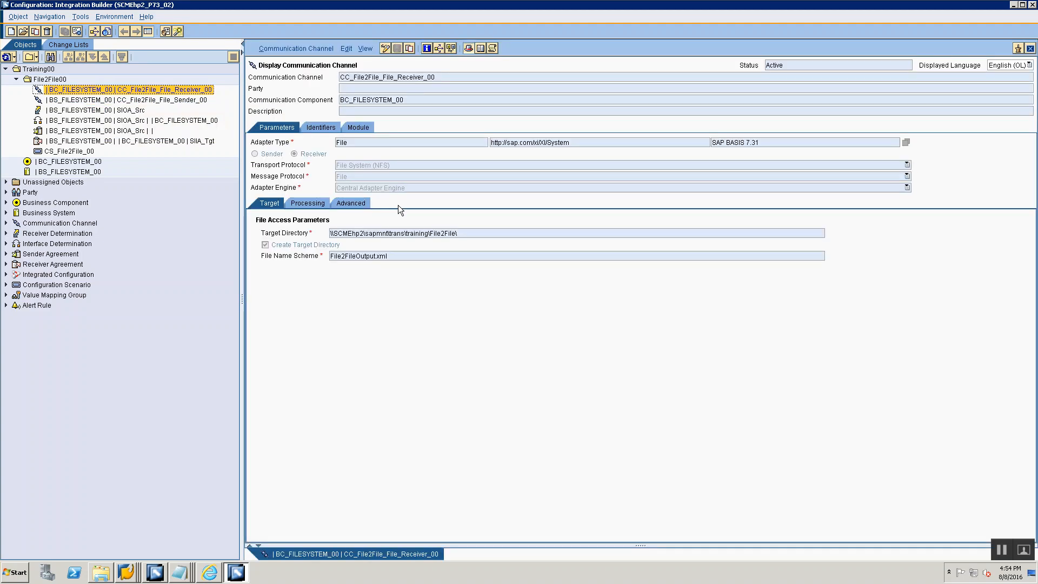
pyautogui.click(344, 80)
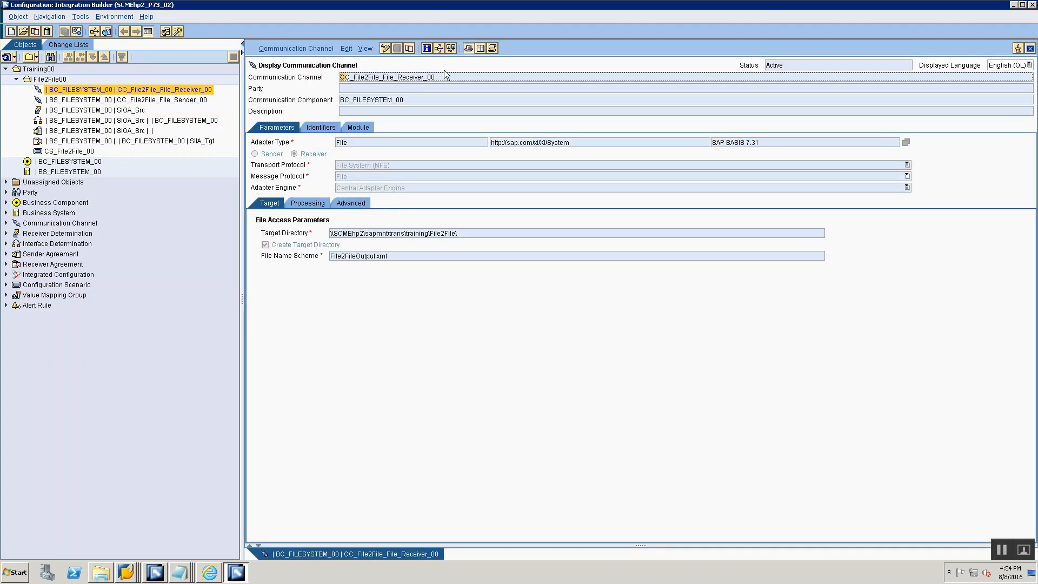
pyautogui.doubleClick(445, 79)
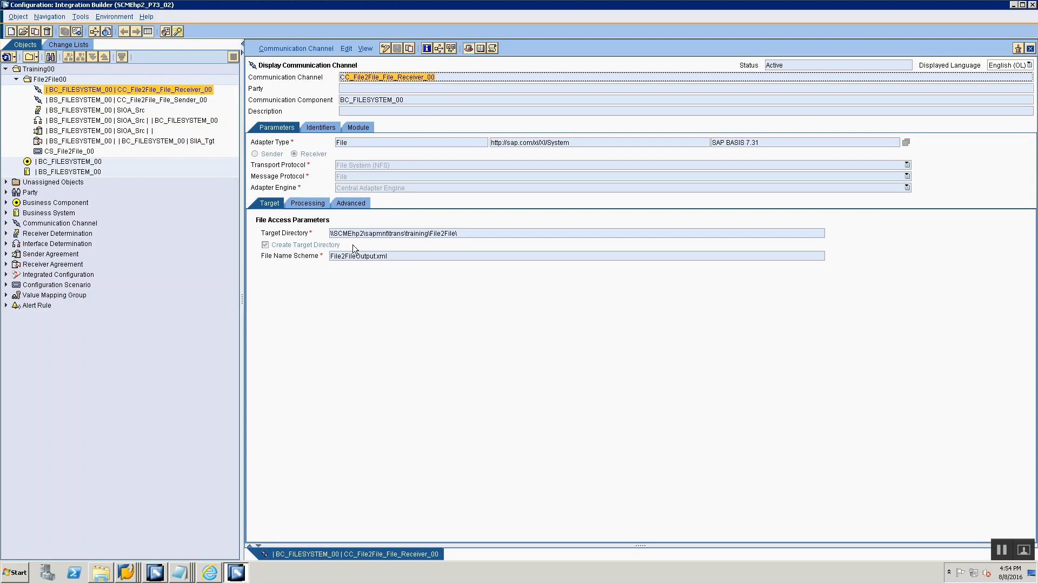
pyautogui.moveTo(331, 234); pyautogui.dragTo(467, 231)
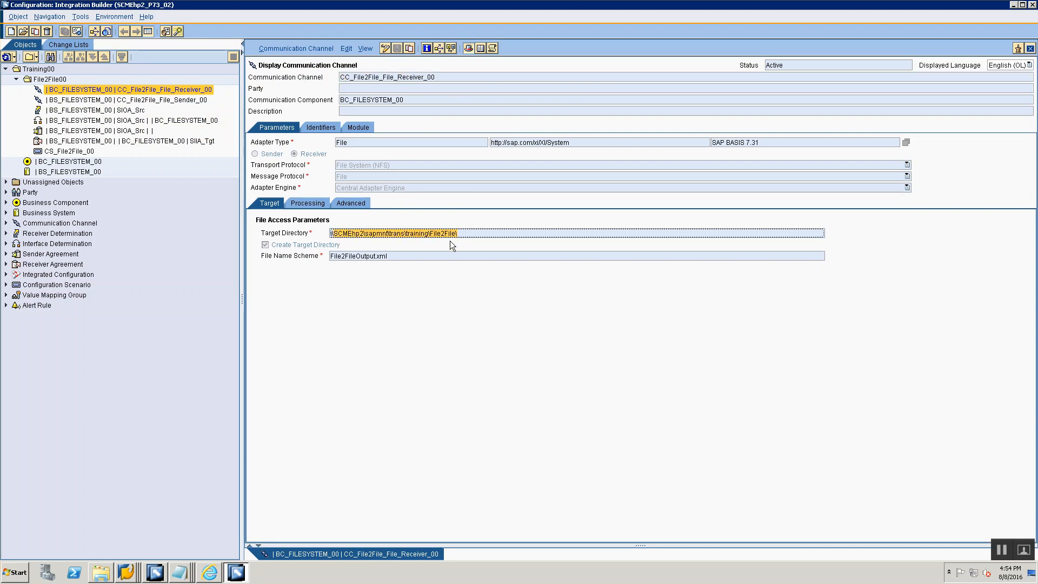
pyautogui.click(433, 233)
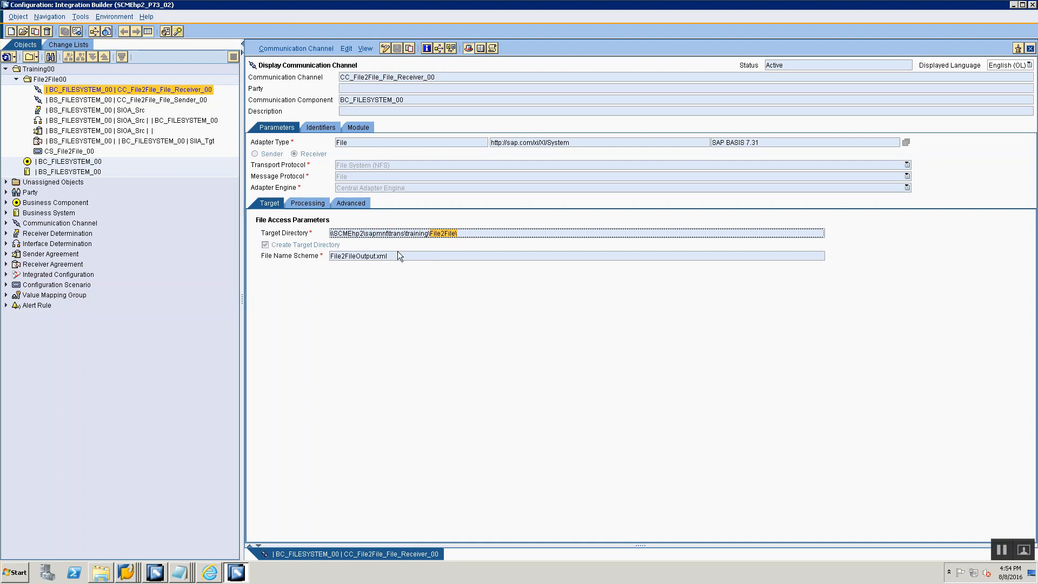
pyautogui.press('Tab')
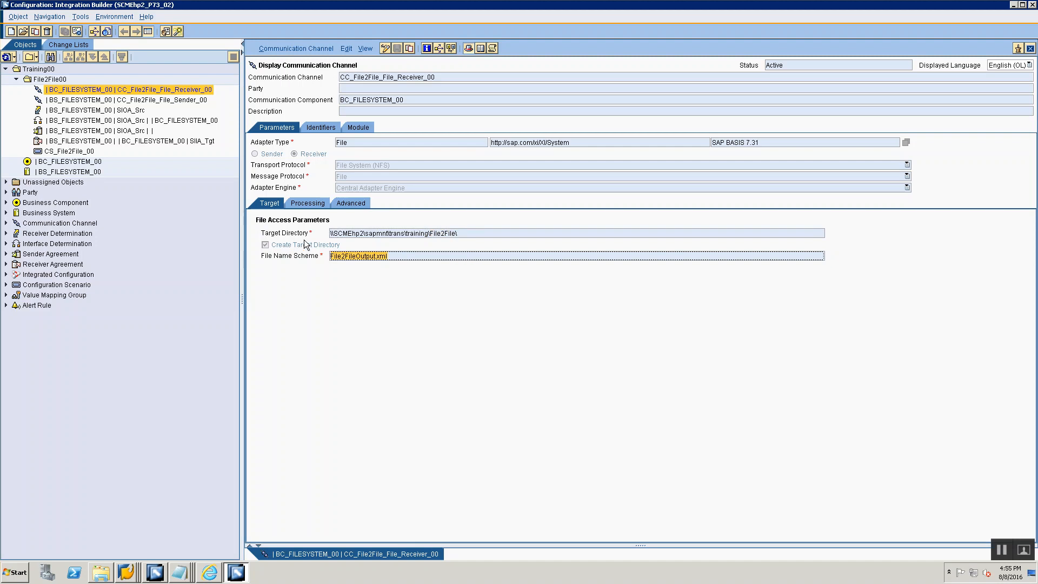
# - Examine the receiver channel's processing parameters, and switch to SAP GUI to compare the output file names in the File2File directory
pyautogui.click(303, 204)
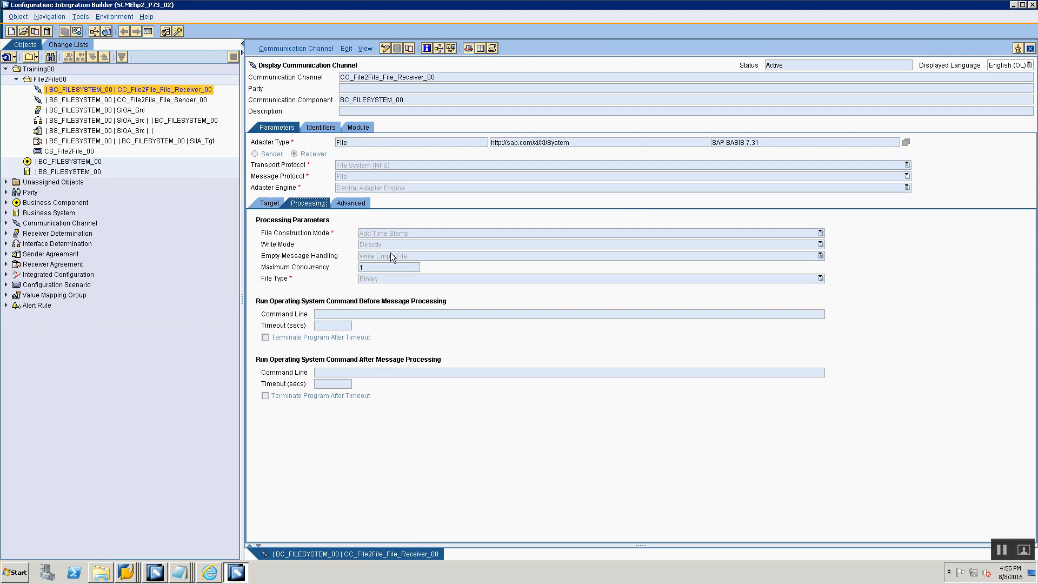
pyautogui.hotkey('alt', 'Tab')
pyautogui.hotkey('alt', 'Tab')
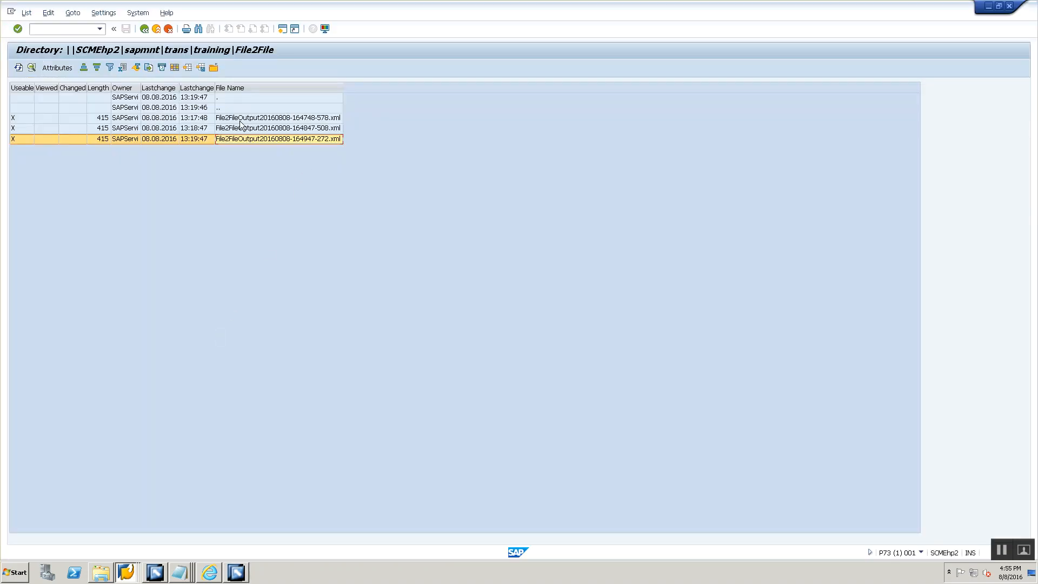
# - Return to the session notes and review the Sender Agreement section, including its sender interface, namespace and communication channel CC_File2File_File_Sender_00
pyautogui.hotkey('alt', 'Tab')
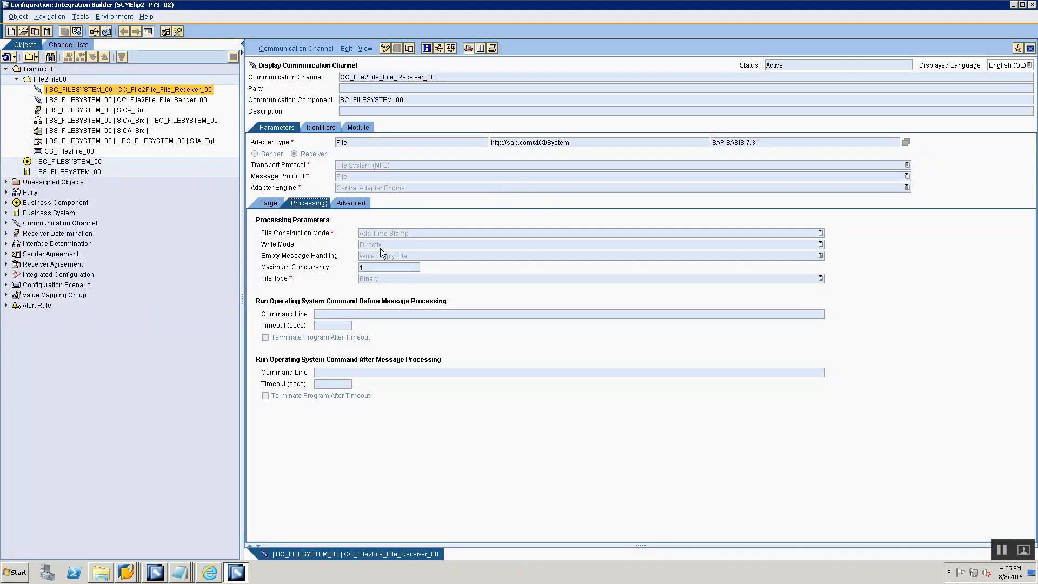
pyautogui.hotkey('alt', 'Tab')
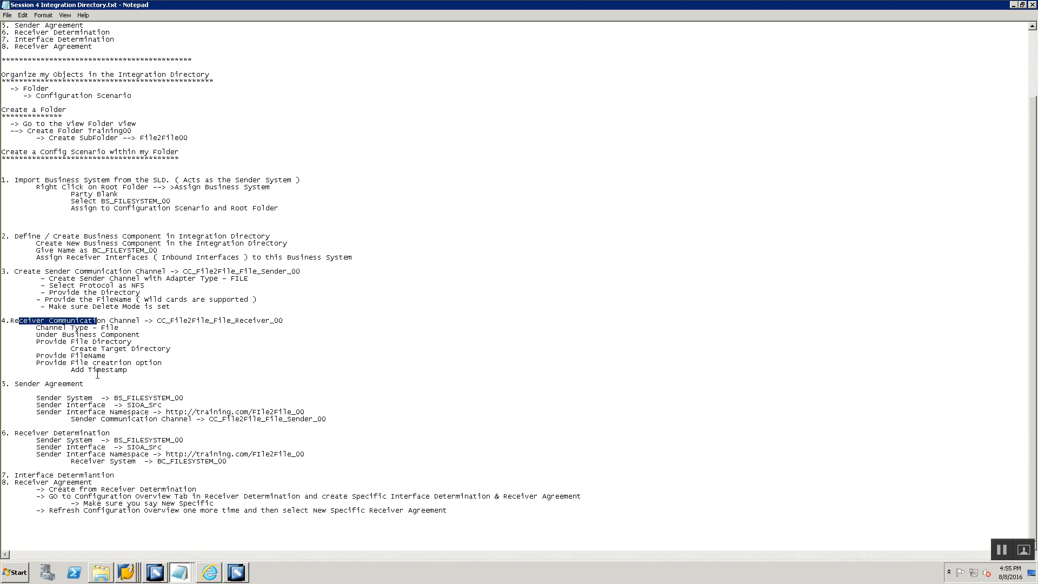
pyautogui.click(49, 379)
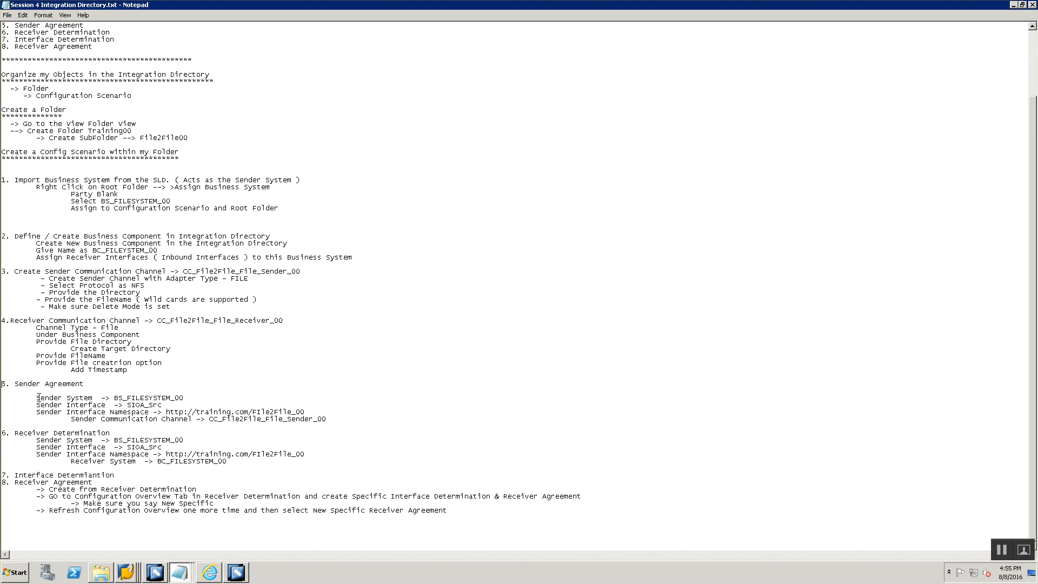
pyautogui.moveTo(36, 398); pyautogui.dragTo(141, 412)
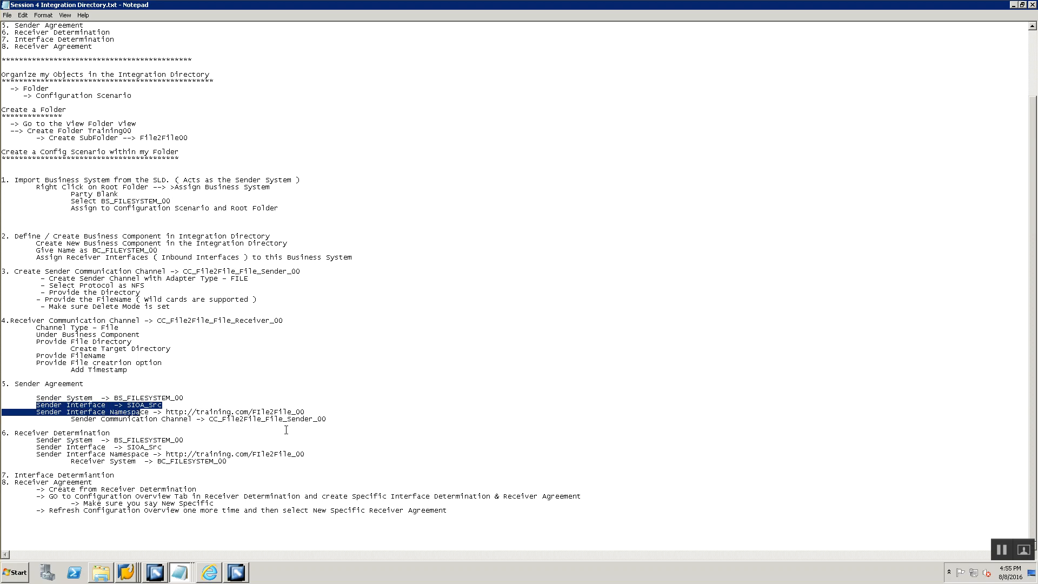
pyautogui.moveTo(209, 420); pyautogui.dragTo(332, 421)
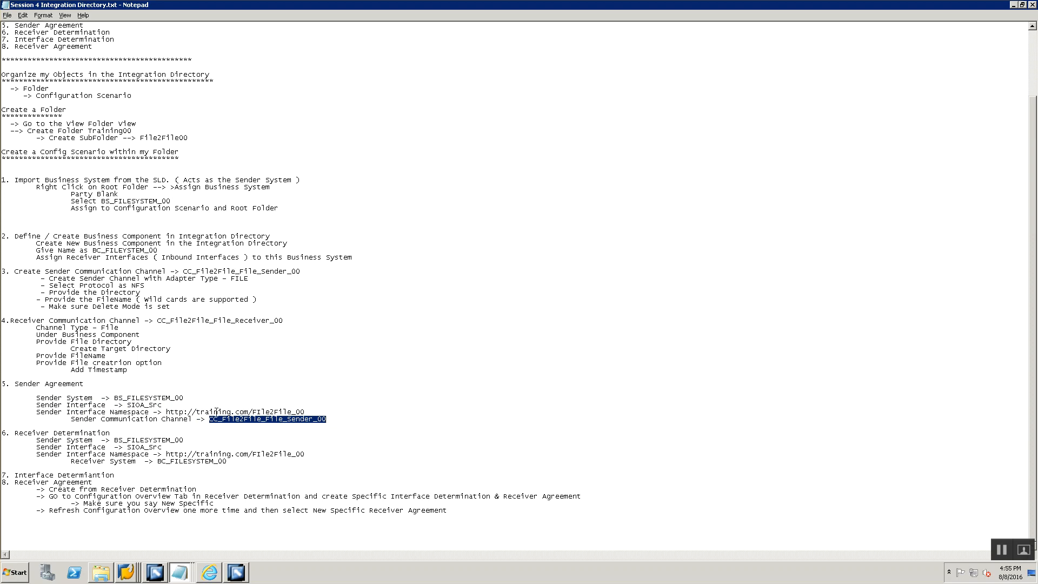
pyautogui.hotkey('alt', 'Tab')
pyautogui.hotkey('alt', 'Tab')
# - Review the Receiver Determination section of the session notes, covering the sender system, interface and namespace
pyautogui.moveTo(15, 433); pyautogui.dragTo(120, 434)
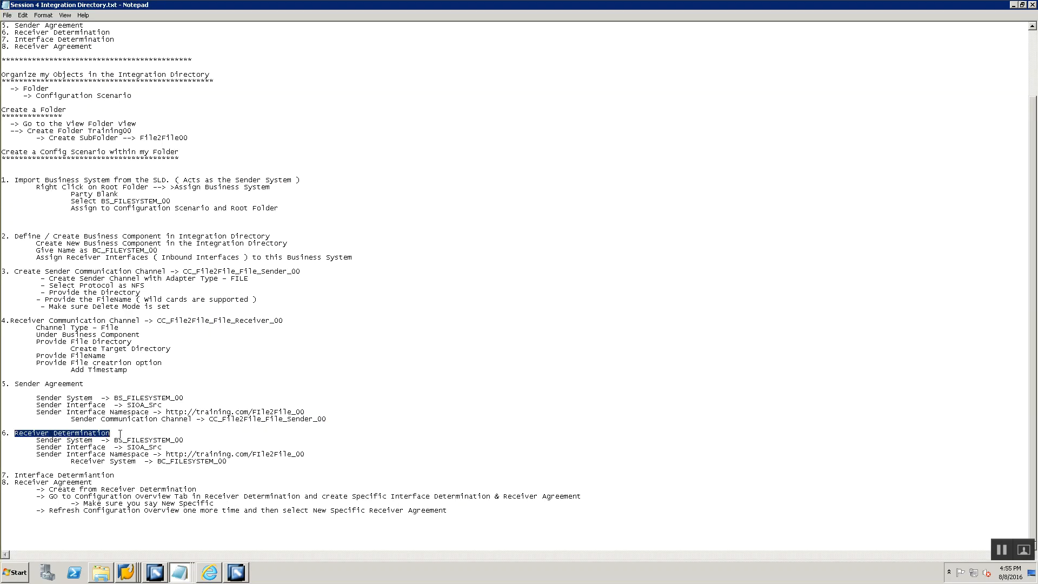
pyautogui.moveTo(36, 433); pyautogui.dragTo(109, 441)
pyautogui.click(88, 454)
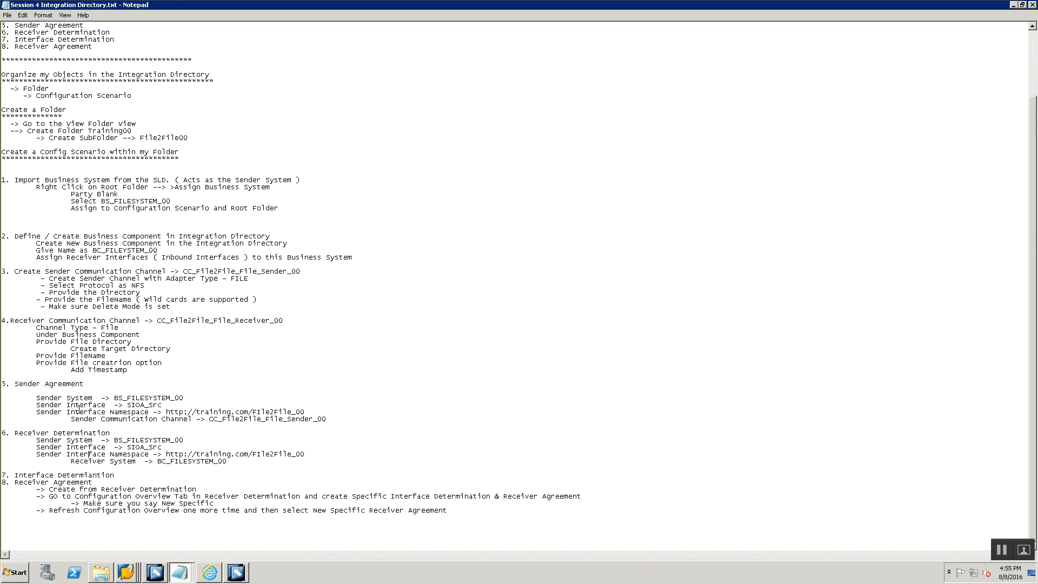
# - In the Integration Builder, open receiver determination BS_FILESYSTEM_00 | SIOA_Src and examine the configuration overview objects of receiver interface SIIA_Tgt
pyautogui.click(236, 572)
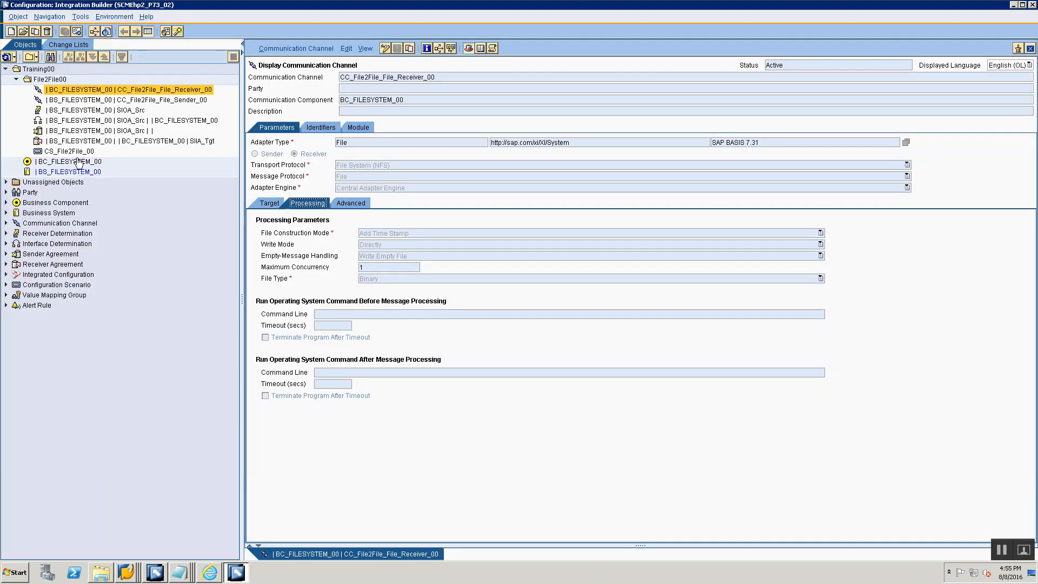
pyautogui.doubleClick(81, 111)
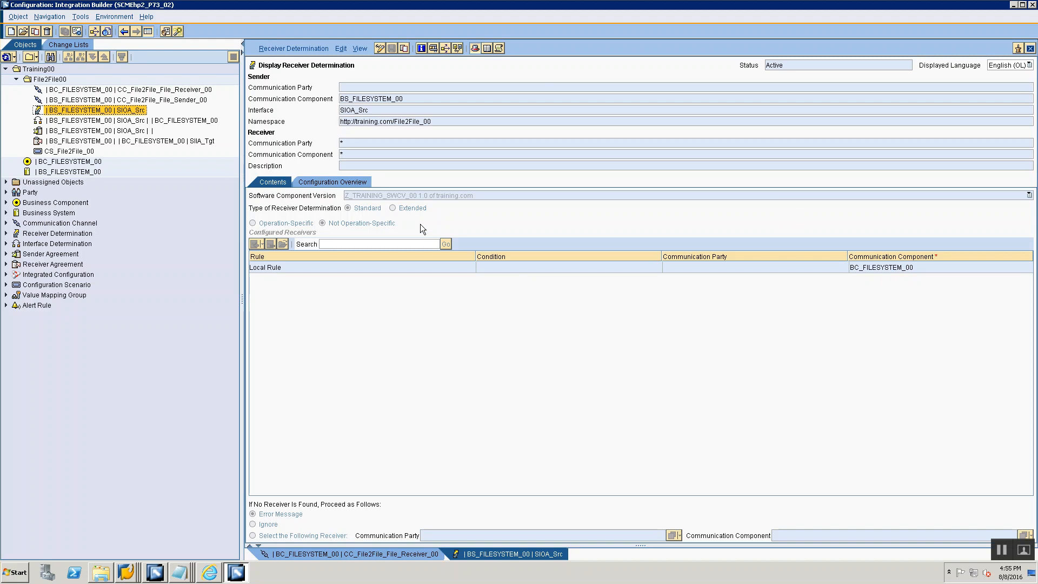
pyautogui.click(357, 180)
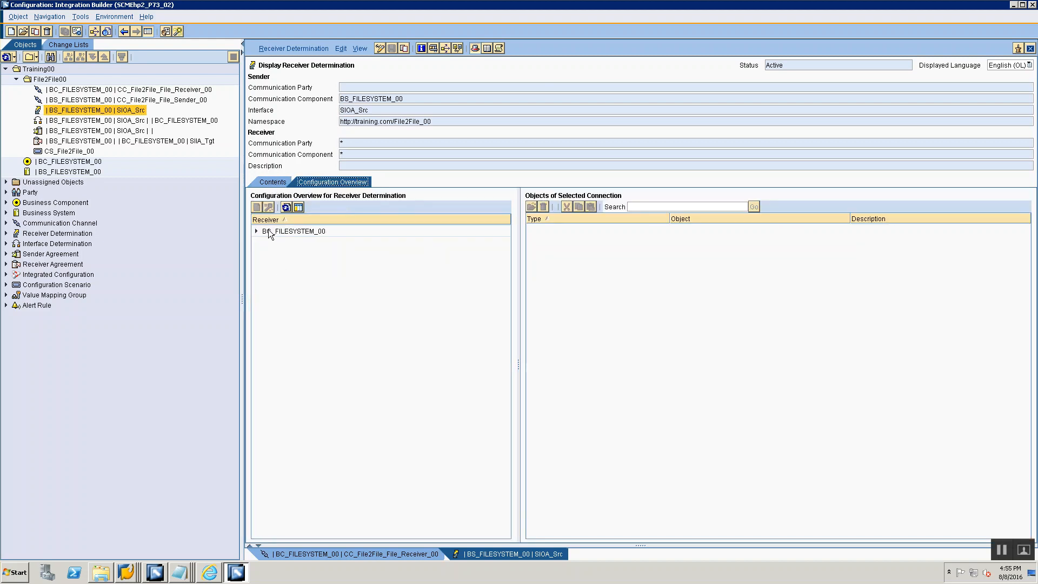
pyautogui.click(256, 232)
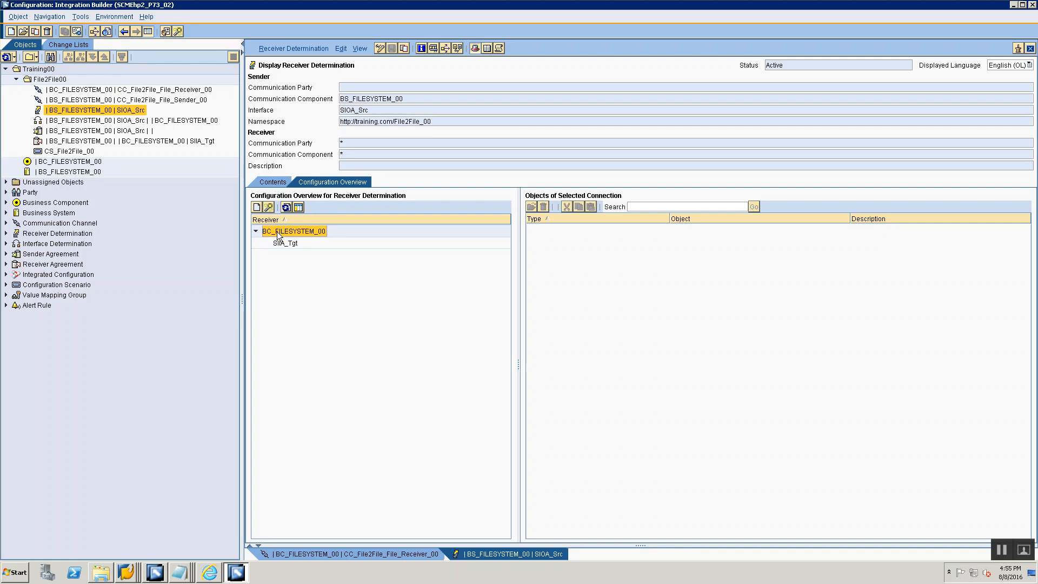
pyautogui.click(282, 244)
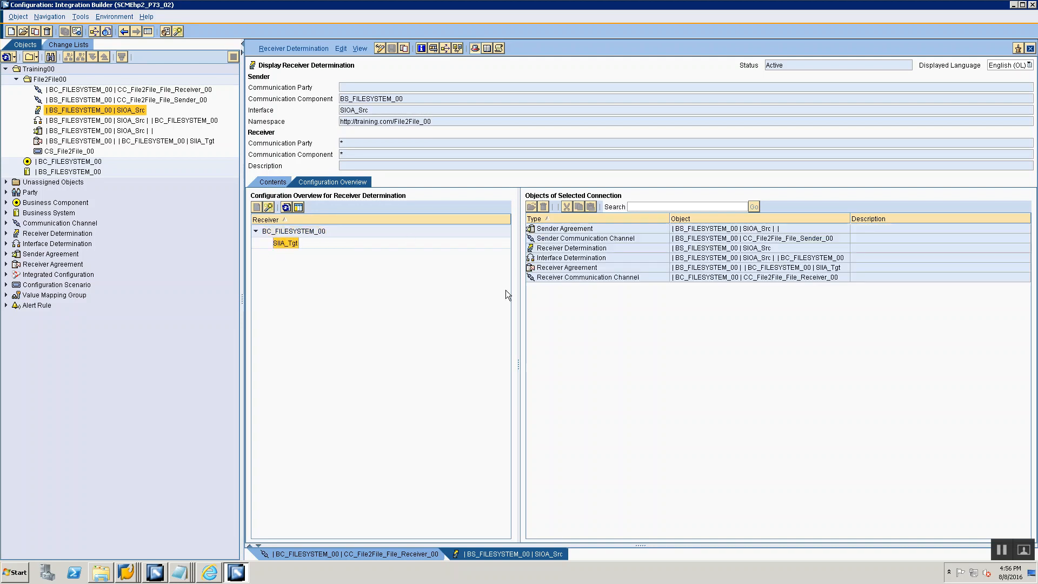
# - Examine the interface determination's available actions and the receiver agreement's details, and compare them with sections 7 and 8 of the session notes
pyautogui.rightClick(547, 258)
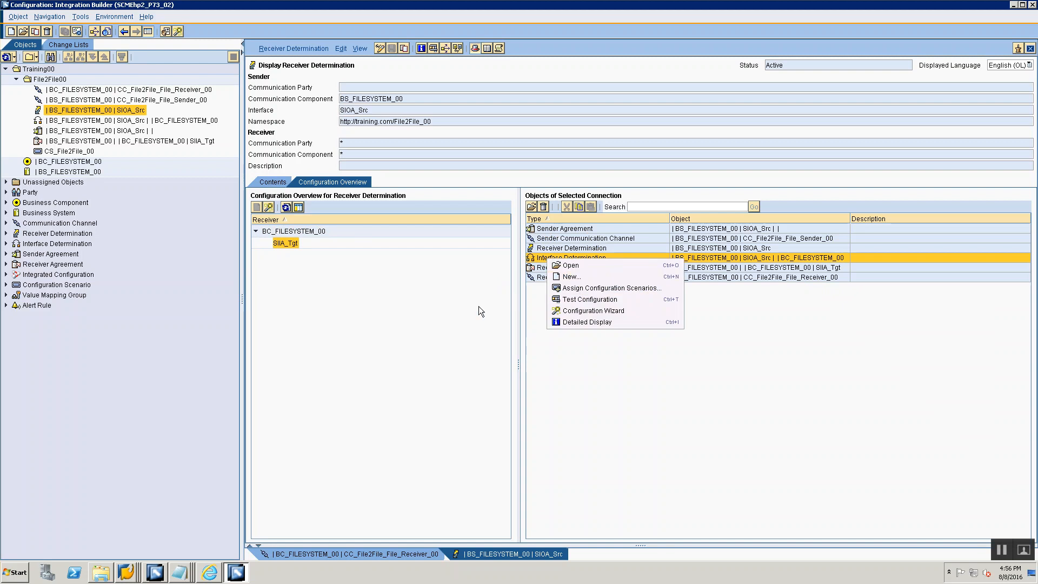
pyautogui.click(440, 313)
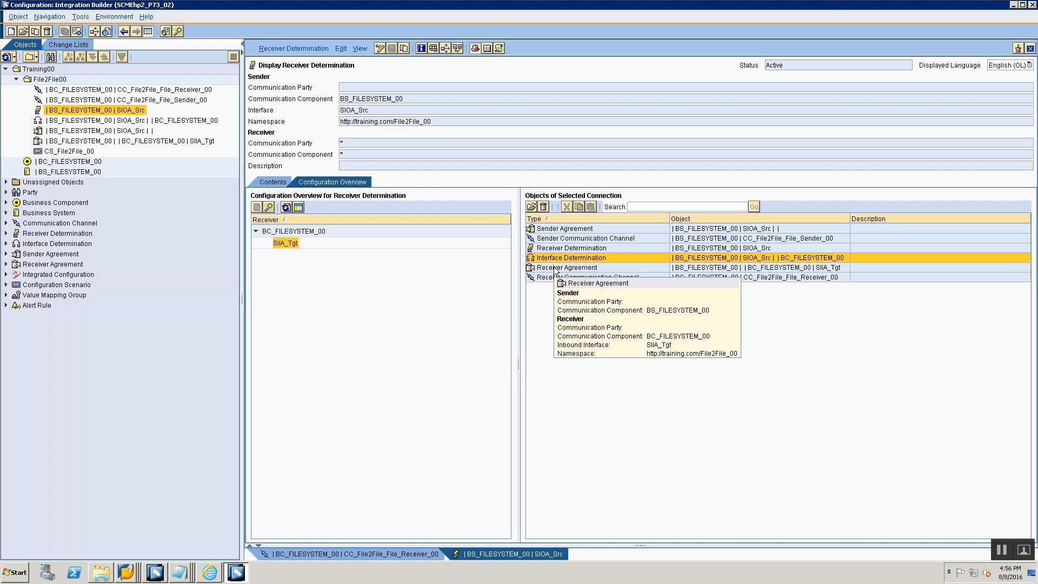
pyautogui.hotkey('alt', 'Tab')
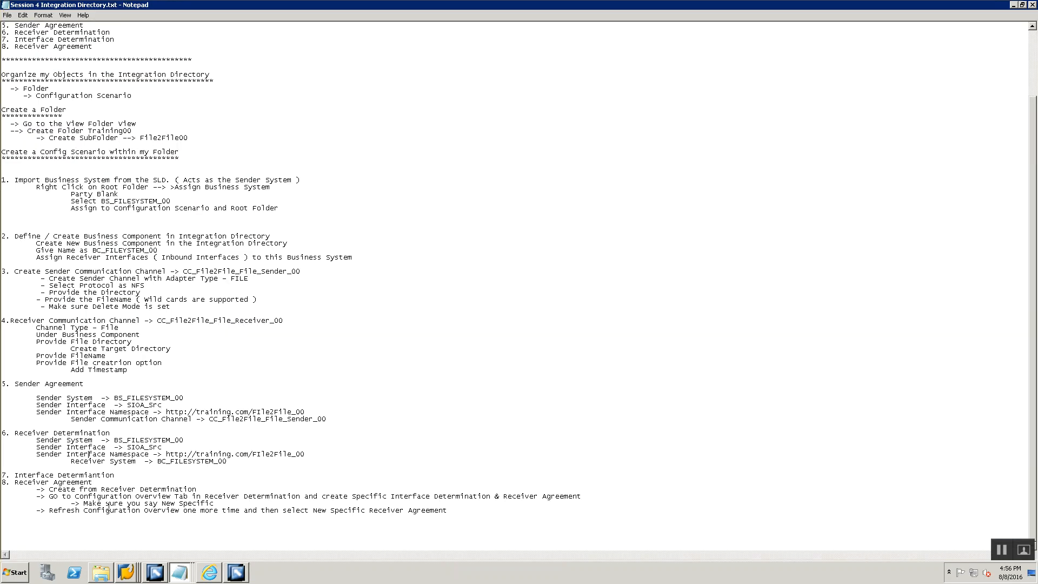
pyautogui.hotkey('alt', 'Tab')
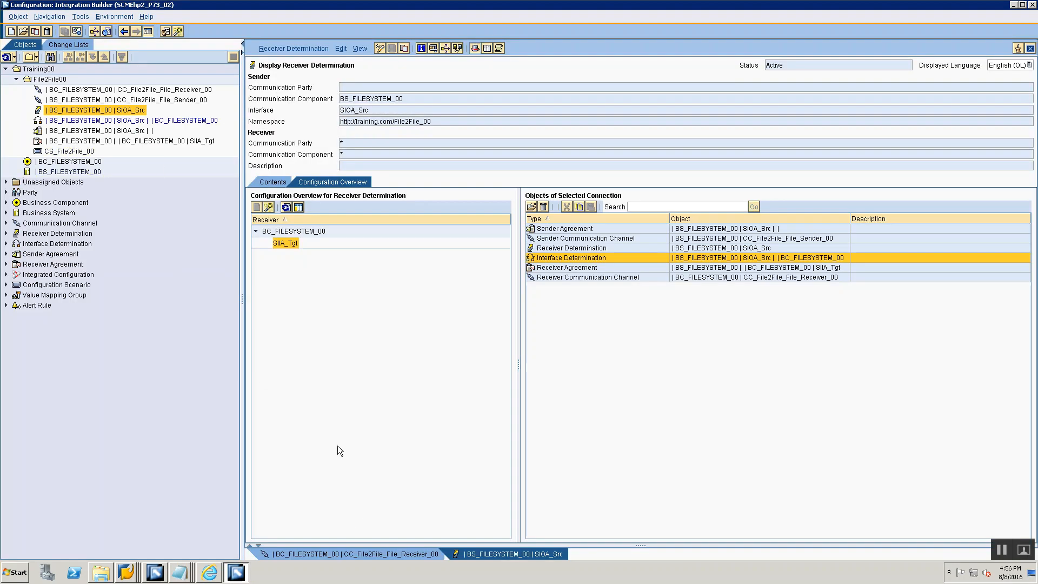
pyautogui.hotkey('alt', 'Tab')
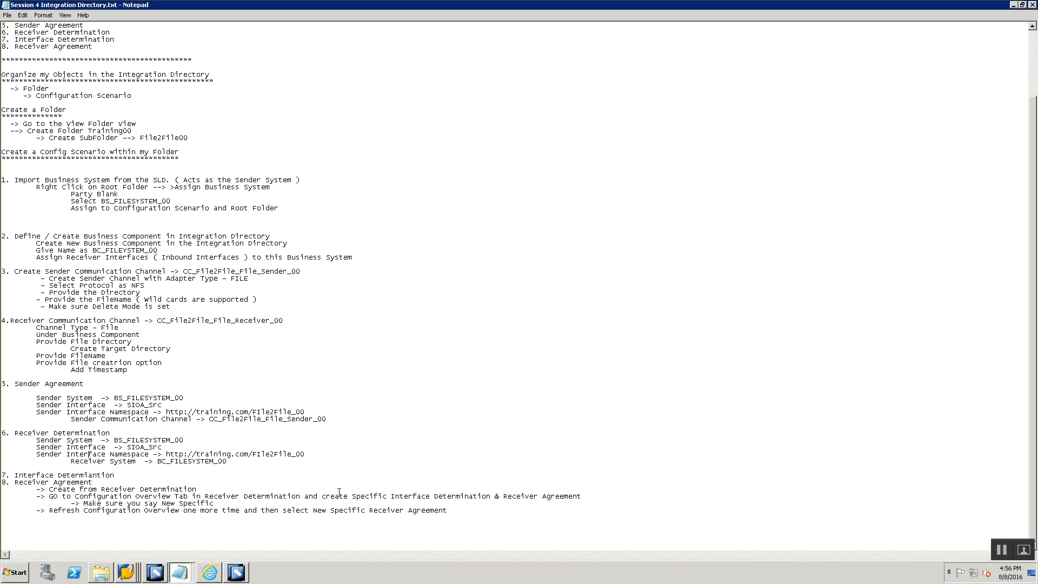
# - Add the line "9. Upload File from Front End to PI File system using CG3Z" at the end of the session notes
pyautogui.press('Return')
pyautogui.press('Return')
pyautogui.press('Return')
pyautogui.write('9. Upload File to File system using CG3')
pyautogui.click(65, 530)
pyautogui.write('from Front End to ')
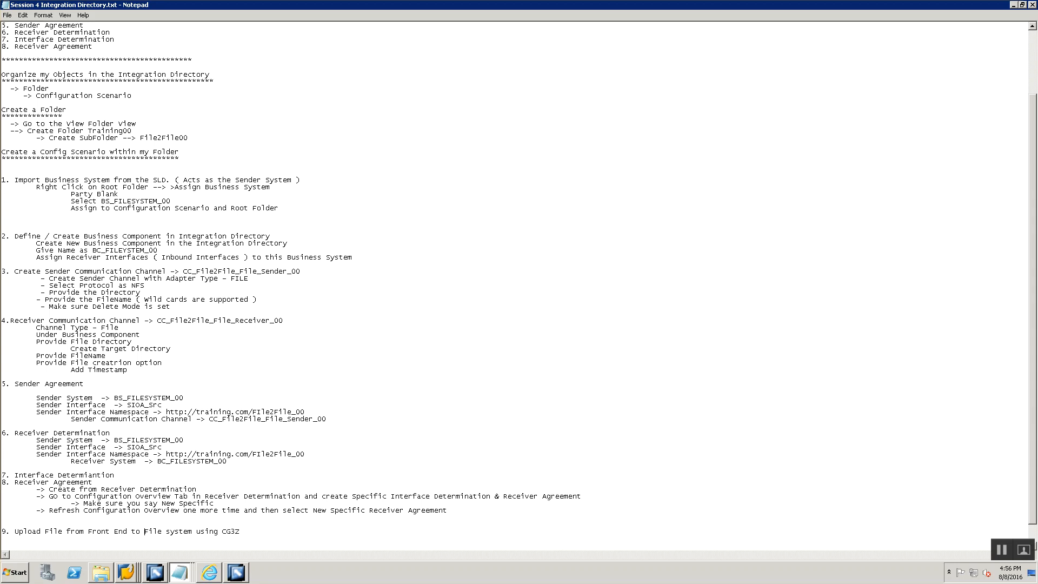
pyautogui.write('PI')
pyautogui.hotkey('alt', 'Tab')
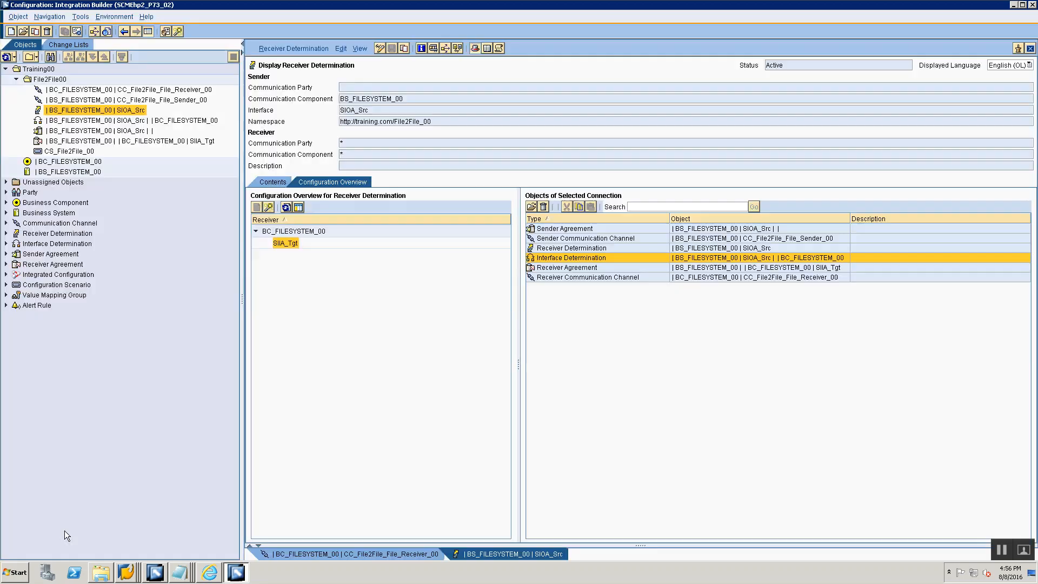
pyautogui.hotkey('alt', 'Tab')
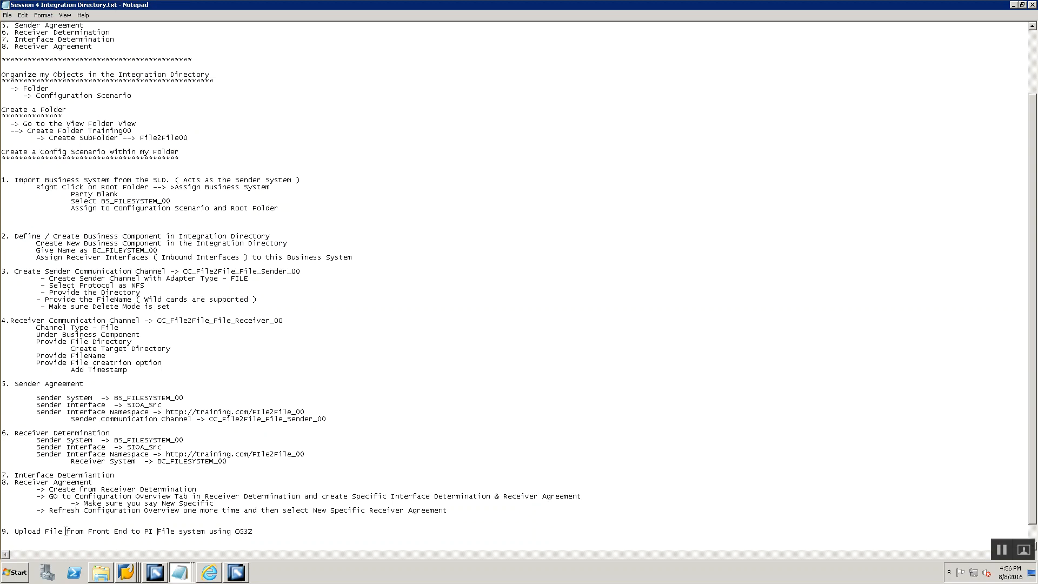